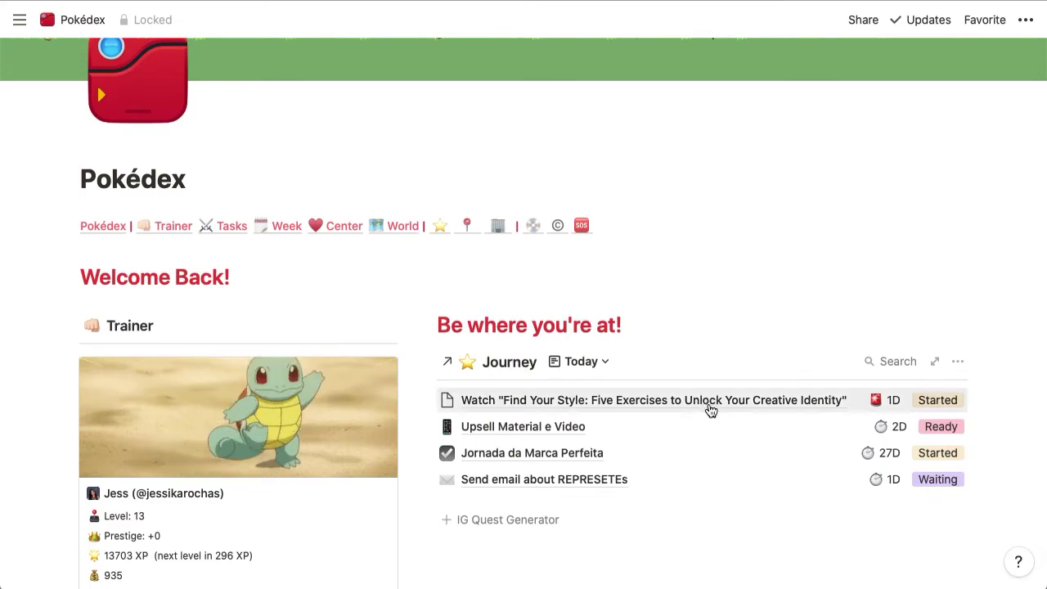
- Open the trainer's profile card on the dashboard and review its level, XP, gold and stat properties
scroll(711, 414, down, 1)
scroll(710, 412, down, 2)
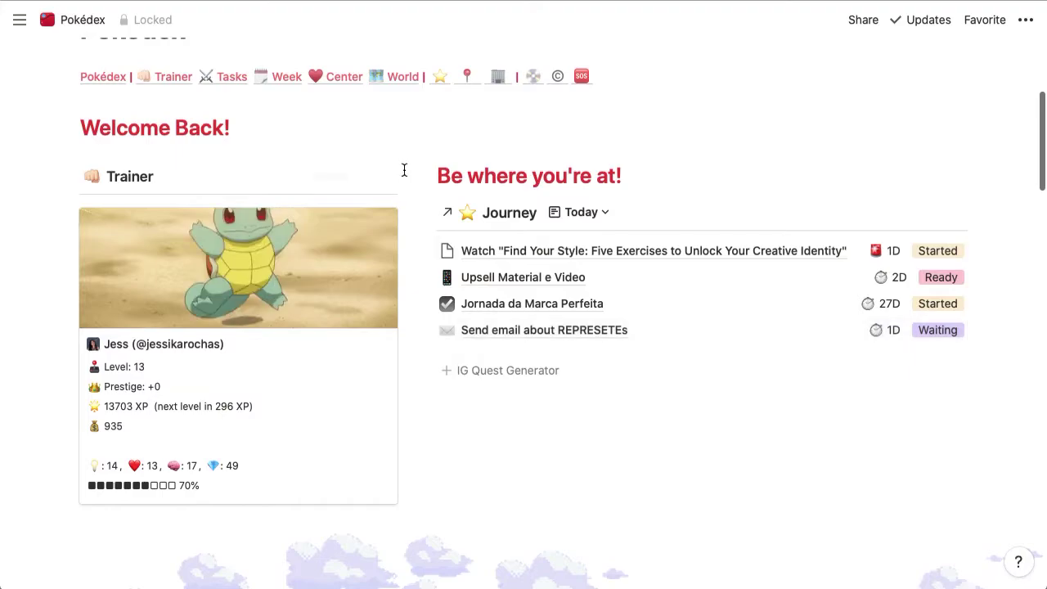
scroll(404, 169, down, 2)
scroll(405, 169, up, 1)
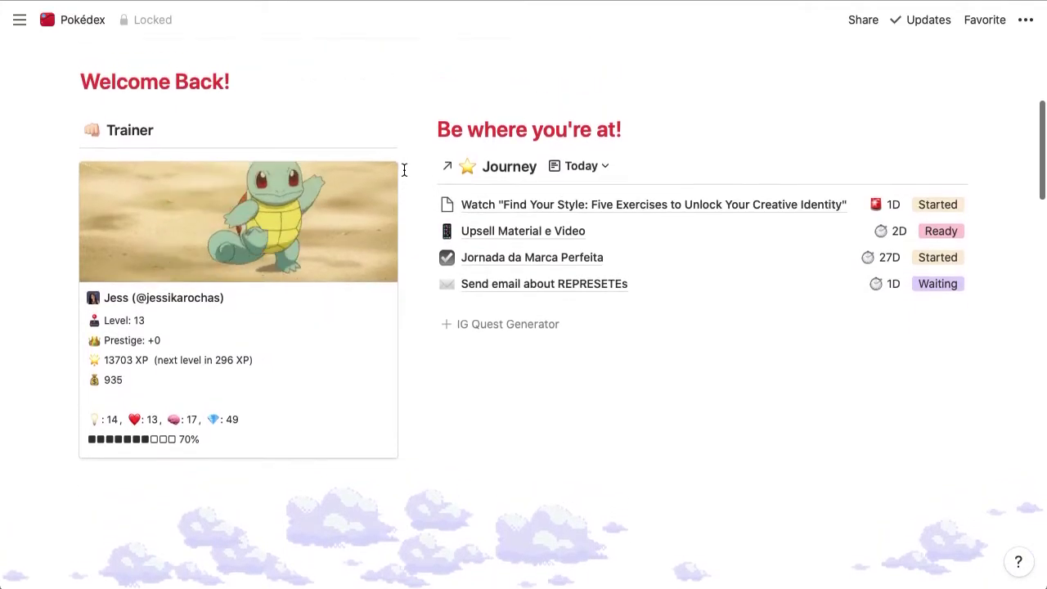
scroll(404, 169, up, 1)
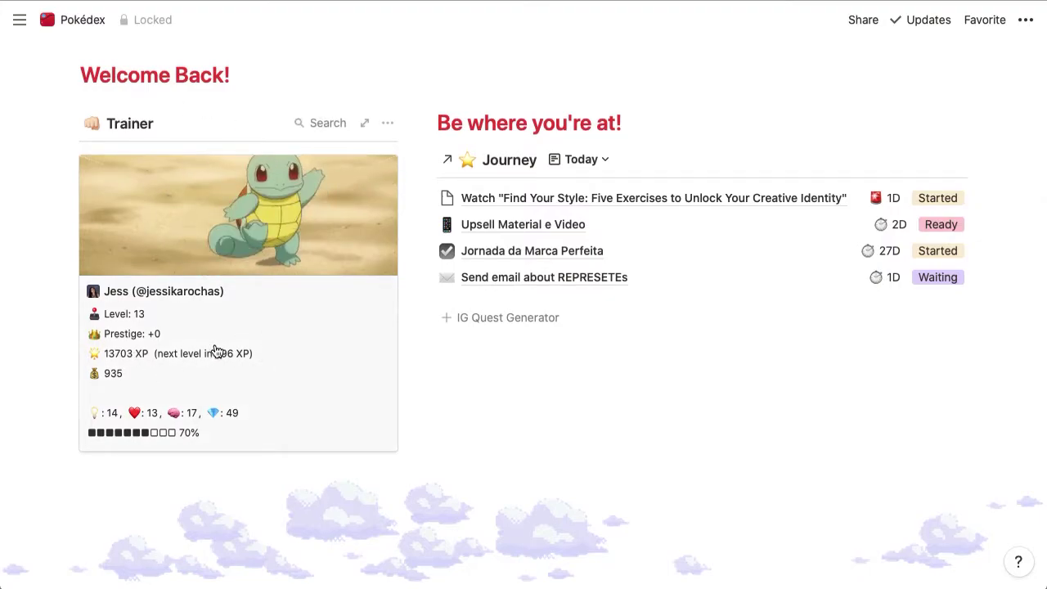
click(385, 417)
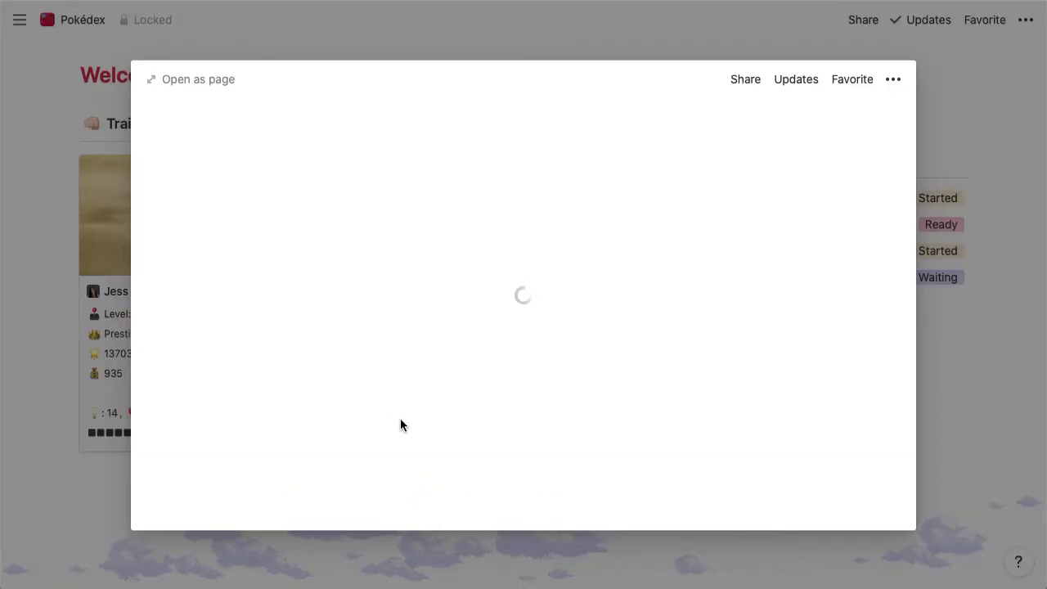
scroll(478, 422, down, 1)
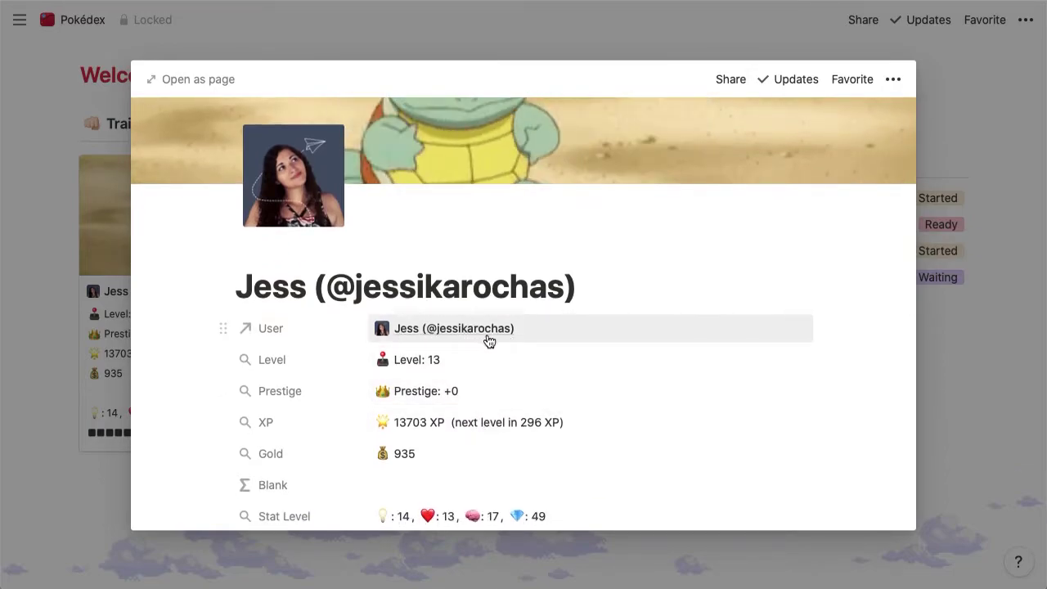
scroll(488, 339, down, 6)
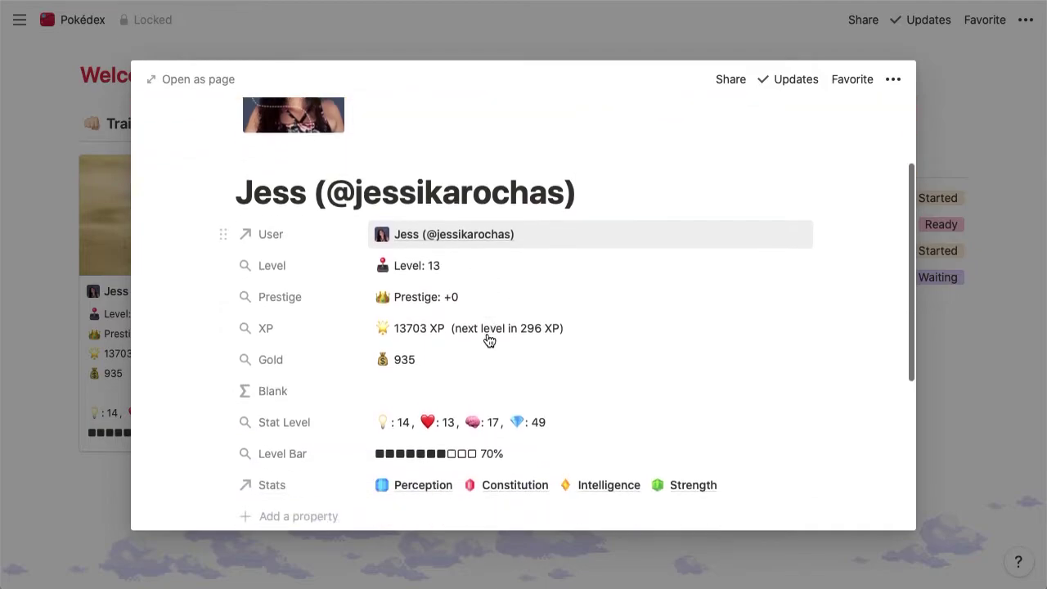
scroll(489, 337, up, 3)
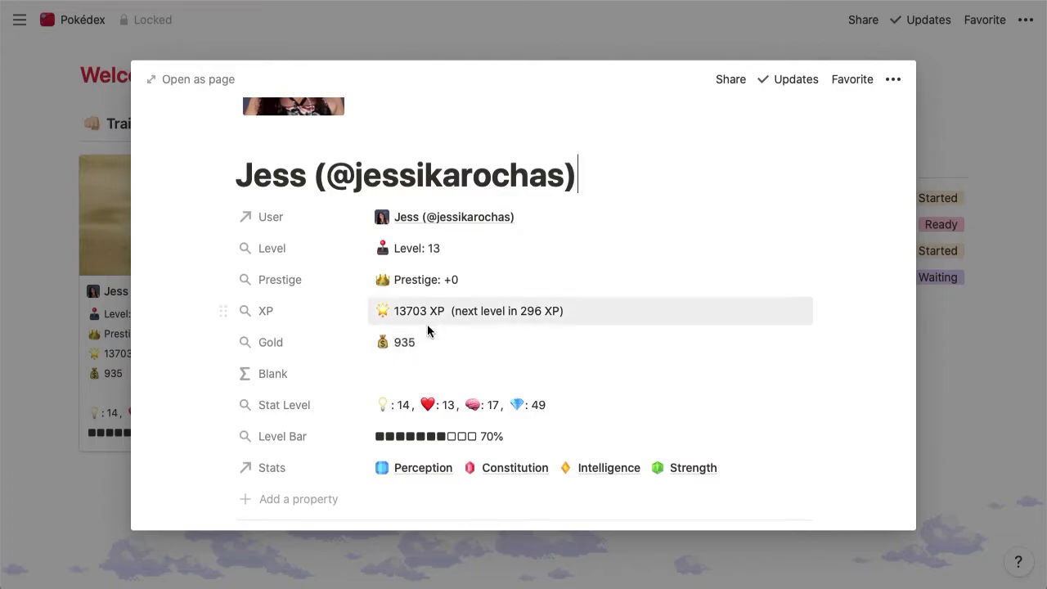
scroll(458, 387, down, 1)
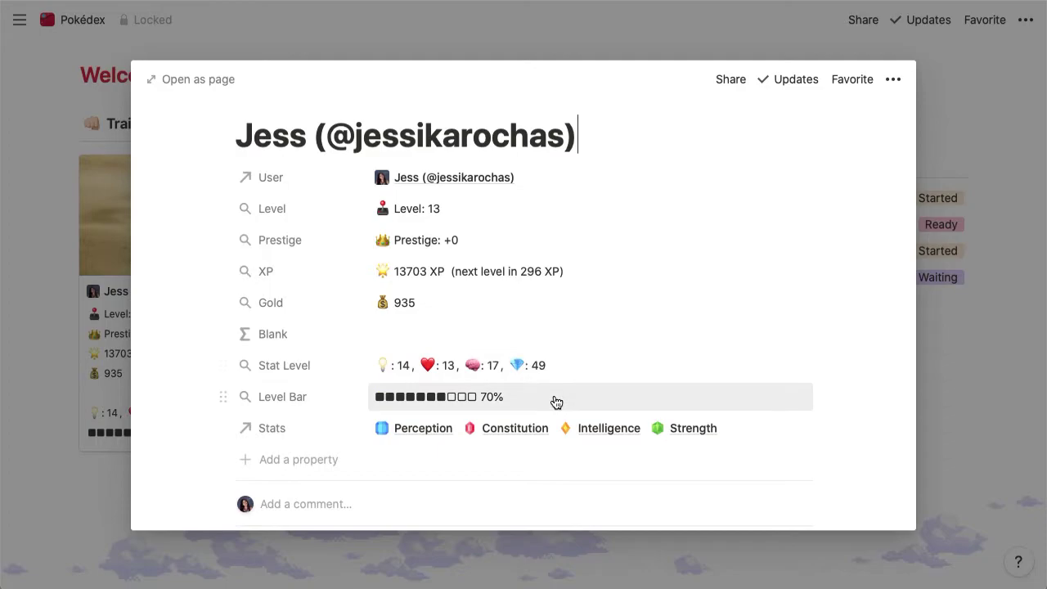
scroll(554, 401, down, 5)
scroll(553, 402, up, 5)
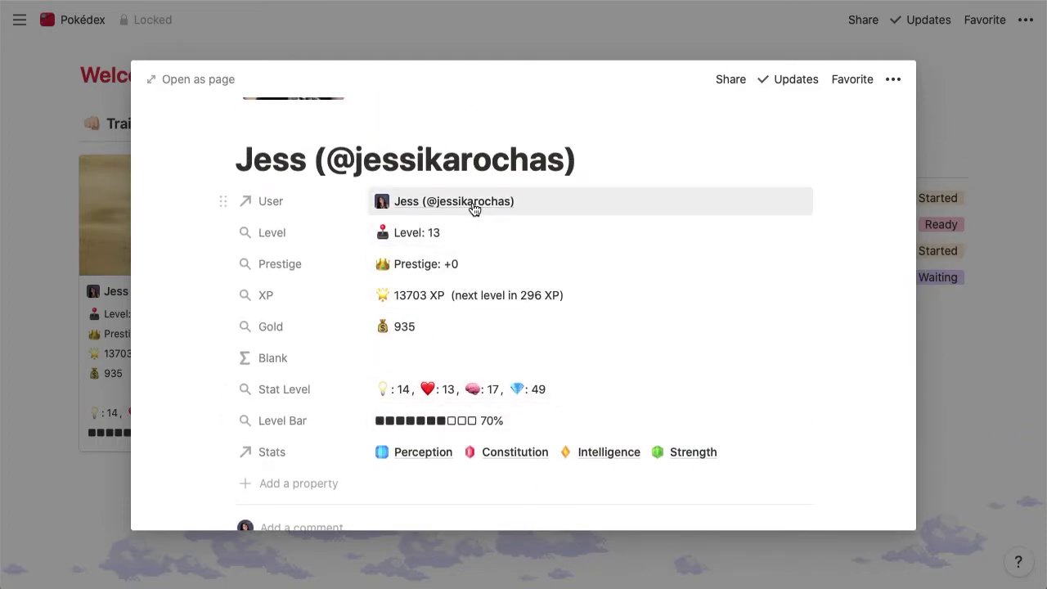
- Open the trainer's linked User record from Trainer Data, examine its XP and gold calculation properties and relations, and close it
click(483, 230)
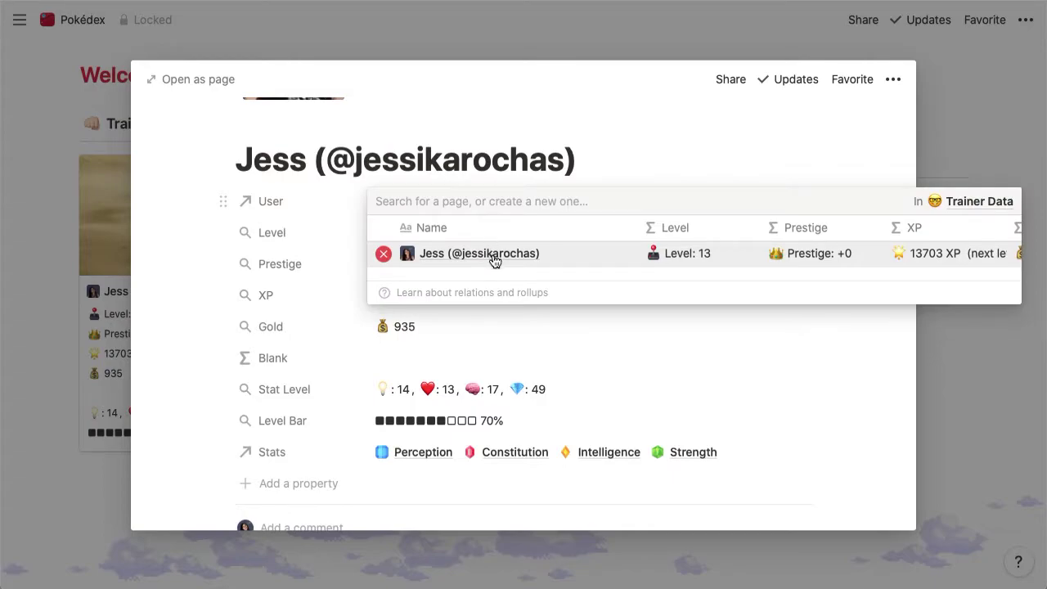
click(510, 319)
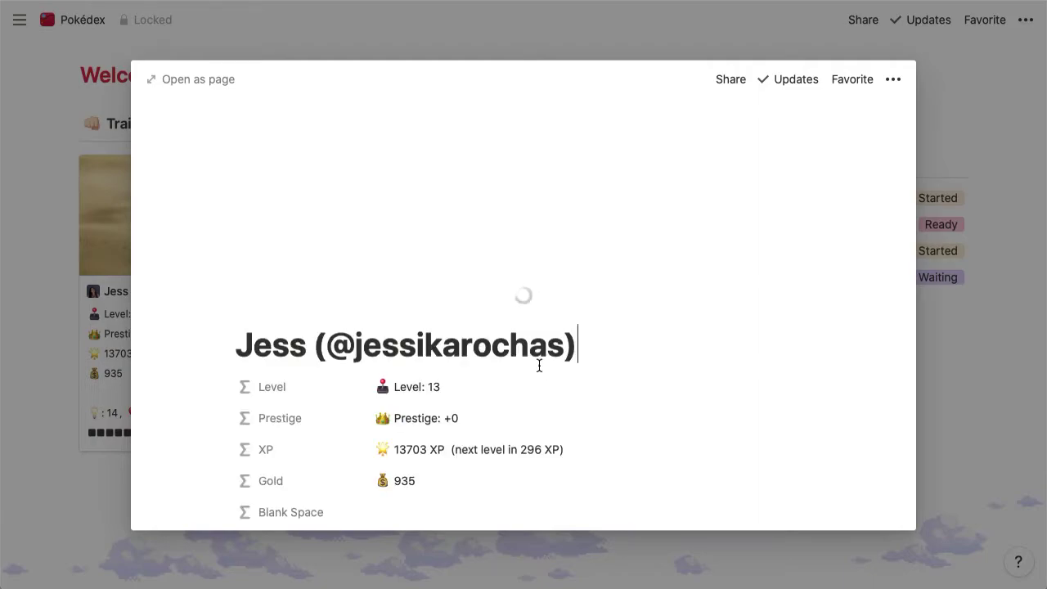
scroll(539, 363, down, 5)
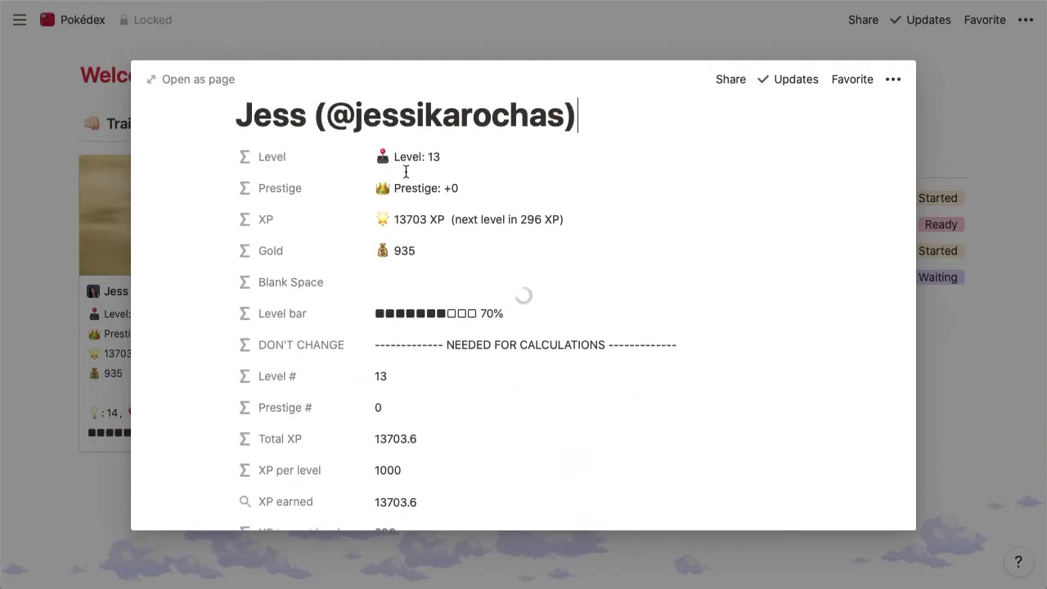
scroll(470, 347, down, 3)
scroll(469, 348, down, 2)
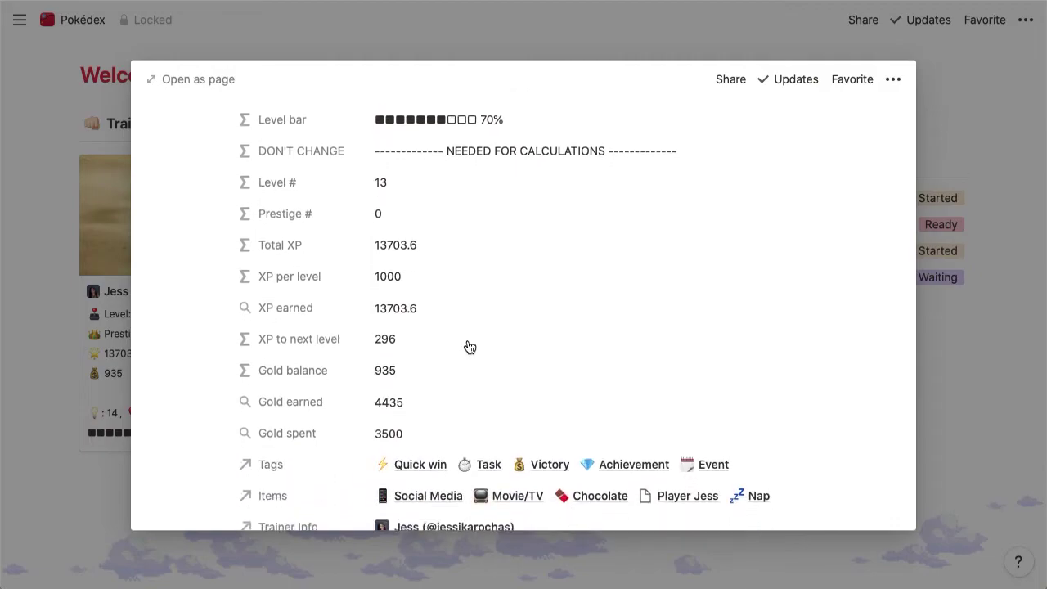
scroll(403, 170, up, 1)
scroll(393, 167, down, 1)
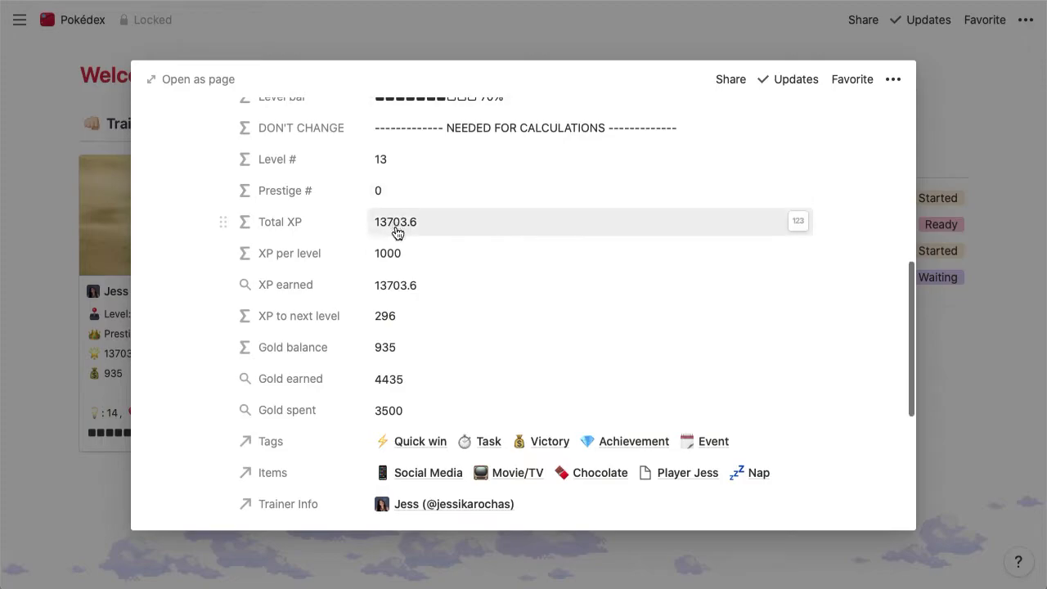
scroll(401, 276, down, 2)
scroll(405, 271, down, 1)
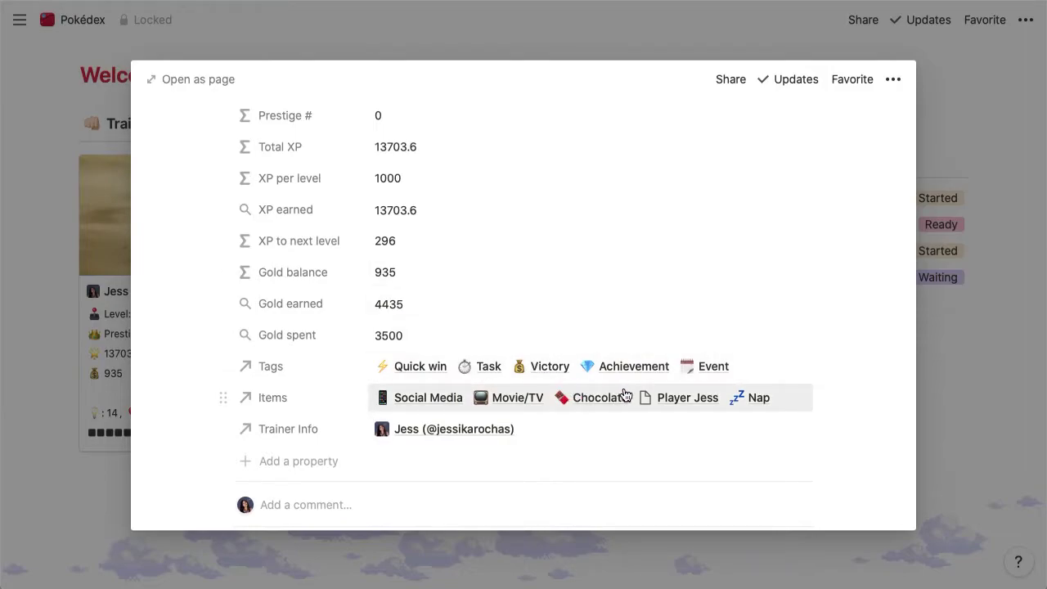
scroll(677, 407, up, 3)
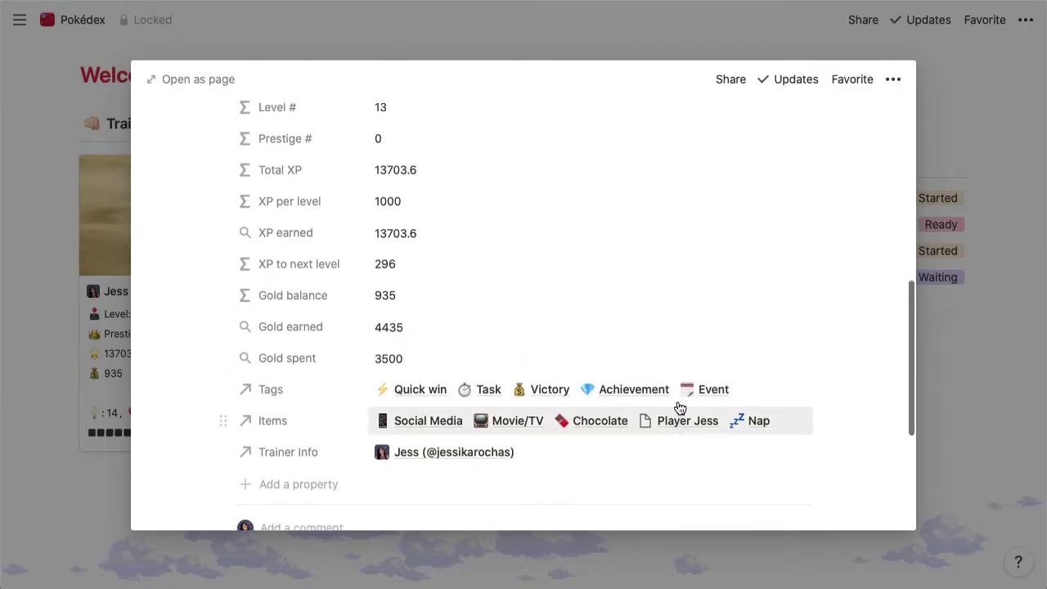
scroll(677, 406, down, 4)
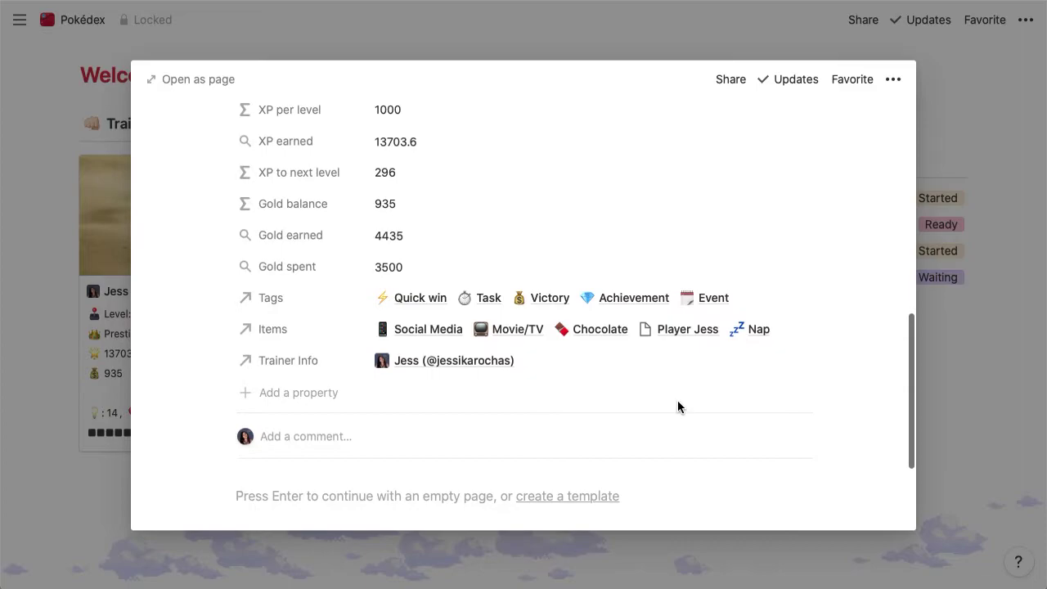
scroll(678, 400, up, 10)
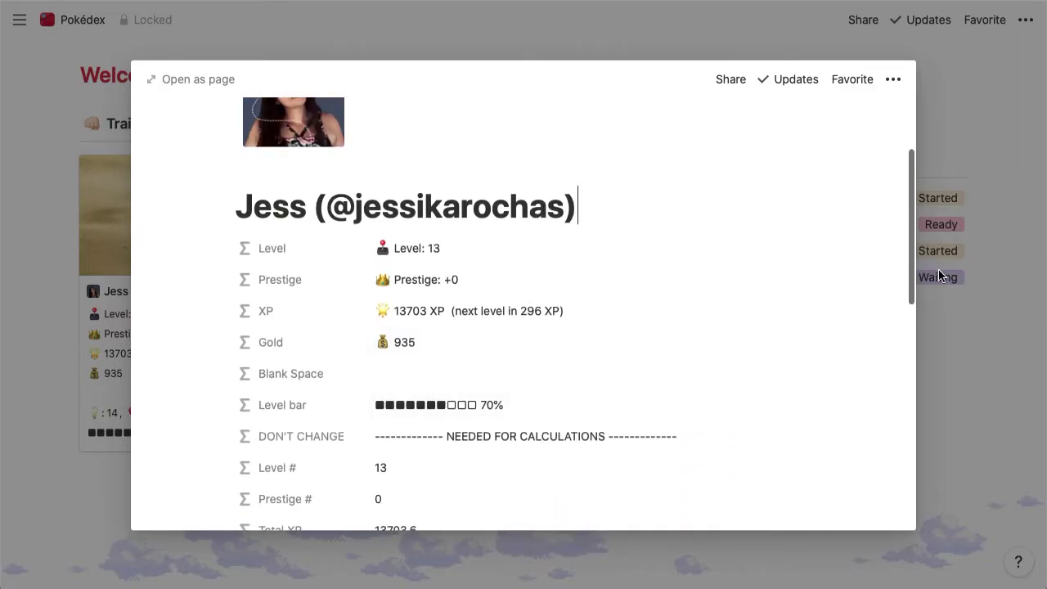
click(964, 360)
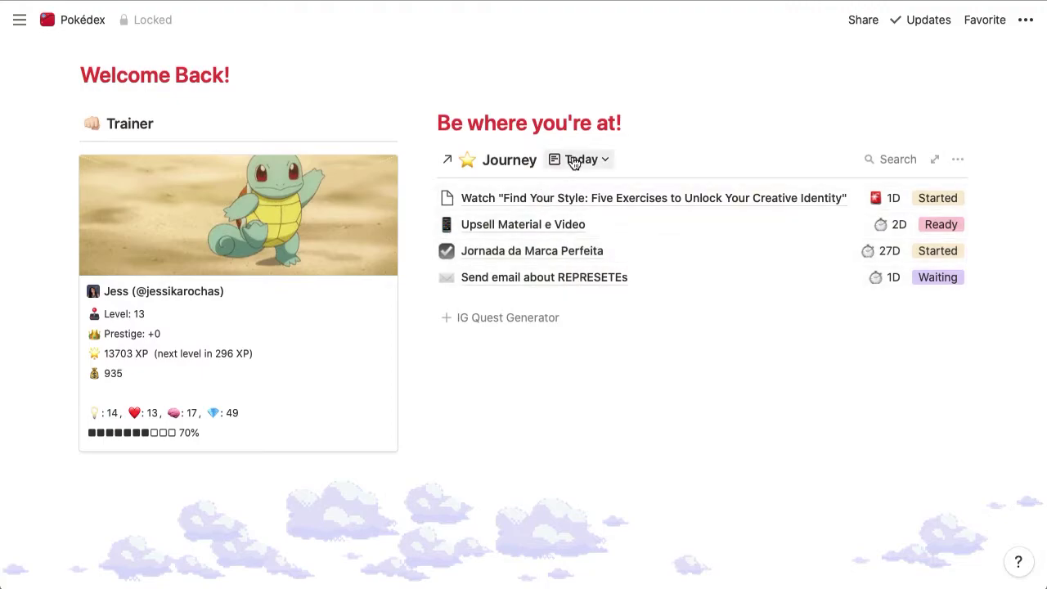
- View the Journey list's Inbox and Waiting On views, and return it to the Today view
click(599, 161)
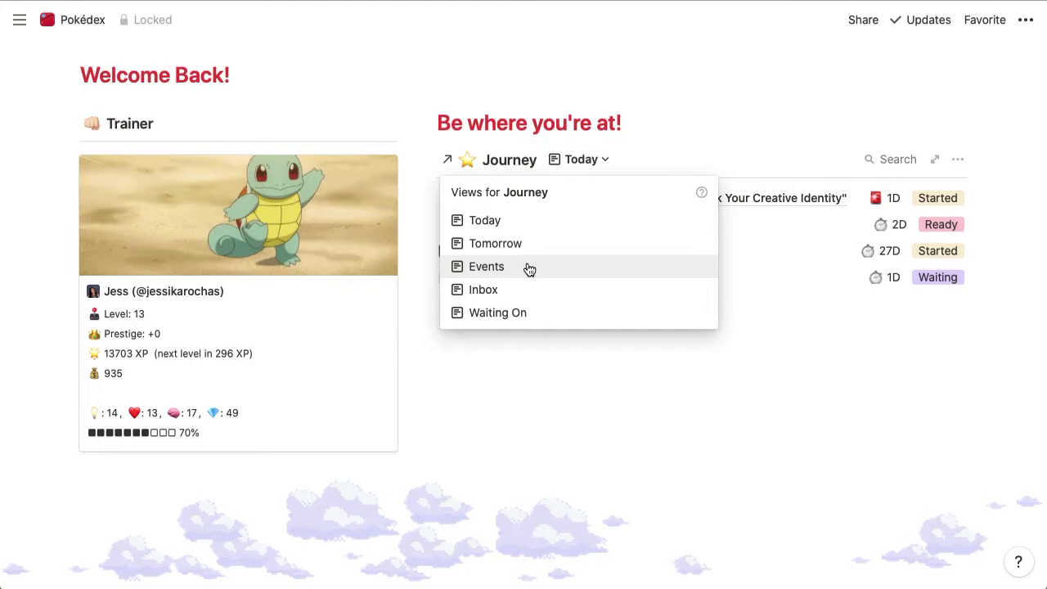
click(484, 290)
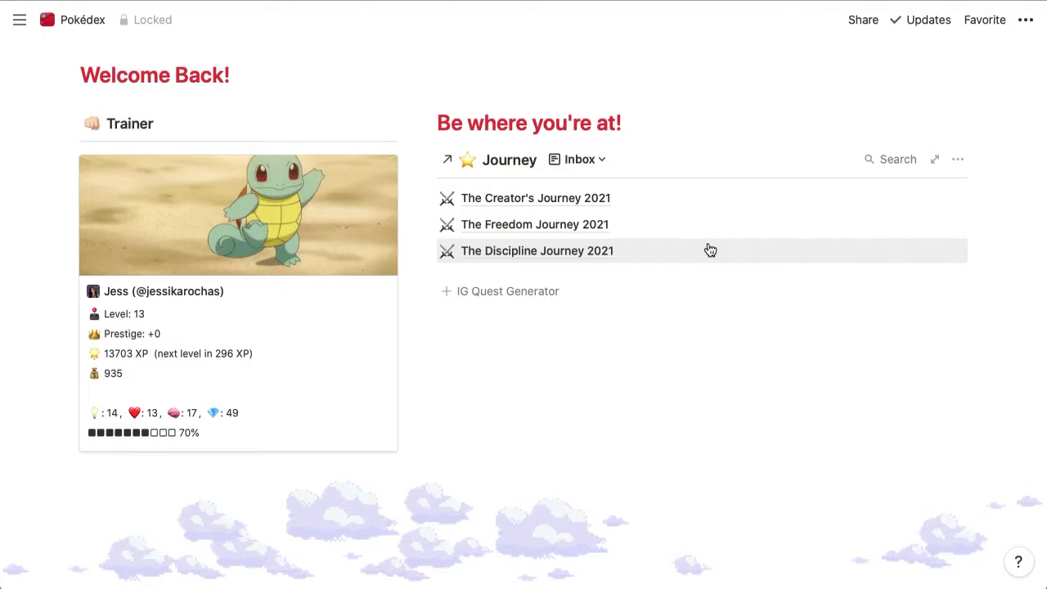
click(597, 164)
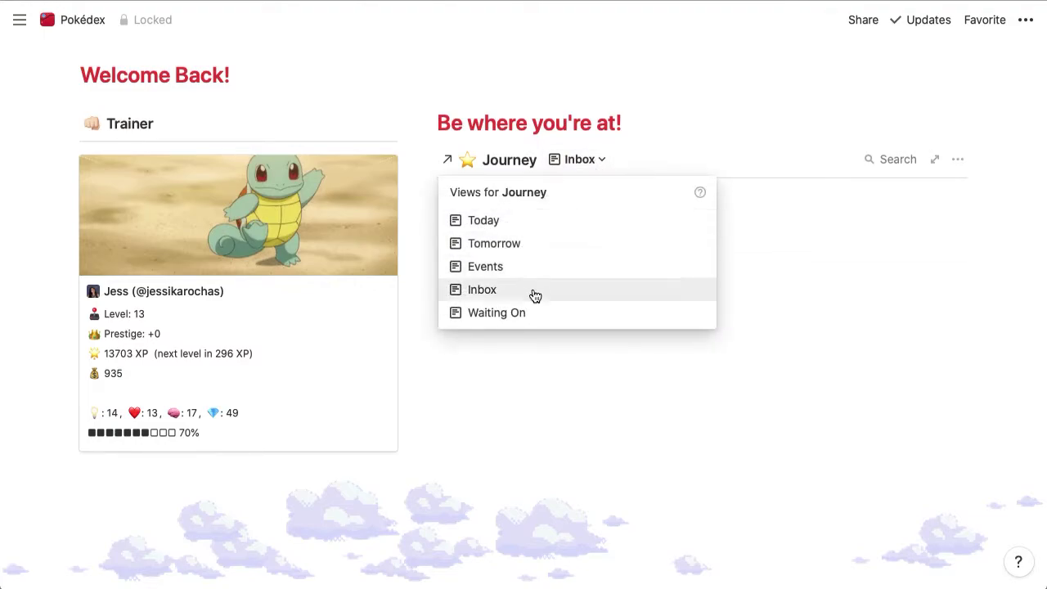
click(533, 318)
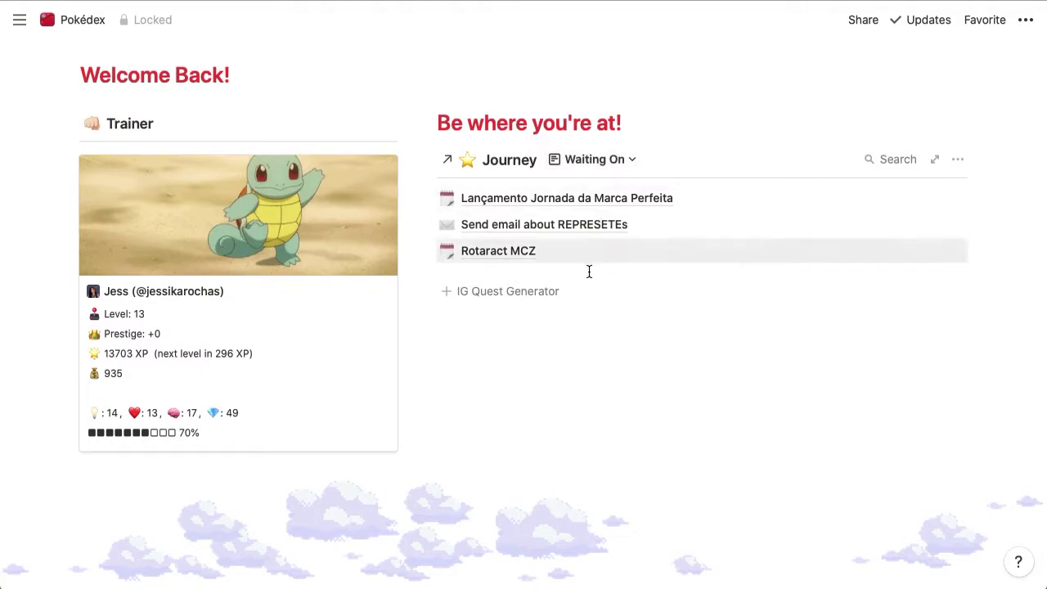
click(630, 164)
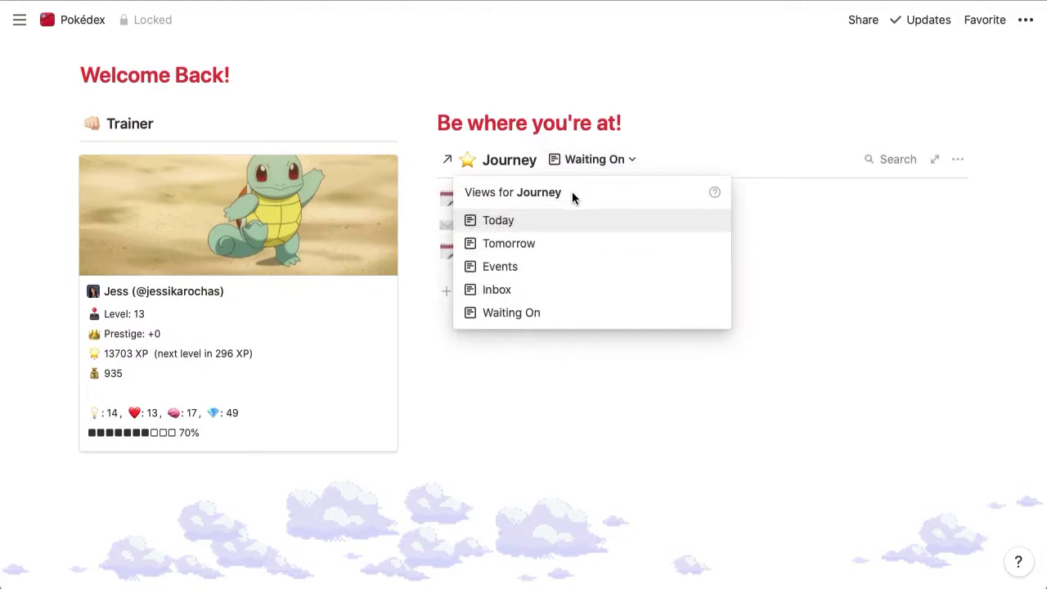
click(541, 221)
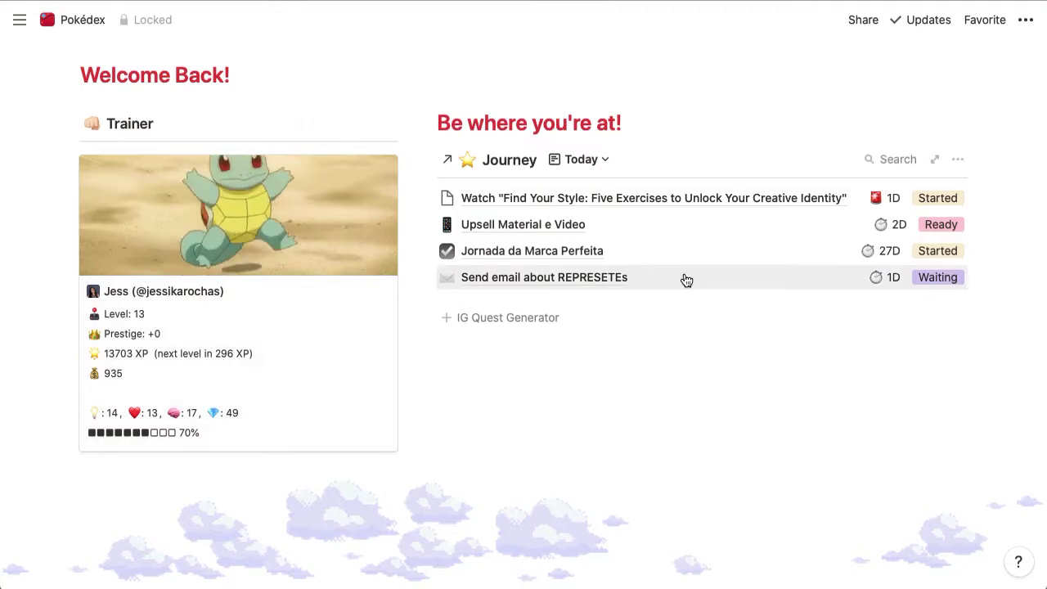
- Unlock the page, run the IG Quest Generator under the Journey list to insert an IG Today toggle, and re-lock the page
scroll(673, 313, down, 1)
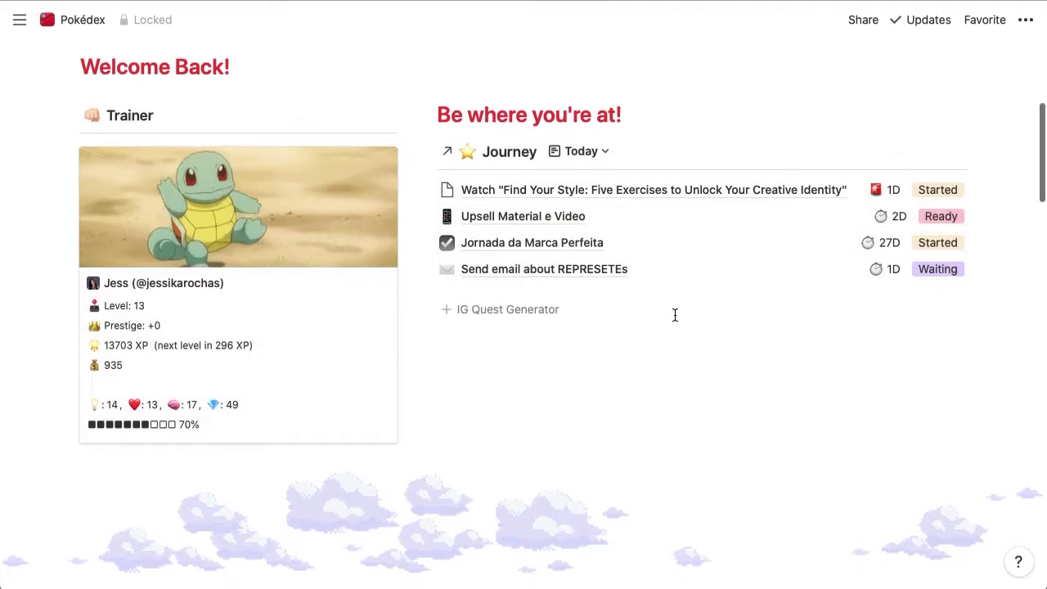
scroll(673, 313, up, 2)
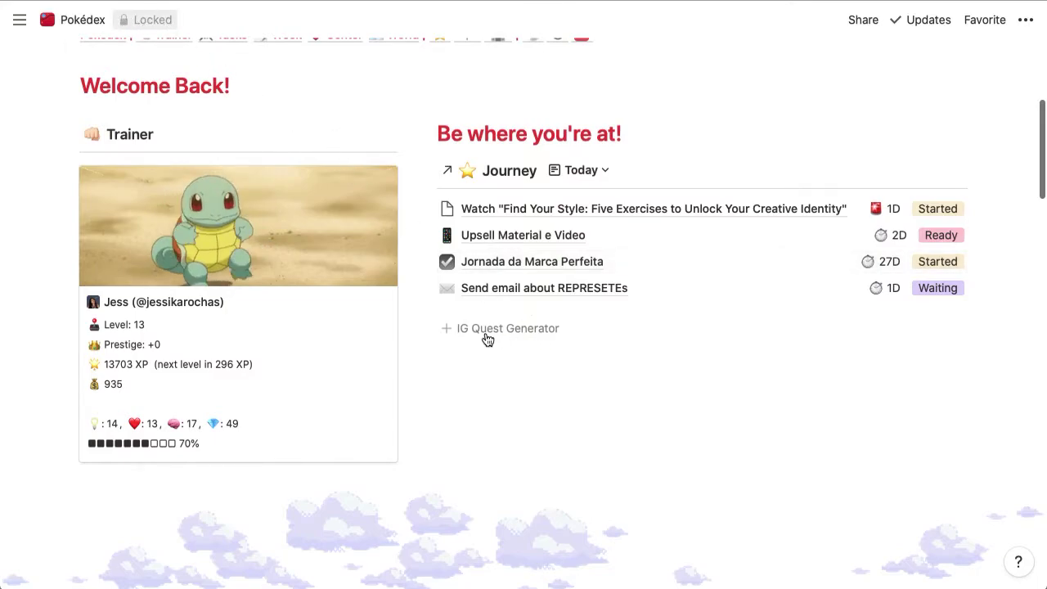
click(519, 330)
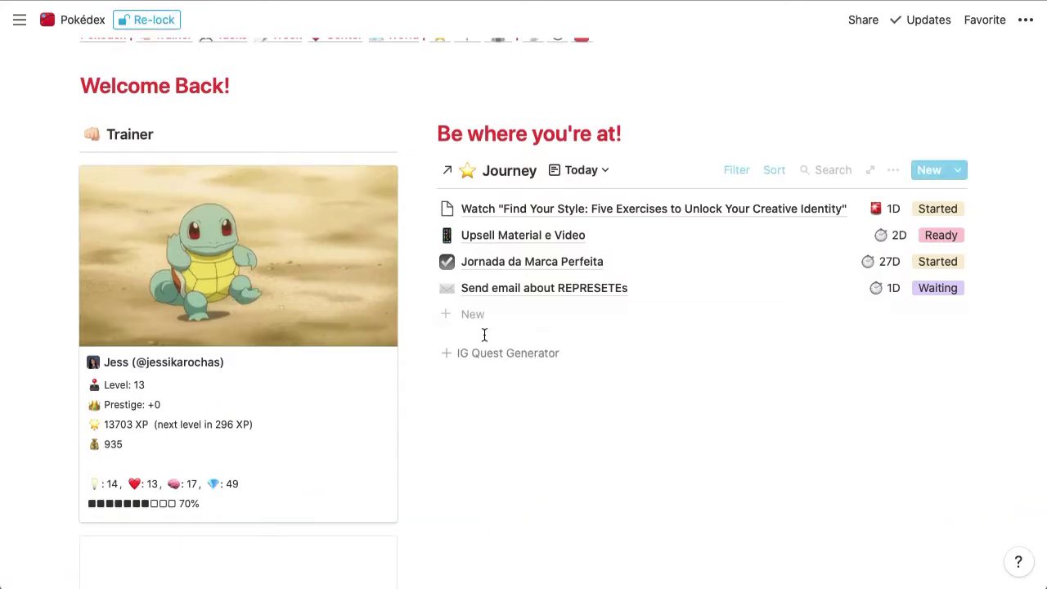
click(534, 362)
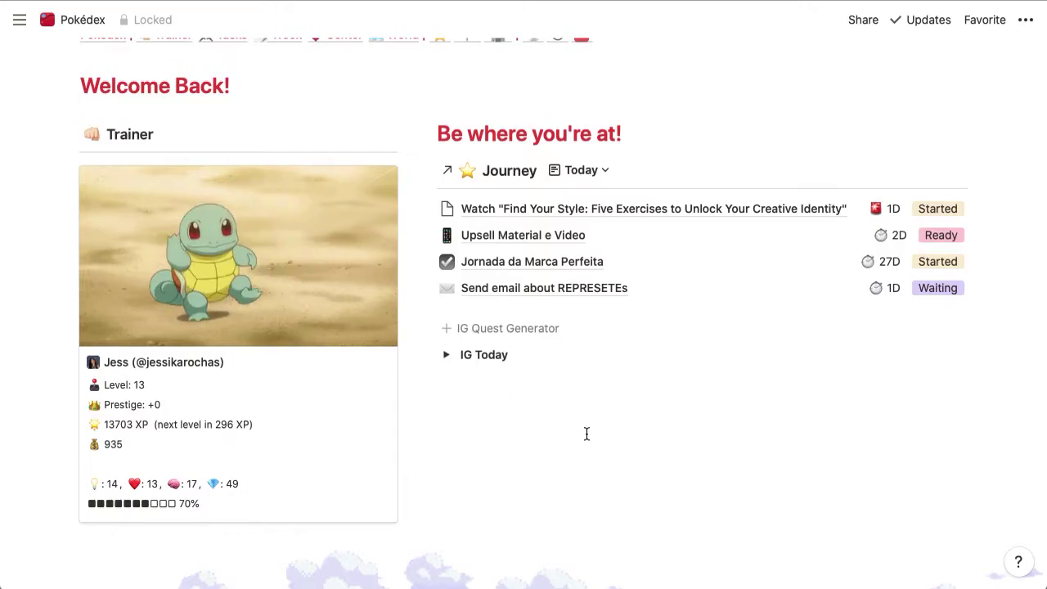
- Review the Weekly Quests section and its Daily Quests day cards in the Week view
scroll(587, 434, down, 6)
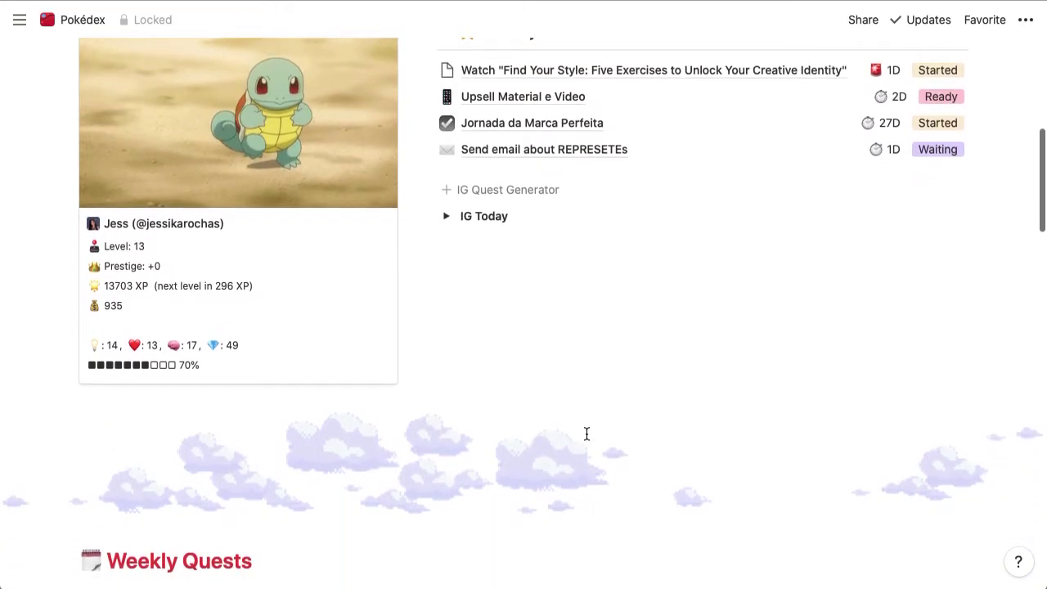
scroll(586, 433, down, 5)
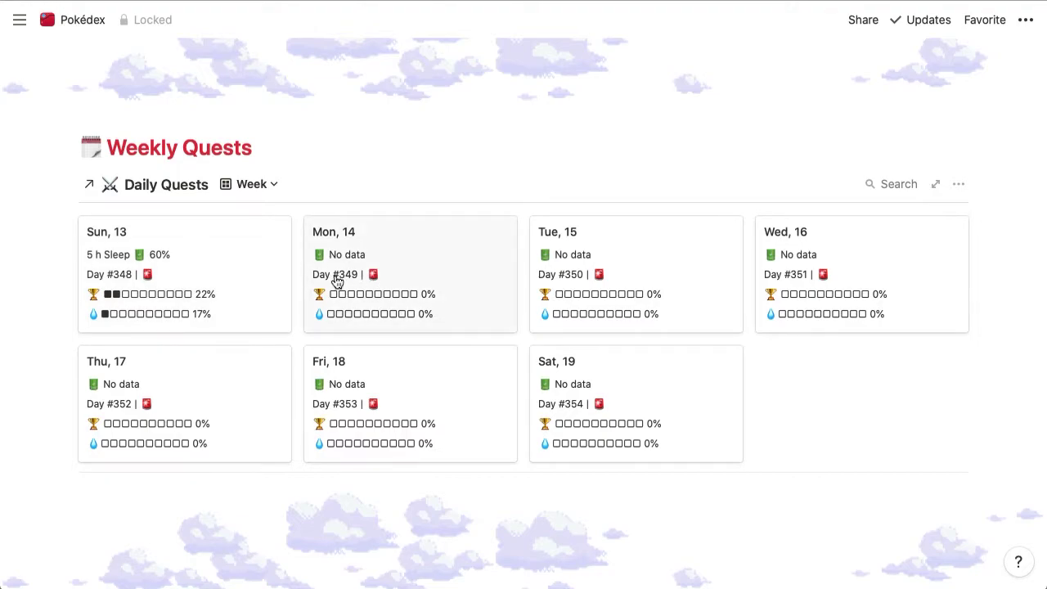
scroll(524, 206, up, 10)
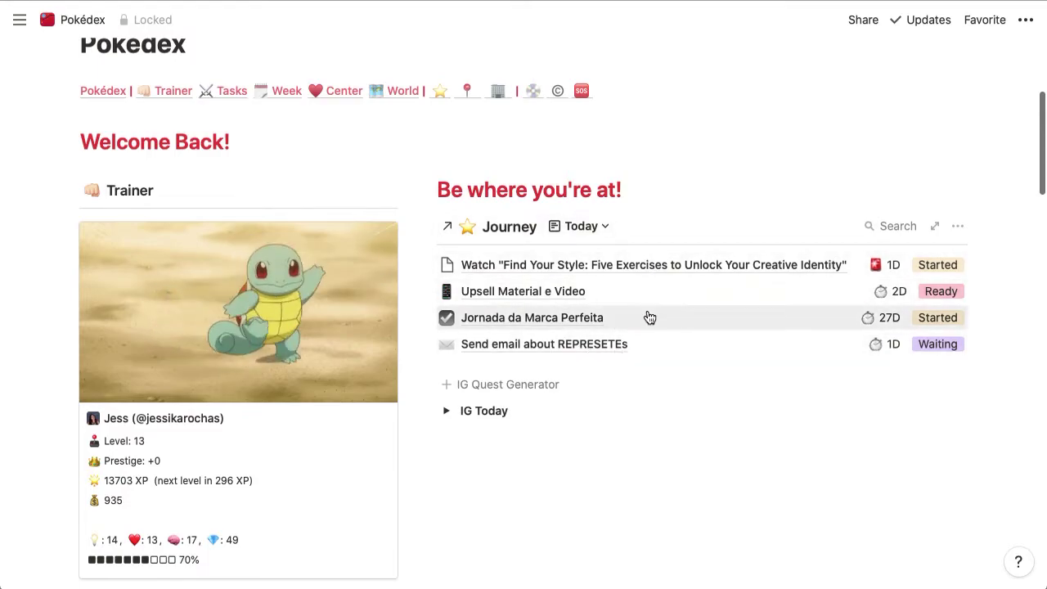
scroll(619, 305, down, 12)
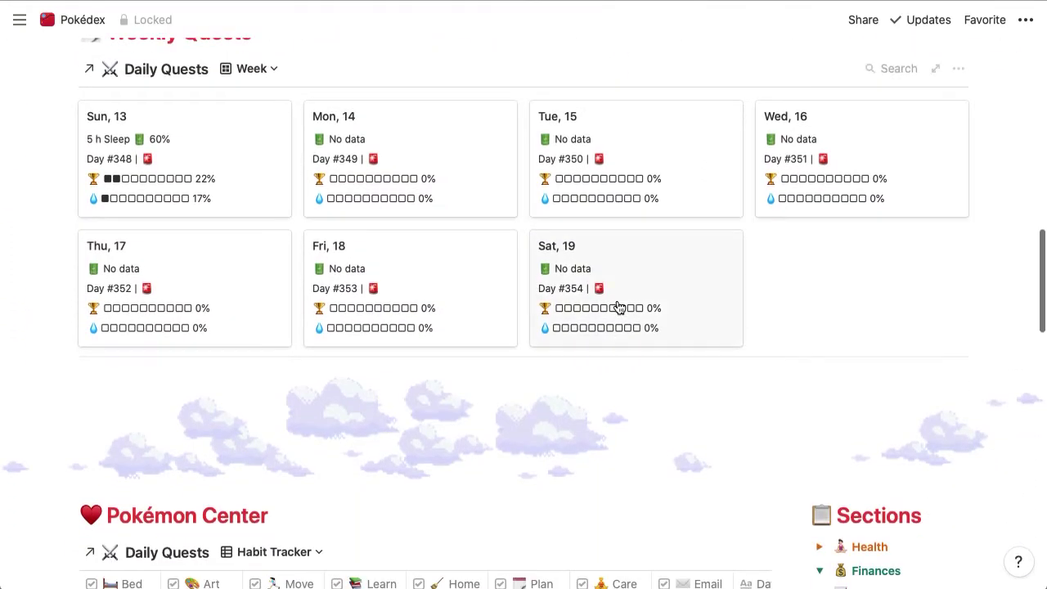
scroll(339, 205, up, 2)
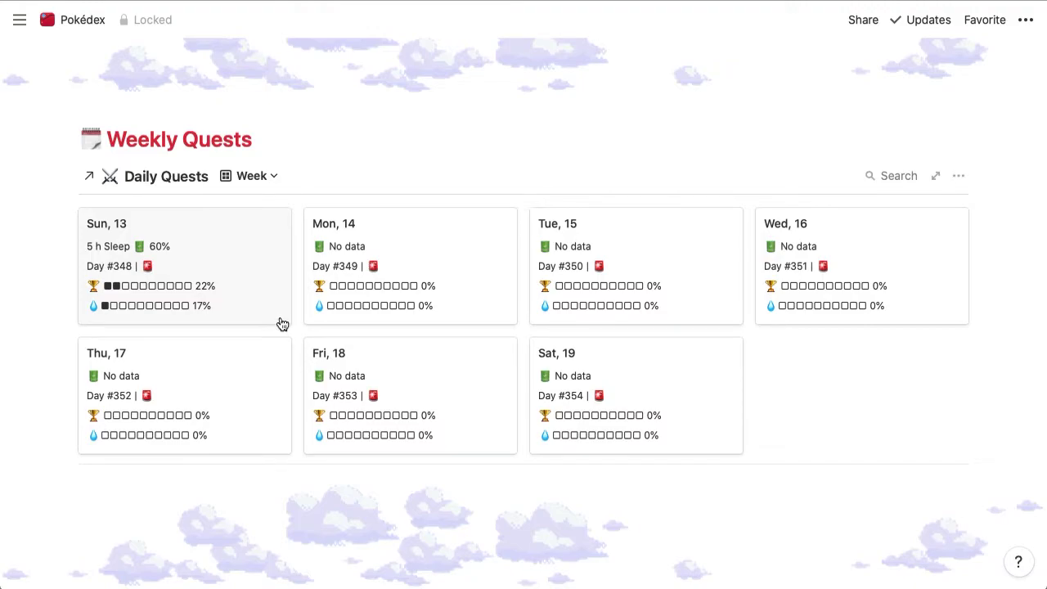
scroll(444, 311, down, 1)
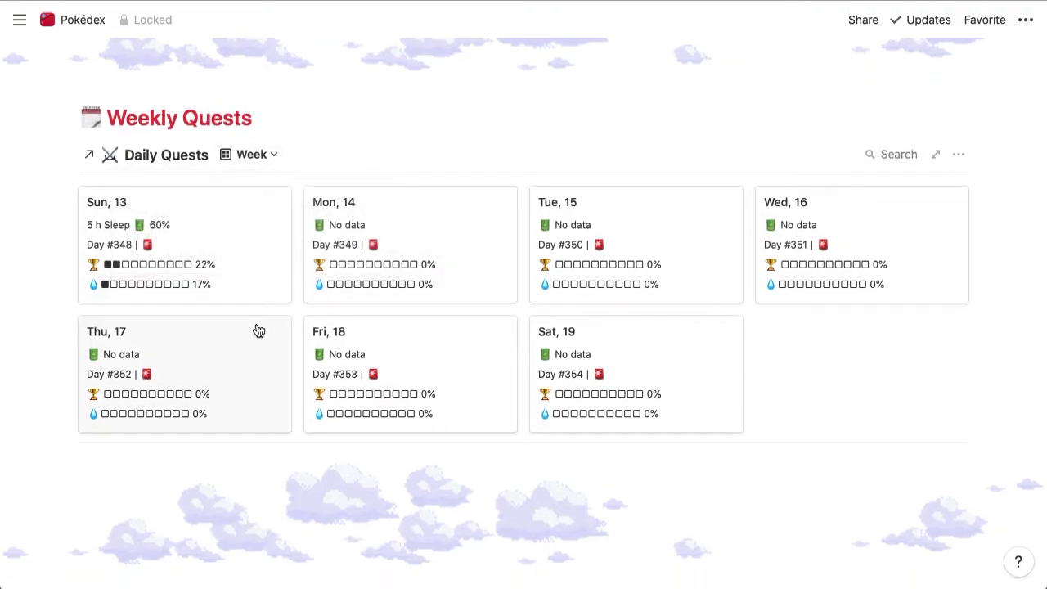
- Collapse the Finances and Instagram toggles in the Sections list beside the Pokémon Center
scroll(258, 331, down, 10)
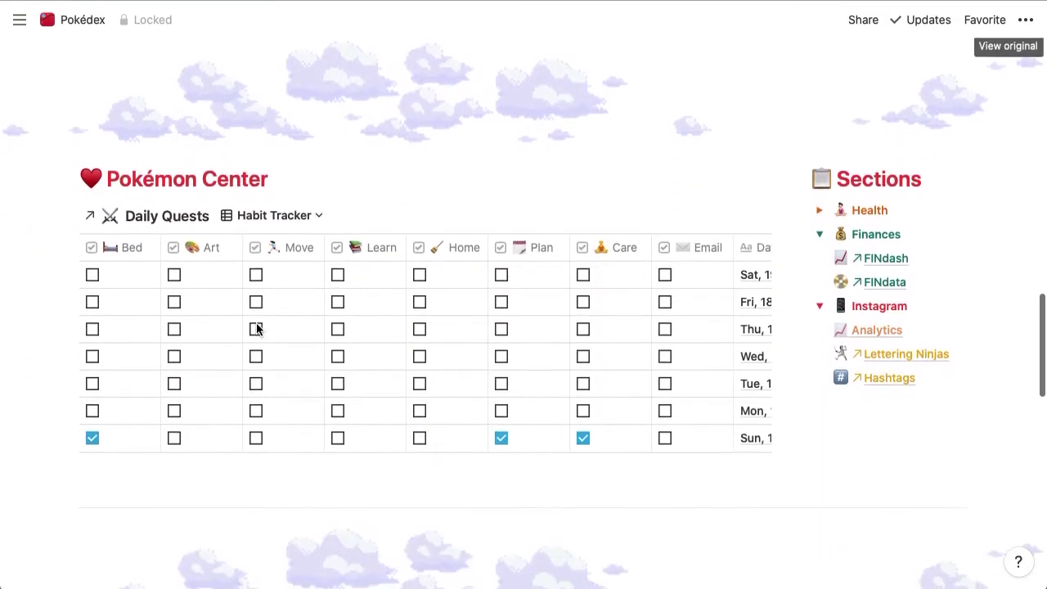
scroll(254, 330, up, 1)
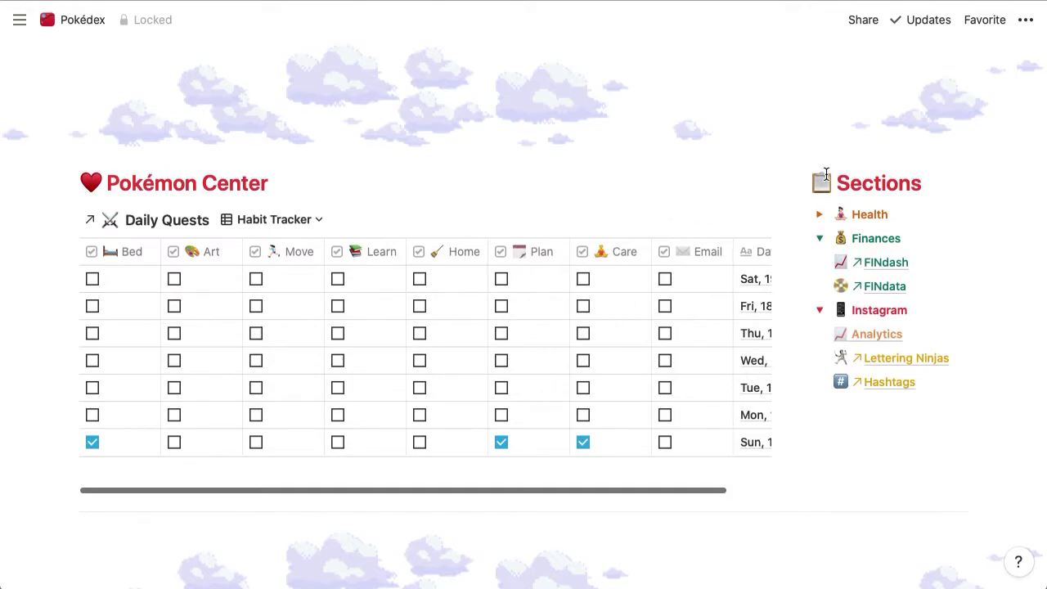
click(820, 238)
click(820, 262)
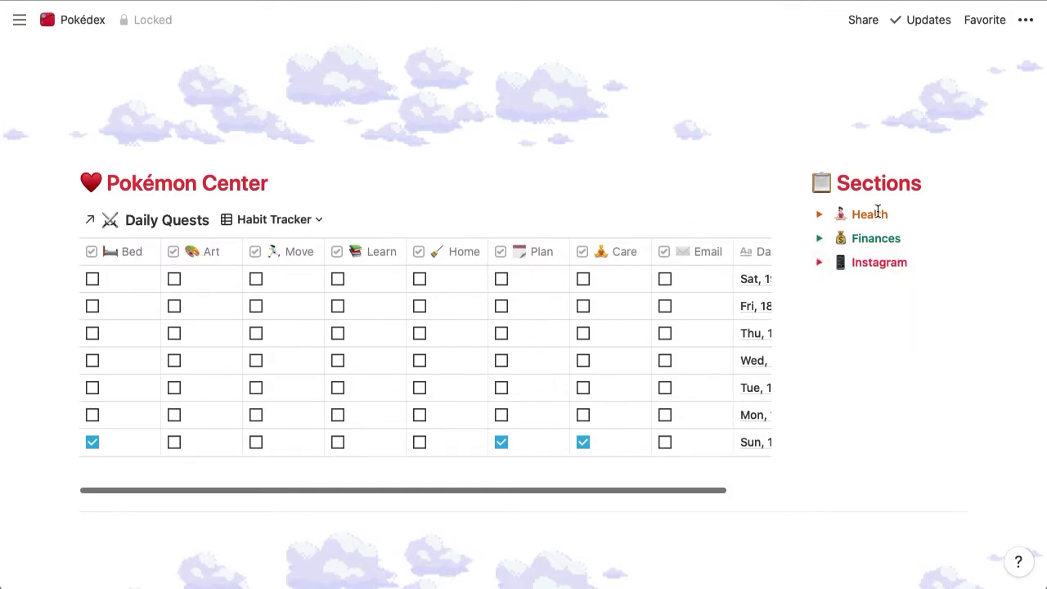
- Expand the Health, Finances and Instagram toggles one by one to view their linked pages, collapsing each again
click(821, 216)
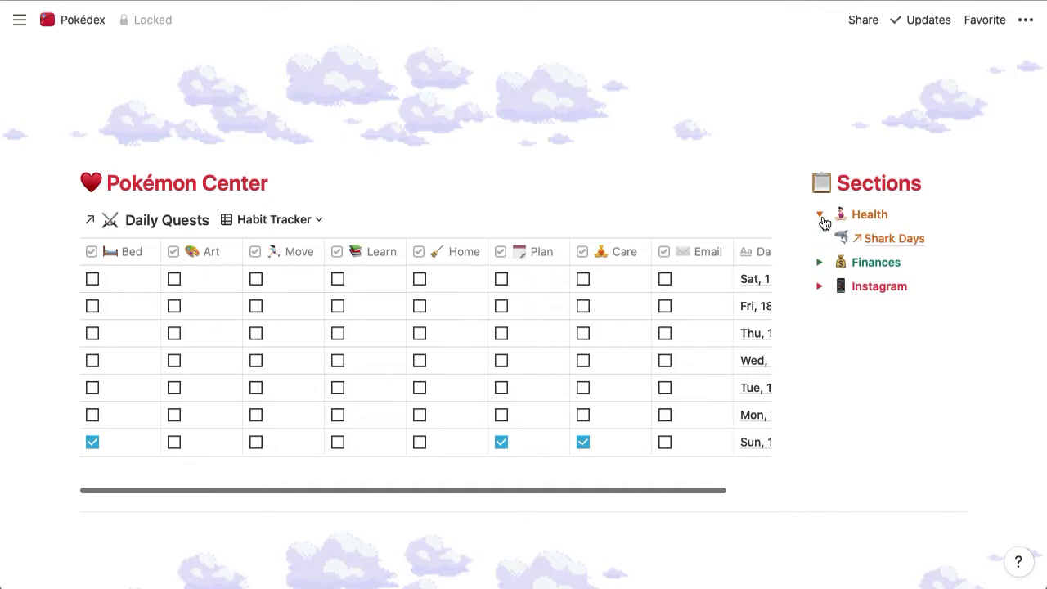
click(821, 217)
click(820, 239)
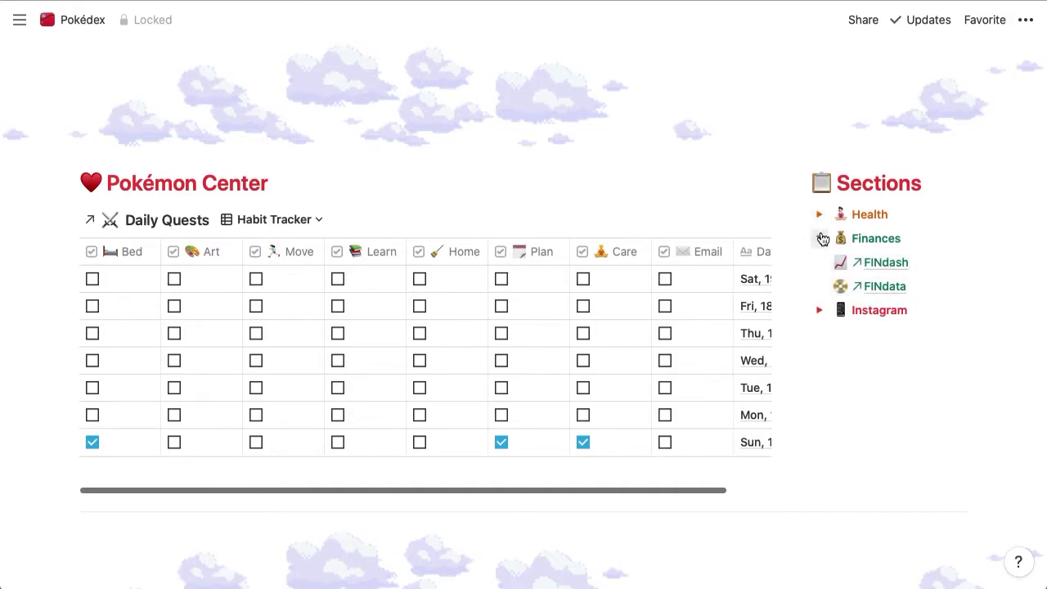
click(822, 239)
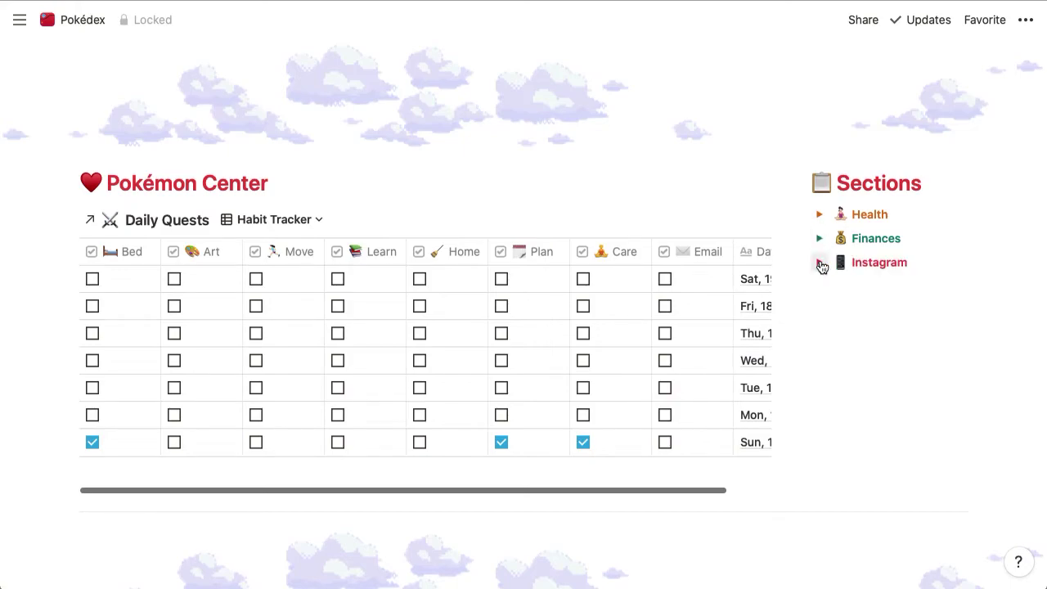
click(820, 263)
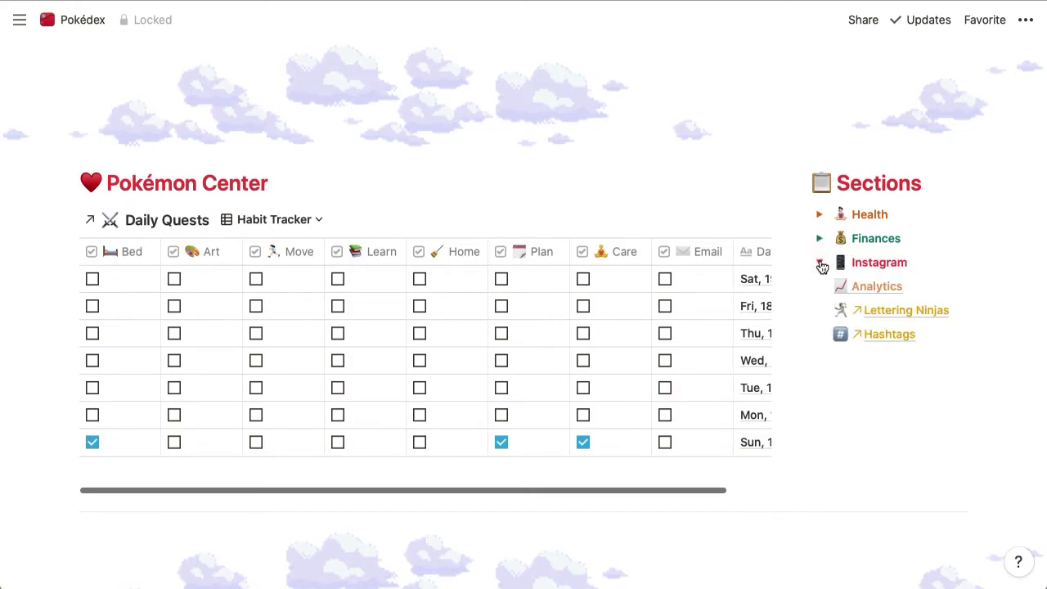
click(821, 265)
click(819, 264)
click(822, 266)
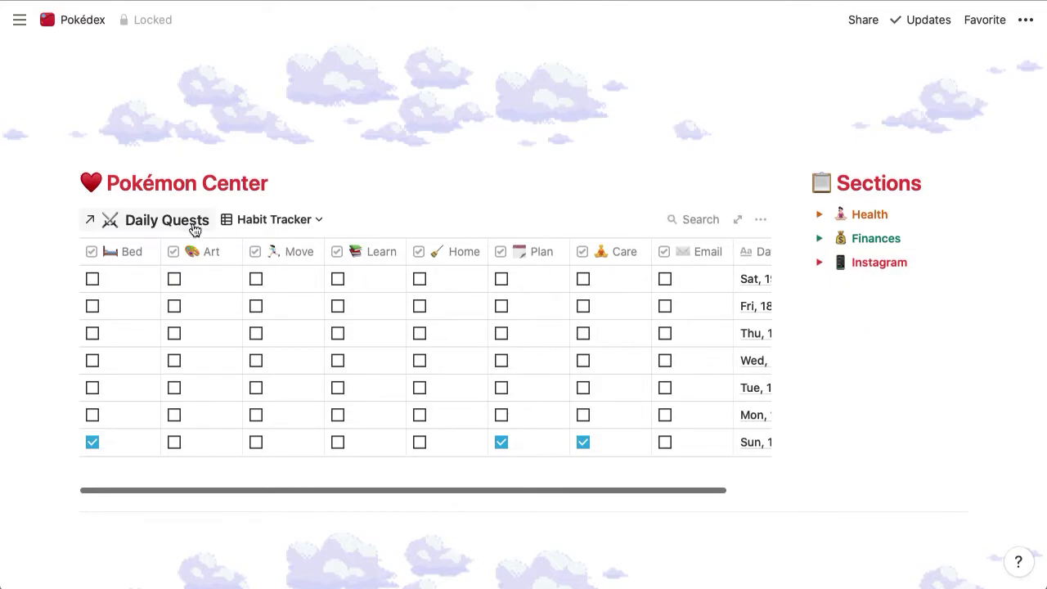
- Switch the Pokémon Center's Daily Quests table to the Mood Tracker view and inspect the Sleep and Quality cells for Sun, 13
click(289, 223)
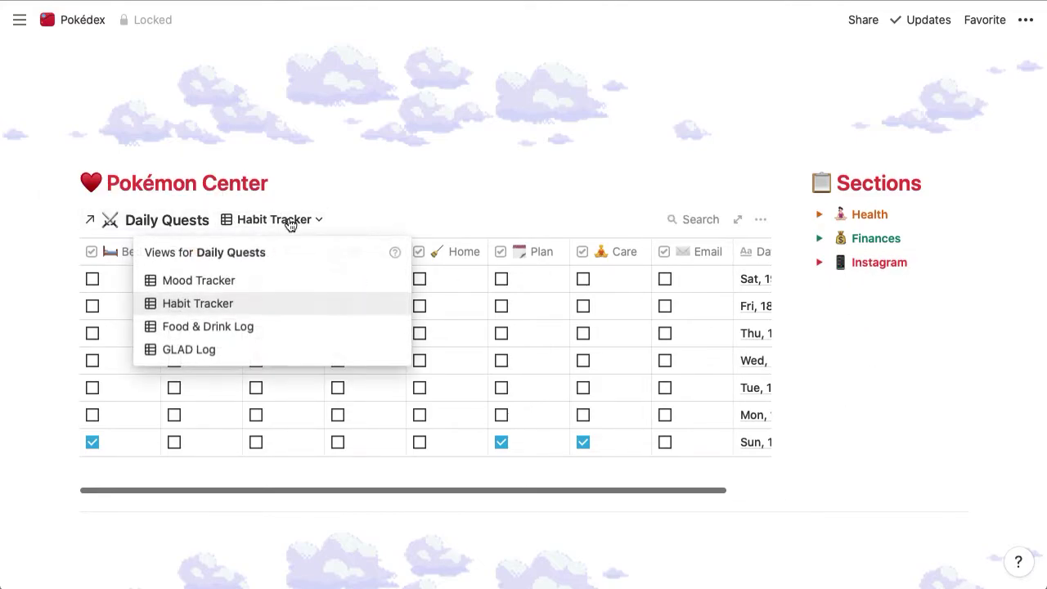
click(222, 280)
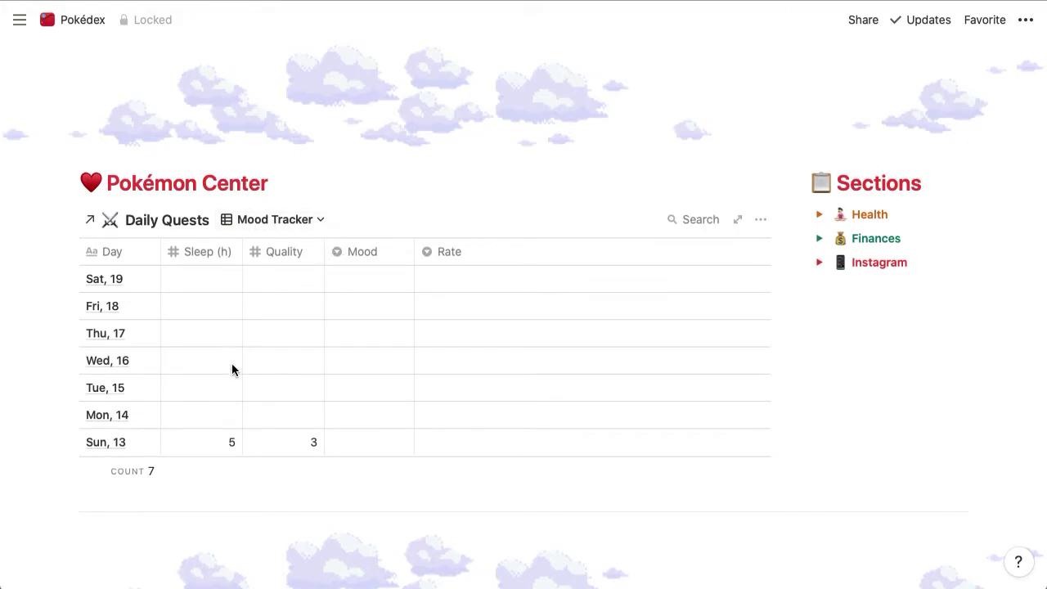
click(203, 419)
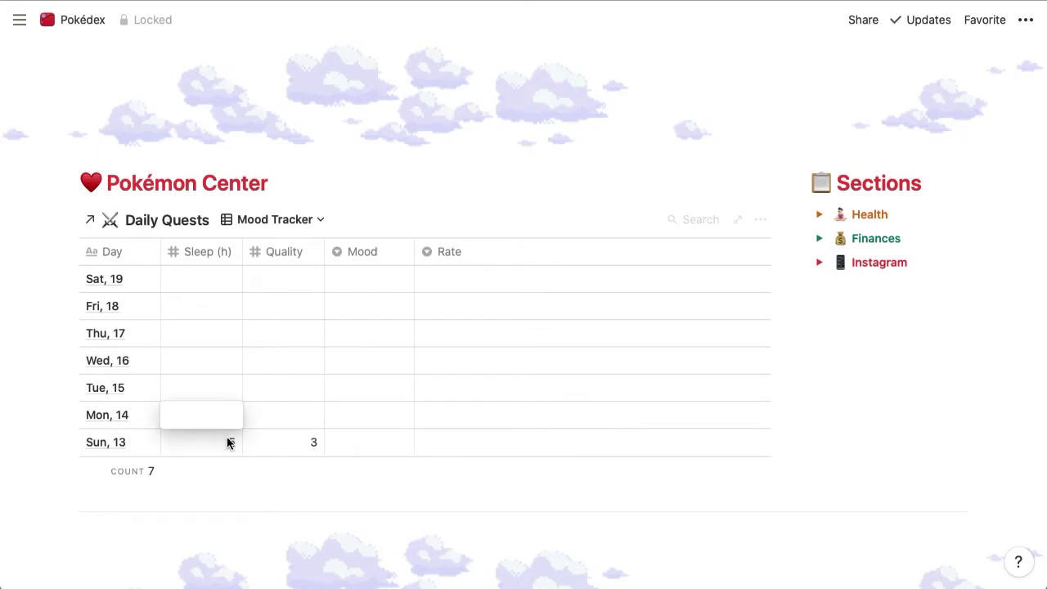
key(Escape)
click(229, 443)
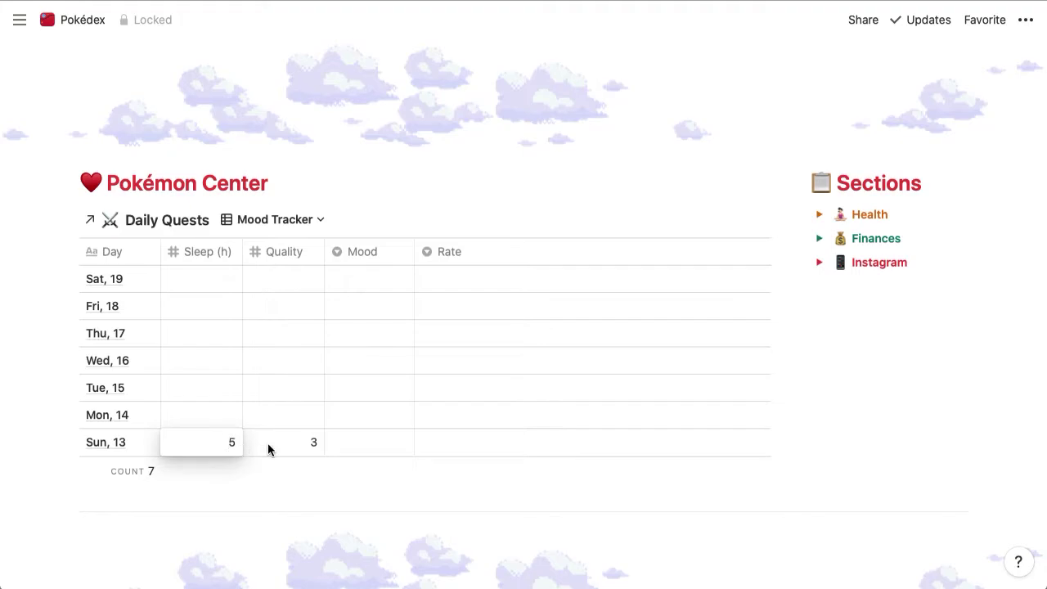
key(Escape)
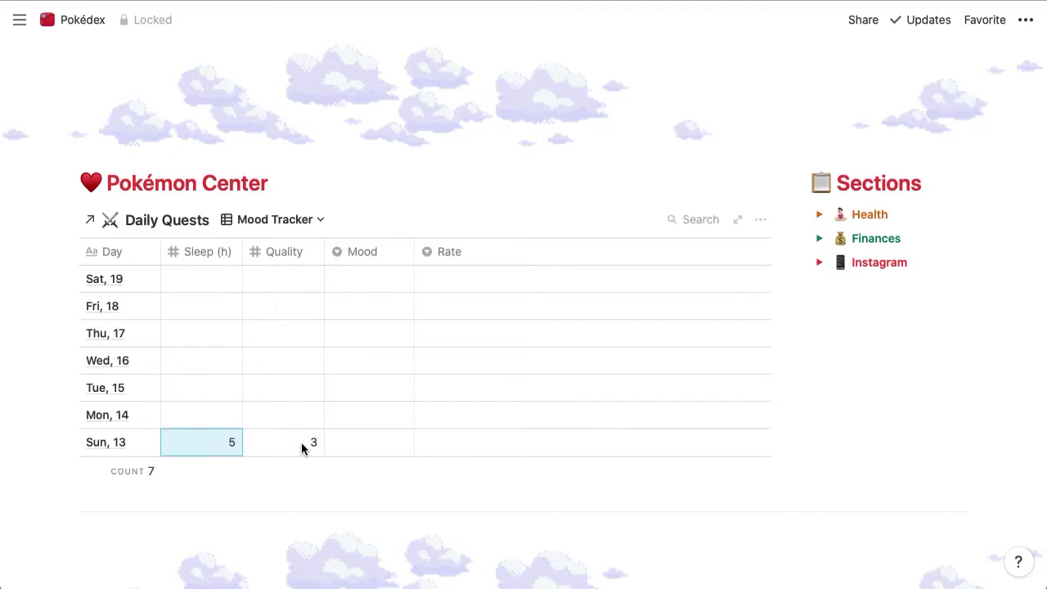
click(301, 446)
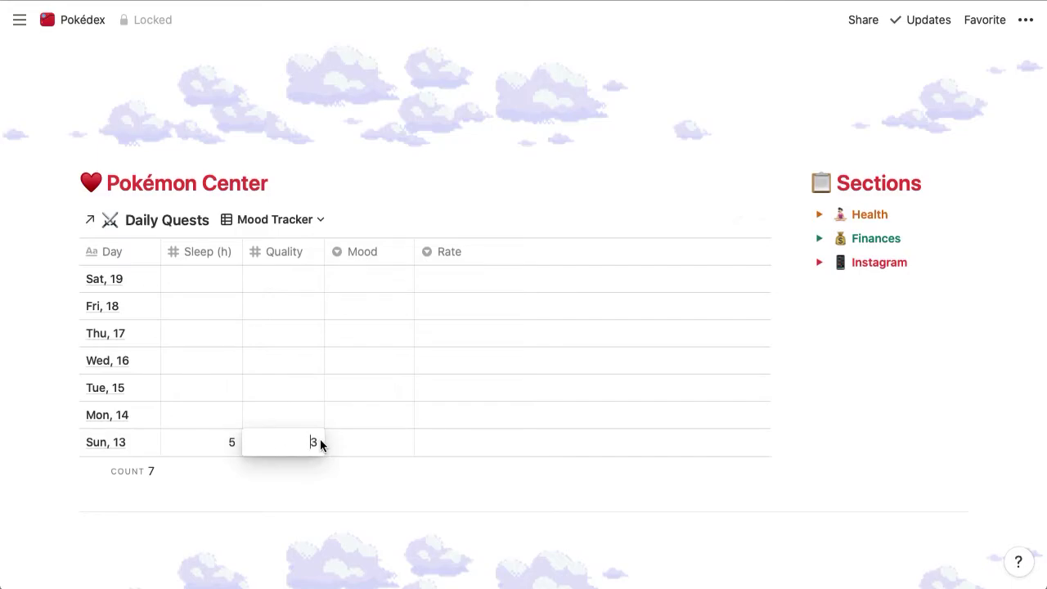
key(Escape)
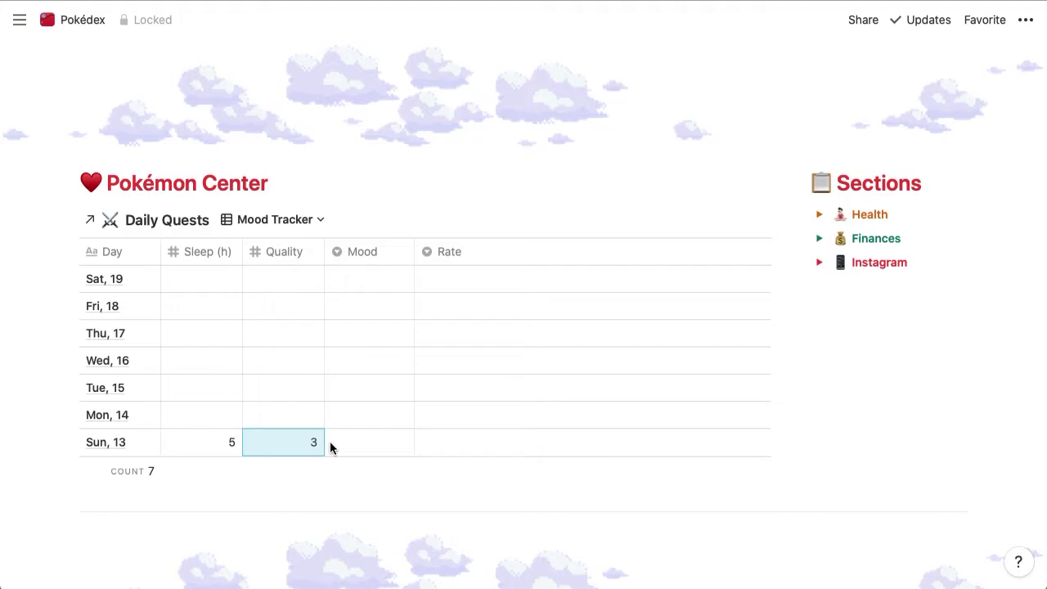
click(226, 447)
key(Escape)
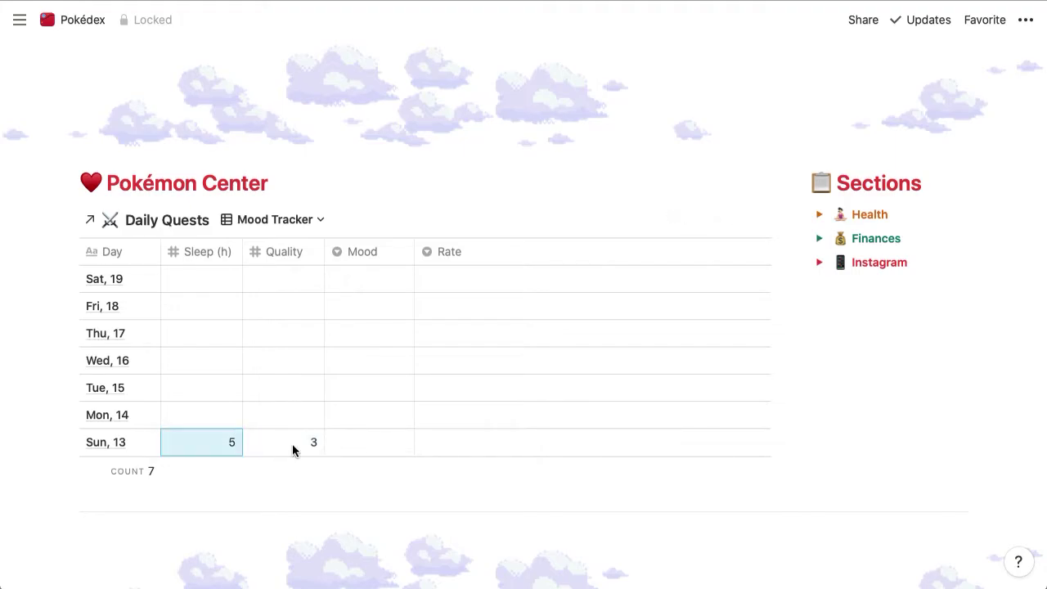
click(285, 441)
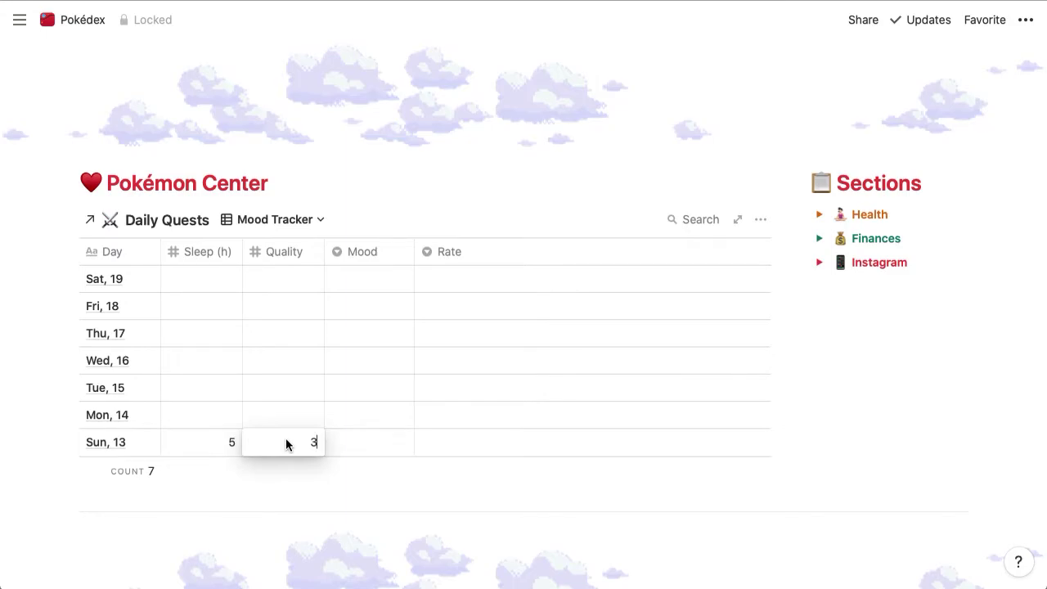
key(Escape)
- Set the Sun, 13 entry's Mood to the smiling 😊 option and its Rate to three stars
click(372, 449)
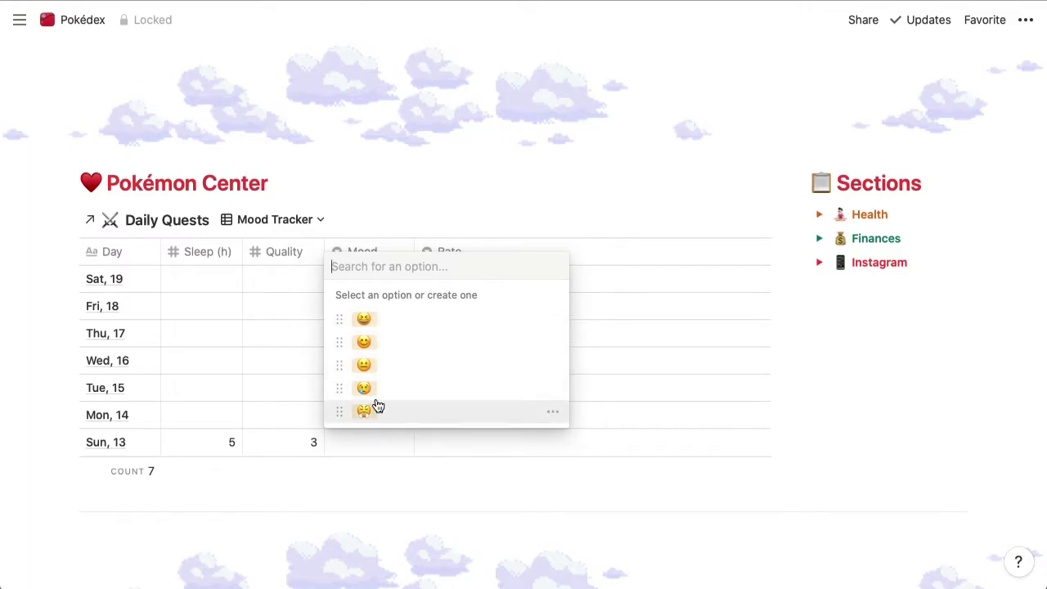
click(374, 343)
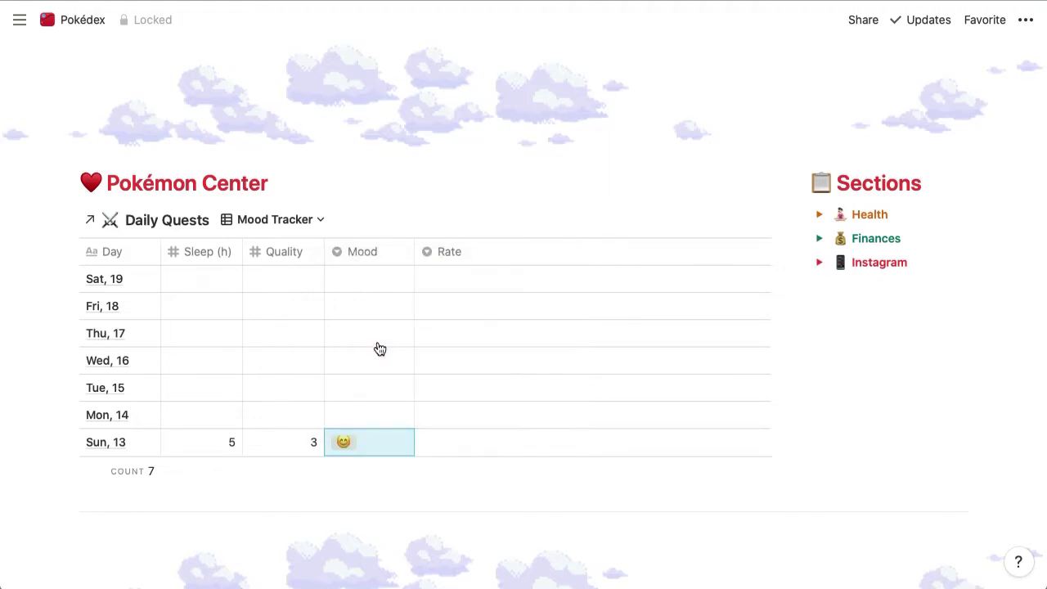
click(438, 446)
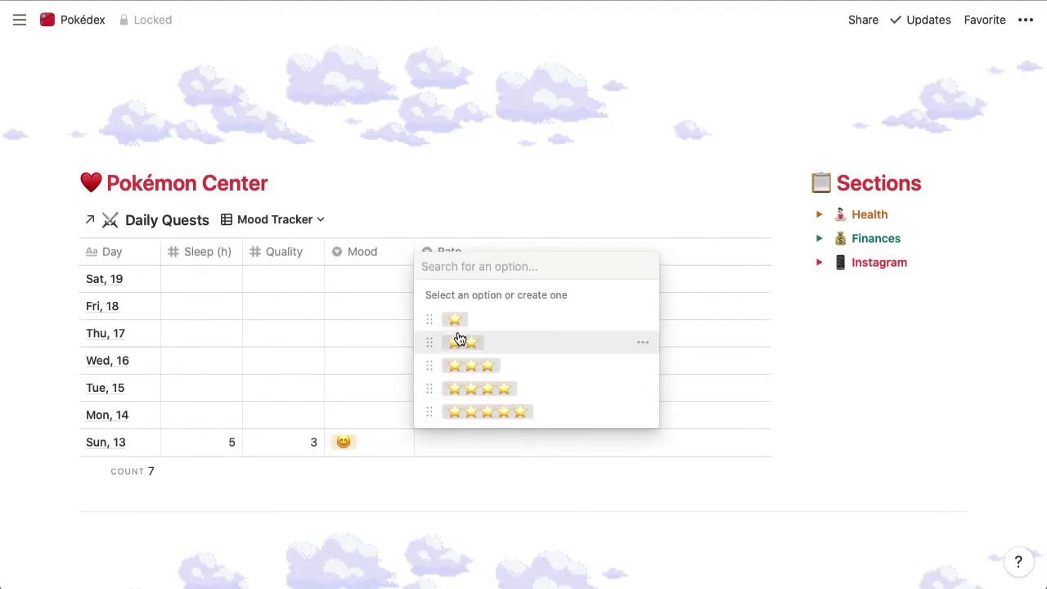
key(Escape)
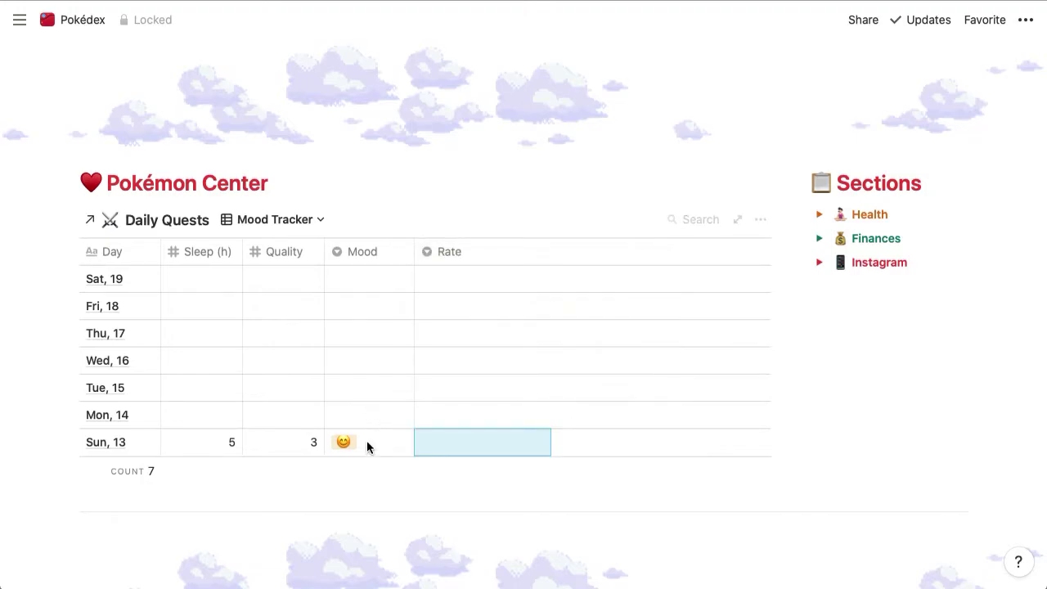
click(496, 446)
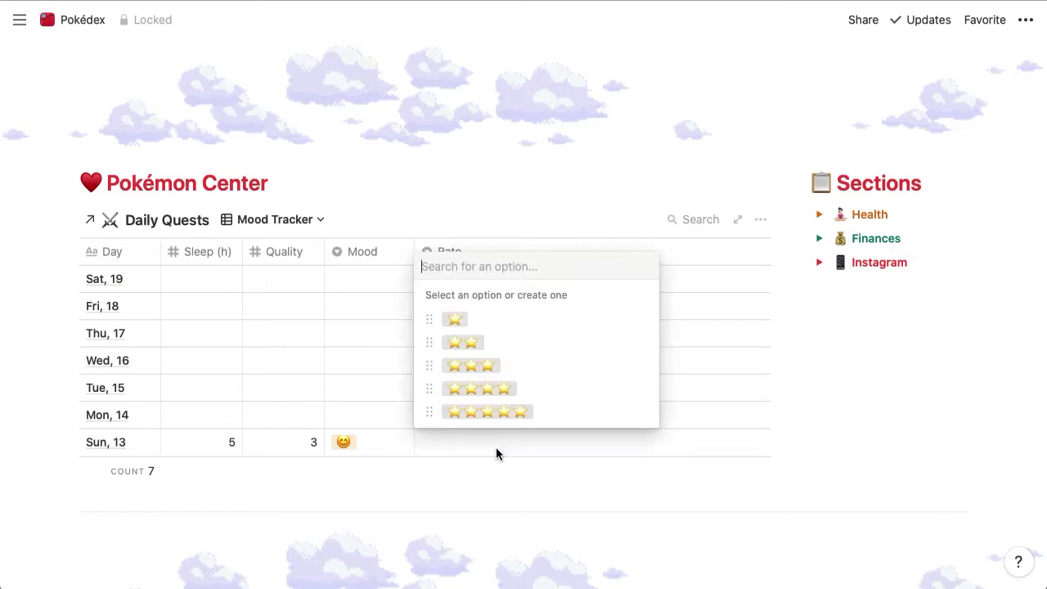
click(489, 370)
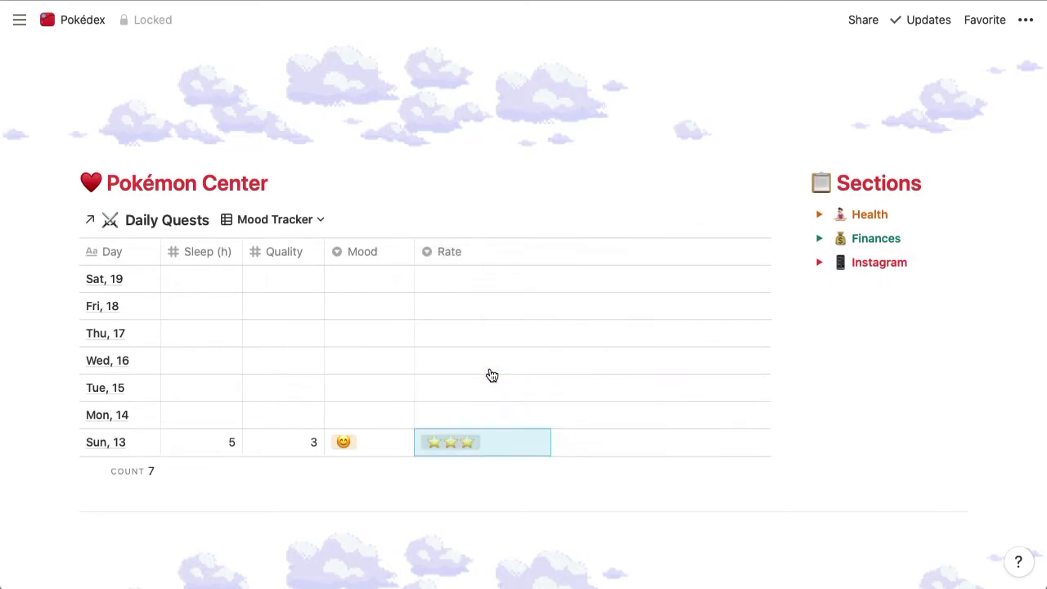
click(491, 443)
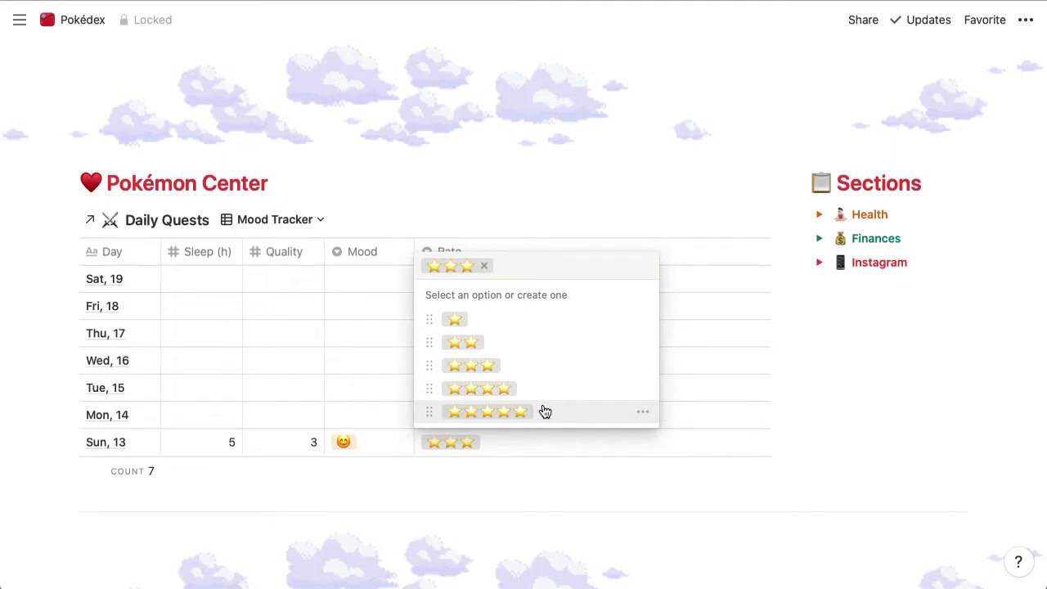
key(Escape)
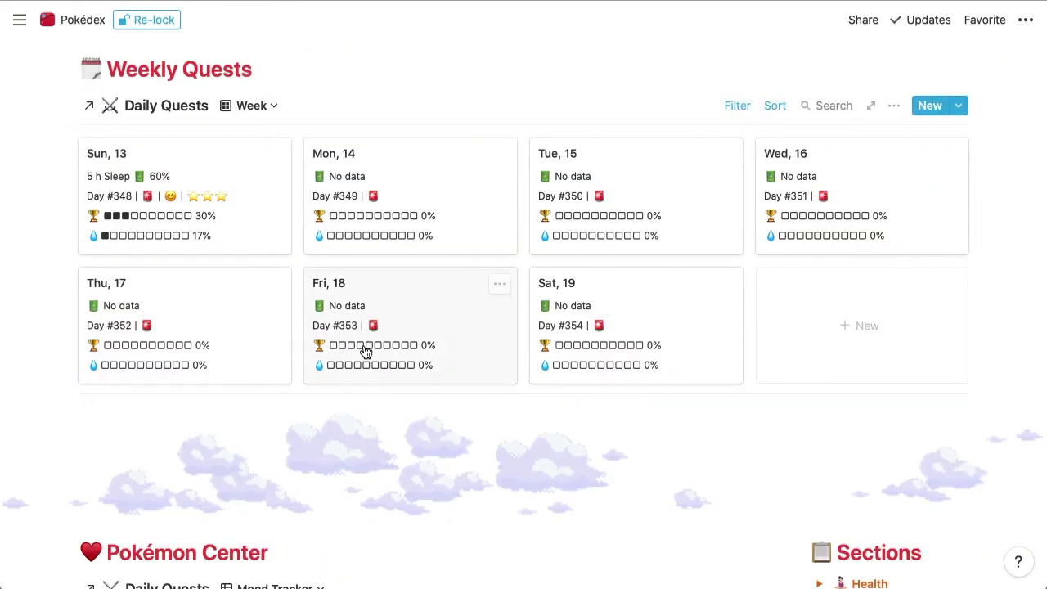
- Set the Mood Tracker filter to This Month and review the month's sleep, quality, mood and rate entries
scroll(365, 352, down, 4)
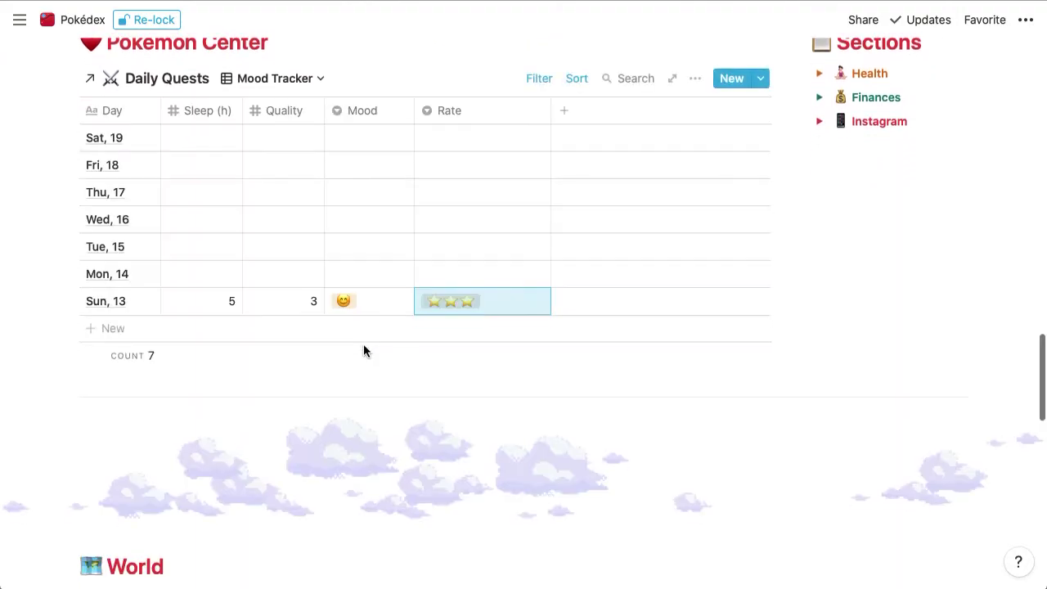
scroll(393, 311, up, 2)
click(539, 142)
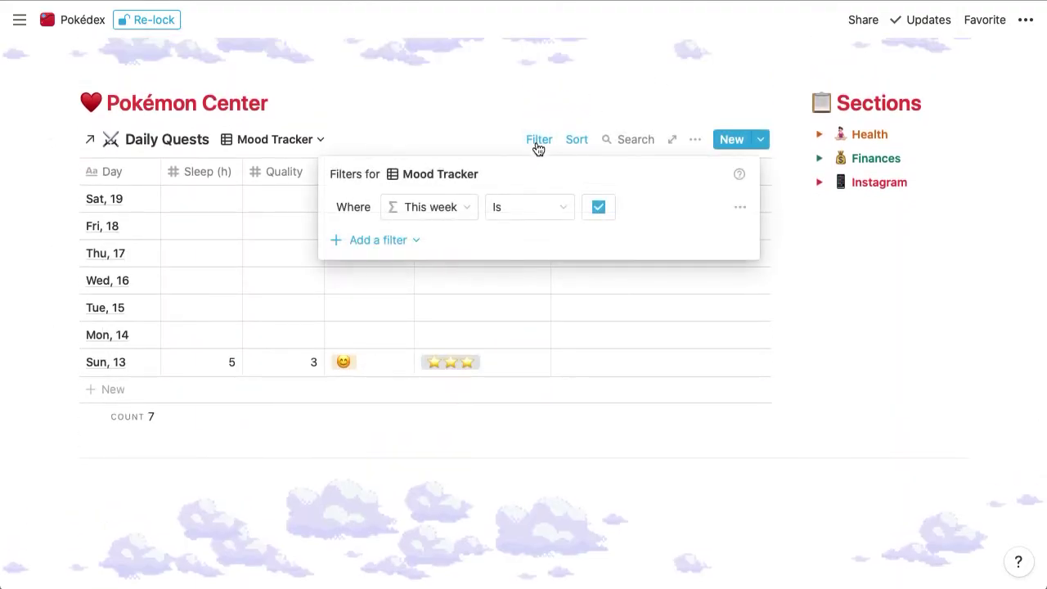
click(462, 212)
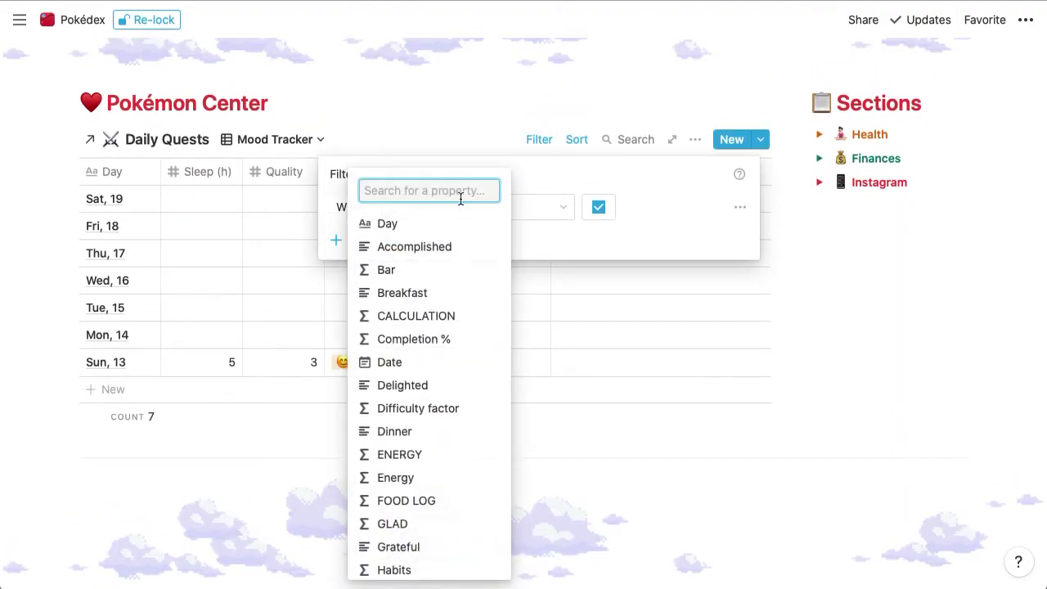
text(mont)
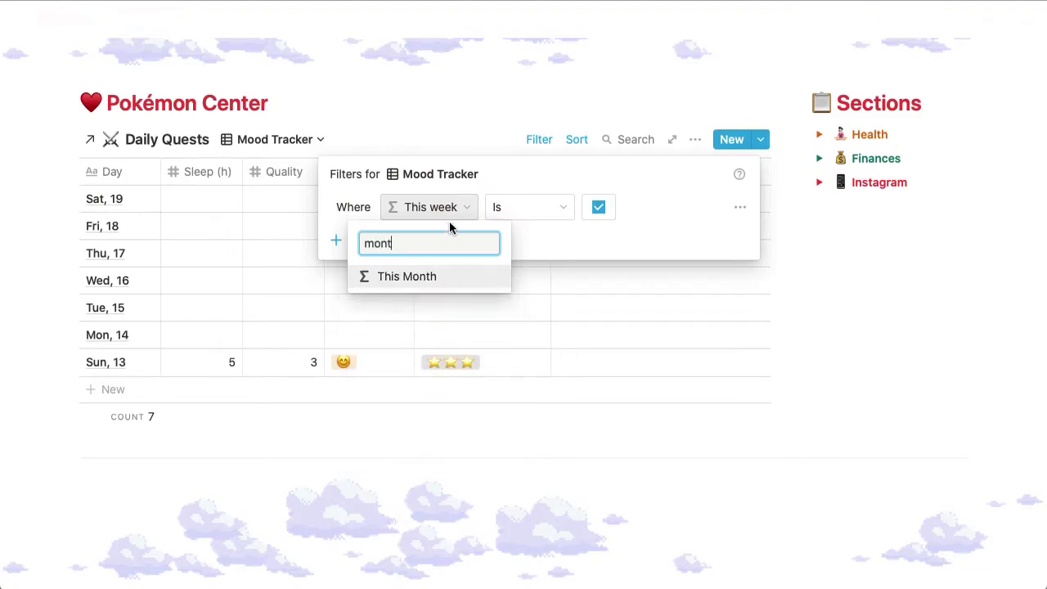
click(449, 280)
click(669, 280)
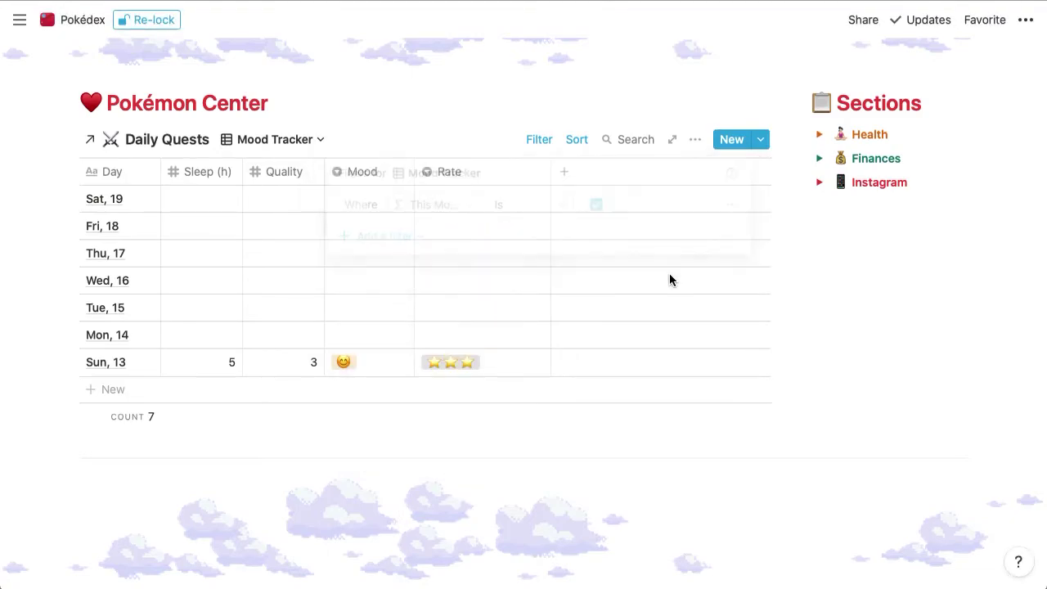
scroll(460, 270, down, 2)
scroll(411, 429, down, 2)
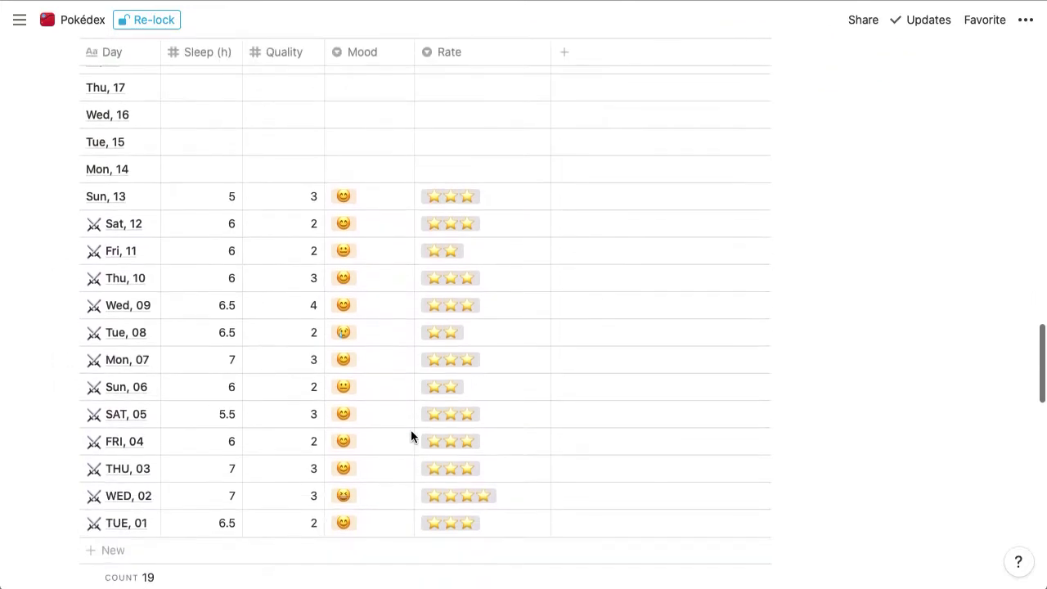
scroll(254, 498, down, 2)
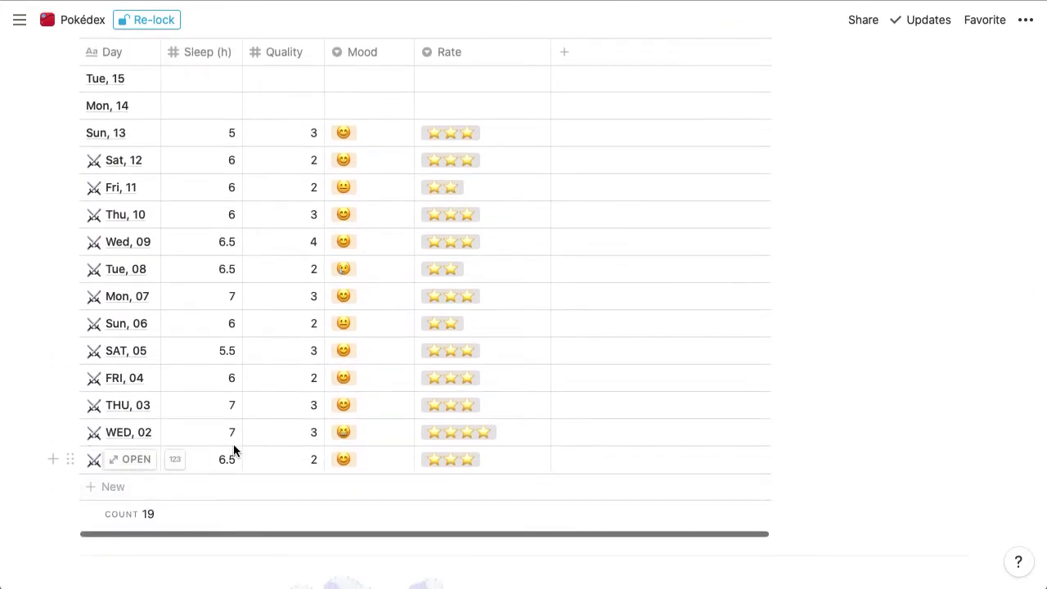
scroll(229, 452, up, 1)
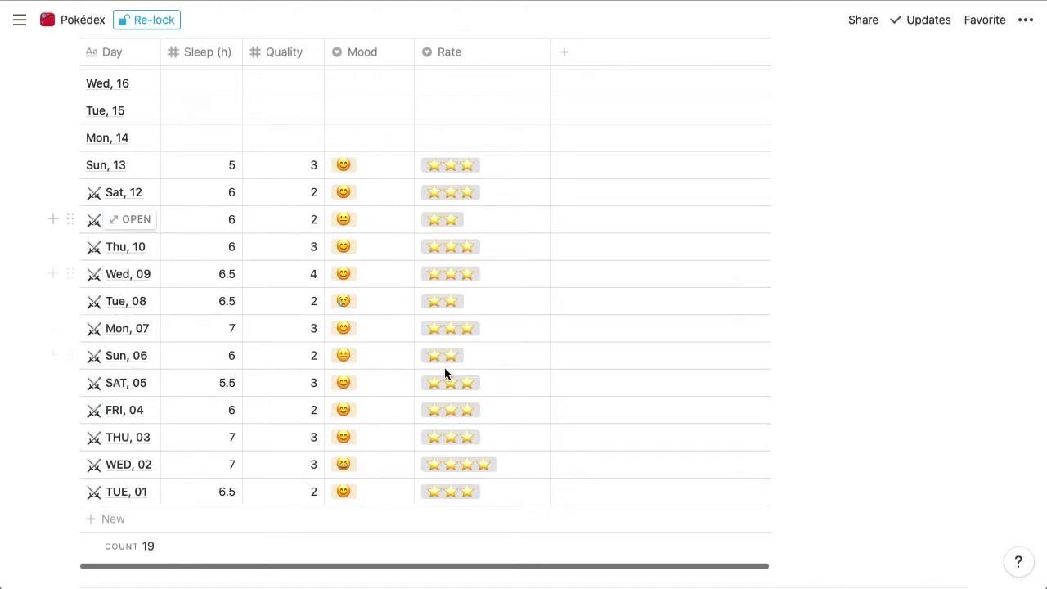
- Set the Mood Tracker filter to This week
scroll(455, 310, up, 3)
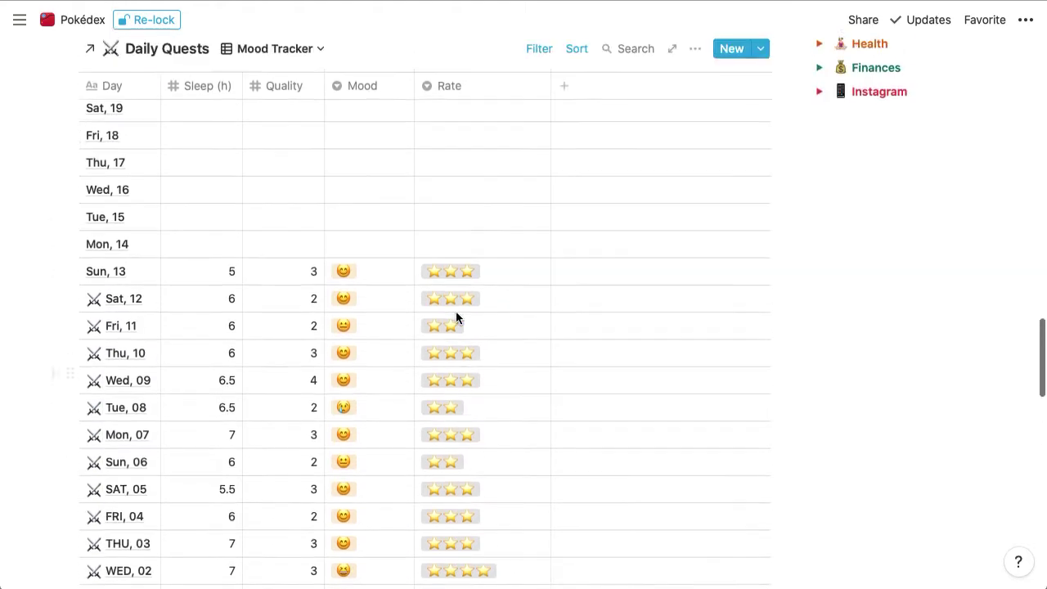
click(539, 54)
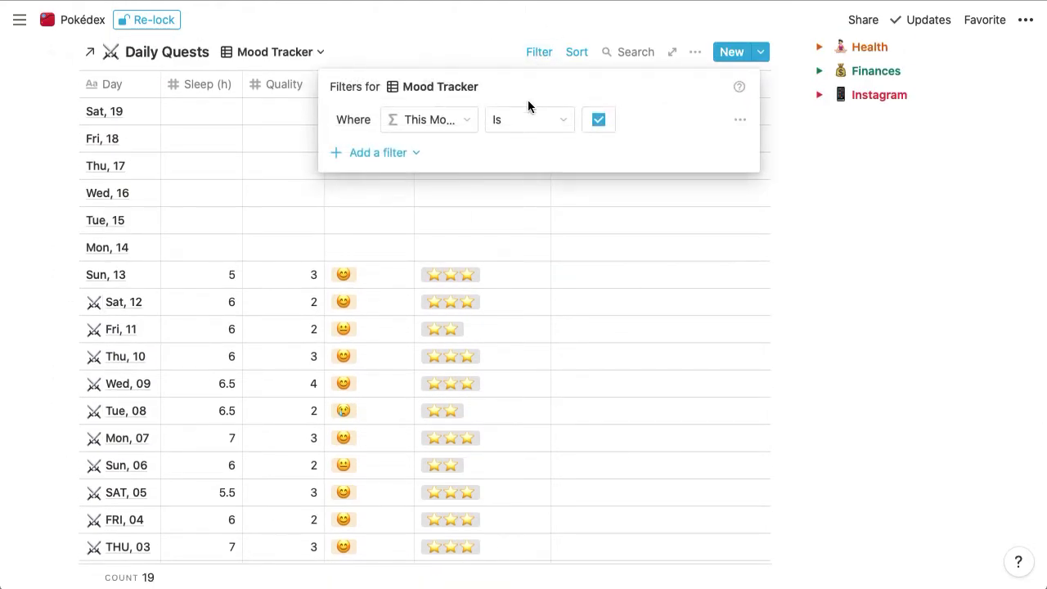
click(460, 125)
text(we)
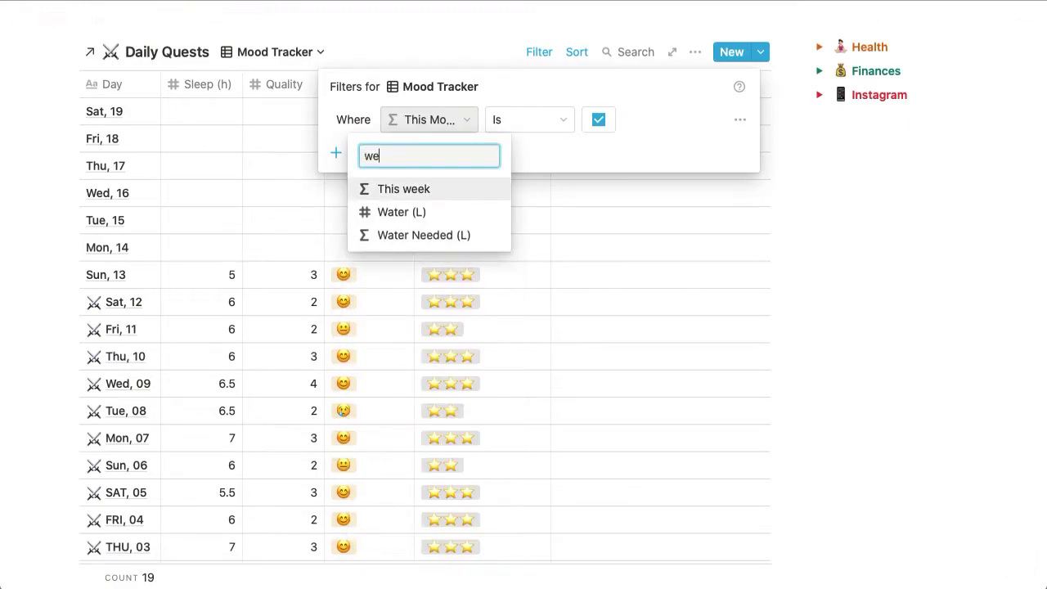
text(k)
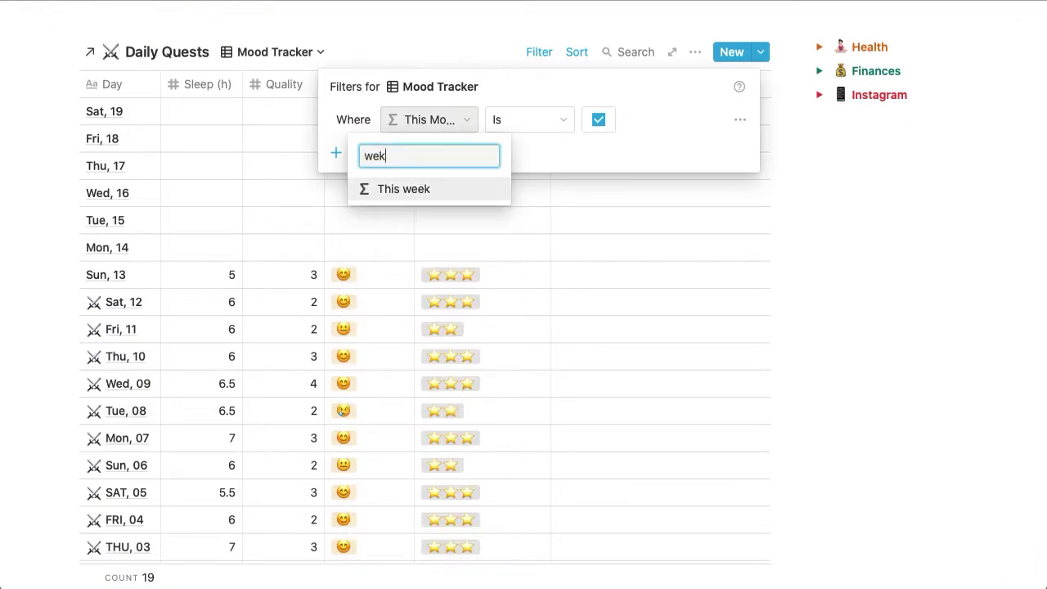
click(469, 190)
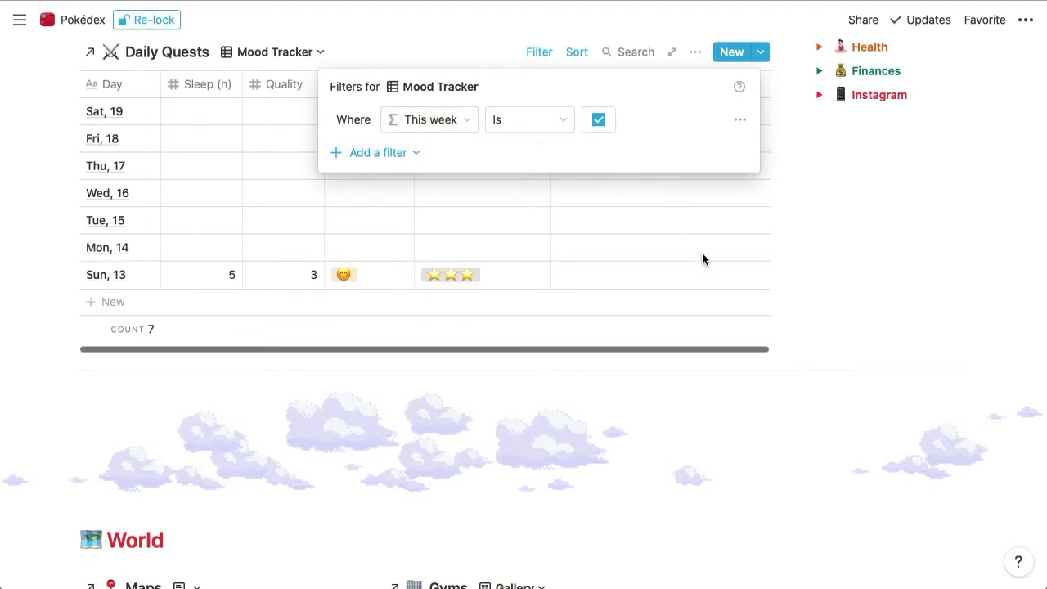
click(527, 319)
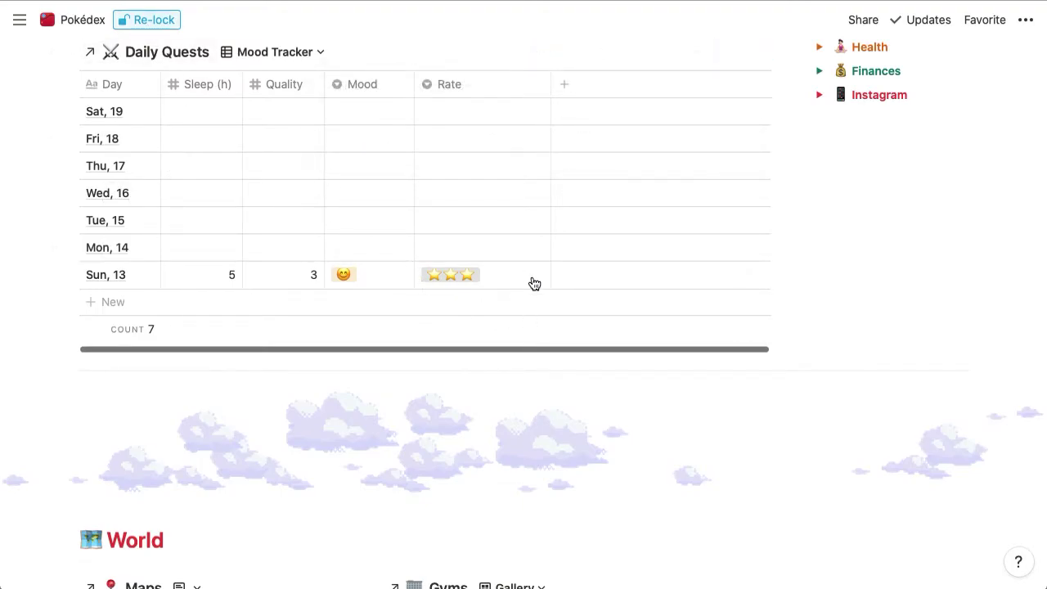
- Switch the Pokémon Center's Daily Quests table to the Habit Tracker view and tick Home, Learn, Move and Art for Sun, 13
scroll(533, 284, up, 2)
scroll(533, 284, up, 2)
scroll(299, 243, down, 10)
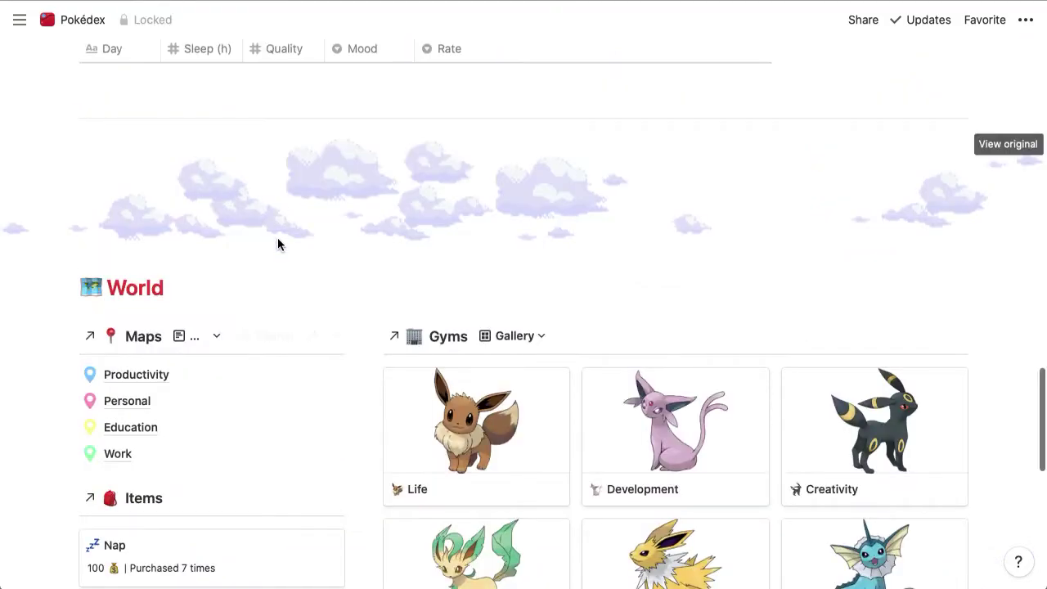
scroll(263, 299, up, 8)
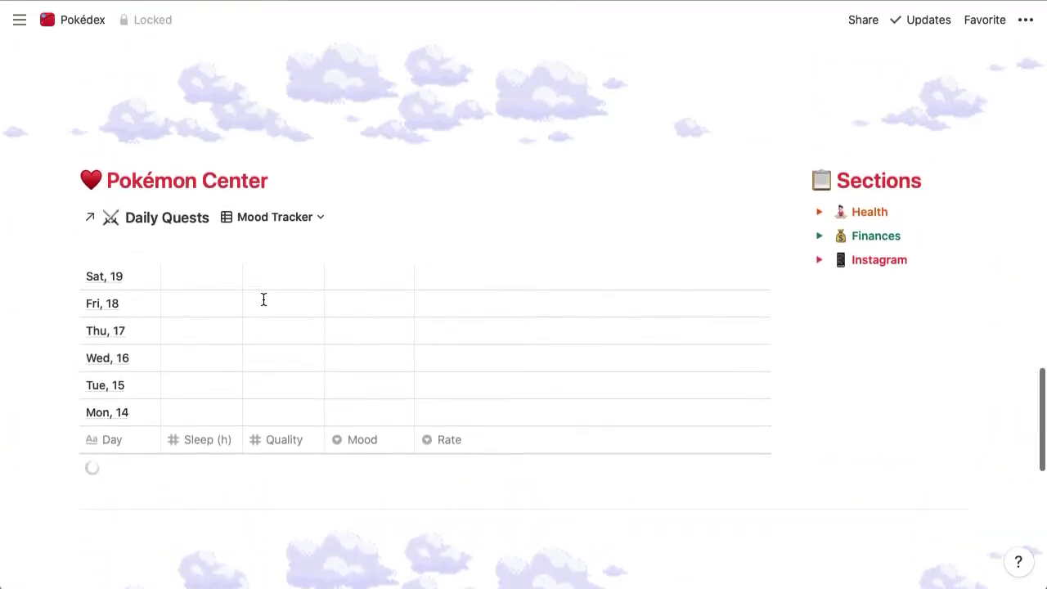
click(300, 229)
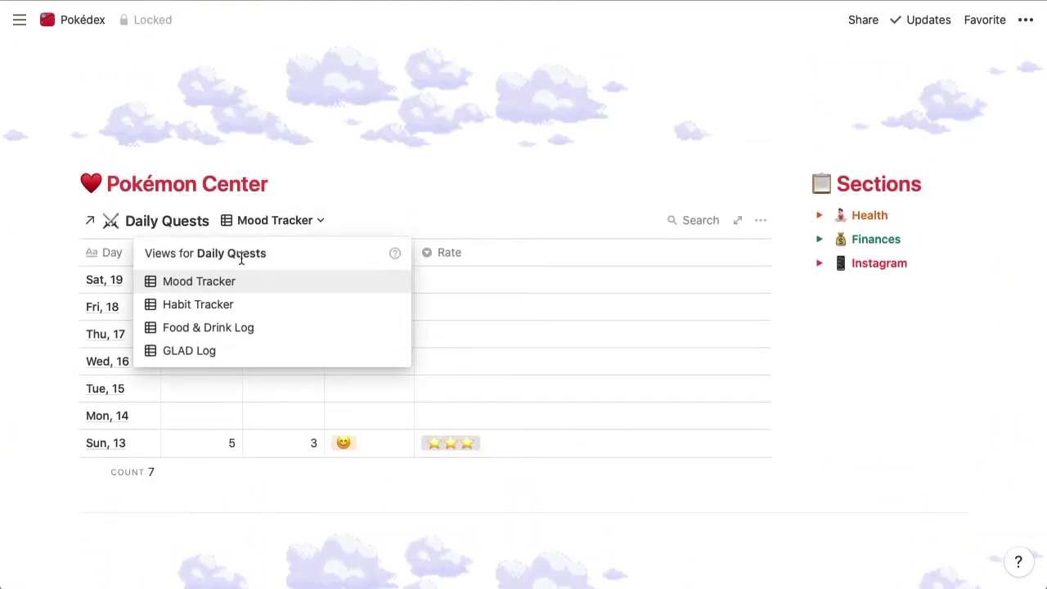
click(216, 305)
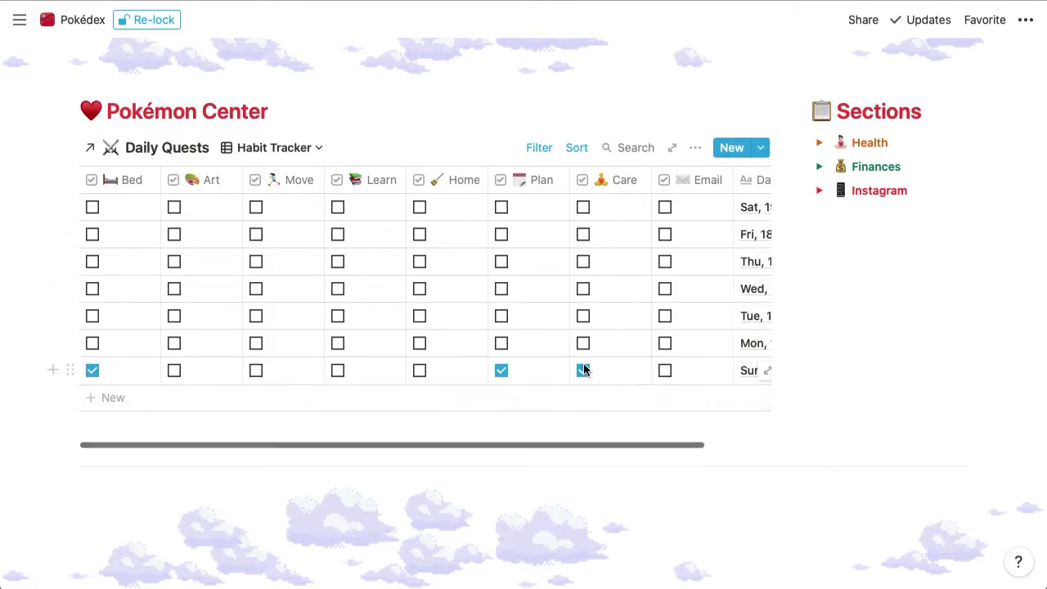
click(419, 370)
mouse_move(417, 425)
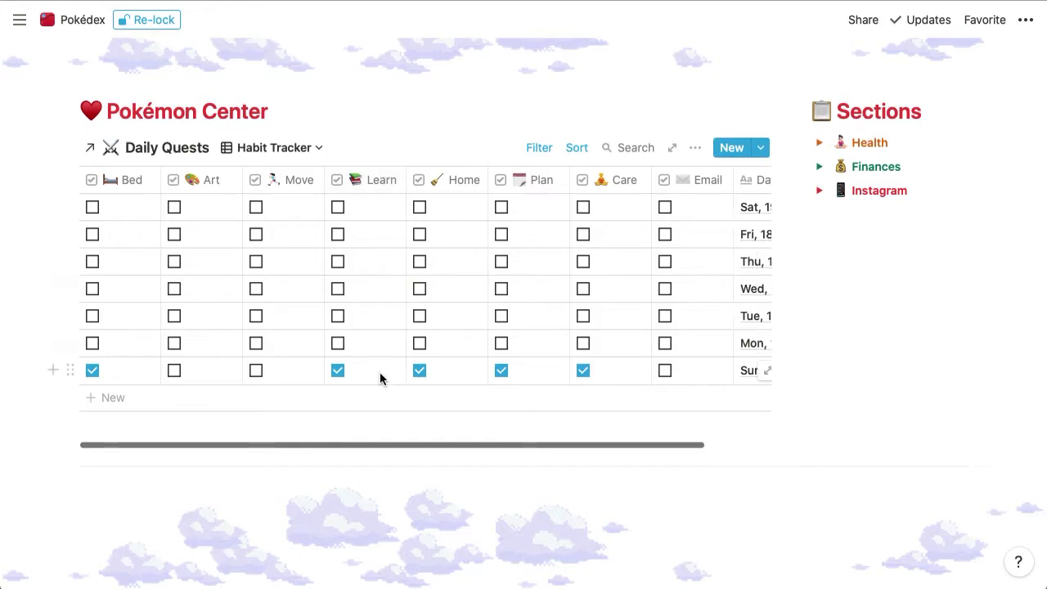
click(256, 371)
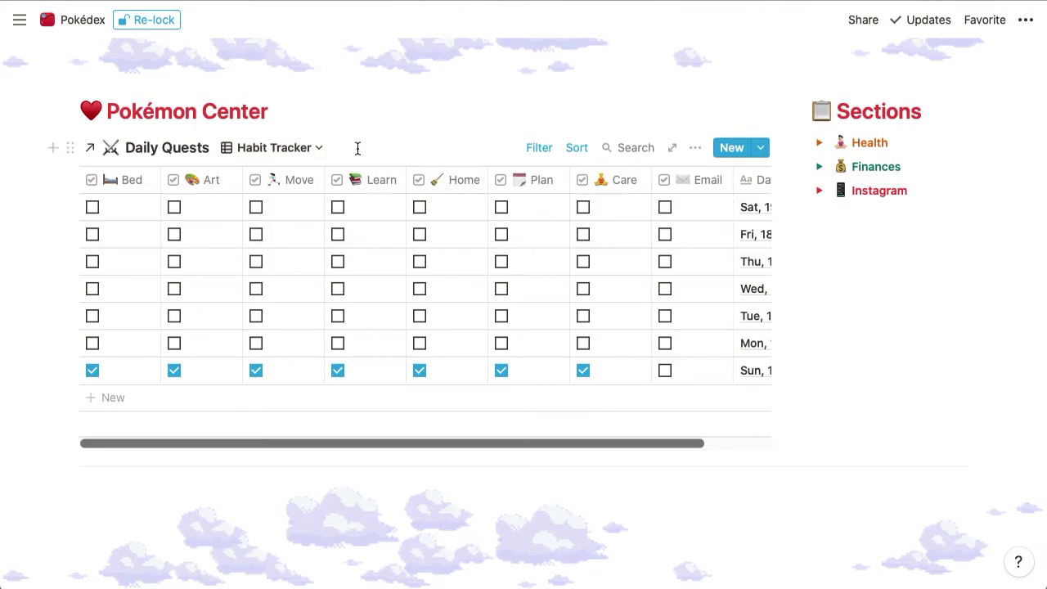
- Compare the progress bars on the Sun, 13 card in Weekly Quests with the day's ticked habits in the Habit Tracker
scroll(358, 147, up, 5)
scroll(357, 150, up, 3)
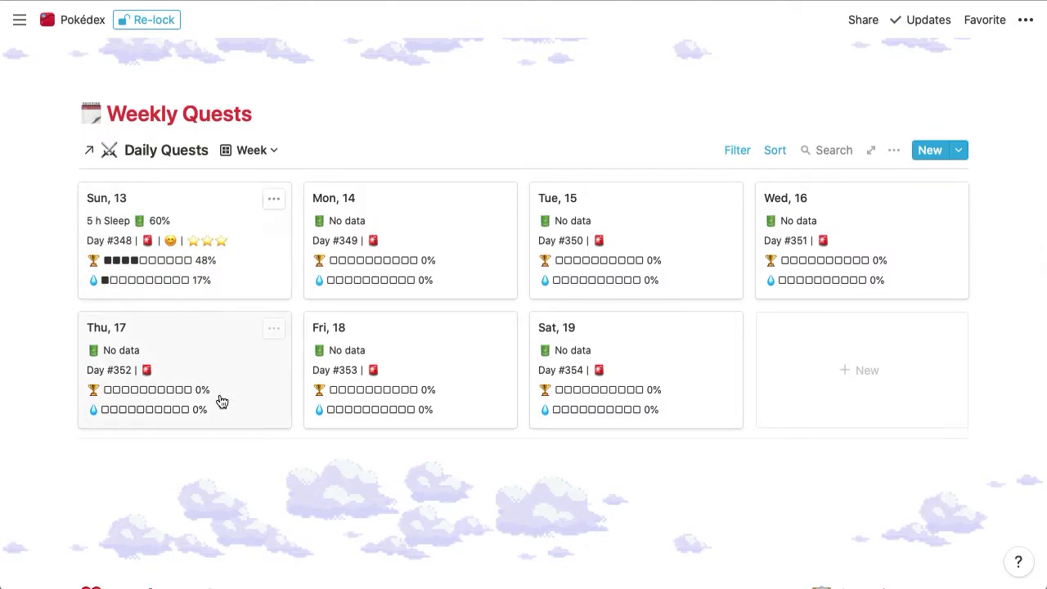
scroll(222, 400, down, 10)
scroll(222, 400, up, 2)
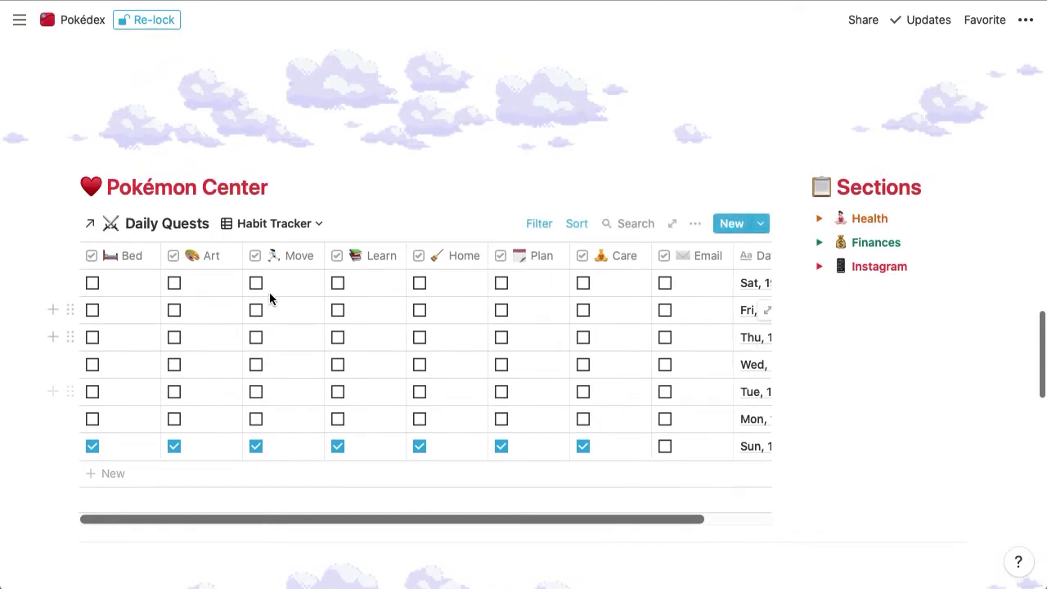
scroll(271, 246, up, 10)
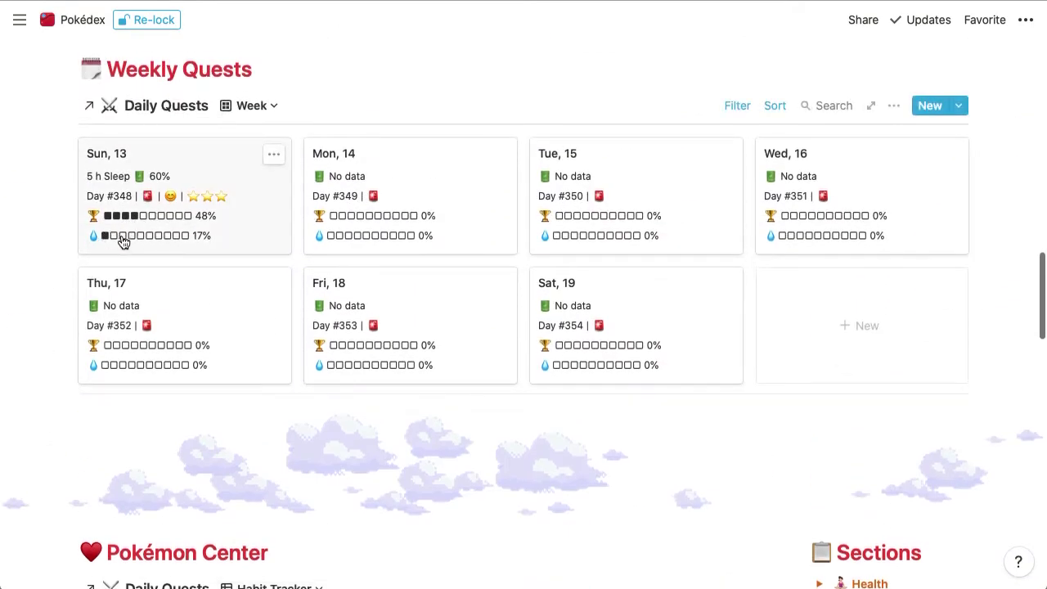
scroll(396, 369, down, 10)
scroll(396, 369, up, 1)
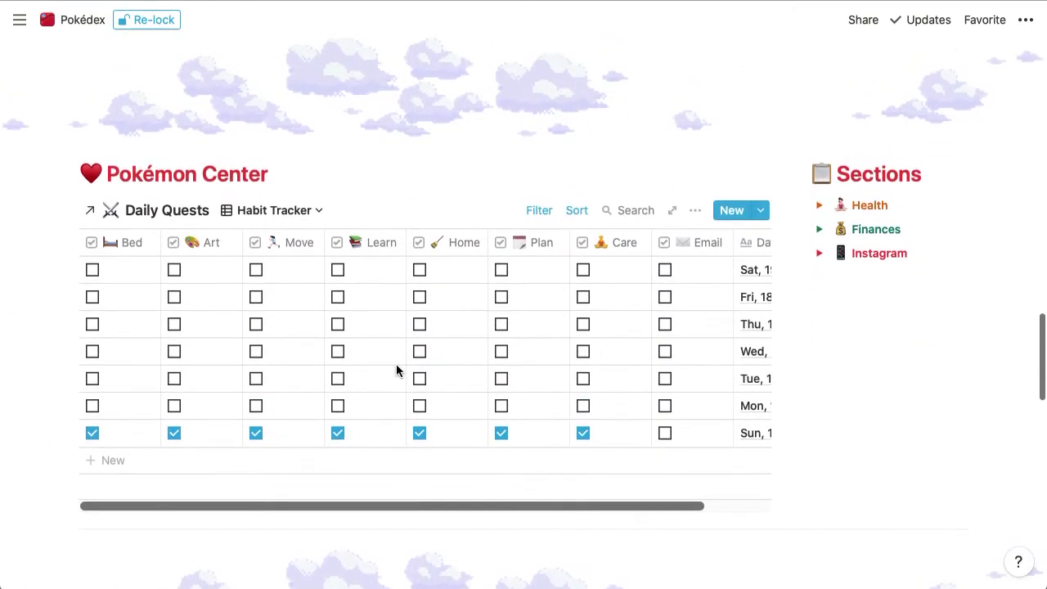
- Switch Daily Quests to the Food & Drink Log view, set Sun, 13's Water to 1.5 L and check the day's weekly card
click(316, 211)
click(242, 319)
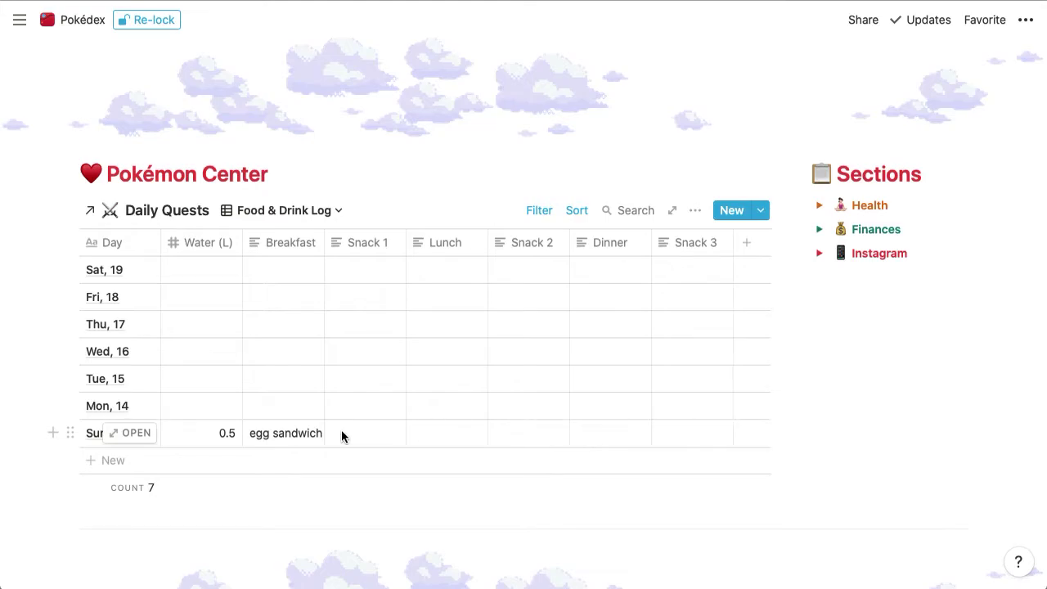
click(223, 435)
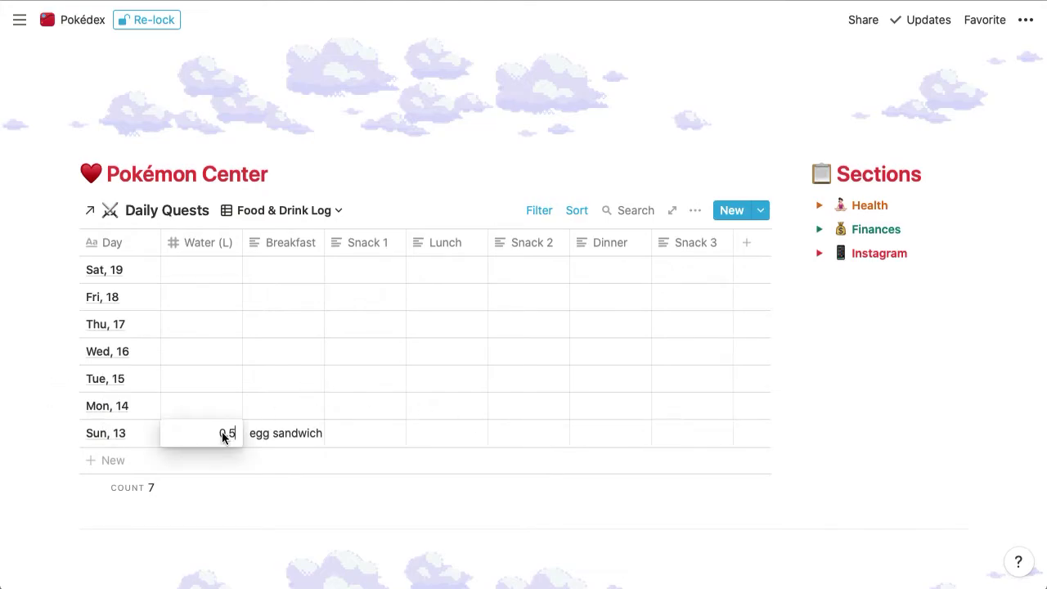
key(BackSpace)
key(BackSpace)
key(BackSpace)
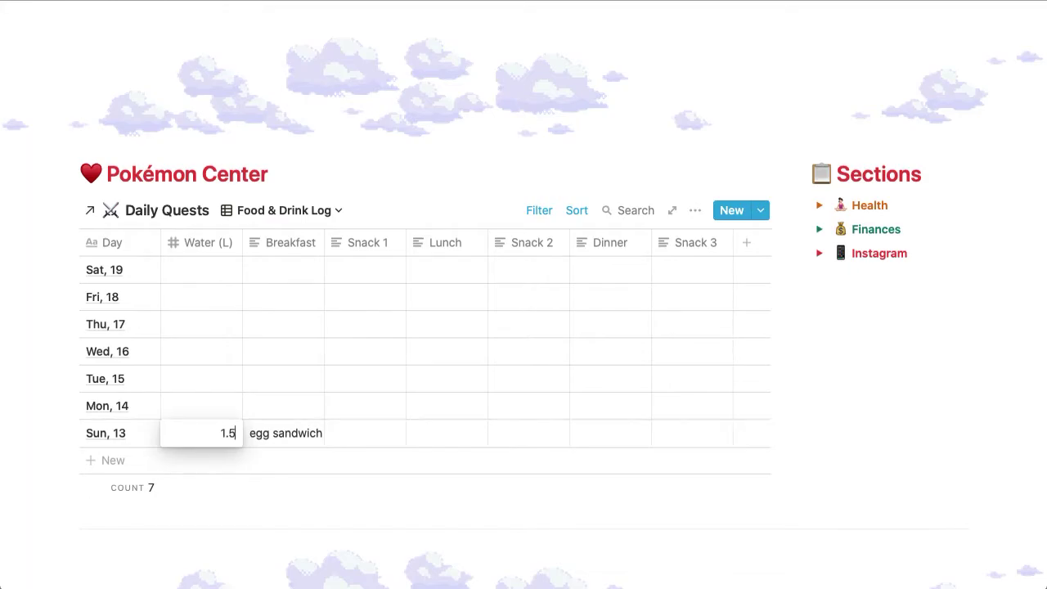
key(Tab)
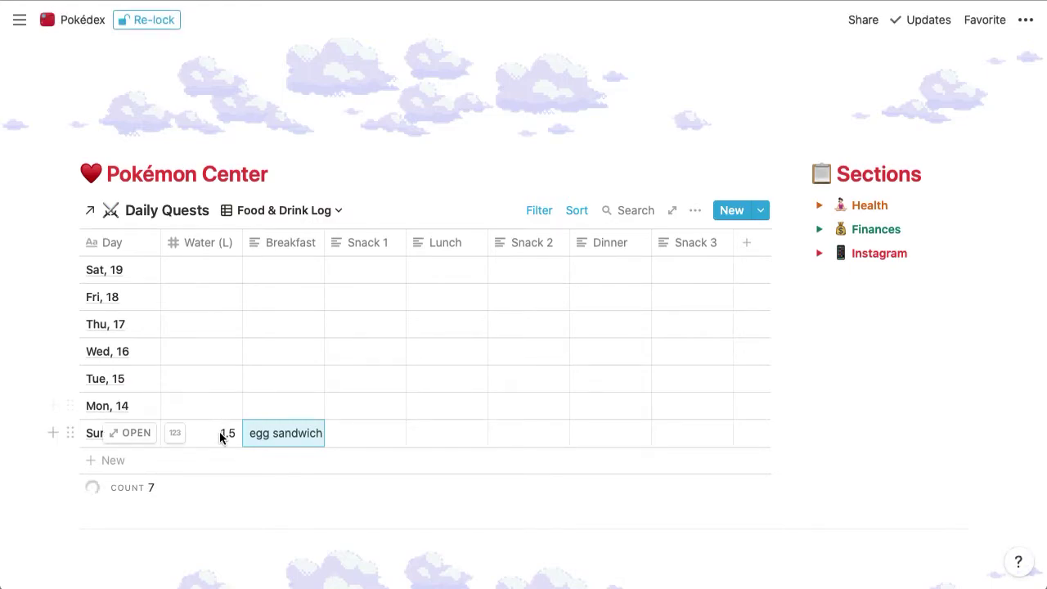
scroll(281, 331, up, 5)
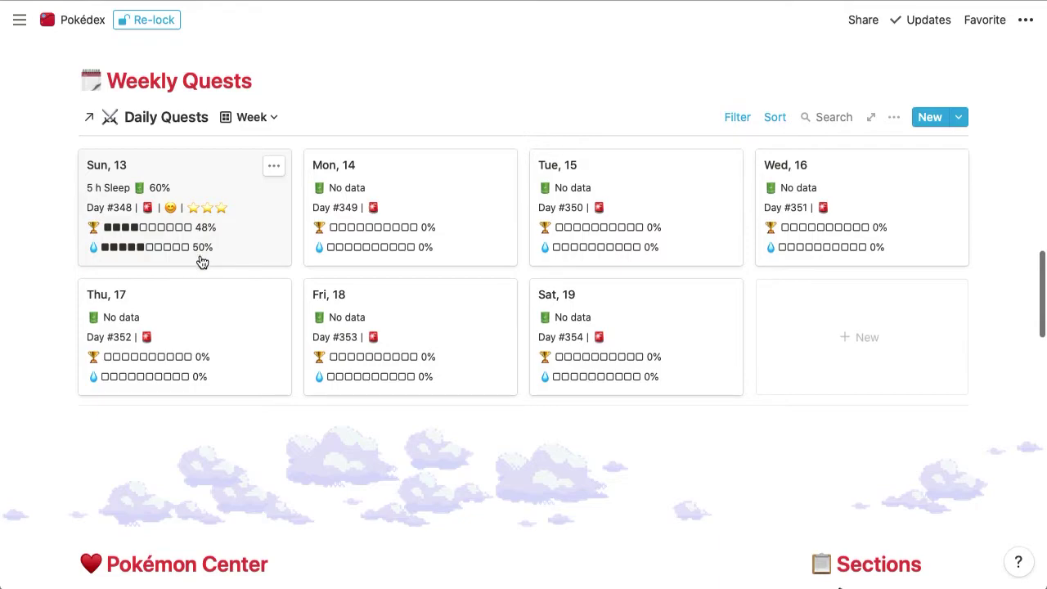
scroll(241, 493, down, 4)
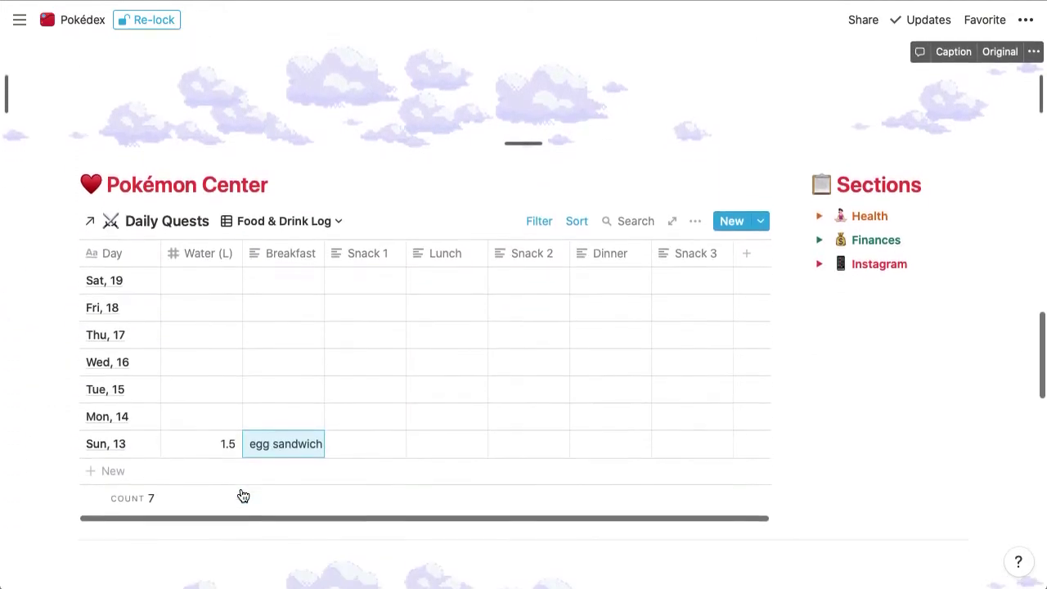
- View the GLAD Log's Grateful, Learned, Accomplished and Delighted columns, and return the Daily Quests table to the Mood Tracker view
click(292, 207)
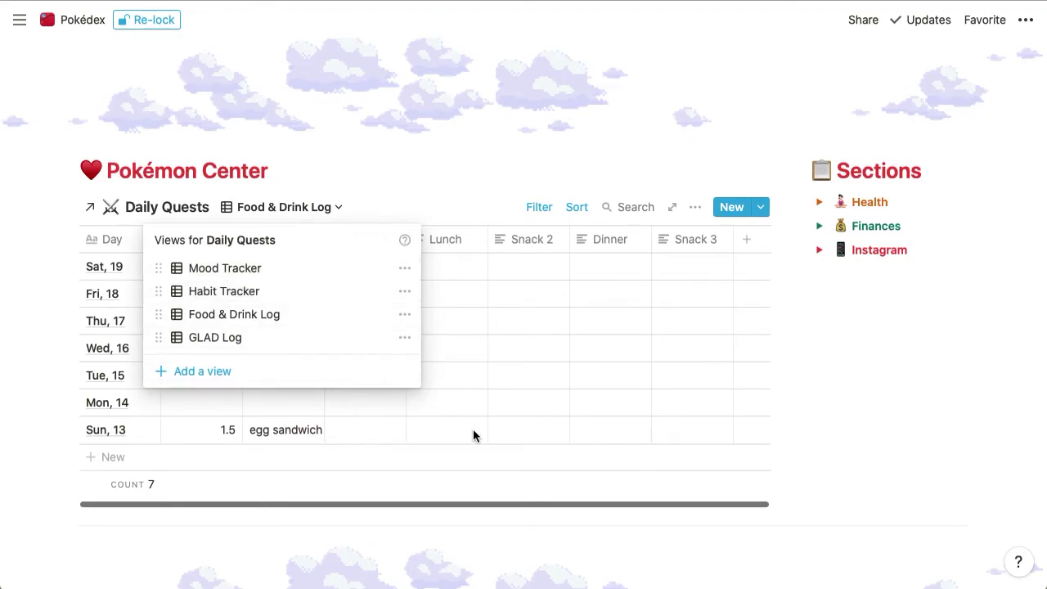
click(247, 340)
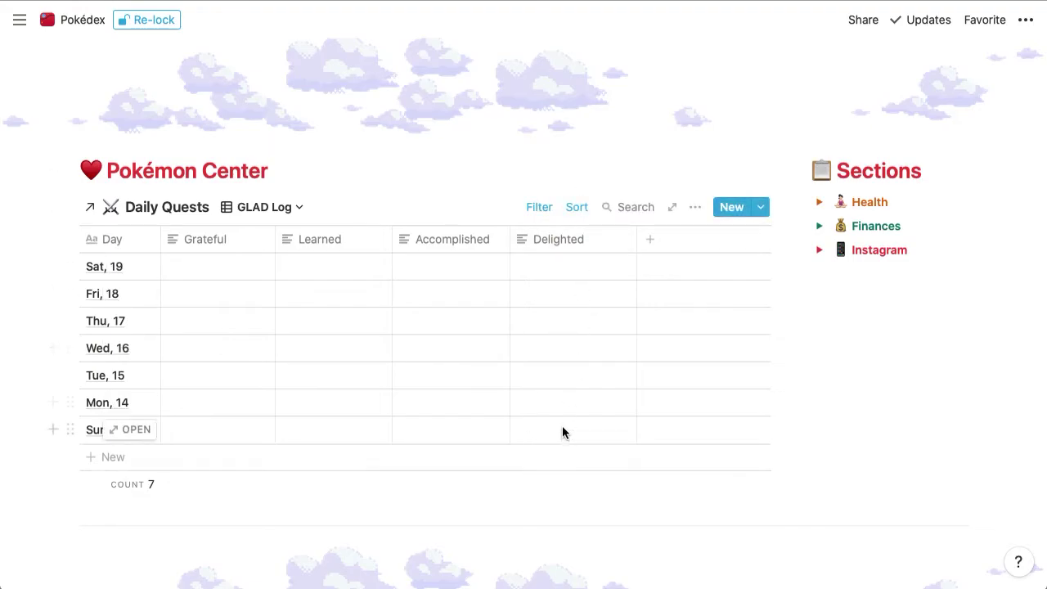
click(286, 207)
click(243, 267)
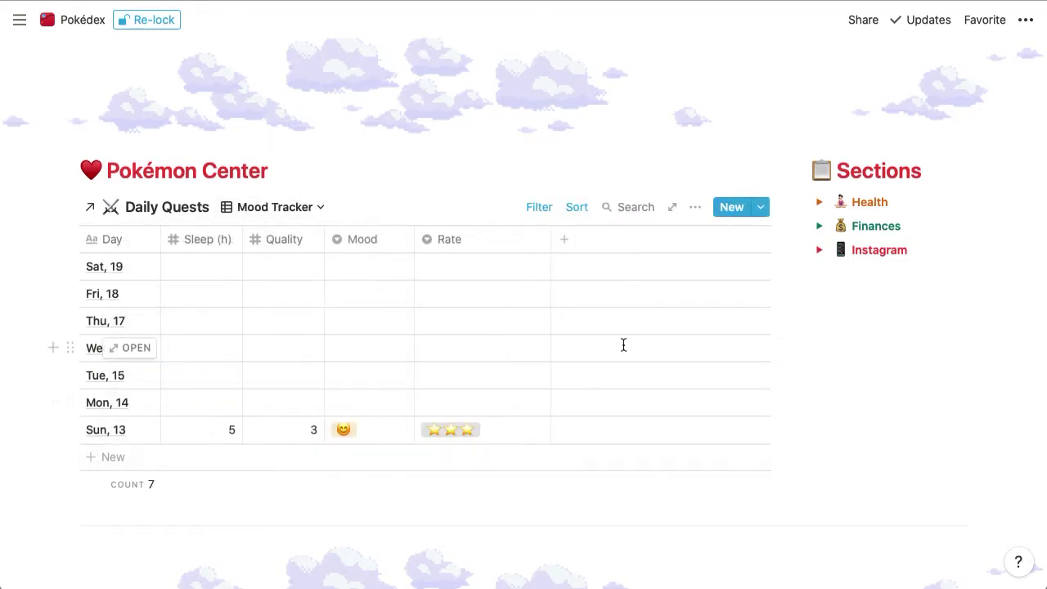
- Expand the Finances and Instagram toggles under Sections to view their linked pages, collapsing each again
scroll(622, 344, down, 3)
scroll(624, 344, up, 2)
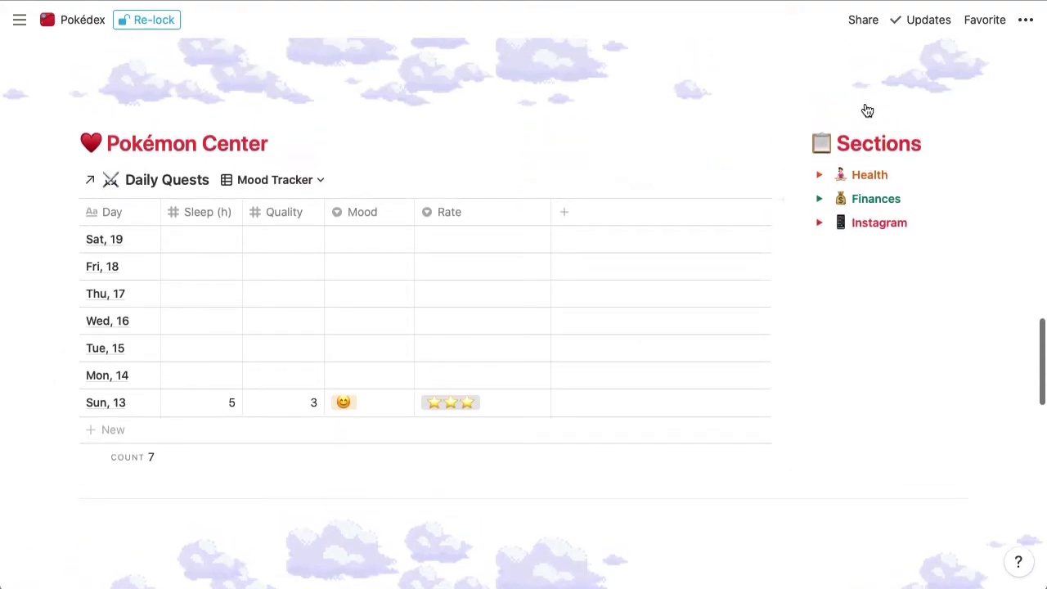
click(825, 199)
click(825, 199)
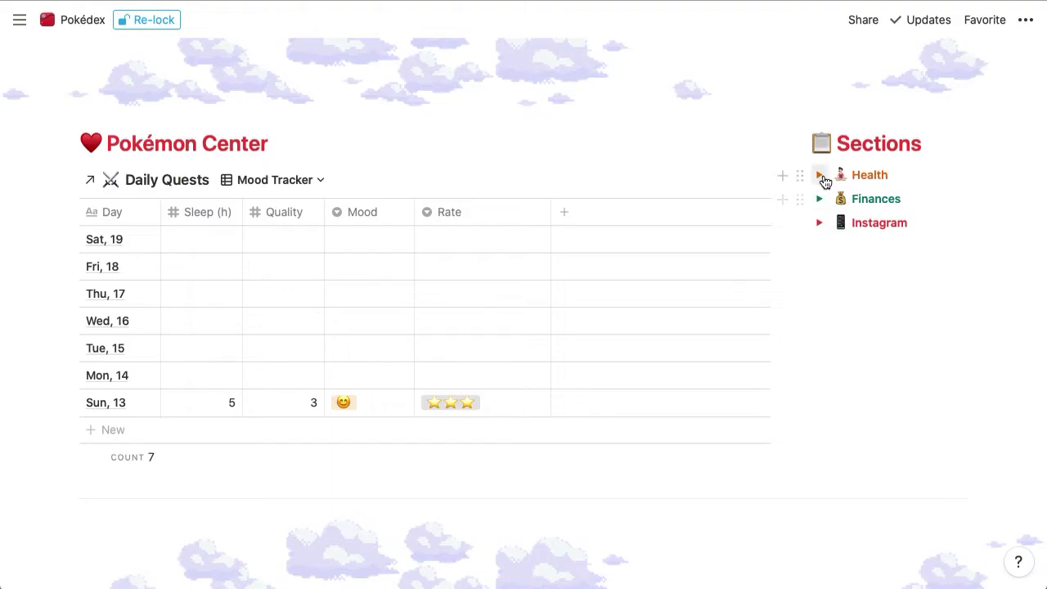
click(820, 224)
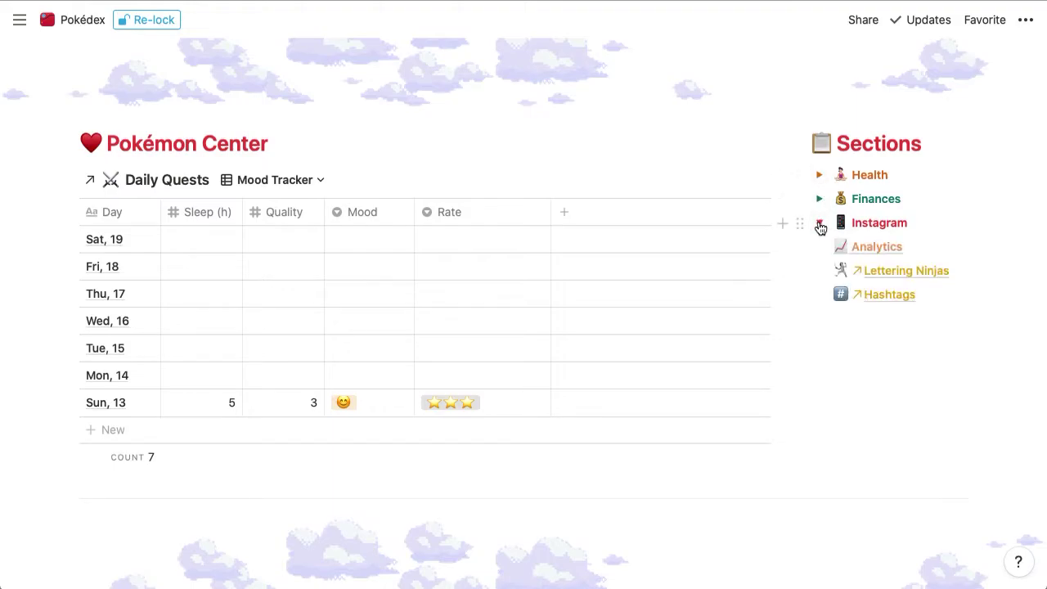
click(820, 224)
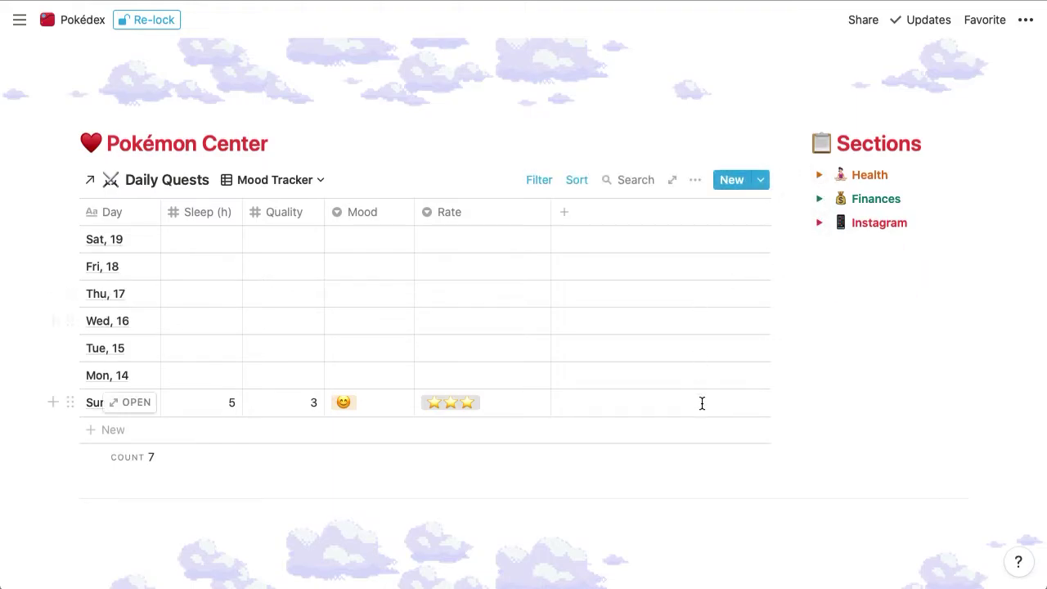
- Examine the World section's Maps list, Items cards and Gyms gallery
scroll(702, 404, down, 2)
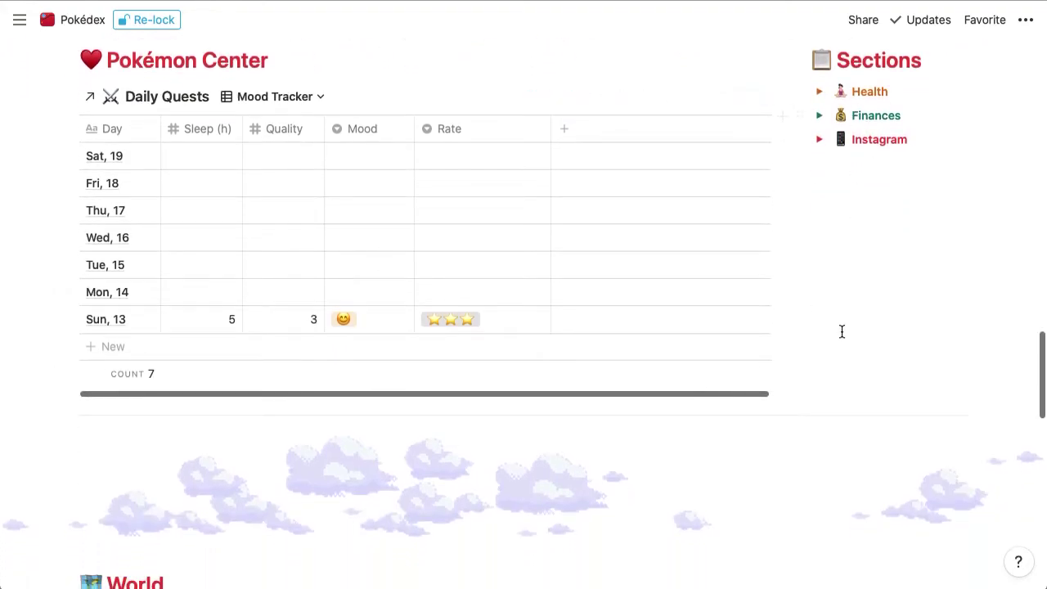
scroll(568, 421, down, 4)
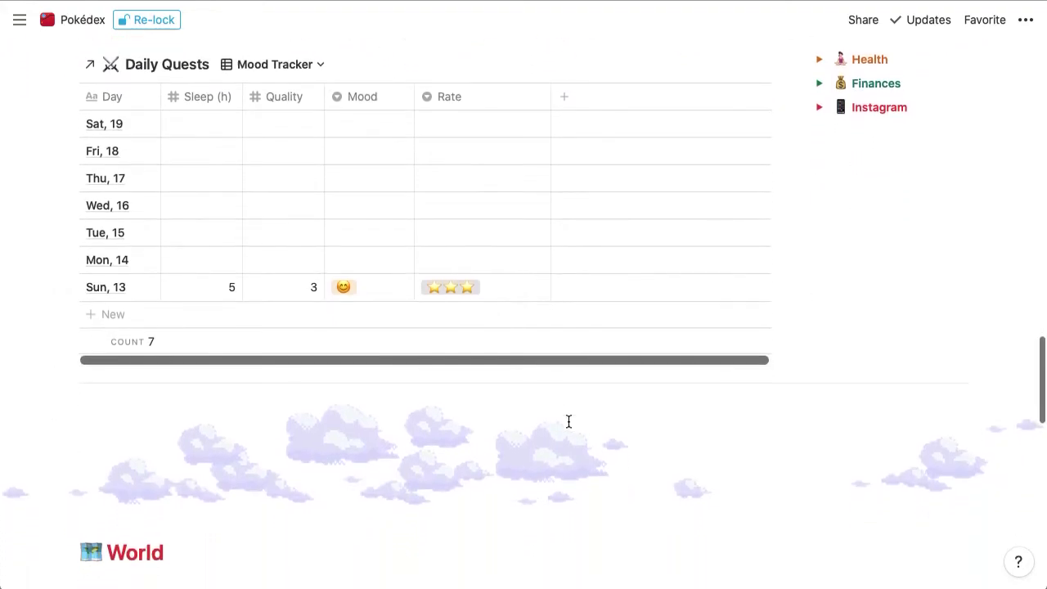
scroll(568, 421, down, 9)
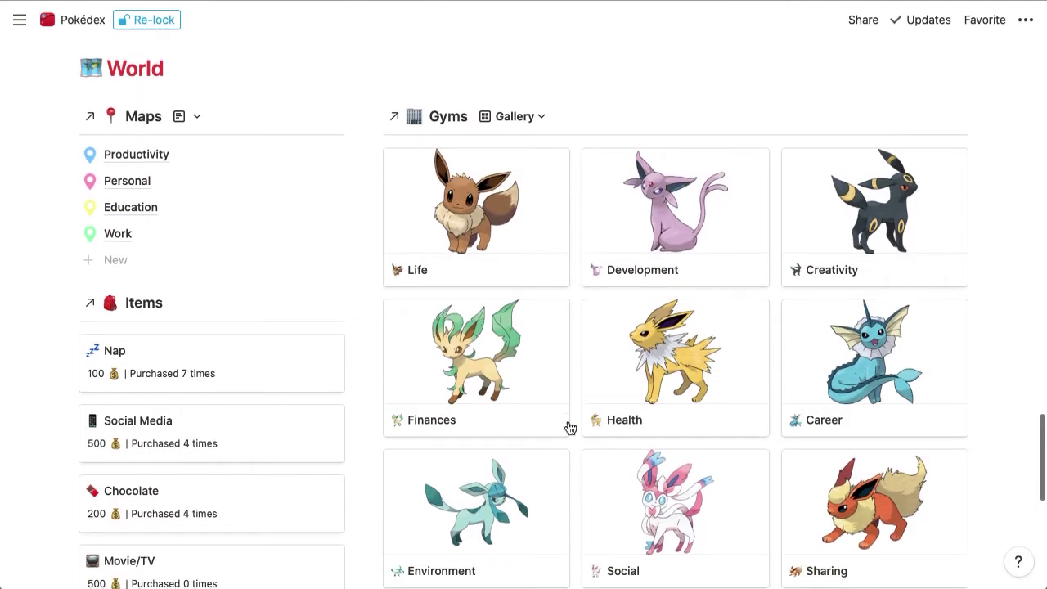
scroll(570, 428, up, 1)
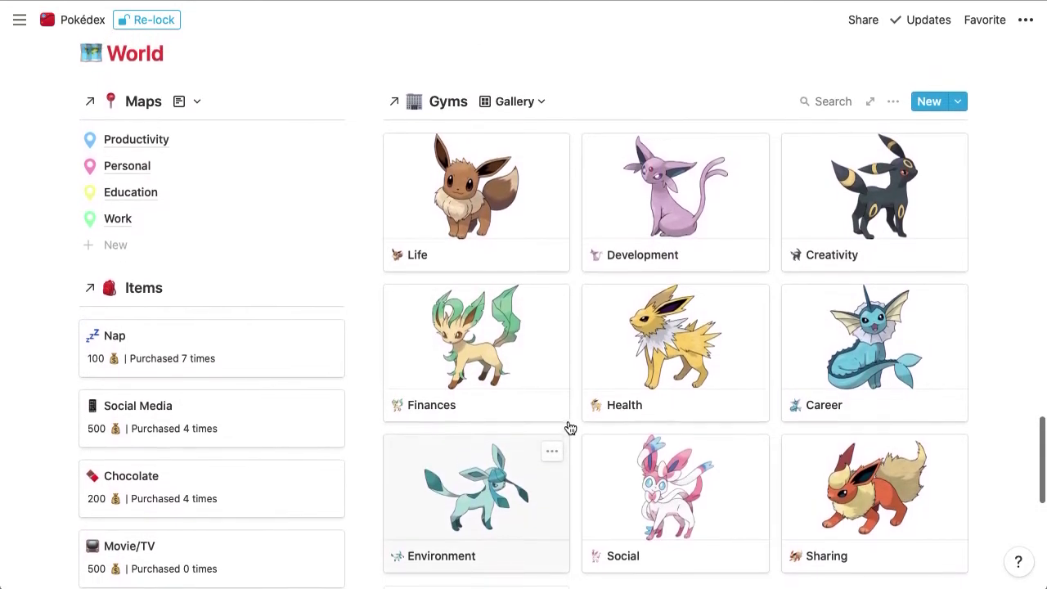
scroll(568, 425, up, 2)
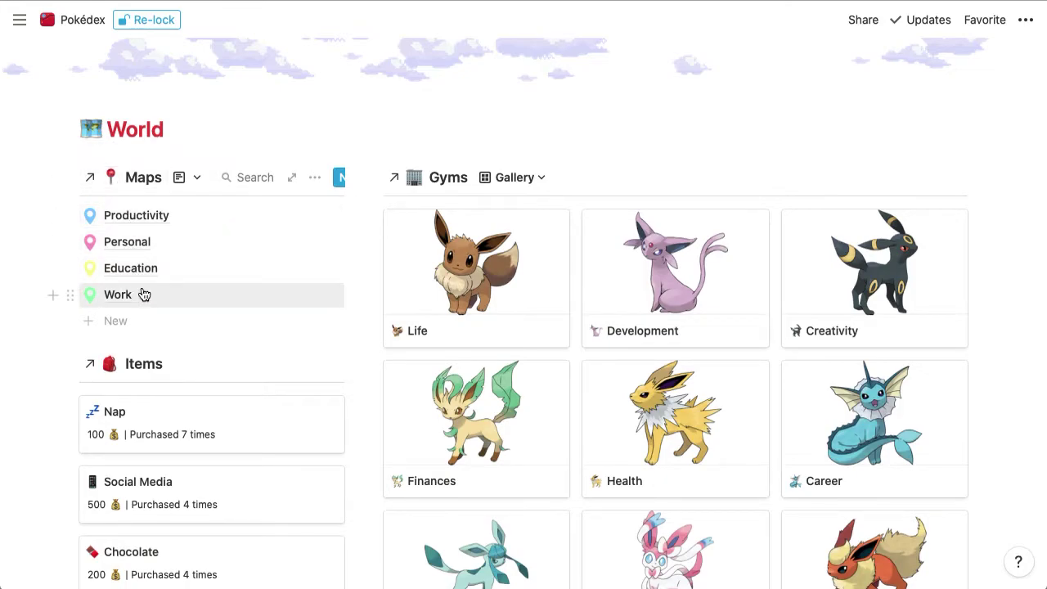
scroll(638, 270, down, 1)
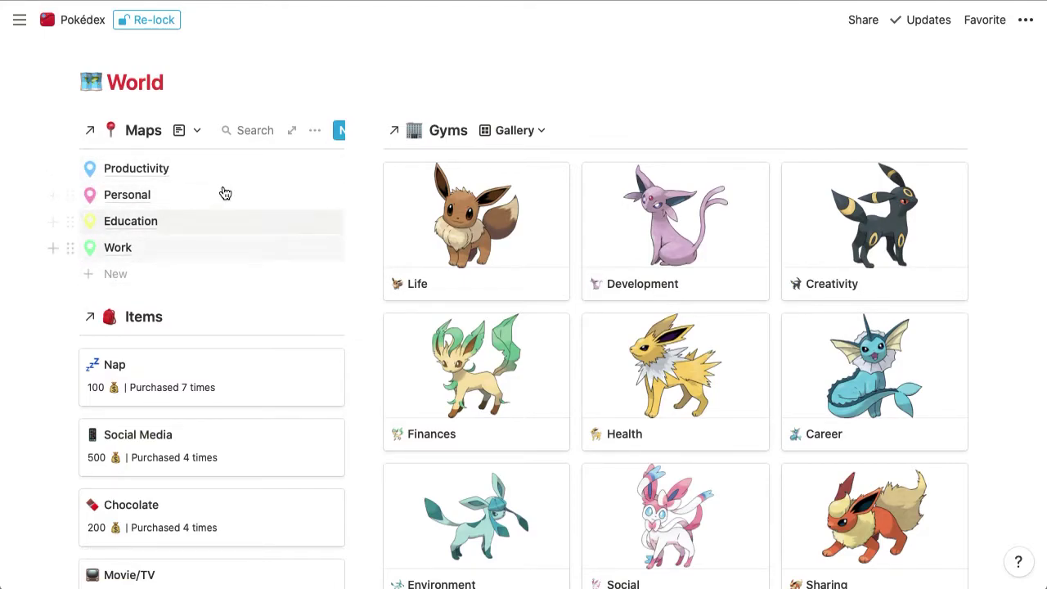
- Look over the Gyms gallery, open the Life gym to view its linked Journey entries, and close it
scroll(692, 379, down, 3)
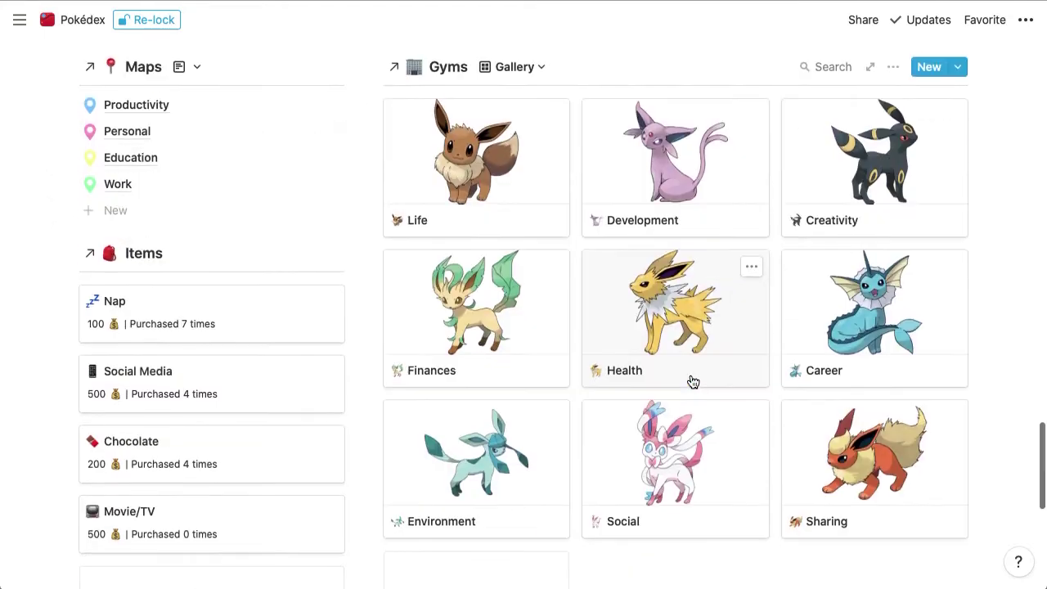
scroll(692, 381, up, 2)
scroll(692, 381, up, 1)
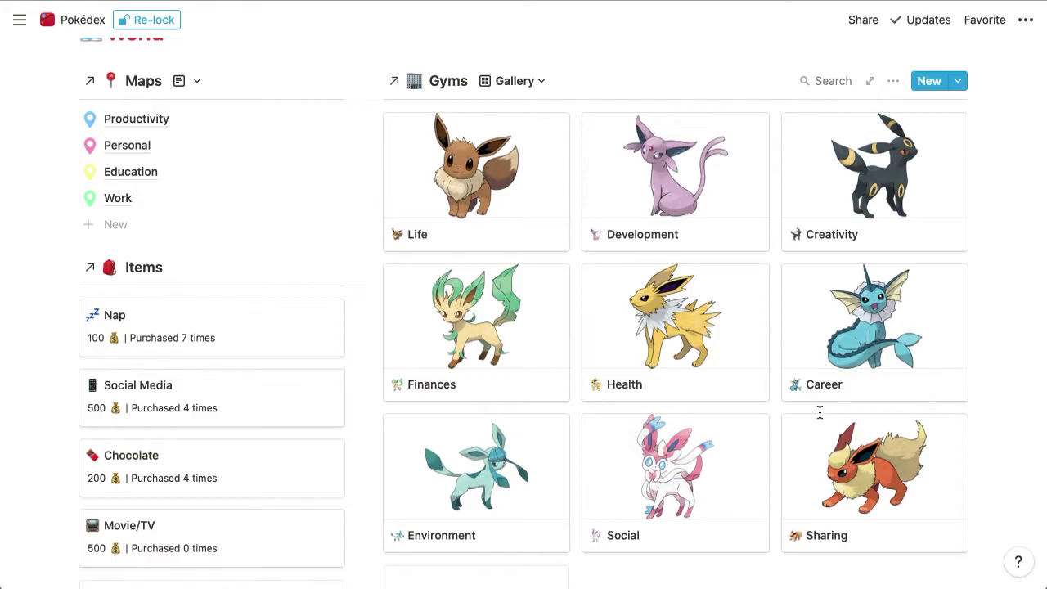
scroll(820, 412, down, 1)
scroll(820, 413, up, 2)
scroll(819, 412, down, 2)
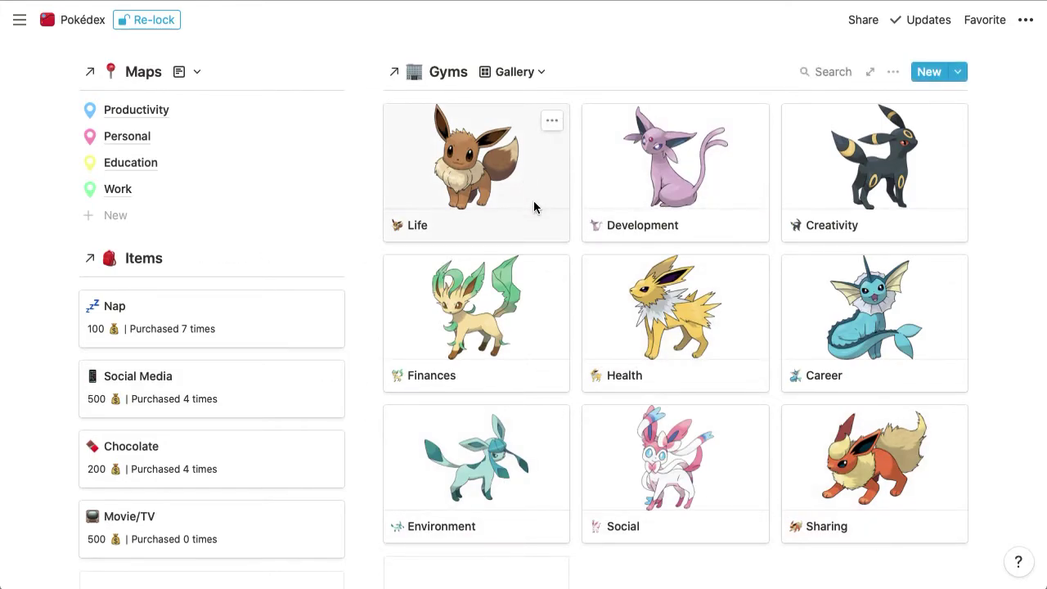
click(542, 234)
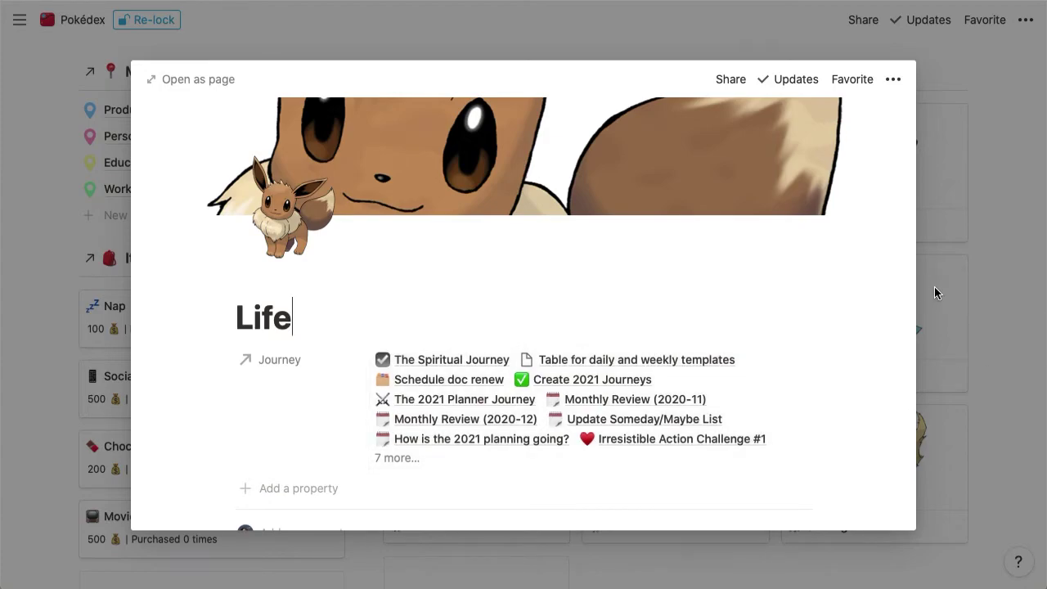
scroll(573, 409, down, 5)
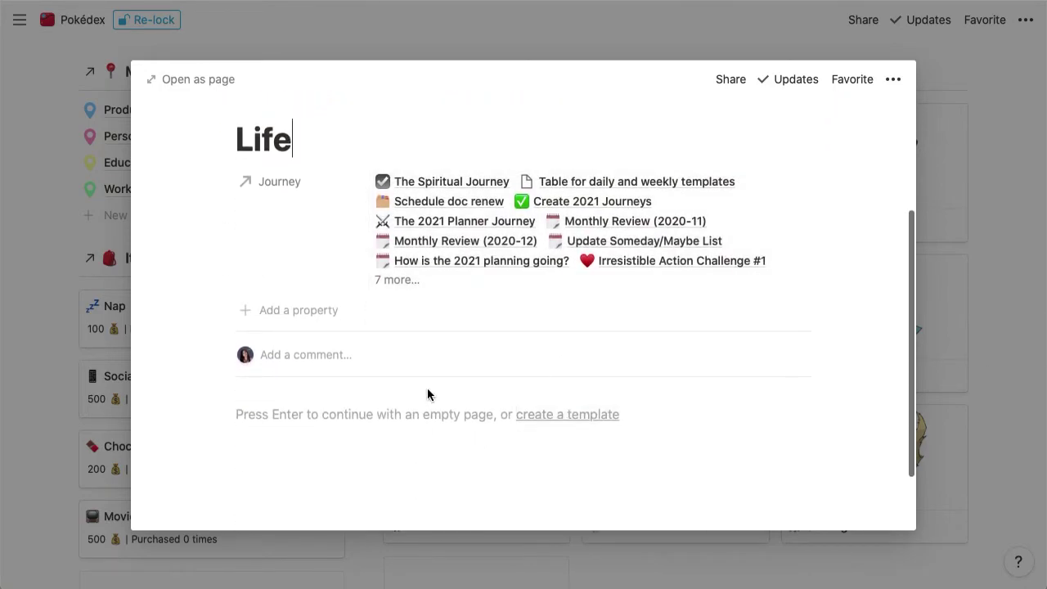
scroll(429, 395, up, 5)
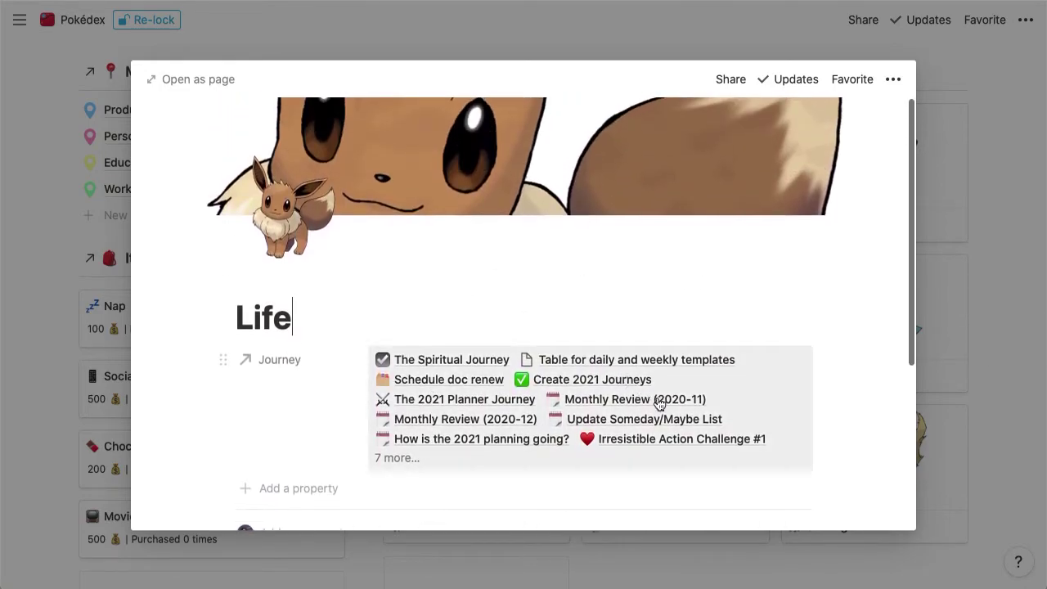
click(1002, 262)
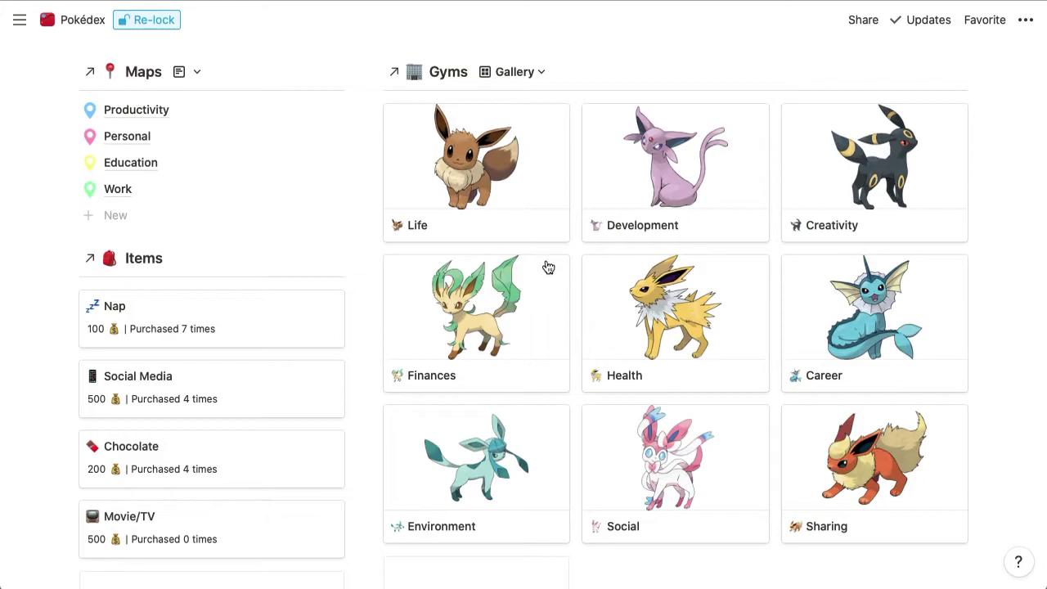
- View the Items cards and the page footer with its PokeData, Templates and HelpDesk links, ending at the page header
scroll(548, 267, down, 4)
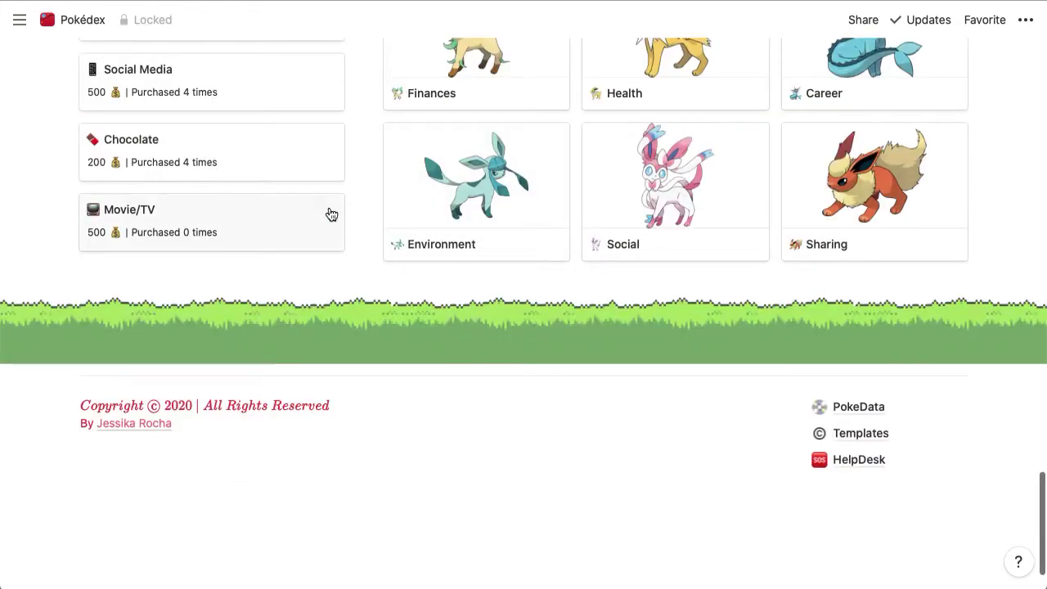
scroll(271, 224, up, 3)
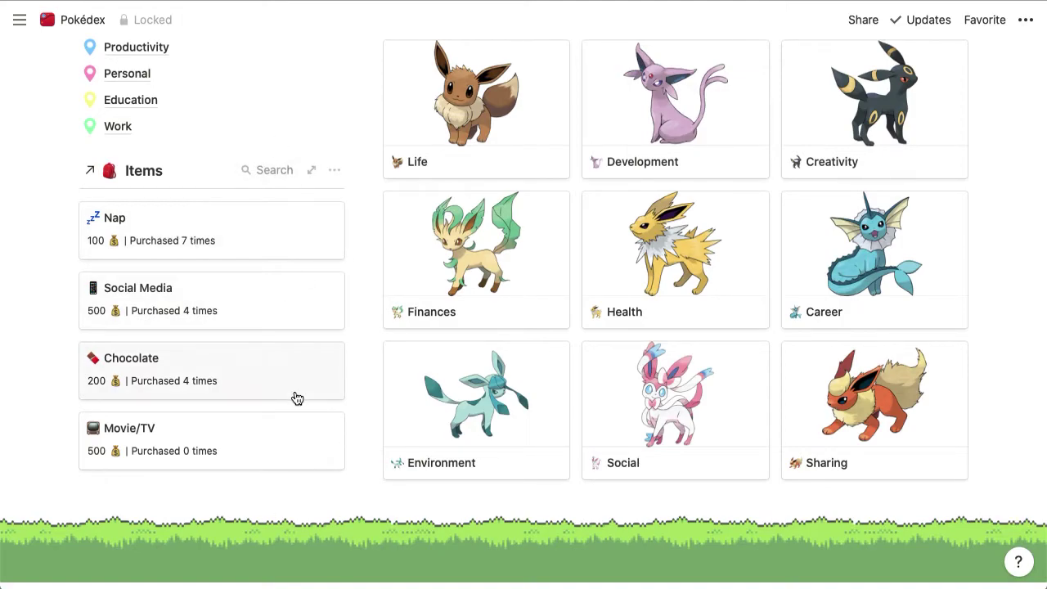
scroll(297, 250, down, 5)
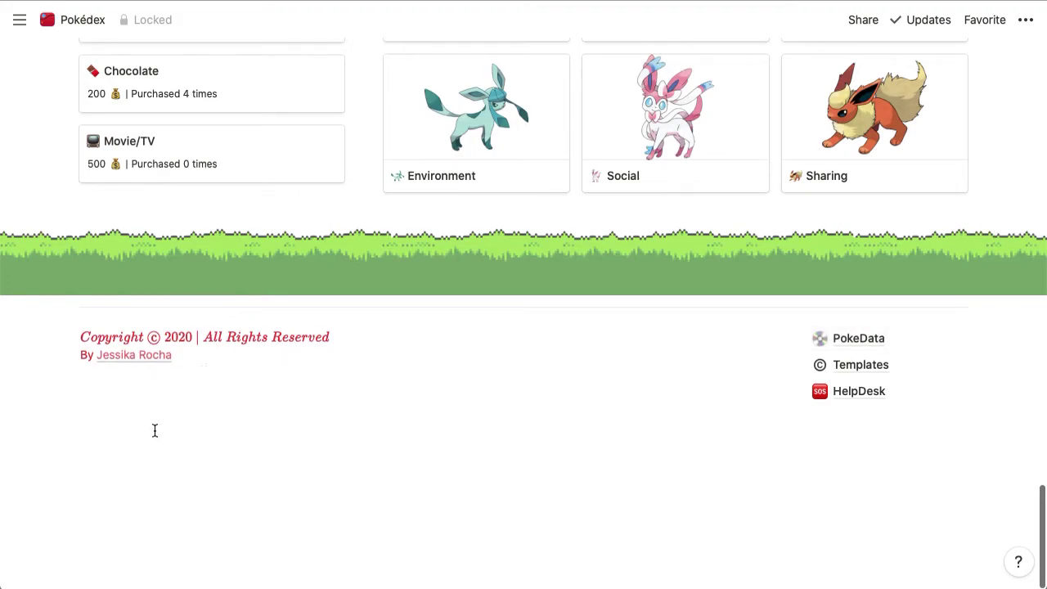
scroll(451, 448, up, 20)
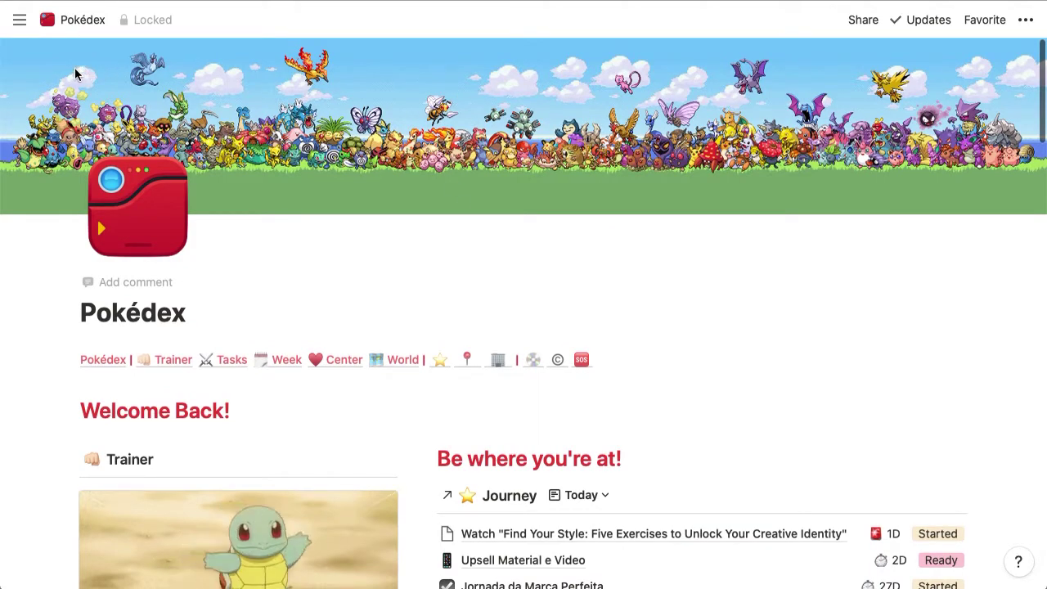
- Check the page's nested subpages and survey the whole dashboard from the Trainer and Journey areas to the World section
mouse_move(30, 27)
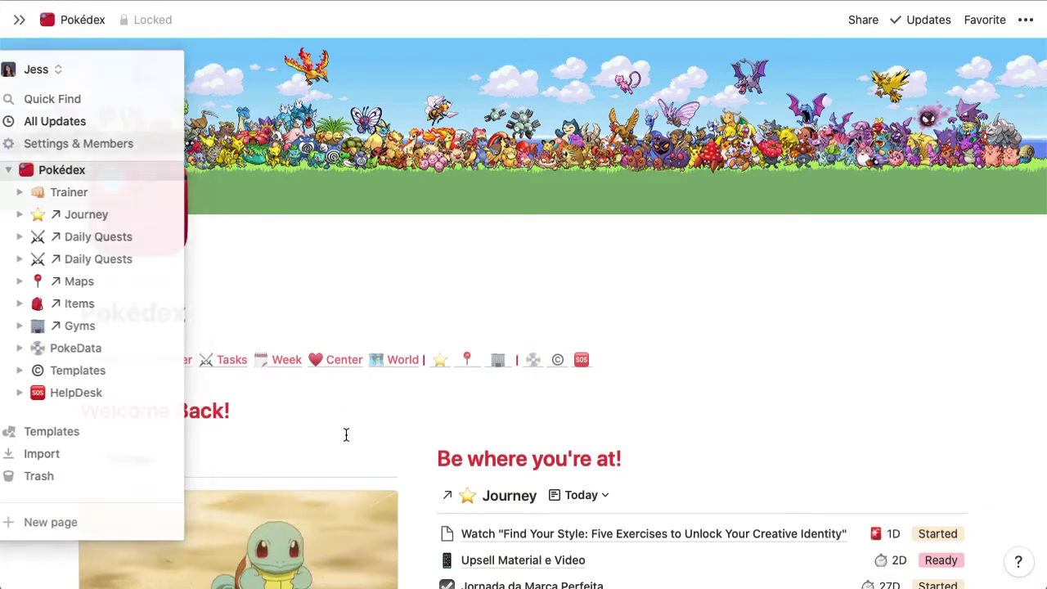
scroll(348, 442, down, 5)
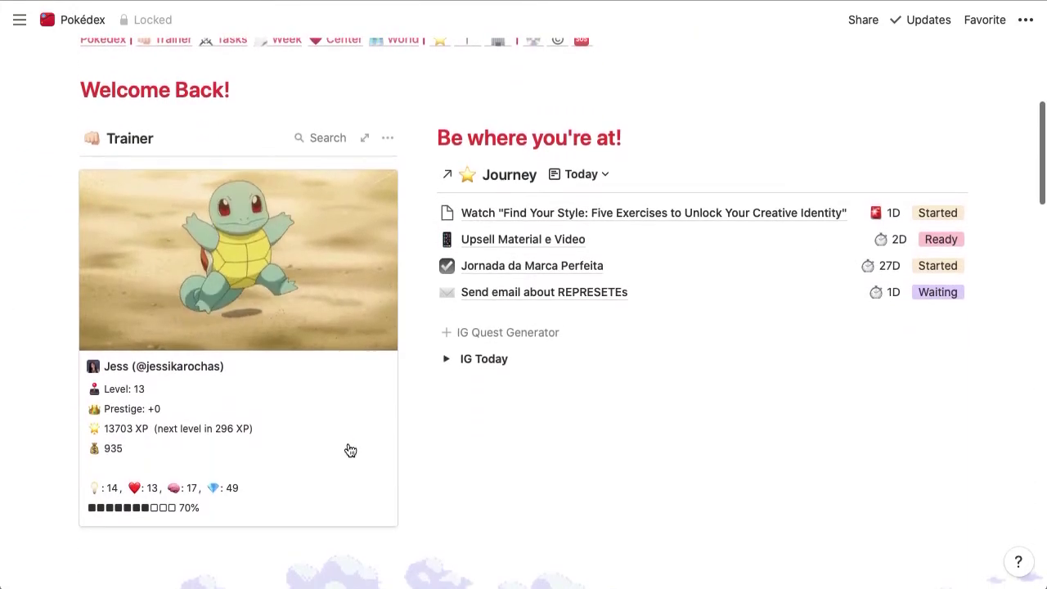
scroll(350, 451, down, 1)
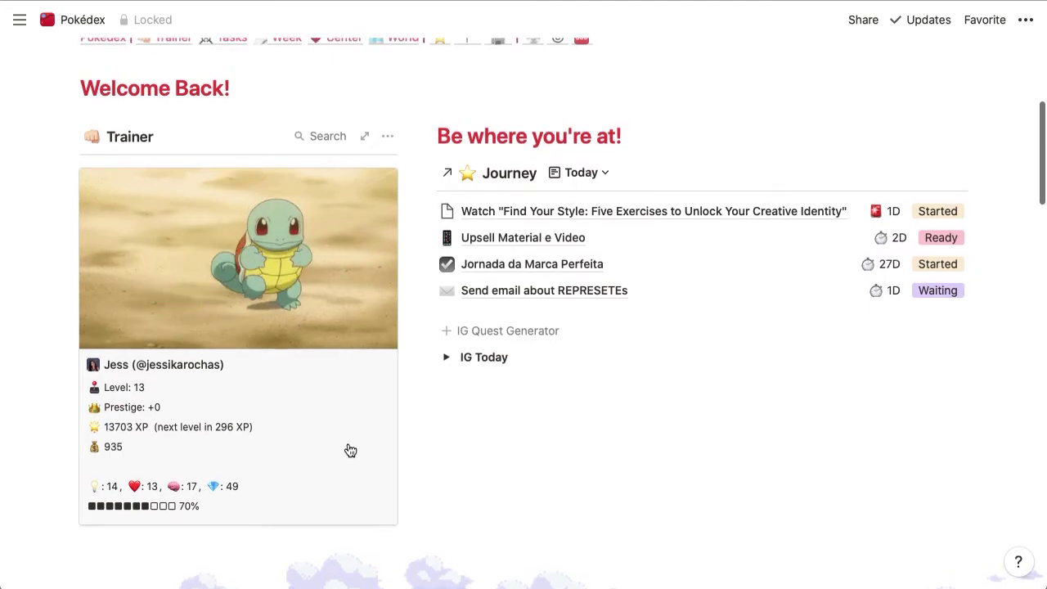
scroll(350, 450, up, 3)
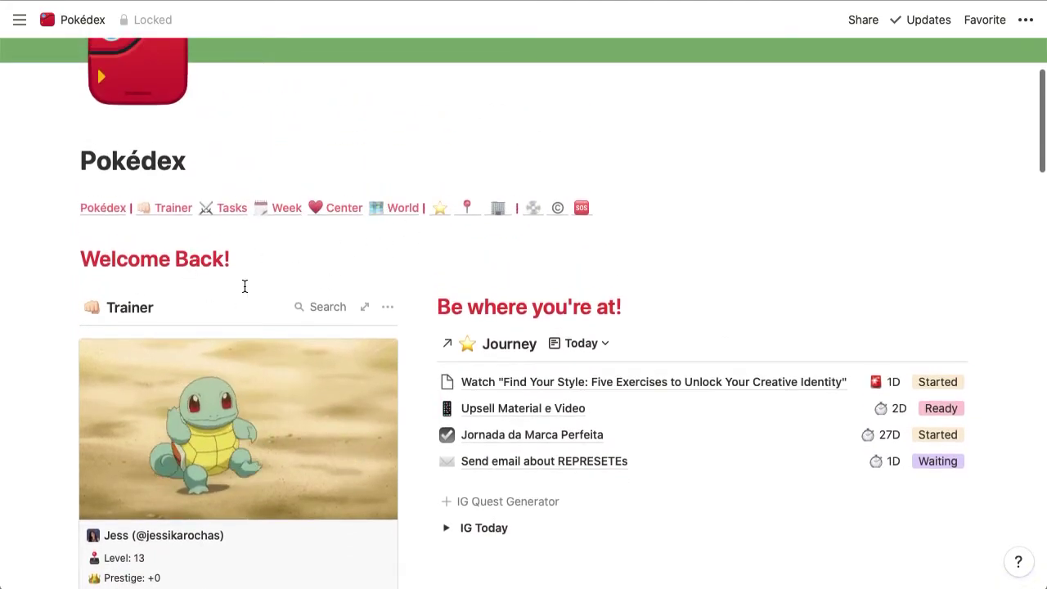
scroll(243, 286, down, 20)
scroll(243, 286, down, 5)
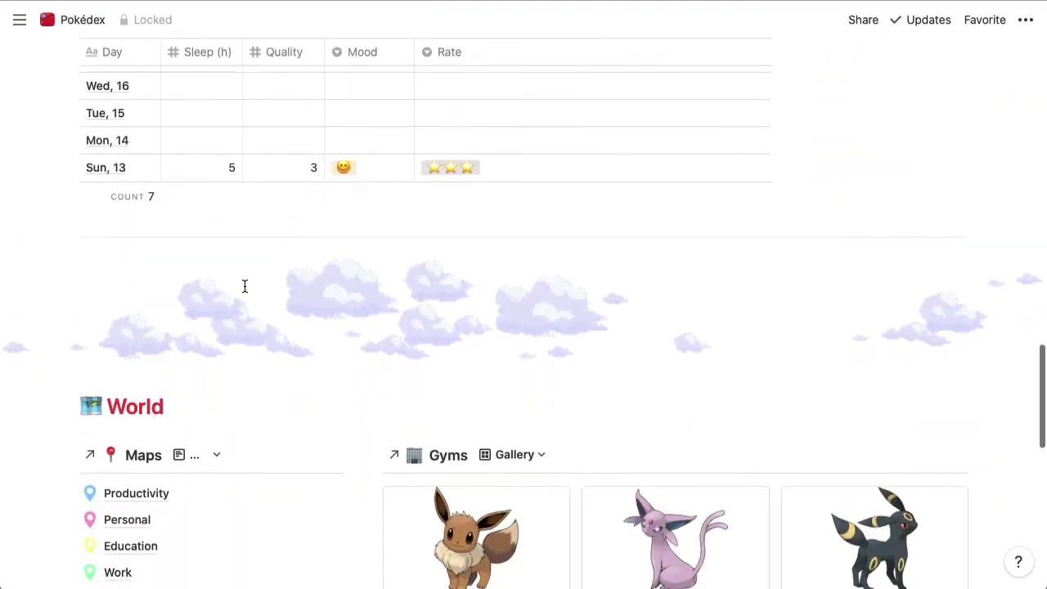
scroll(243, 286, up, 3)
scroll(409, 240, down, 10)
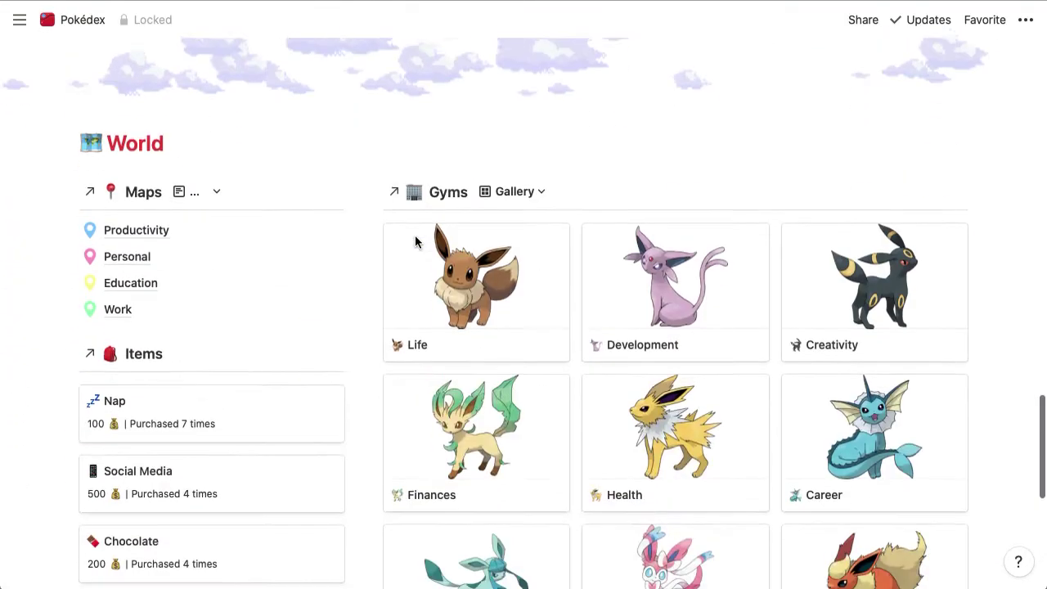
scroll(458, 257, up, 7)
scroll(483, 245, up, 20)
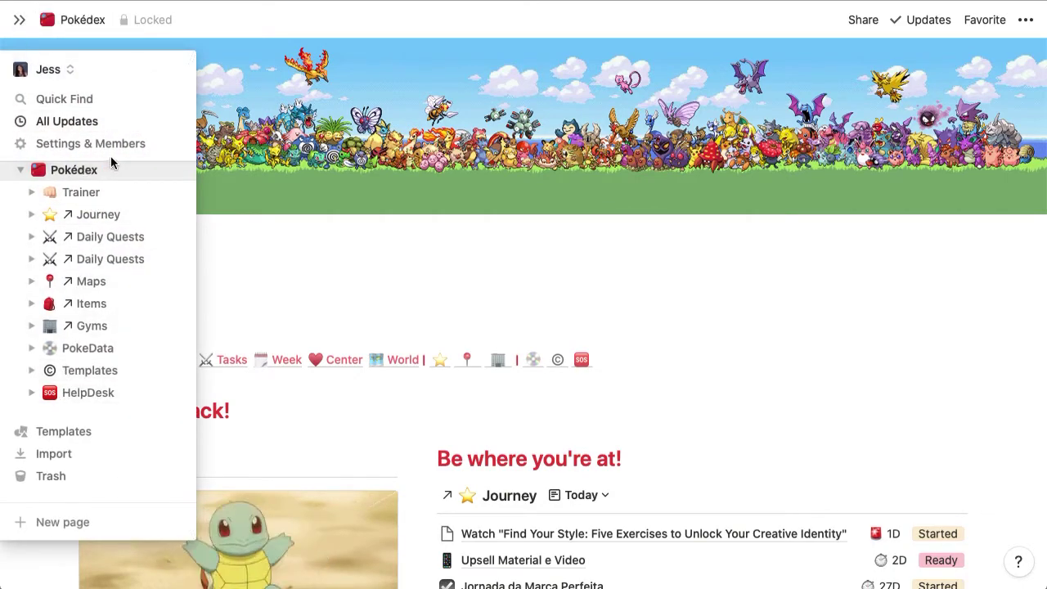
- Collapse the Pokédex page tree and create a new private page titled "Banco de dados teste"
click(21, 169)
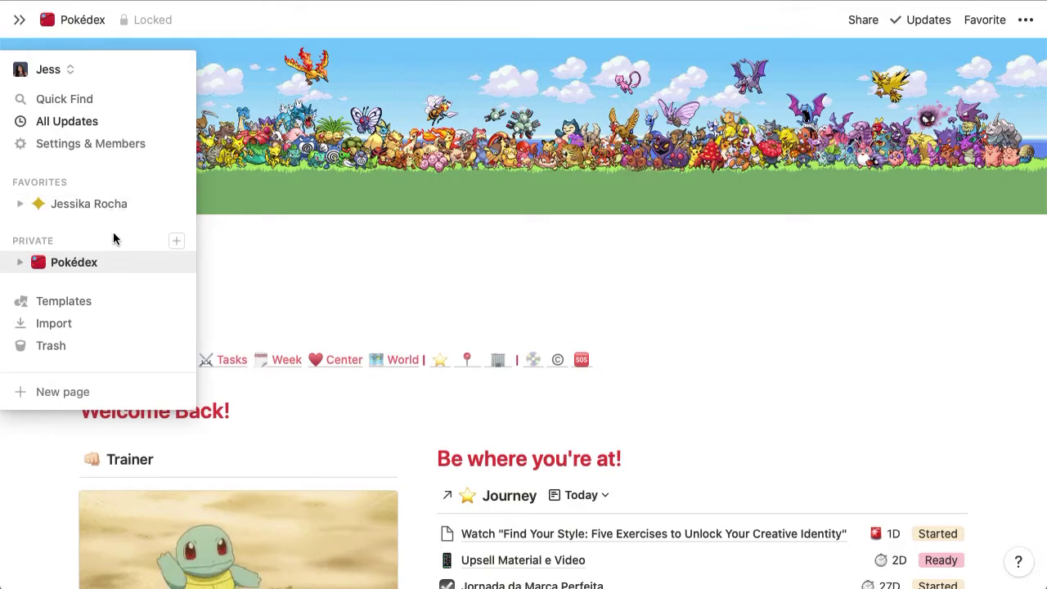
click(178, 244)
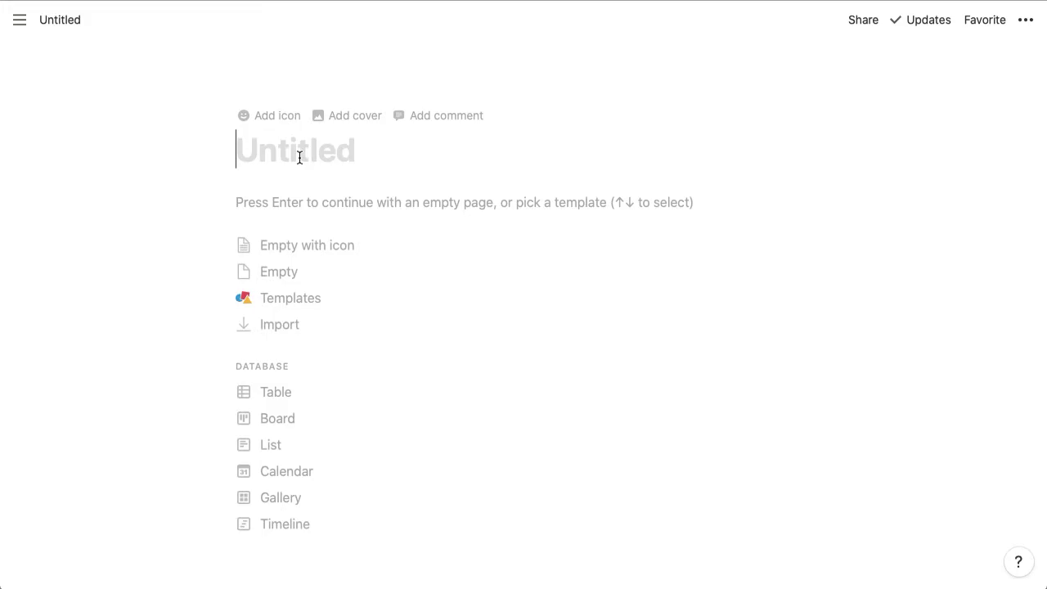
text(Banco d)
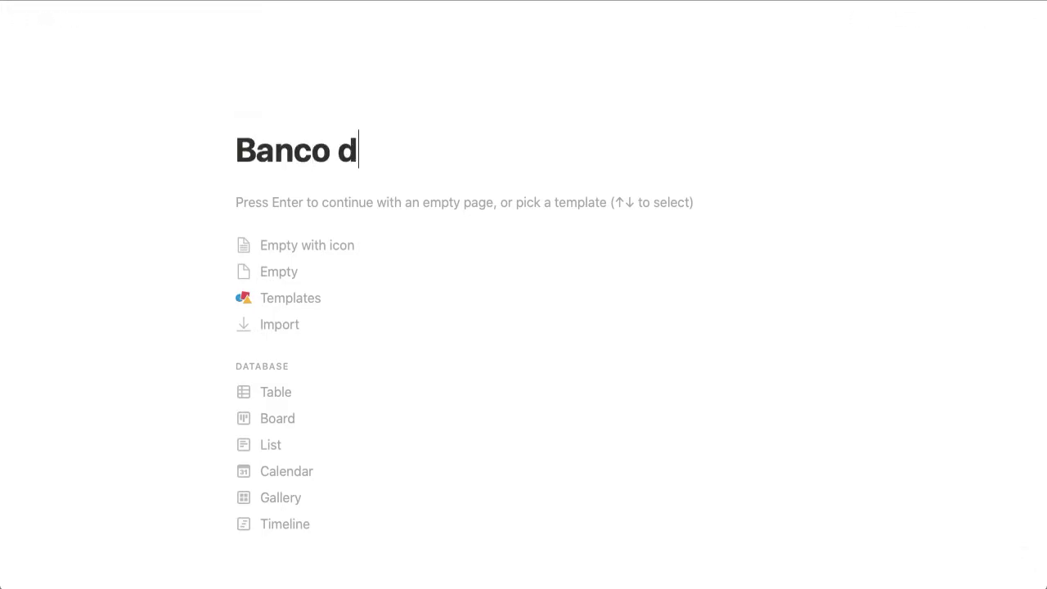
text(e dados t)
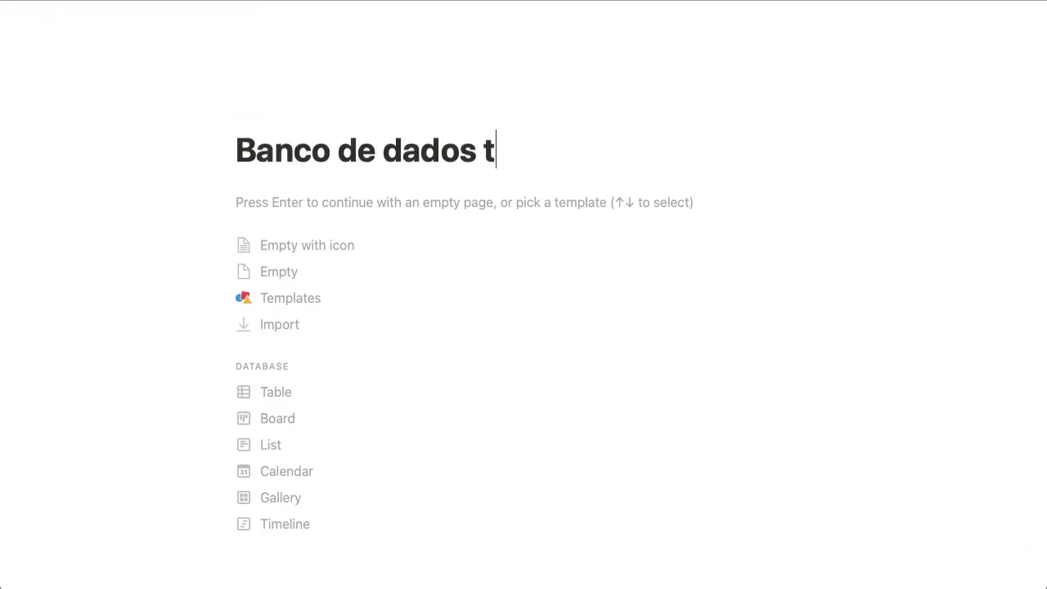
text(este)
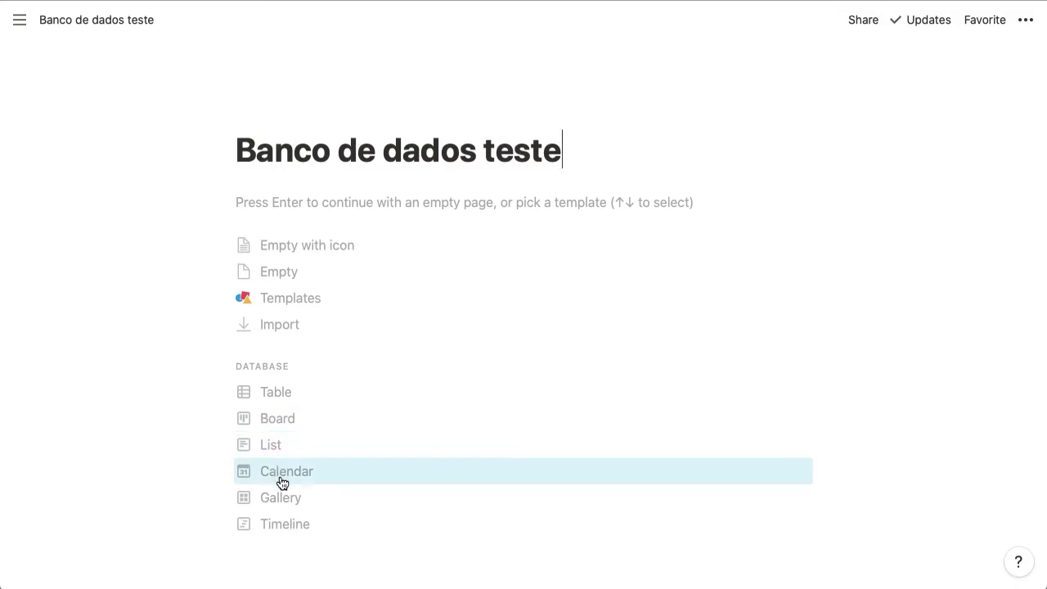
- Return to the Pokédex page and examine its Trainer card and Journey task list
mouse_move(25, 22)
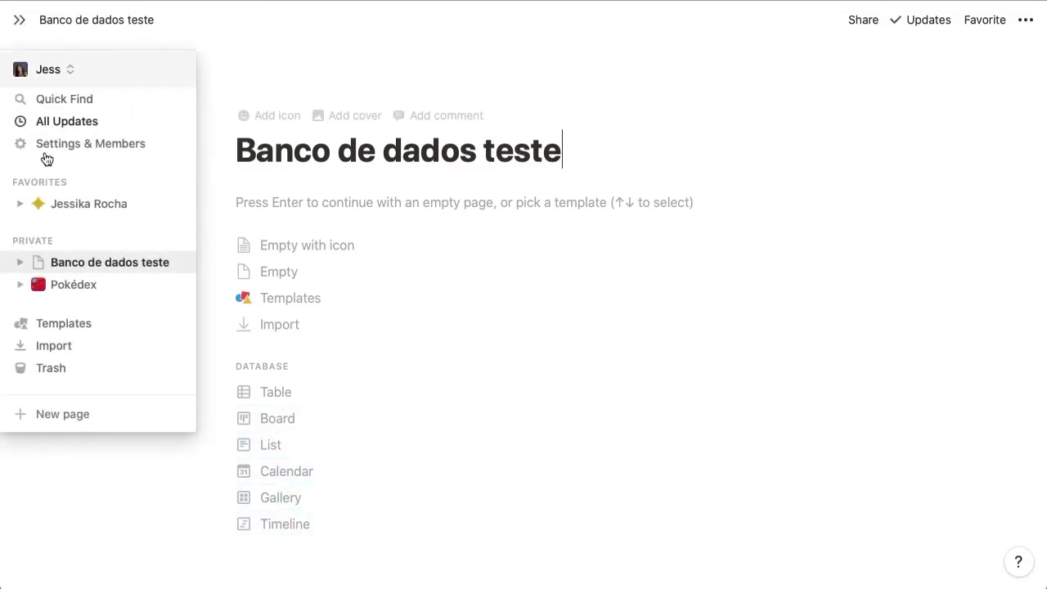
click(74, 288)
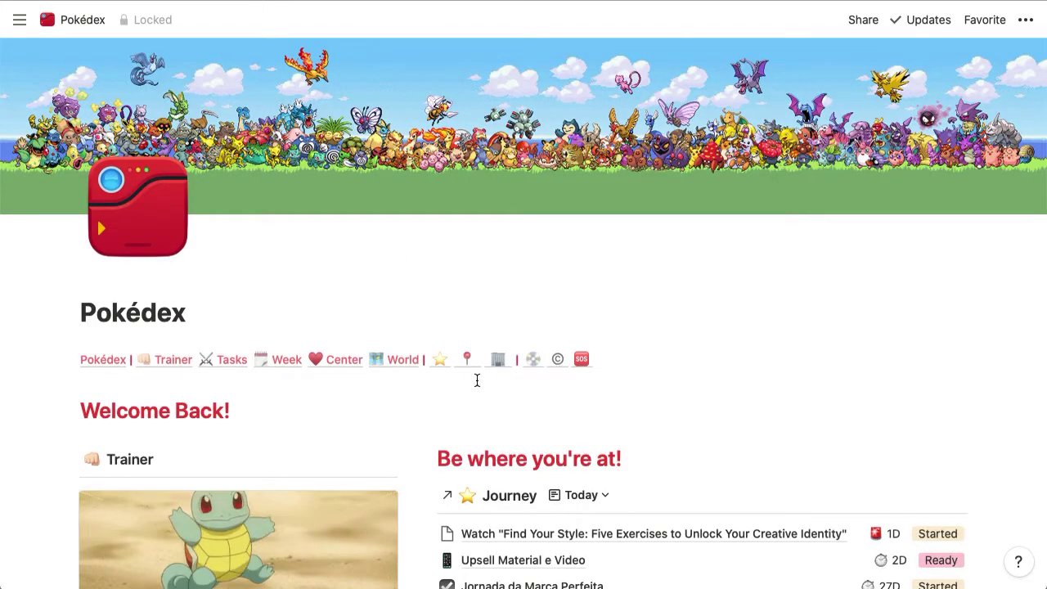
scroll(477, 380, down, 3)
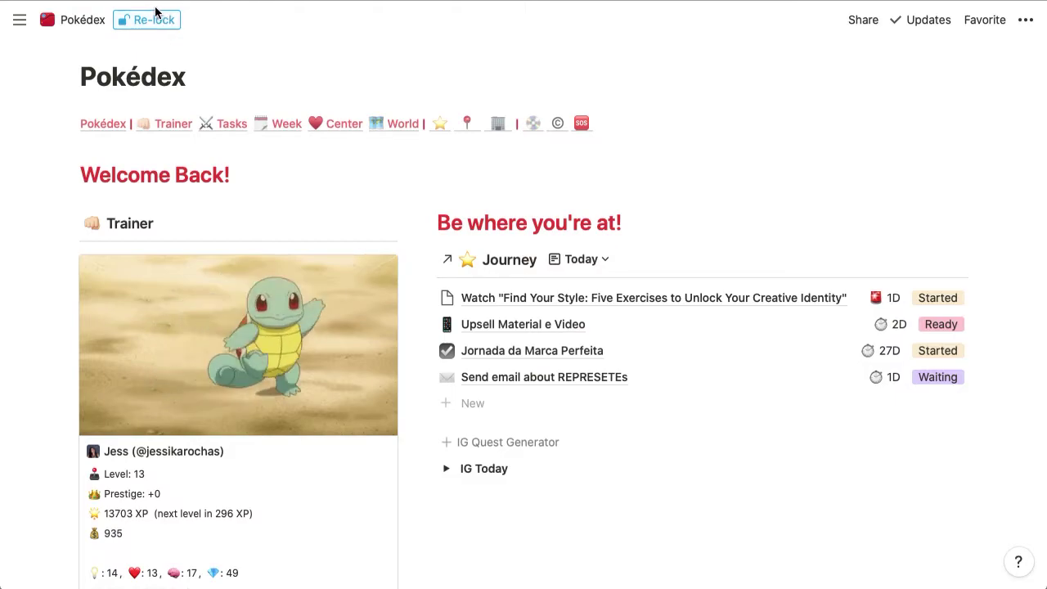
scroll(266, 250, down, 5)
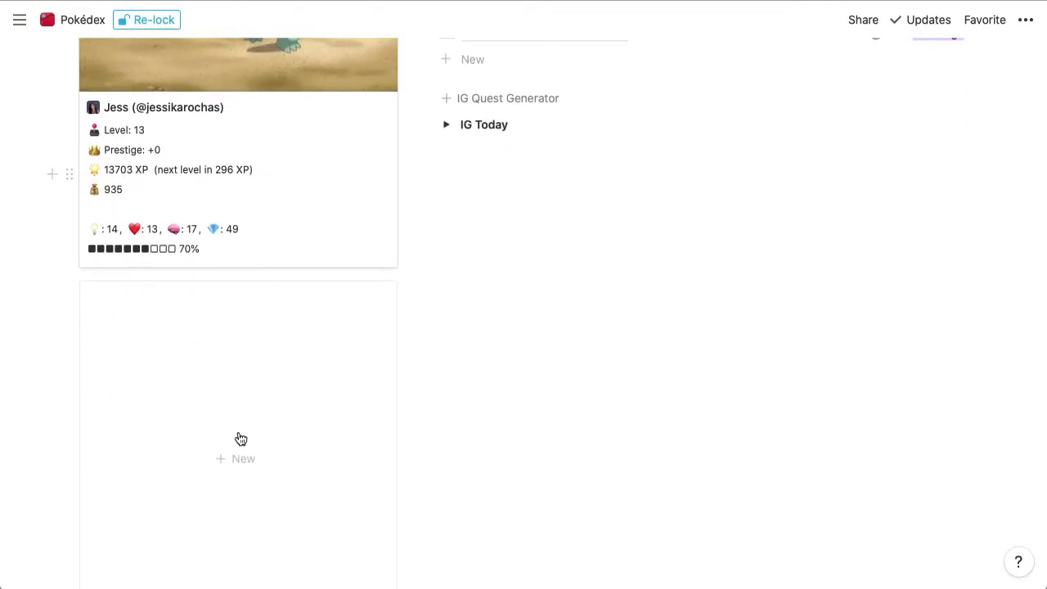
scroll(270, 466, down, 2)
scroll(467, 365, up, 4)
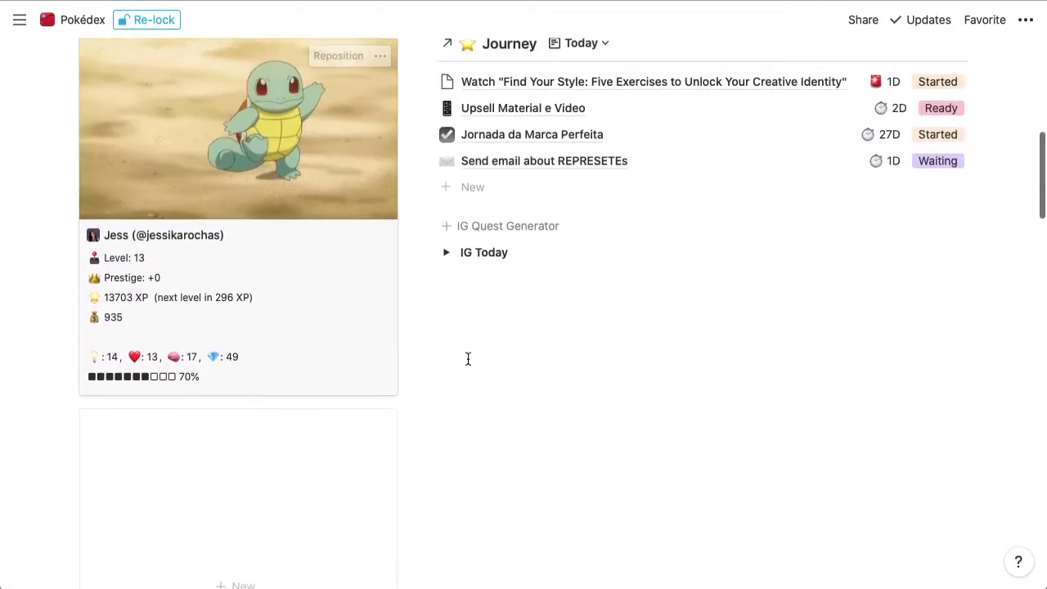
scroll(483, 270, down, 2)
scroll(488, 350, up, 5)
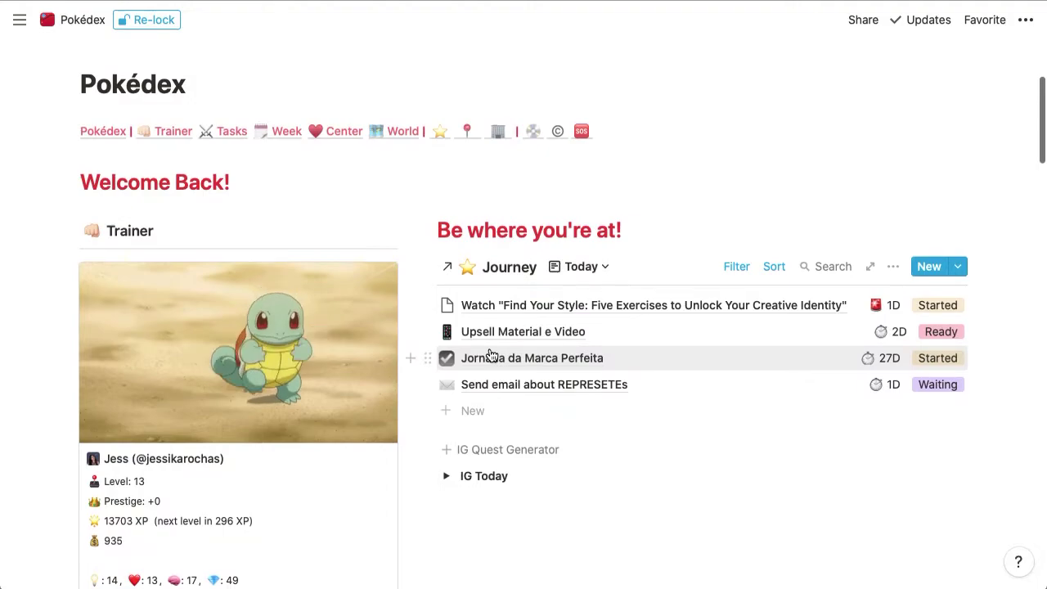
scroll(491, 353, down, 1)
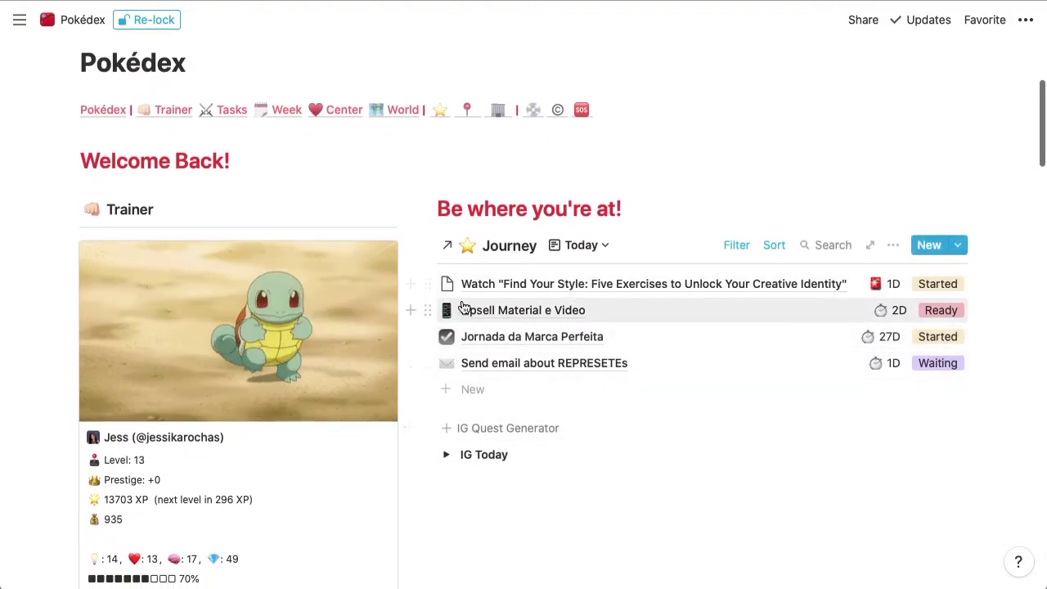
- Check the Journey list's available views, and open the original Journey database to check its views as well
click(596, 245)
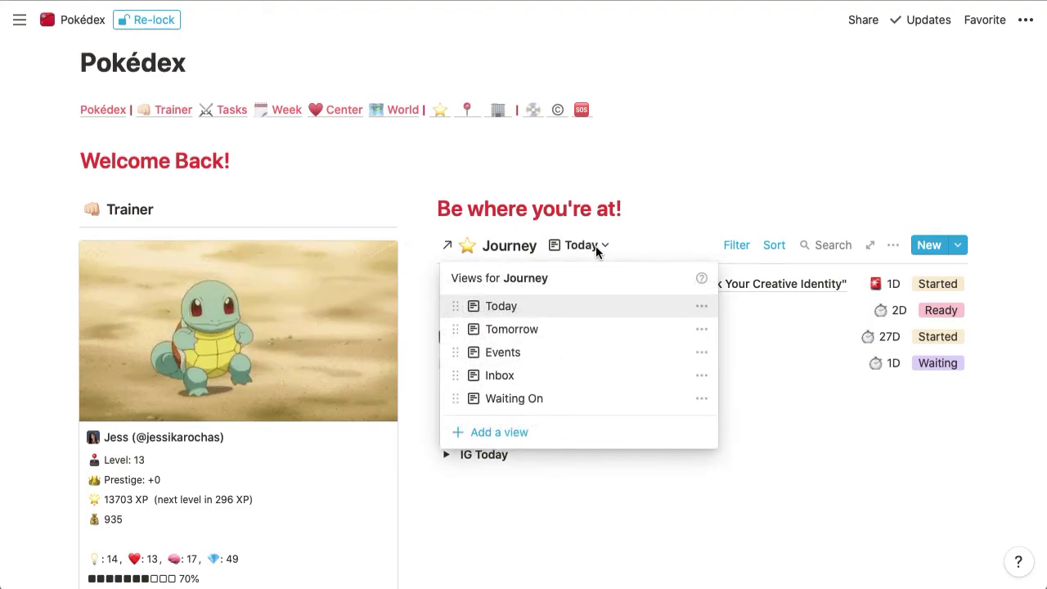
click(596, 248)
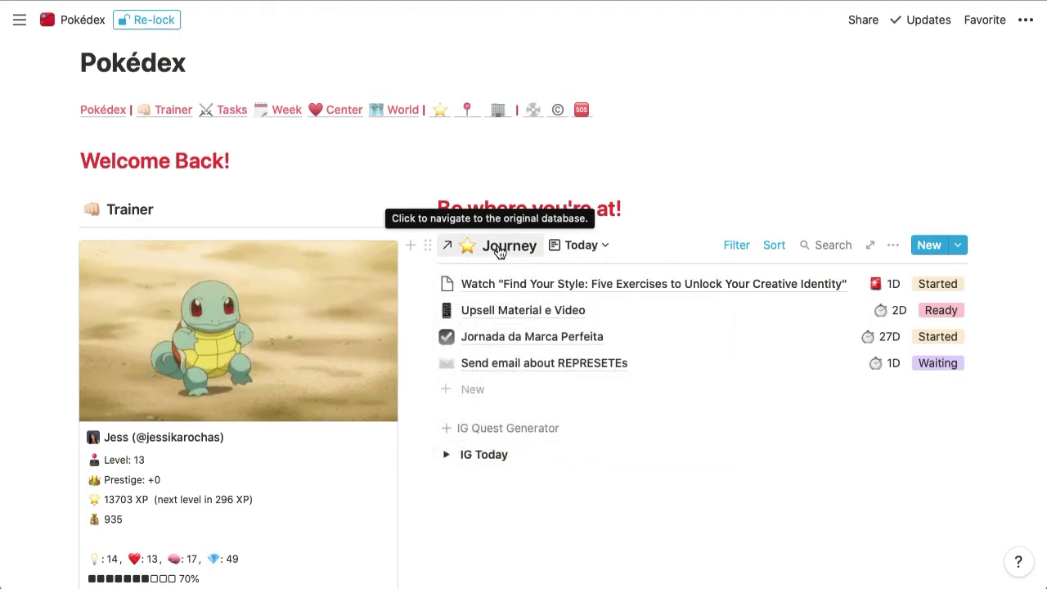
click(499, 247)
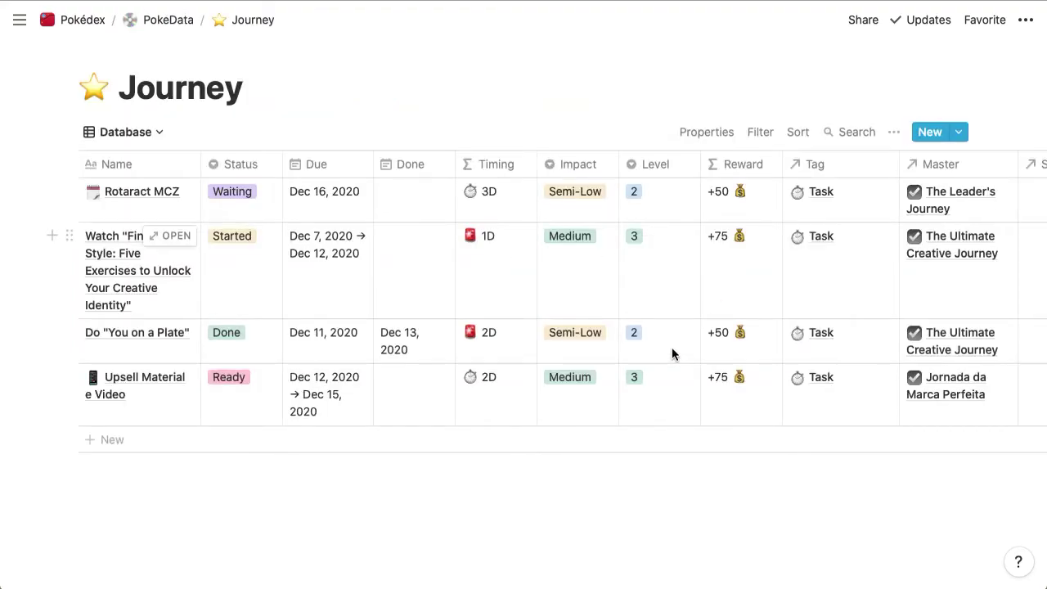
click(152, 135)
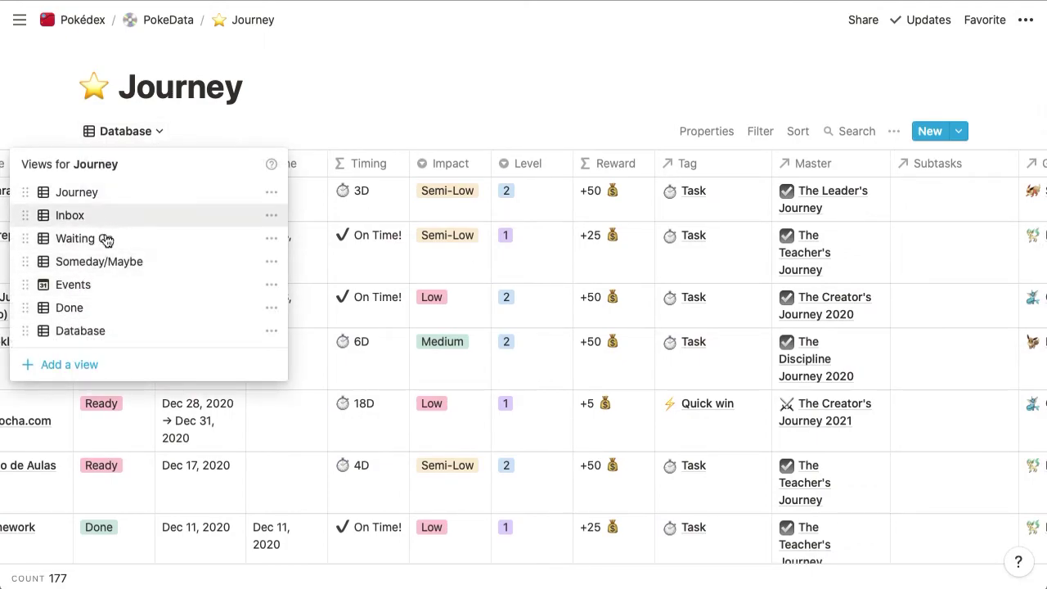
click(199, 95)
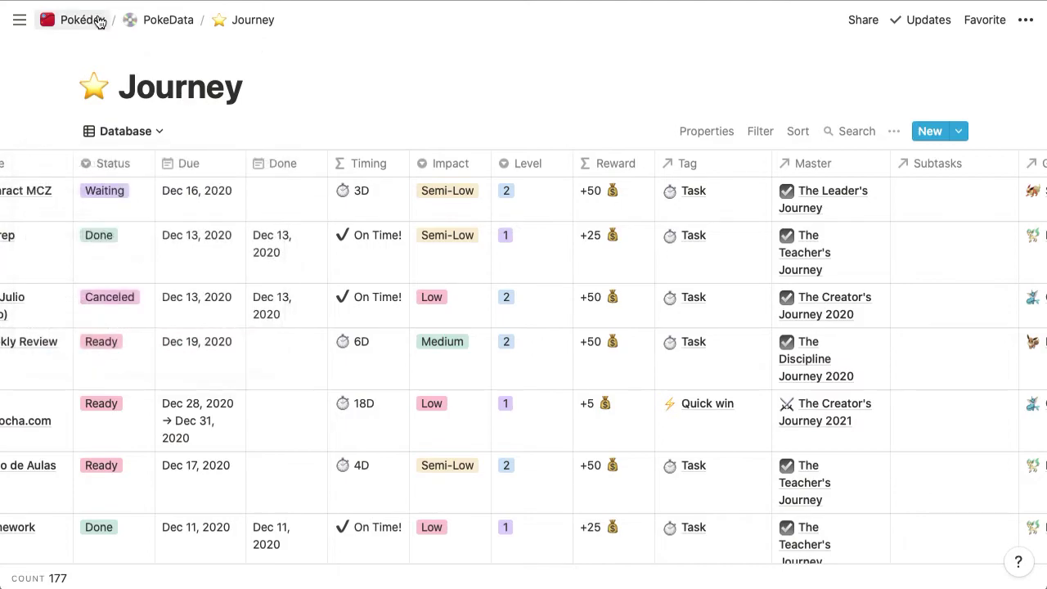
- Return to the main Pokédex page and lock it against editing
click(91, 20)
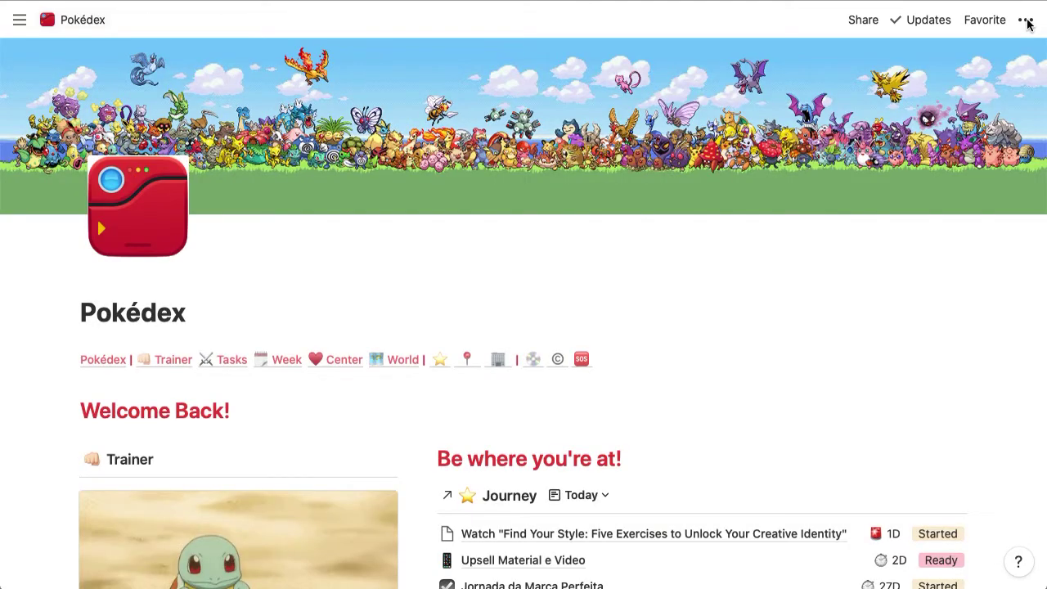
click(1026, 21)
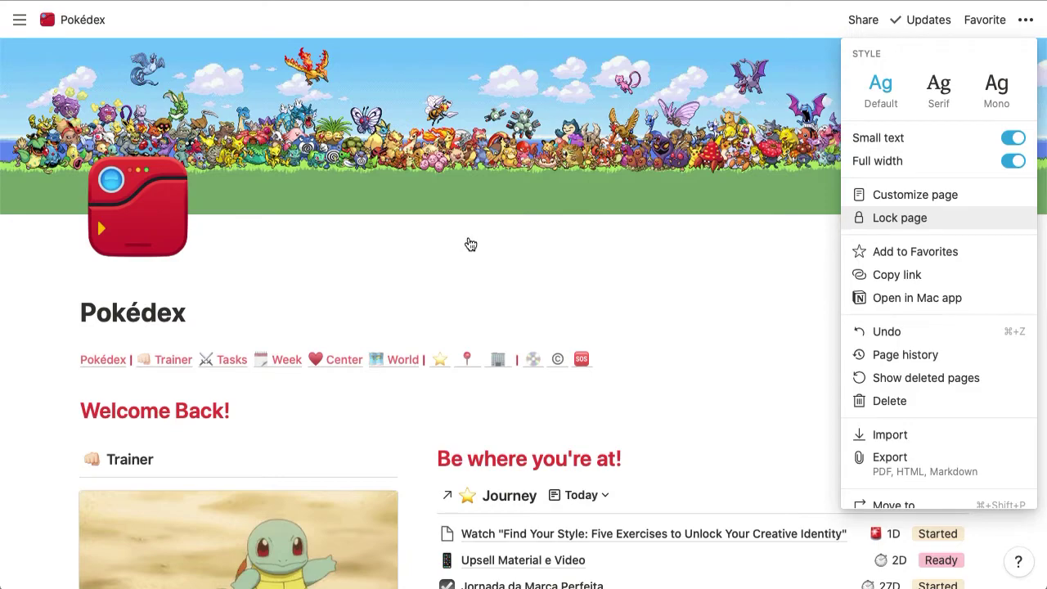
key(Return)
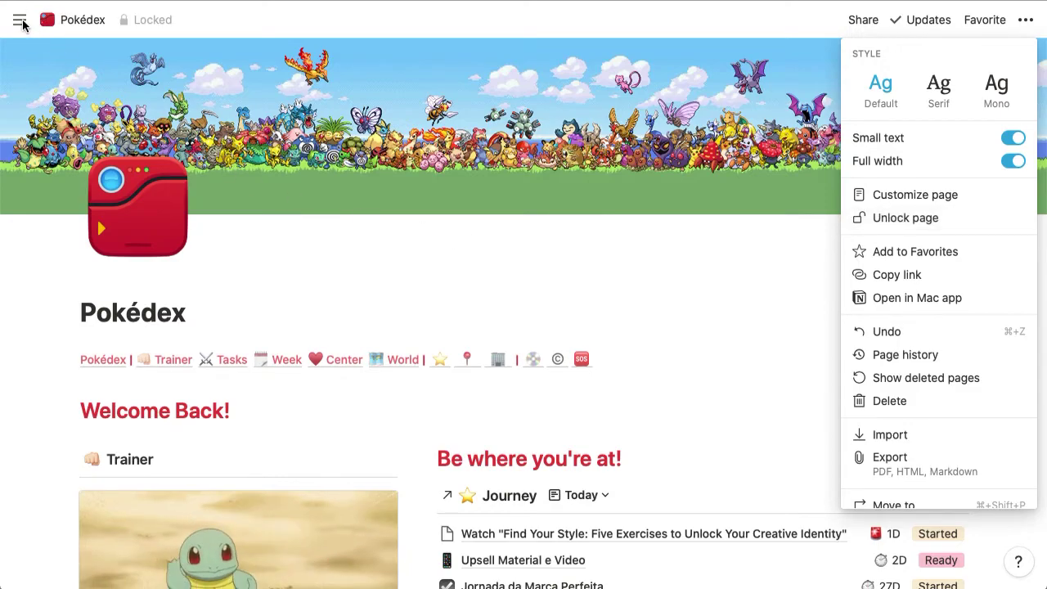
click(398, 211)
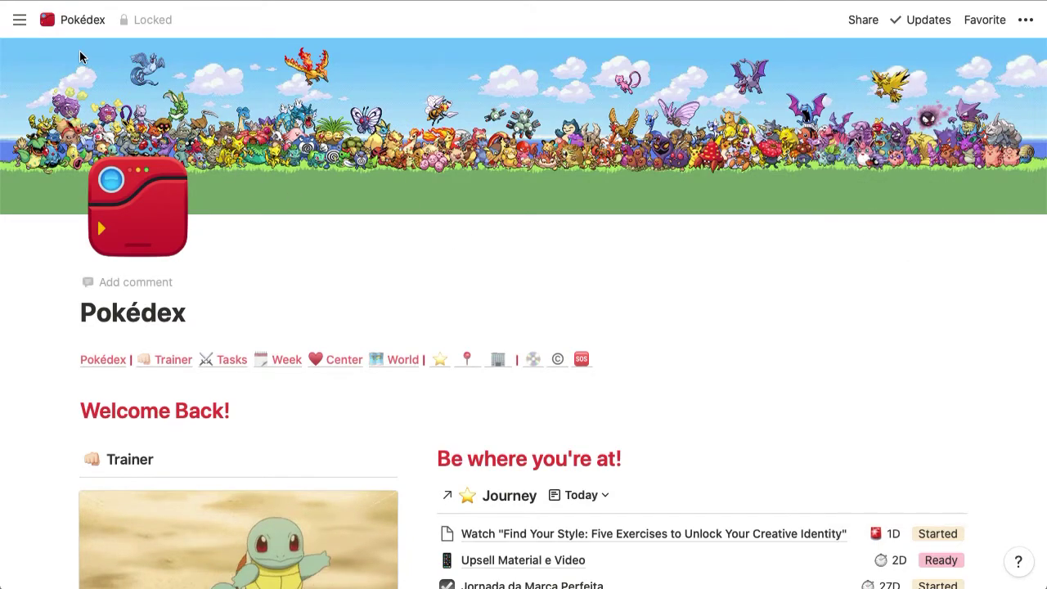
- Open the private page "Banco de dados teste" and start it as an empty page
mouse_move(4, 16)
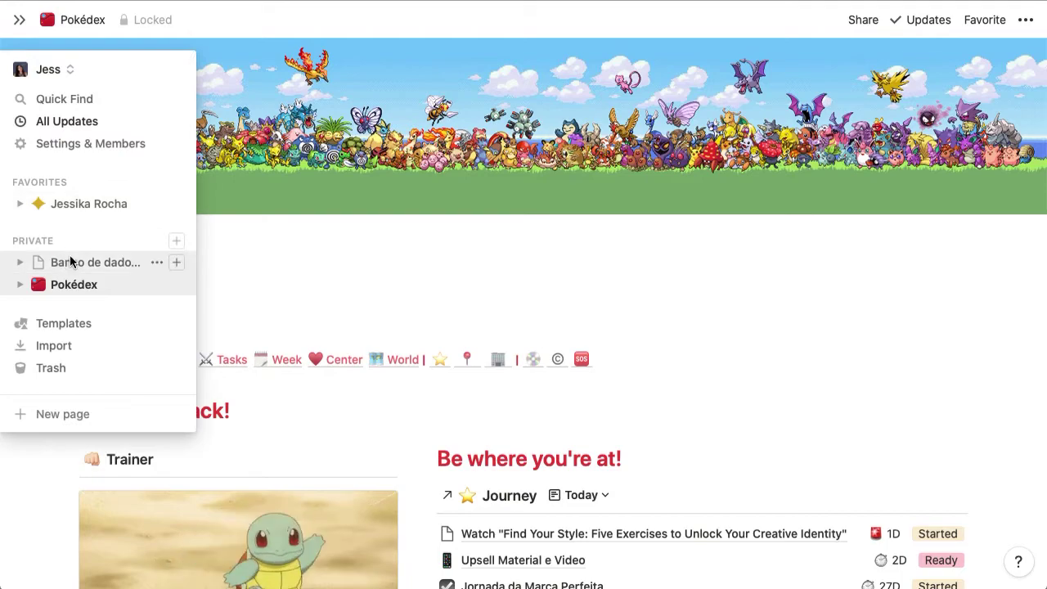
click(70, 262)
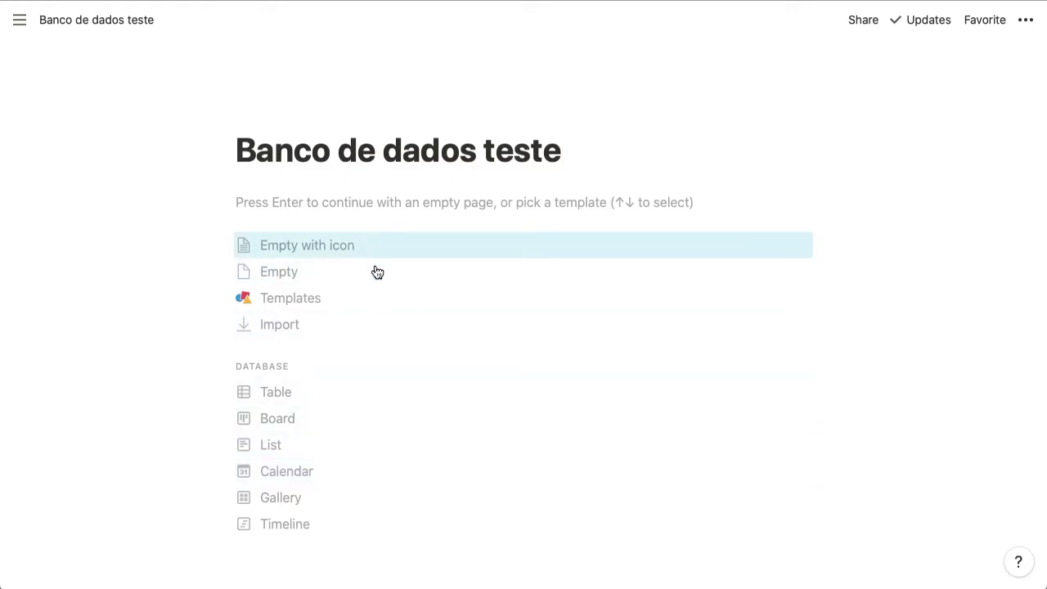
click(424, 215)
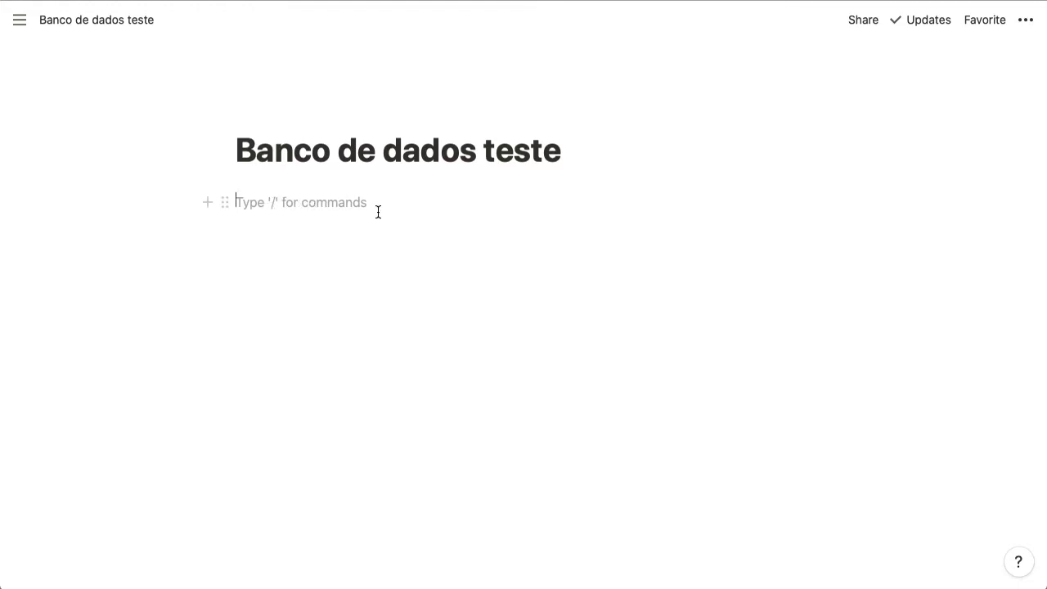
- Browse the block types that can be inserted in the page, from basic blocks to embeds, without adding any
text(/)
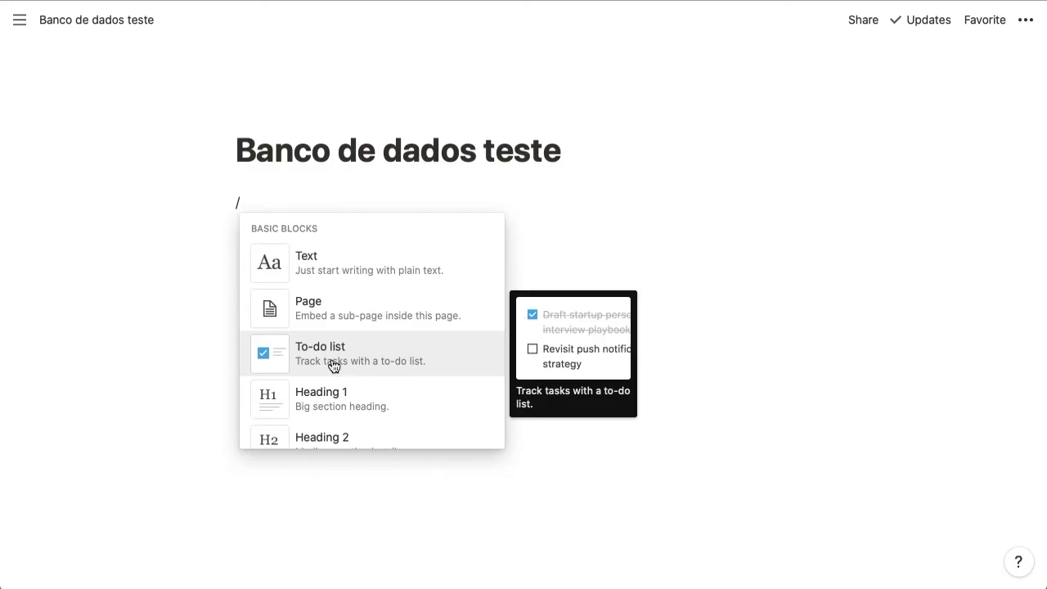
scroll(350, 383, down, 2)
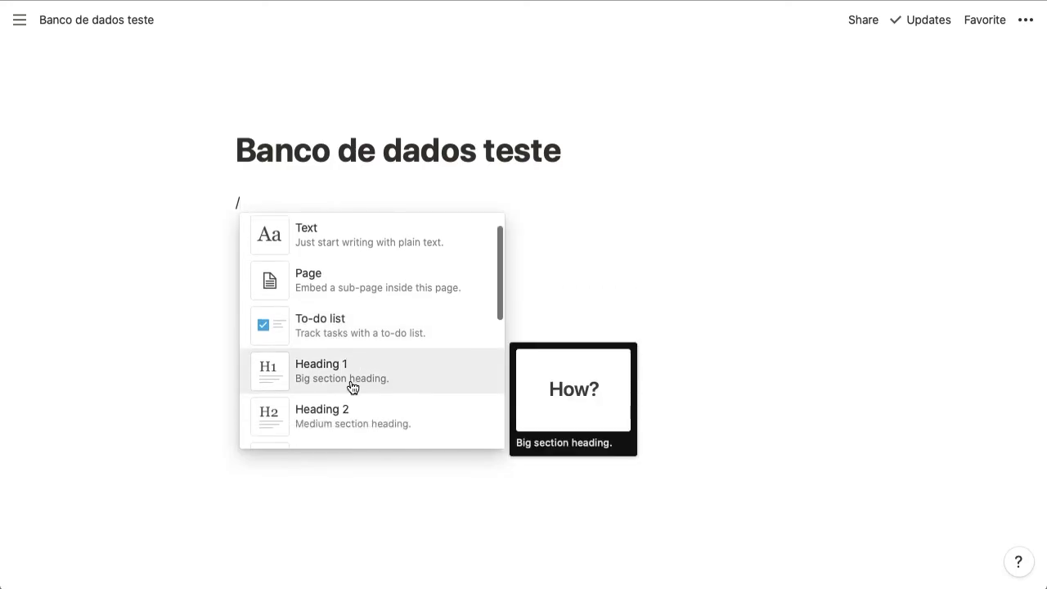
scroll(363, 405, down, 5)
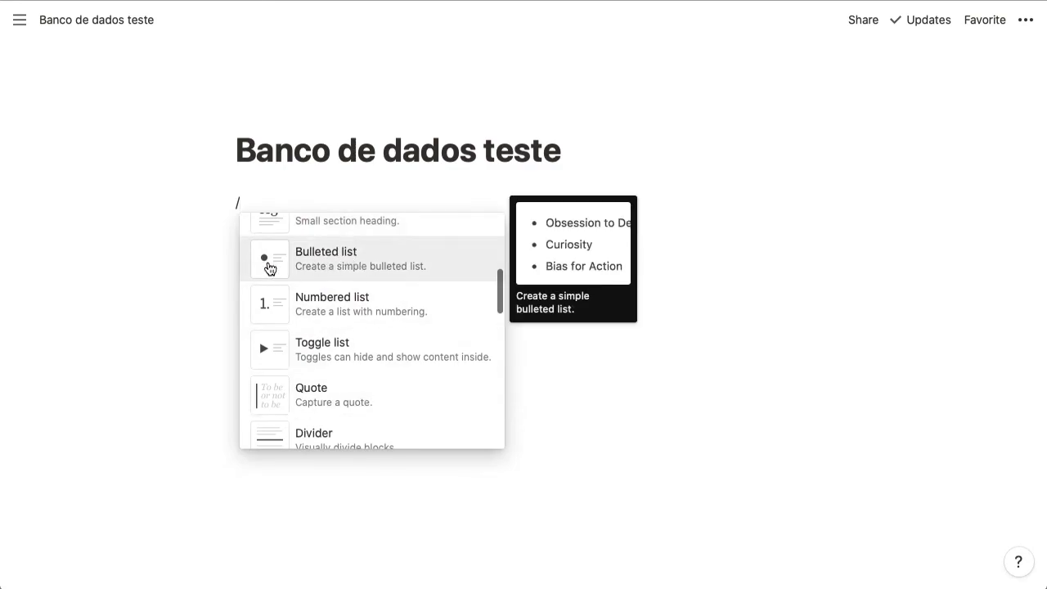
scroll(299, 368, down, 3)
scroll(301, 375, down, 10)
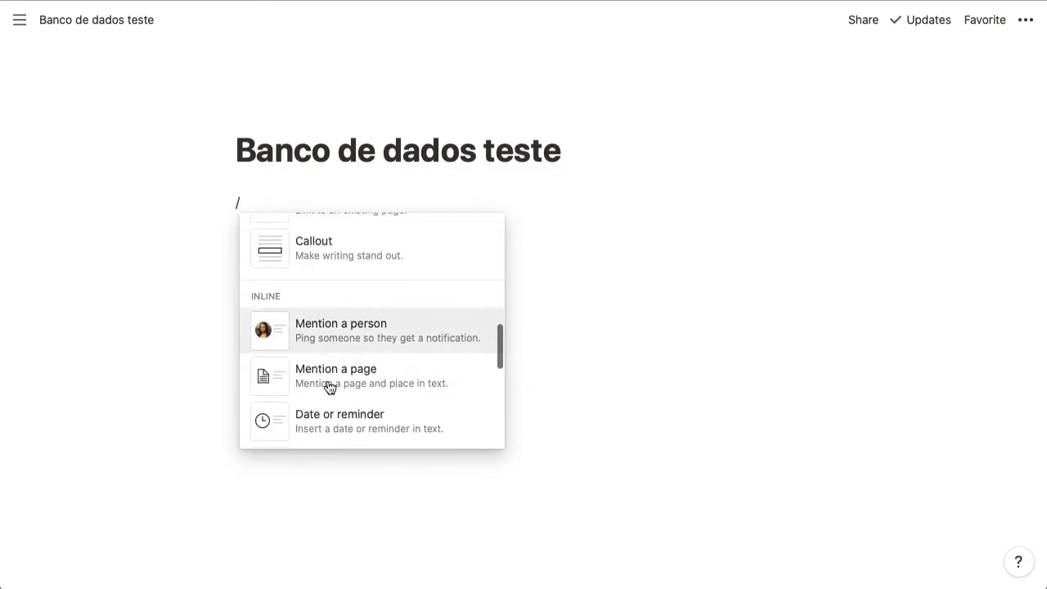
scroll(330, 391, down, 15)
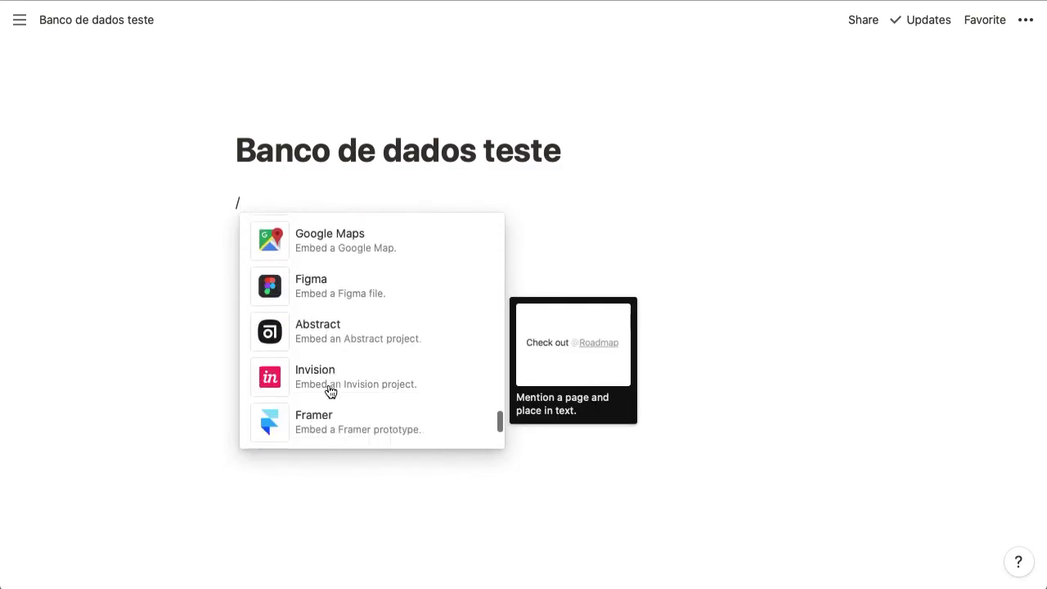
click(356, 191)
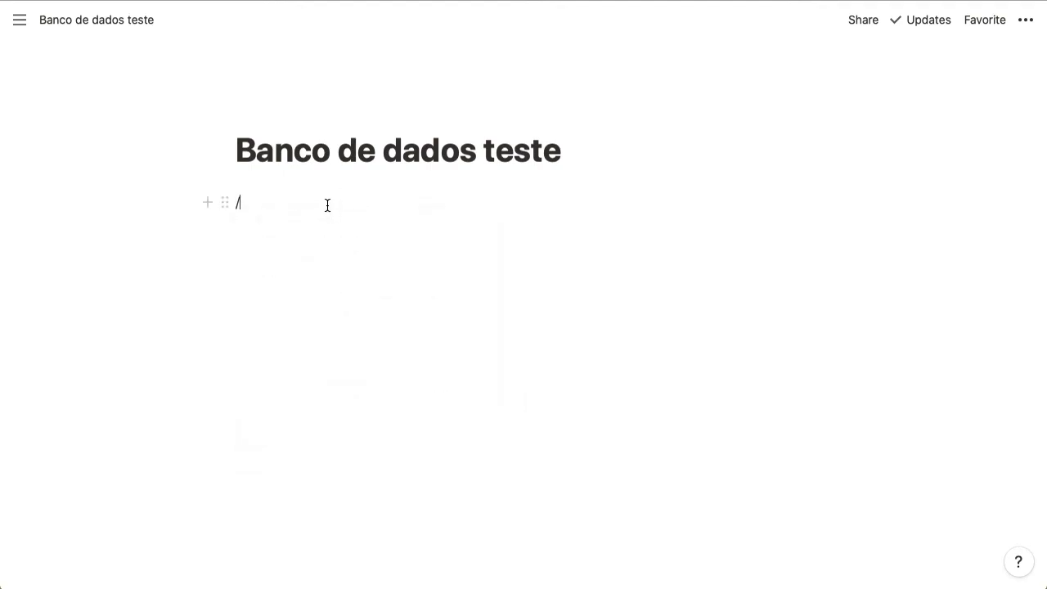
key(BackSpace)
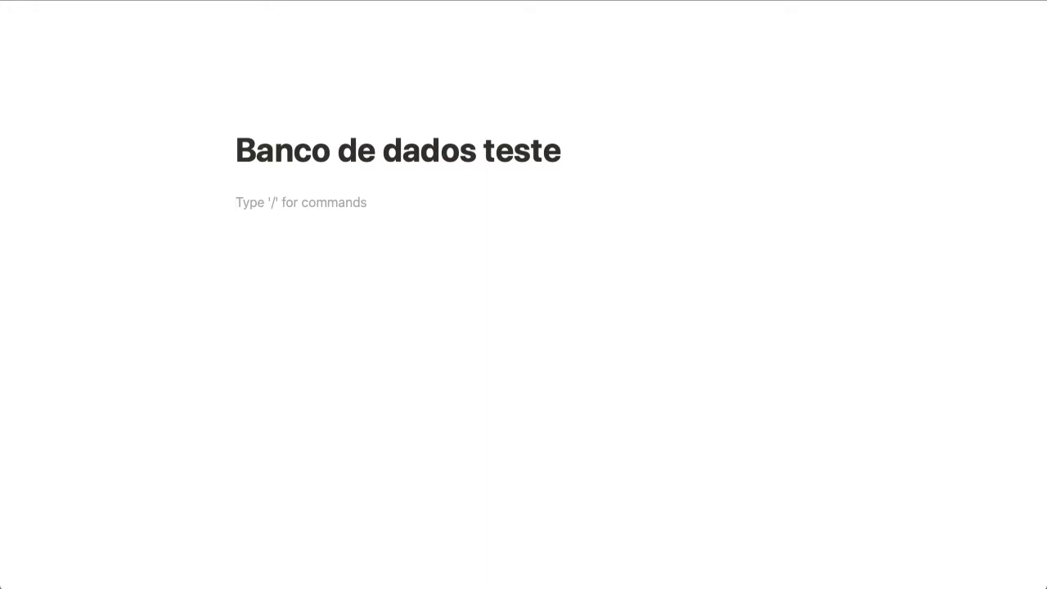
key(BackSpace)
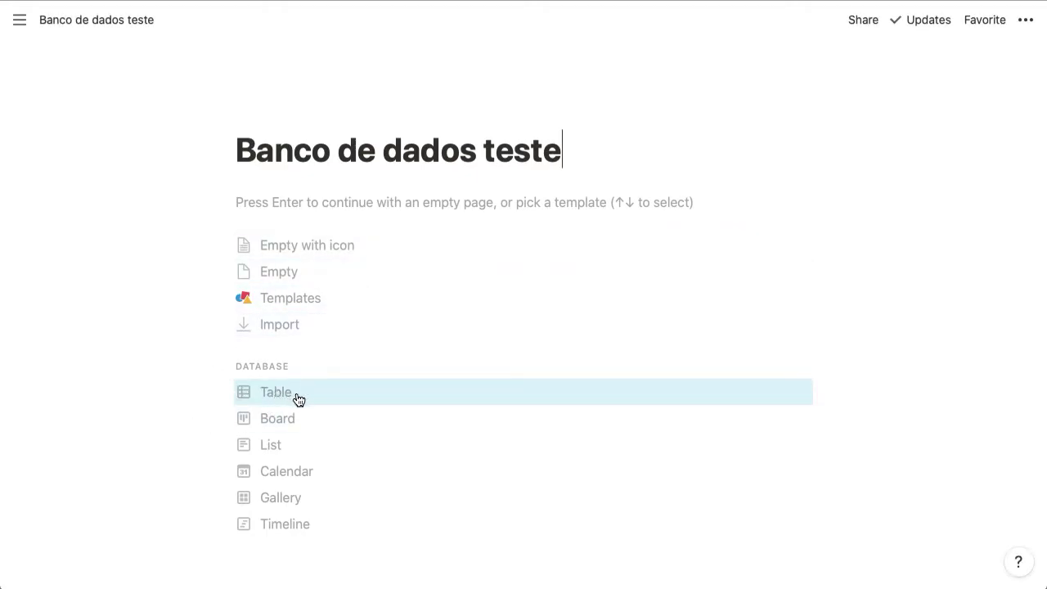
- Insert an inline table database in the body of the "Banco de dados teste" page
key(Return)
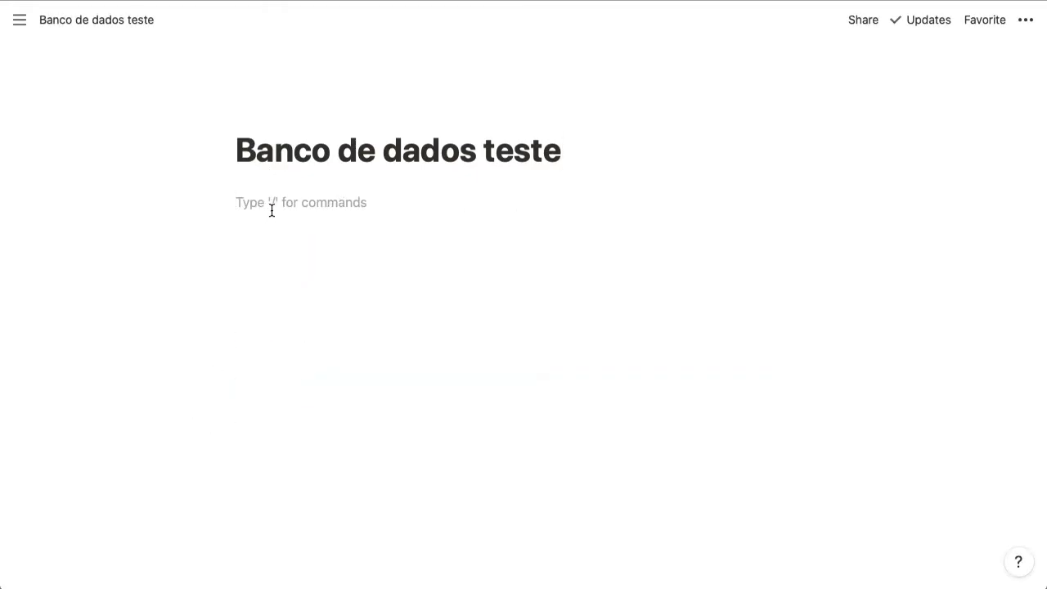
text(/table)
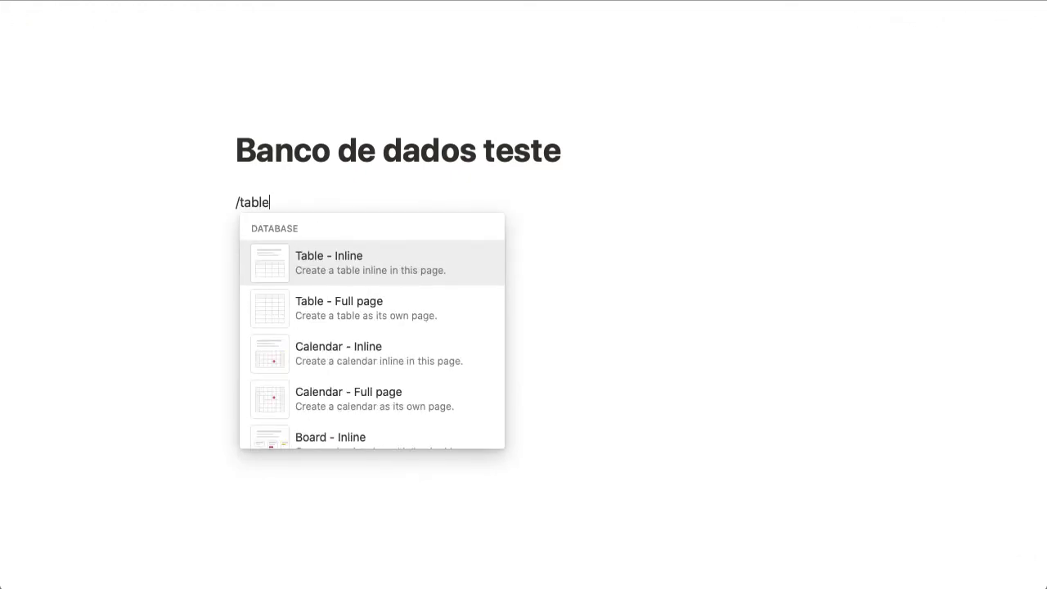
mouse_move(322, 278)
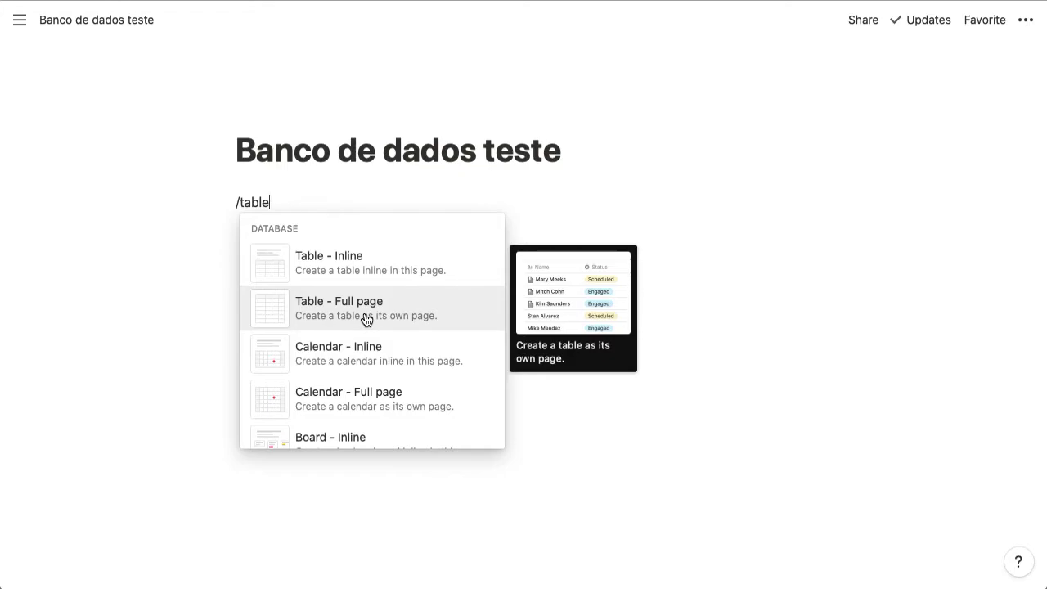
click(351, 276)
click(376, 428)
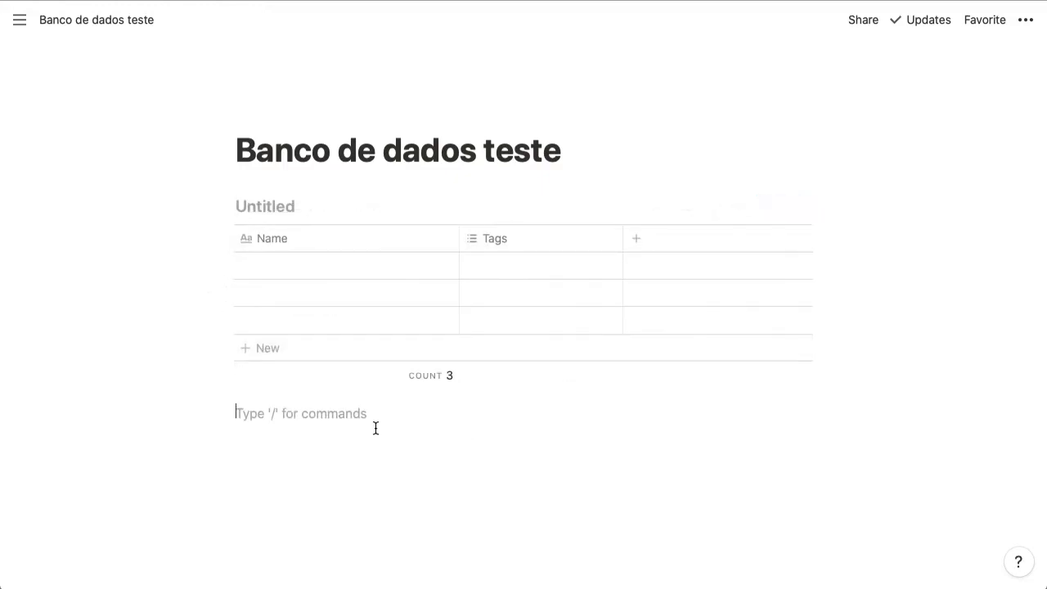
text(/)
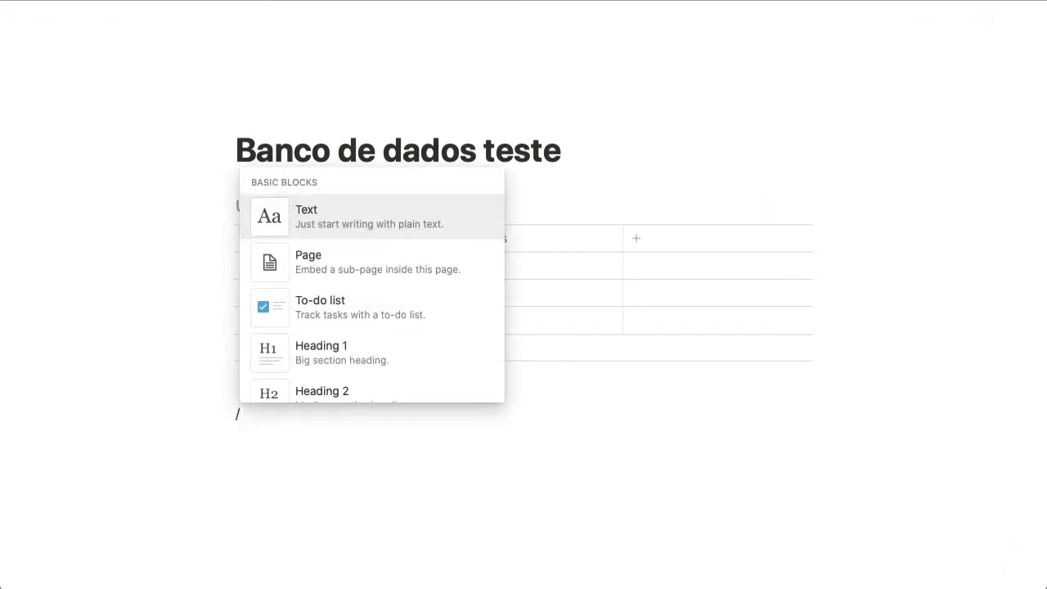
key(BackSpace)
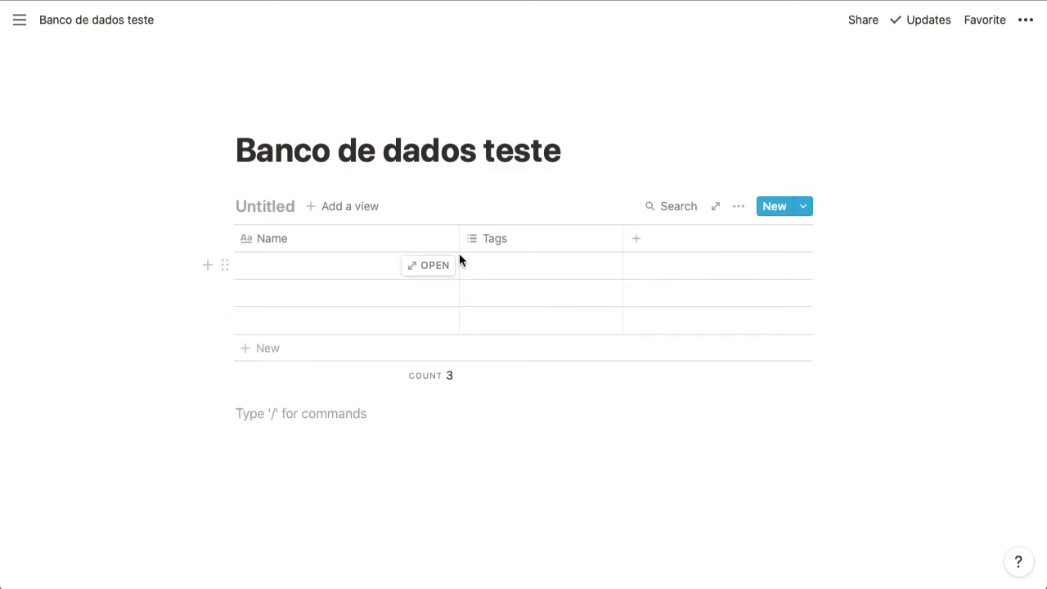
- Title the inline table "Dados"
click(257, 206)
text(D)
key(BackSpace)
text(Dadios)
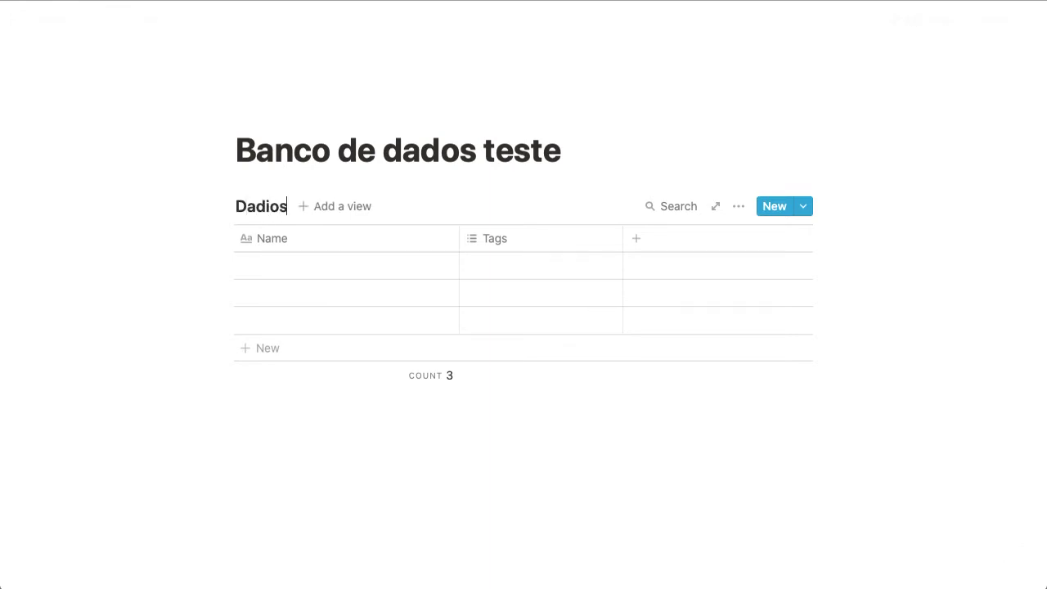
key(BackSpace)
key(BackSpace)
key(BackSpace)
text(os)
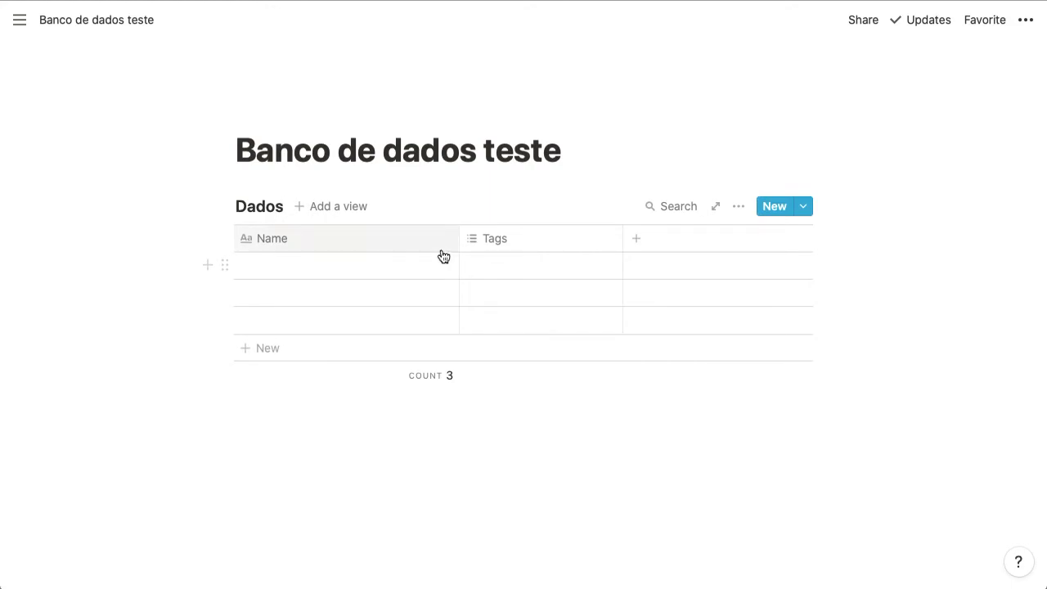
- Rename the table's Name column to "Descrição" and make it narrower, just wide enough to leave some room beside its title
drag(459, 238, 342, 248)
click(259, 244)
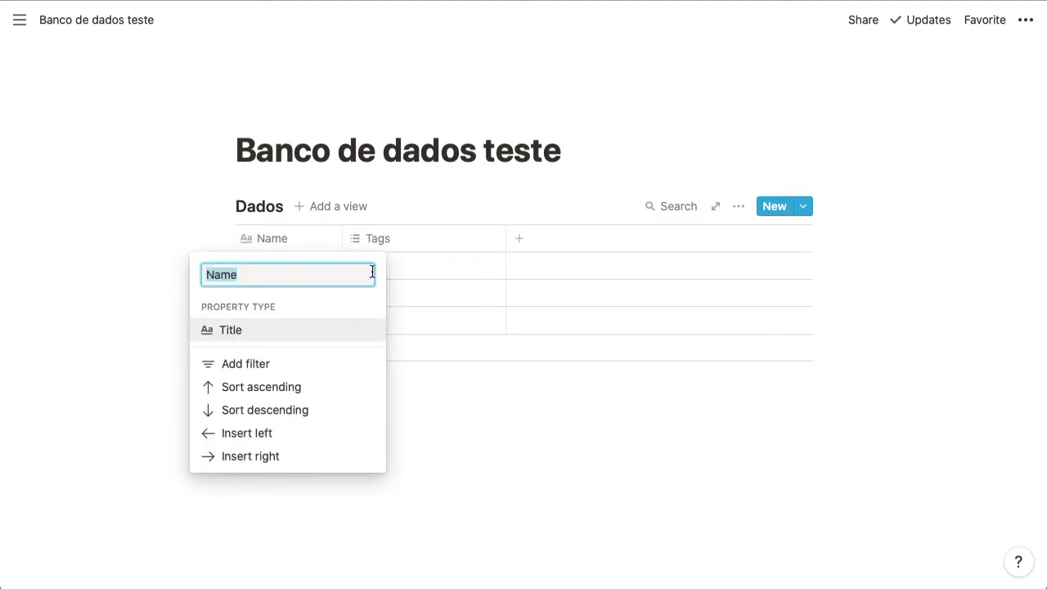
text(Descr)
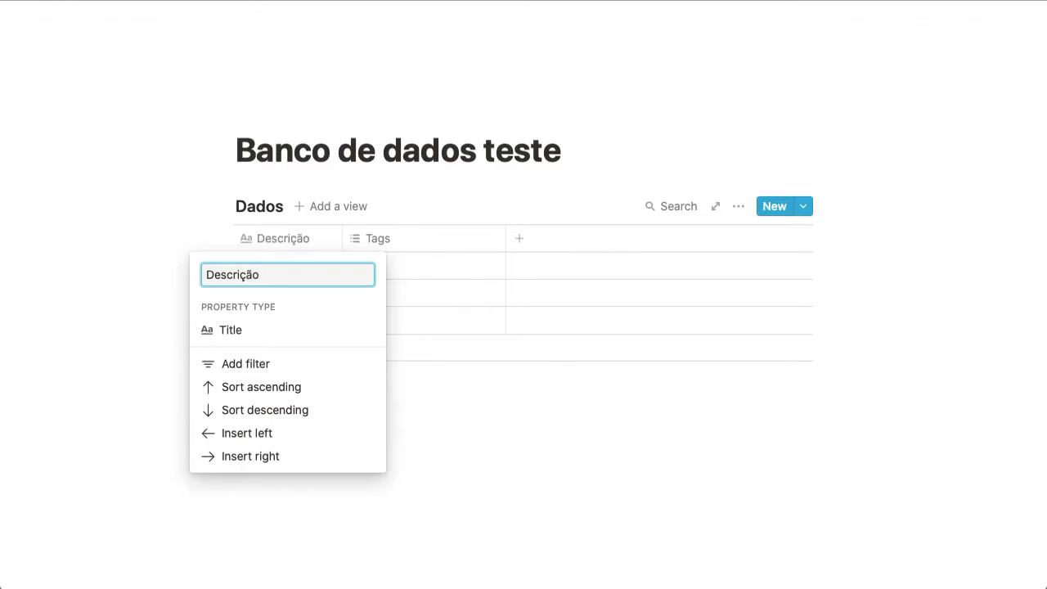
text(ição)
key(Return)
drag(342, 237, 375, 242)
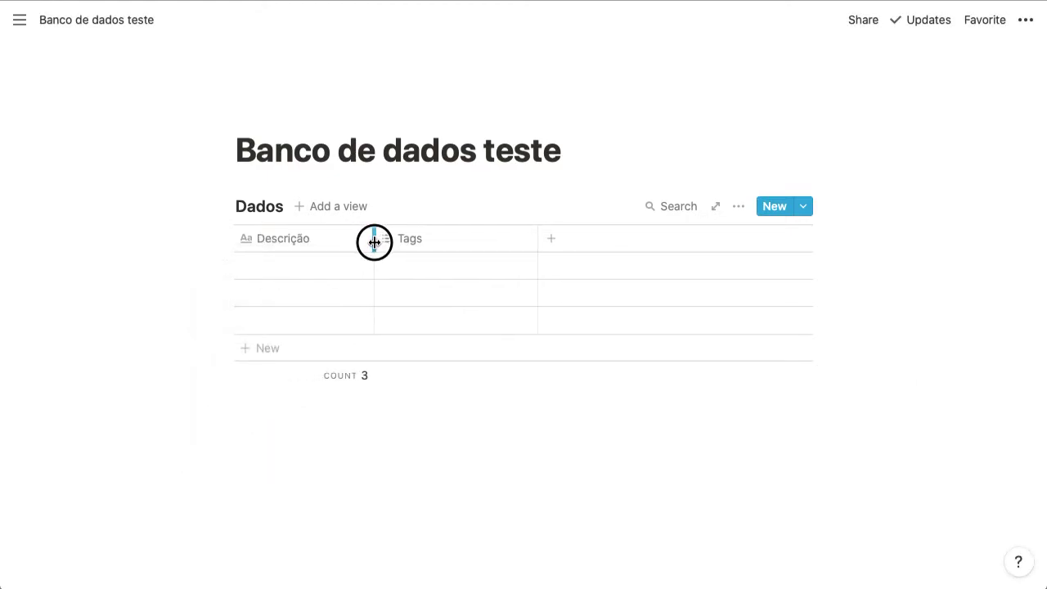
- Rename the Tags column to "Categoria" and change its property type to Select
click(467, 246)
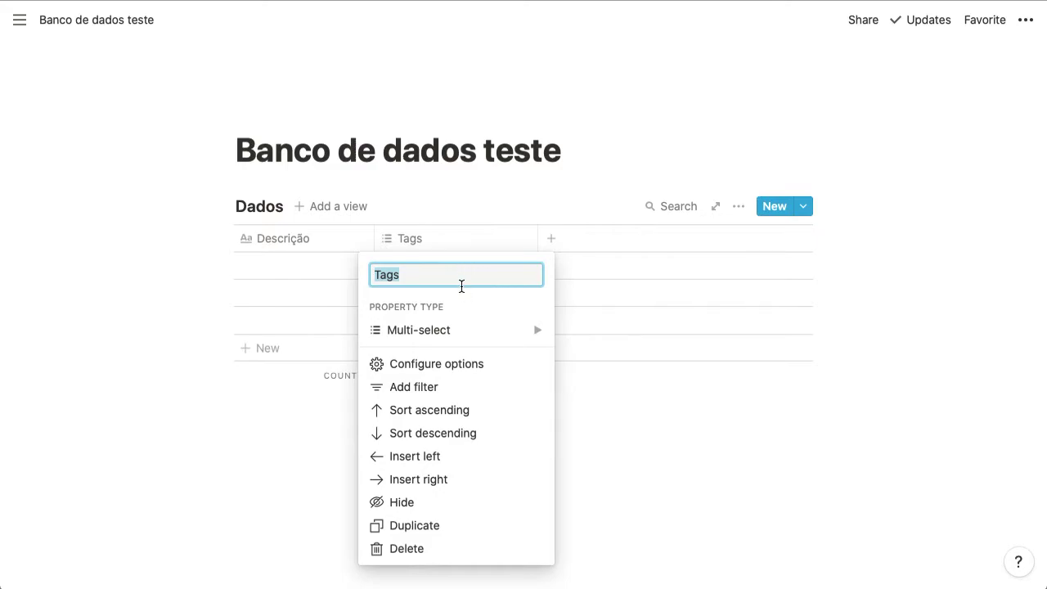
text(Catego)
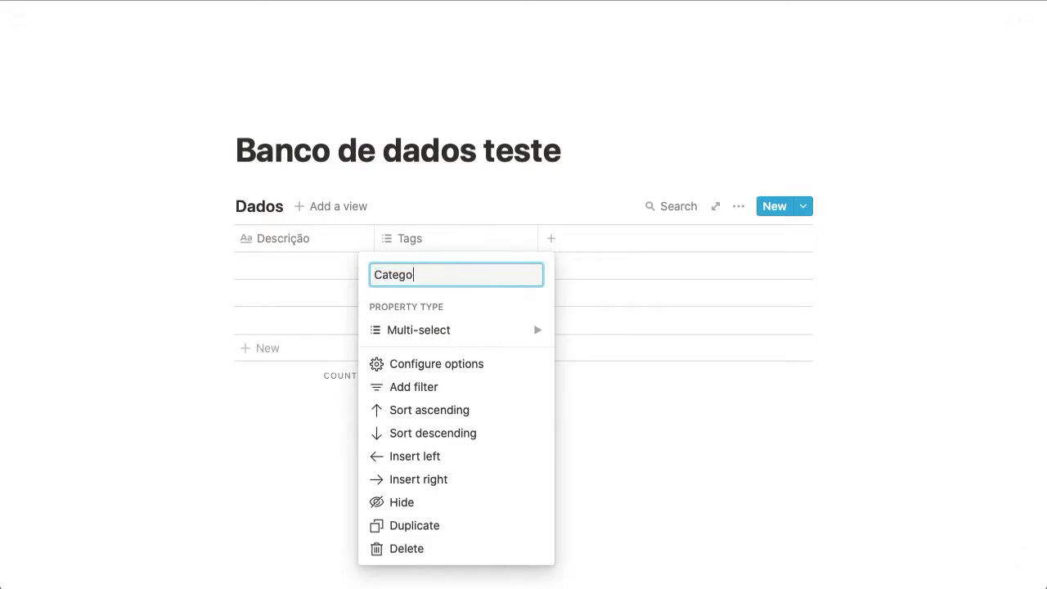
click(527, 331)
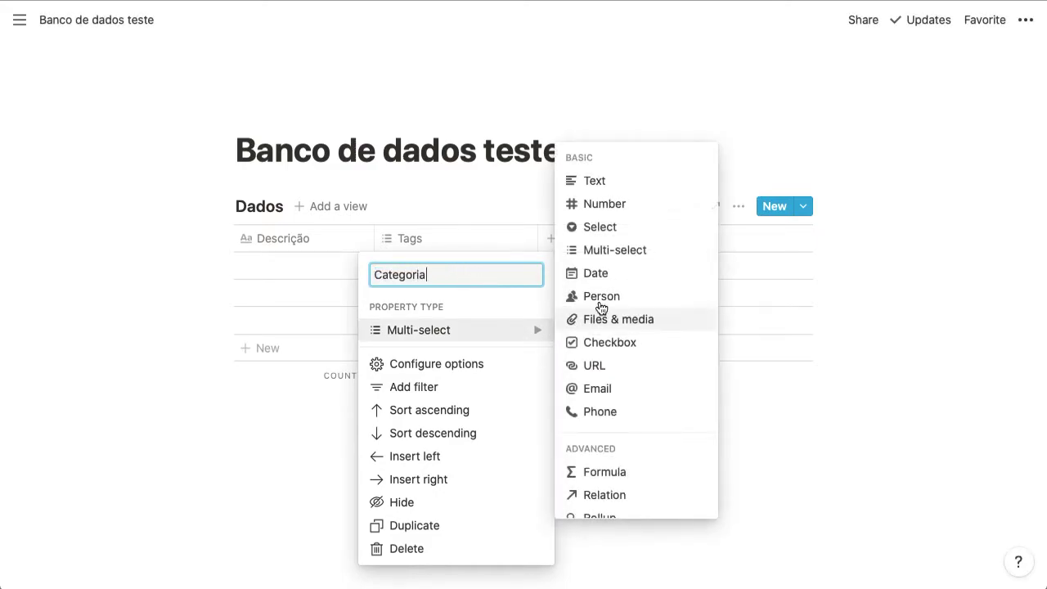
click(608, 228)
- Create the Categoria options "Inbox" and "Started" and assign them to the first and second rows
click(479, 267)
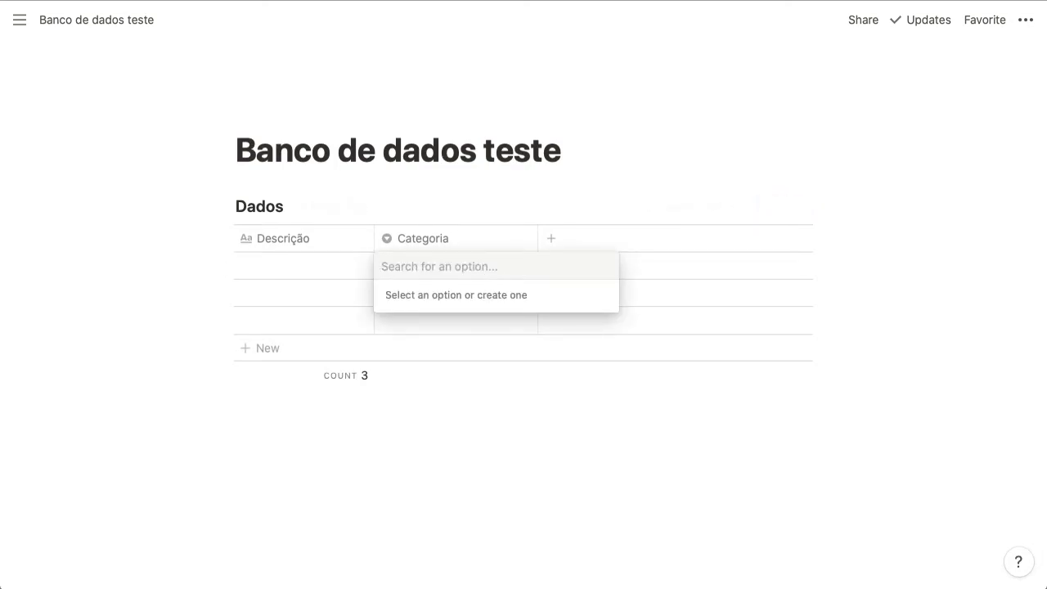
text(Inbox)
key(Return)
key(Down)
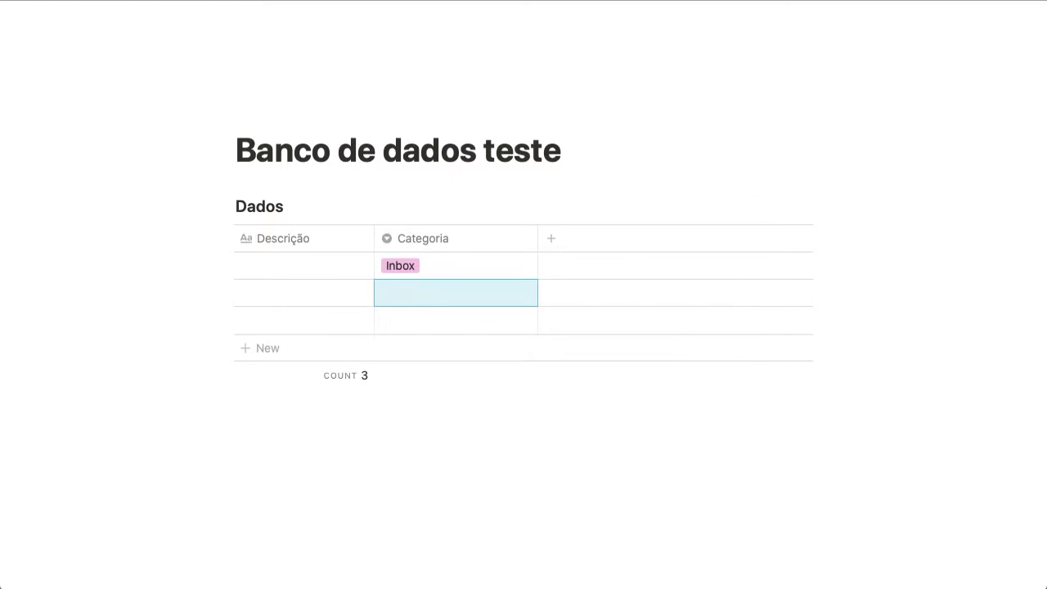
key(Return)
text(Started)
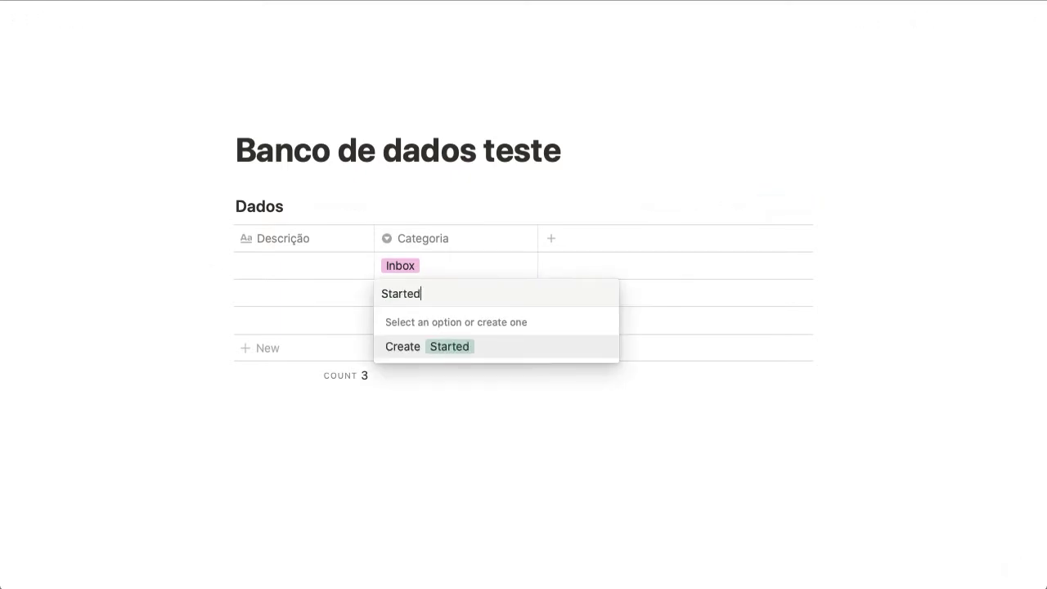
key(Return)
key(Down)
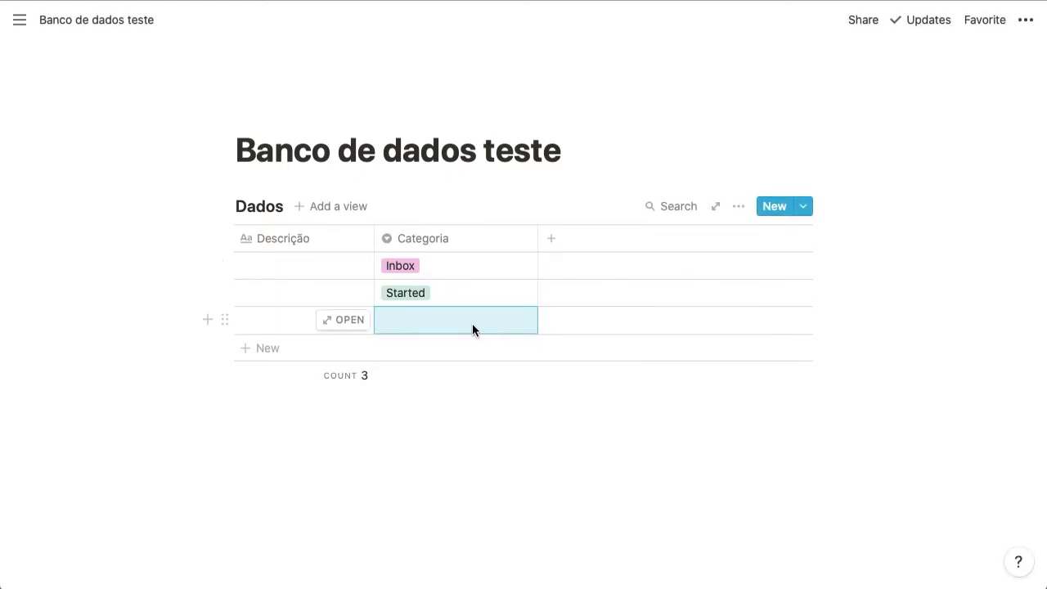
- Create the Categoria options "Done" and "Ready" and assign them to the third and fourth rows
key(Return)
text(Done)
key(Return)
key(Down)
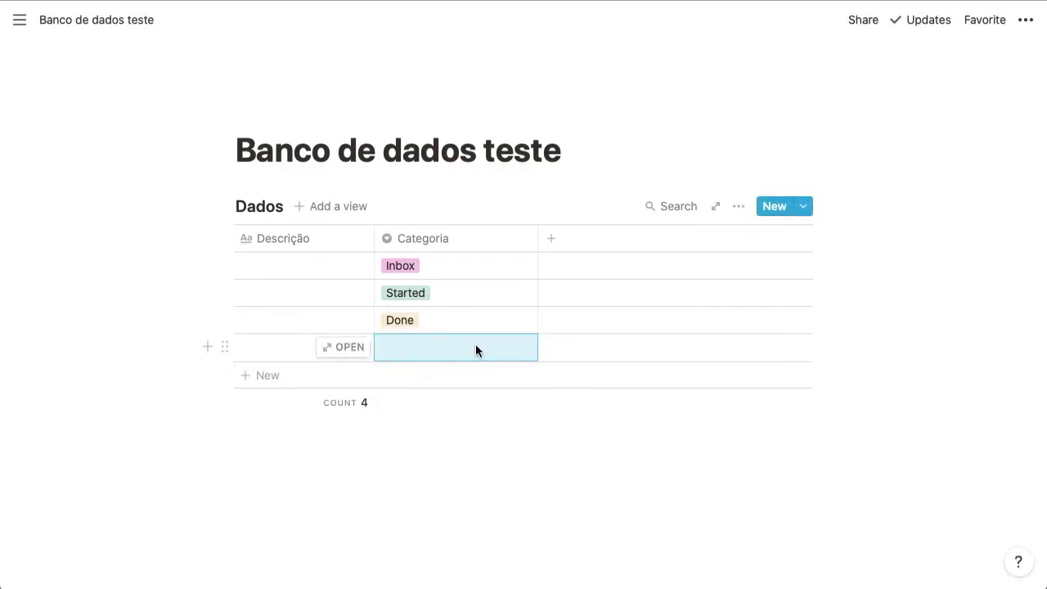
key(Return)
text(Ready)
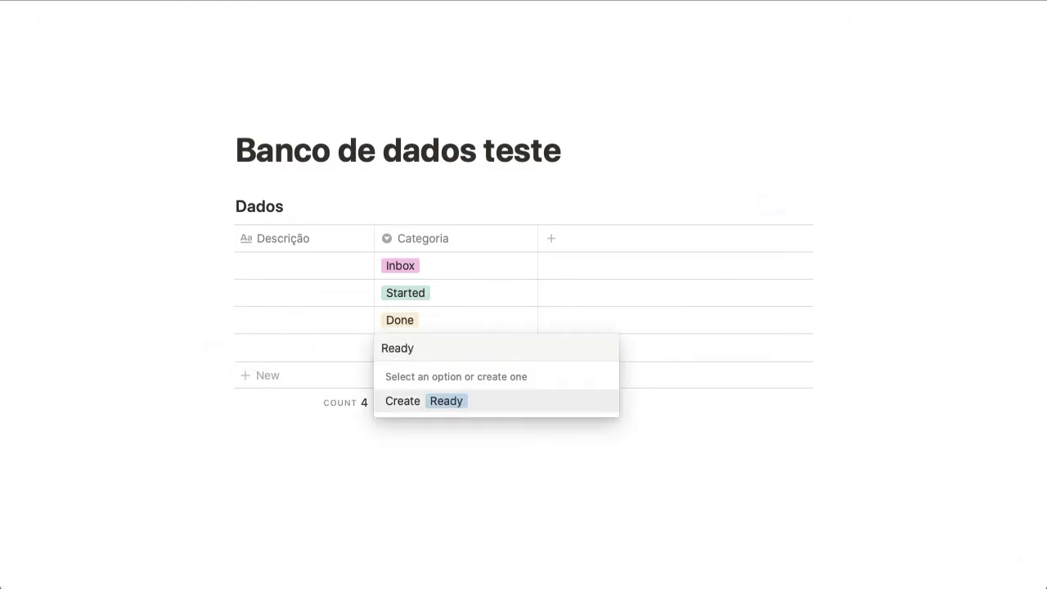
key(Return)
key(Down)
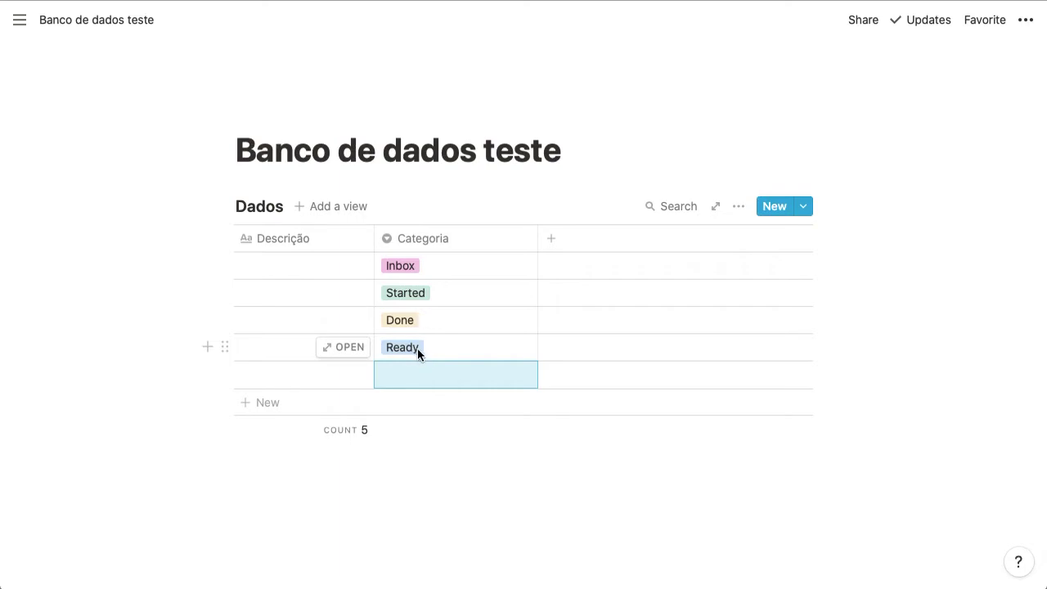
- Change the colors of two Categoria options: Inbox to Brown and Started to Yellow
click(470, 268)
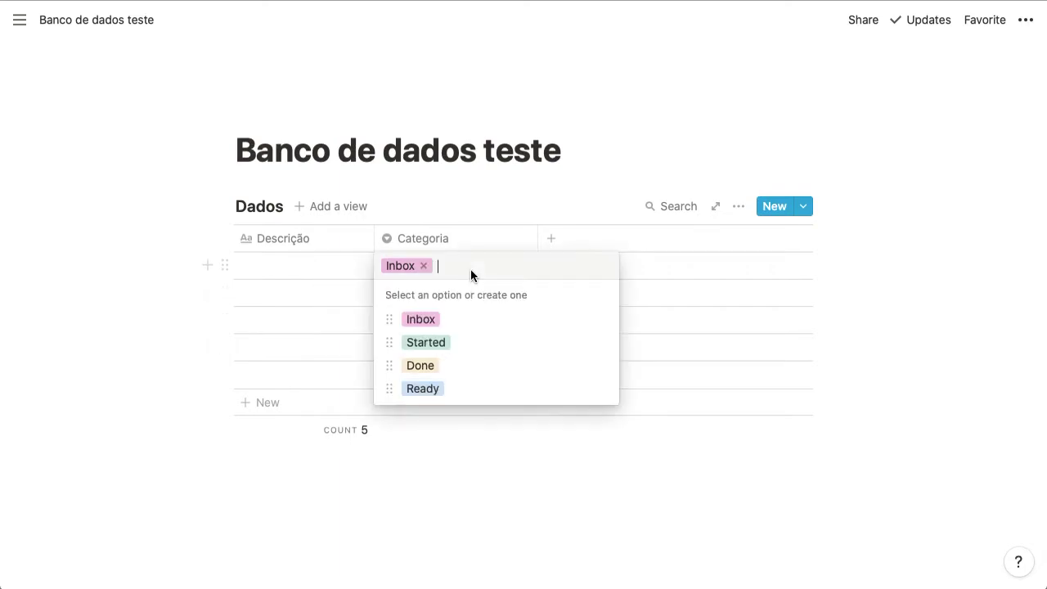
mouse_move(435, 319)
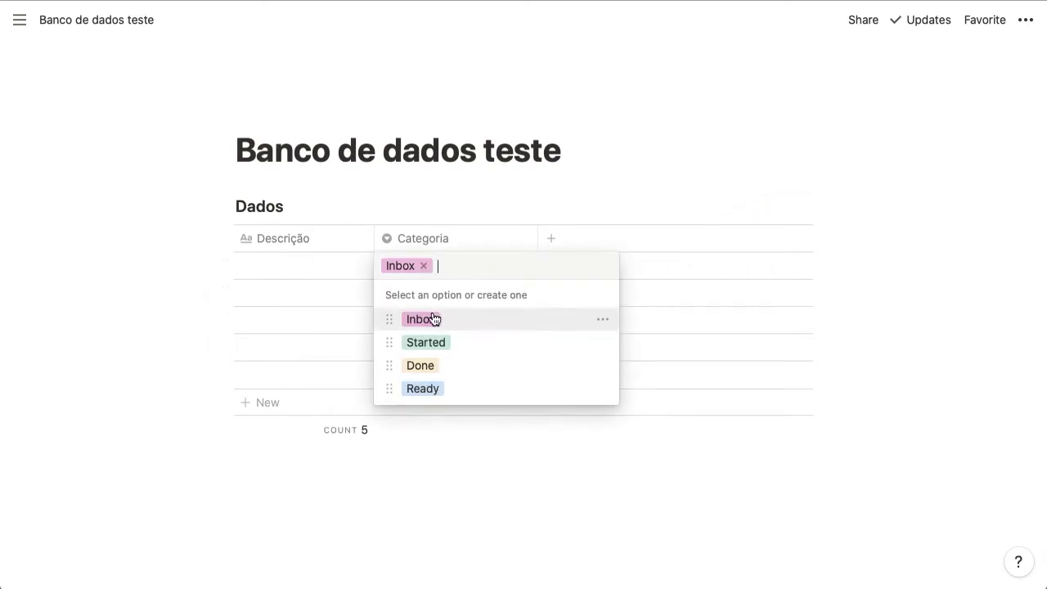
click(603, 321)
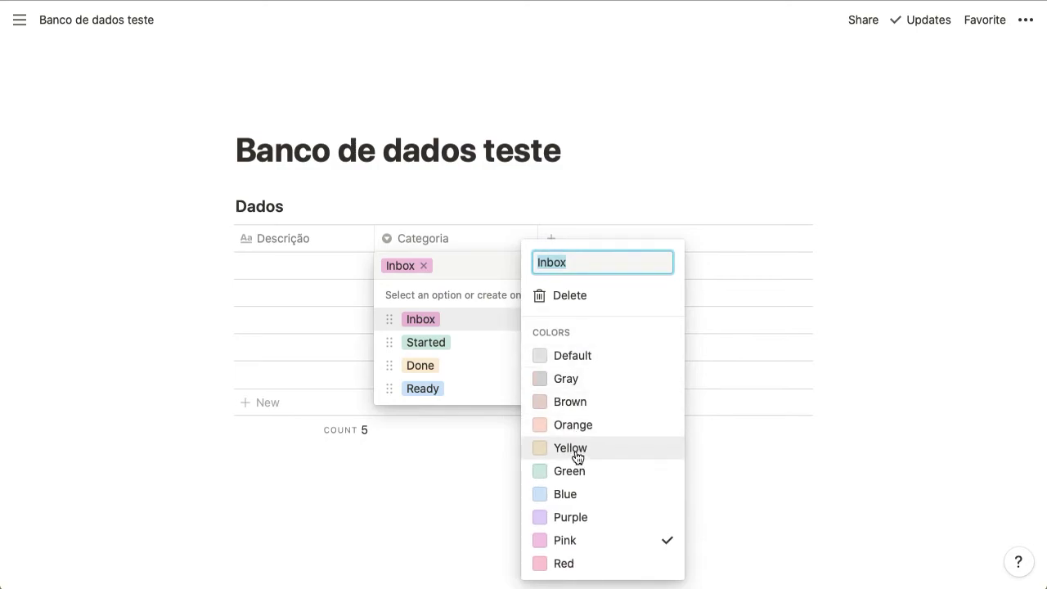
click(573, 401)
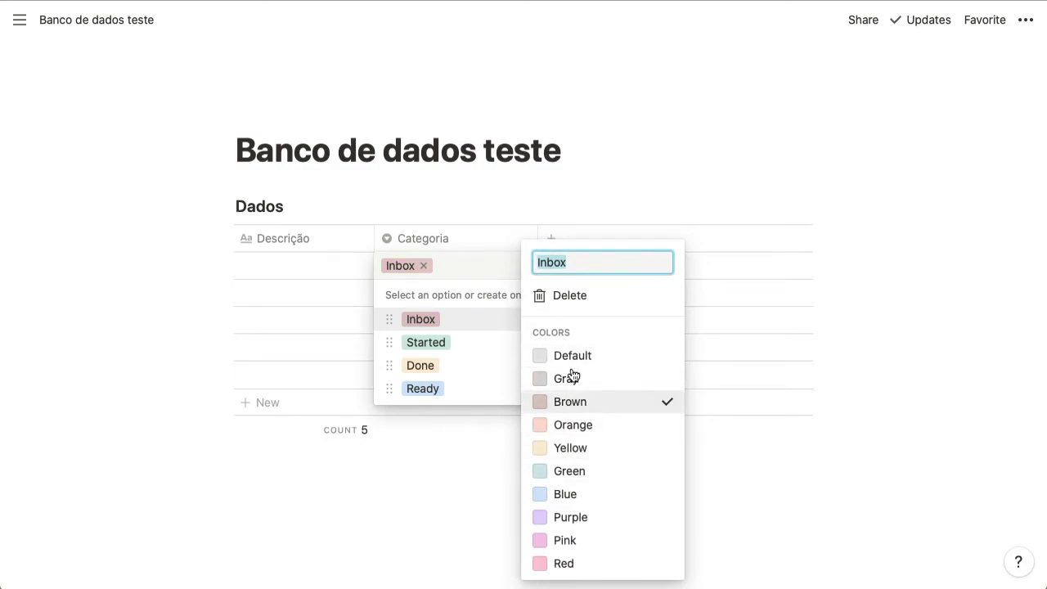
click(496, 335)
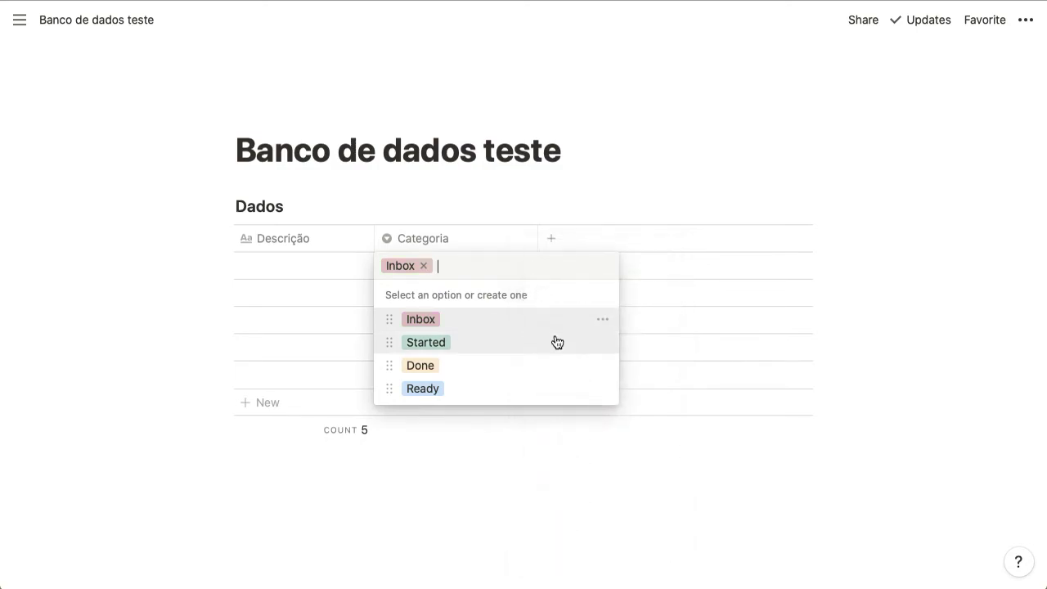
click(604, 344)
click(583, 448)
click(482, 374)
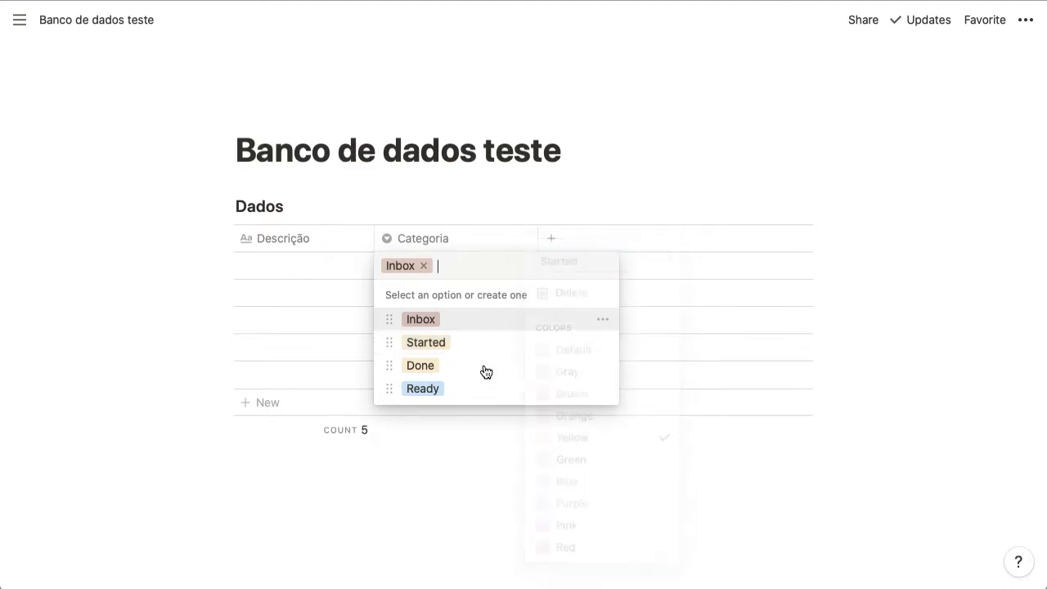
- Change the Done option's color to Green and the Ready option's color to Red, and close the option list
click(603, 366)
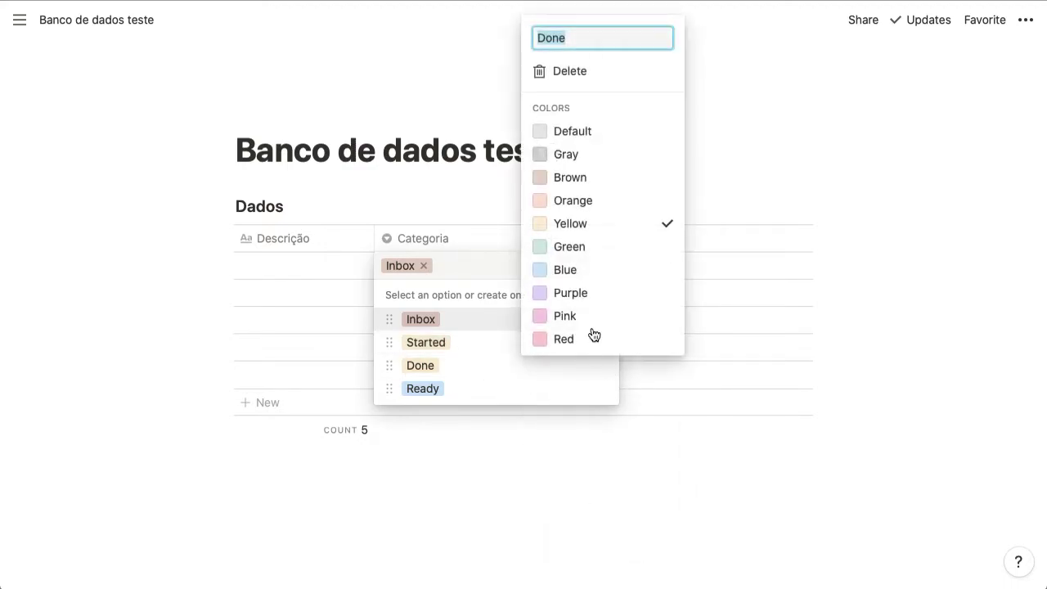
click(575, 248)
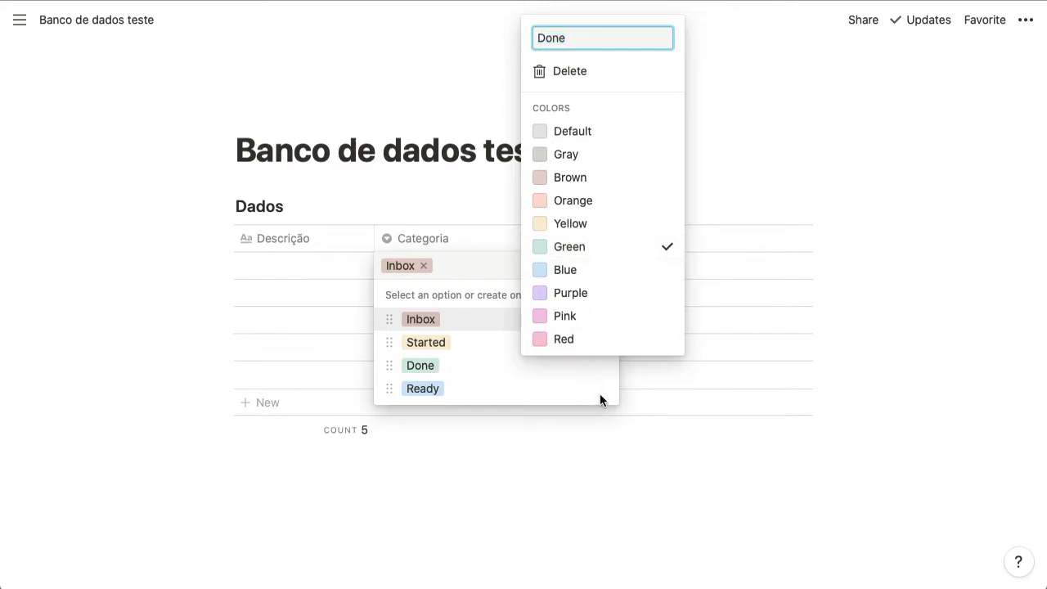
click(599, 394)
click(601, 395)
click(581, 361)
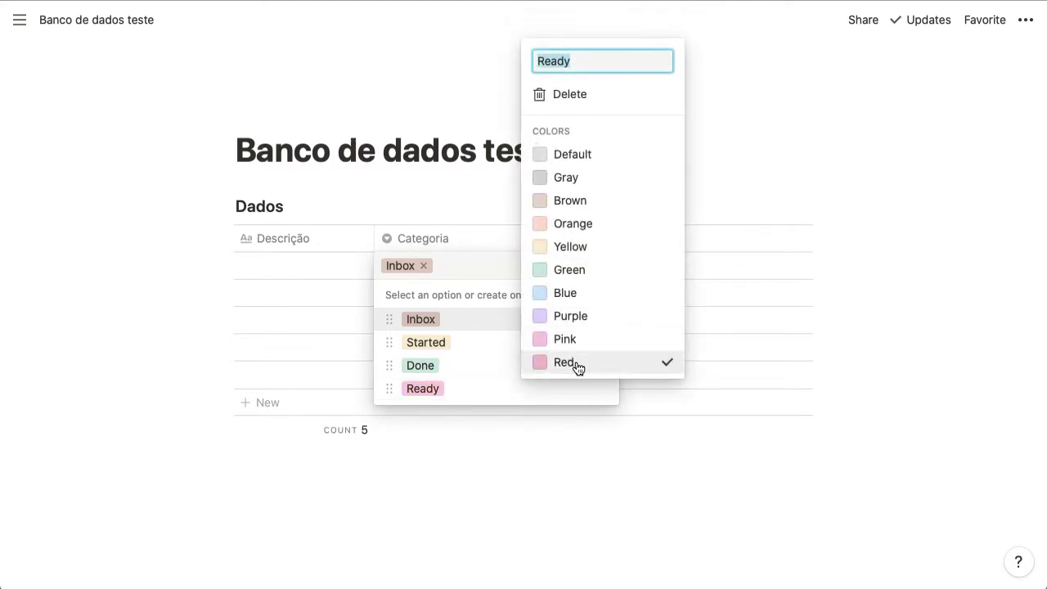
click(296, 301)
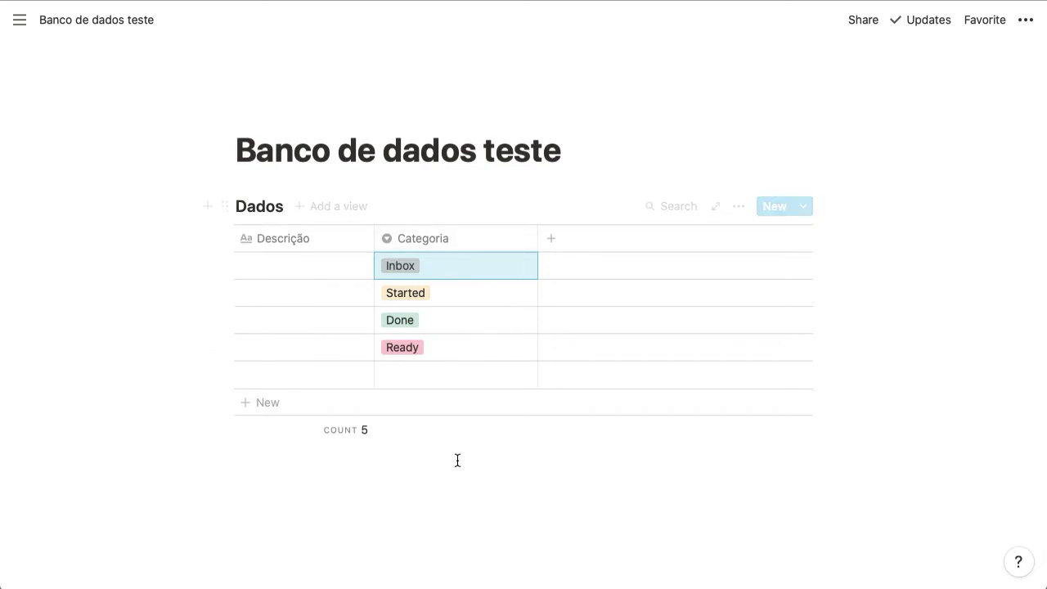
- Assign the Inbox category to the fifth row and narrow the Categoria column to just fit its title
click(447, 378)
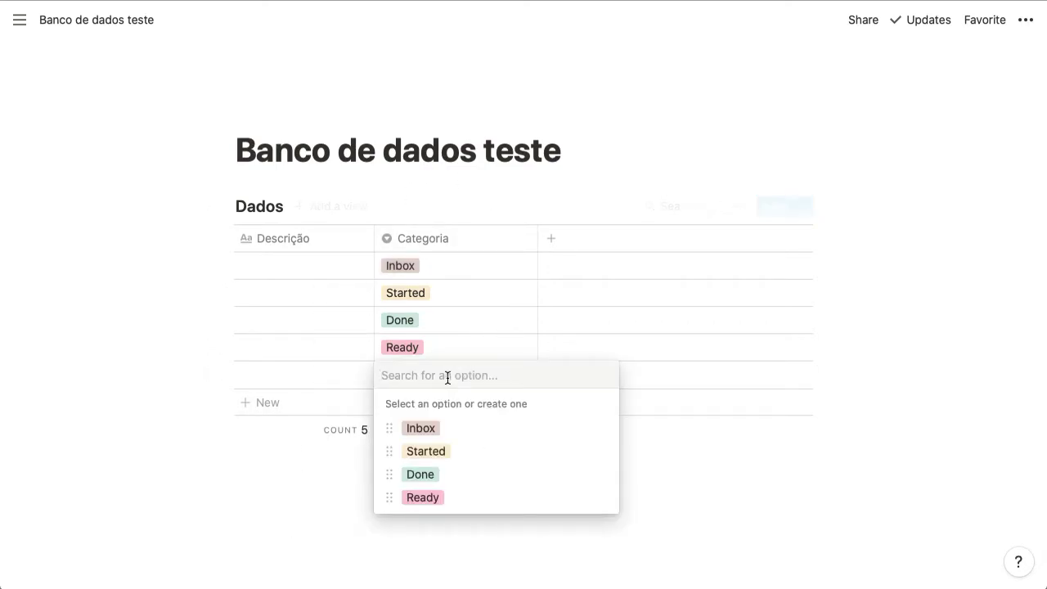
click(447, 426)
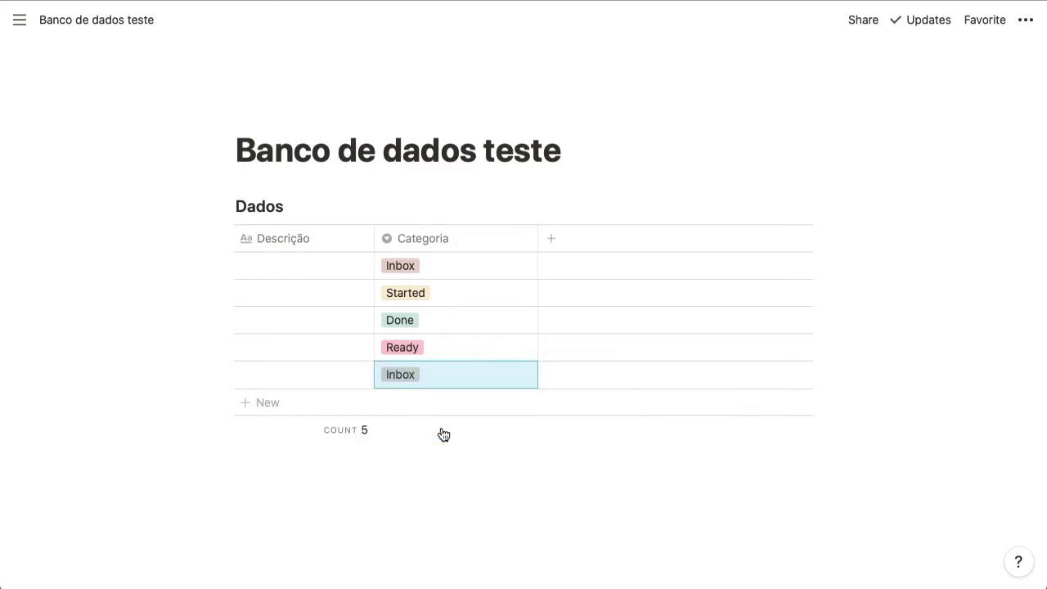
click(517, 330)
key(Escape)
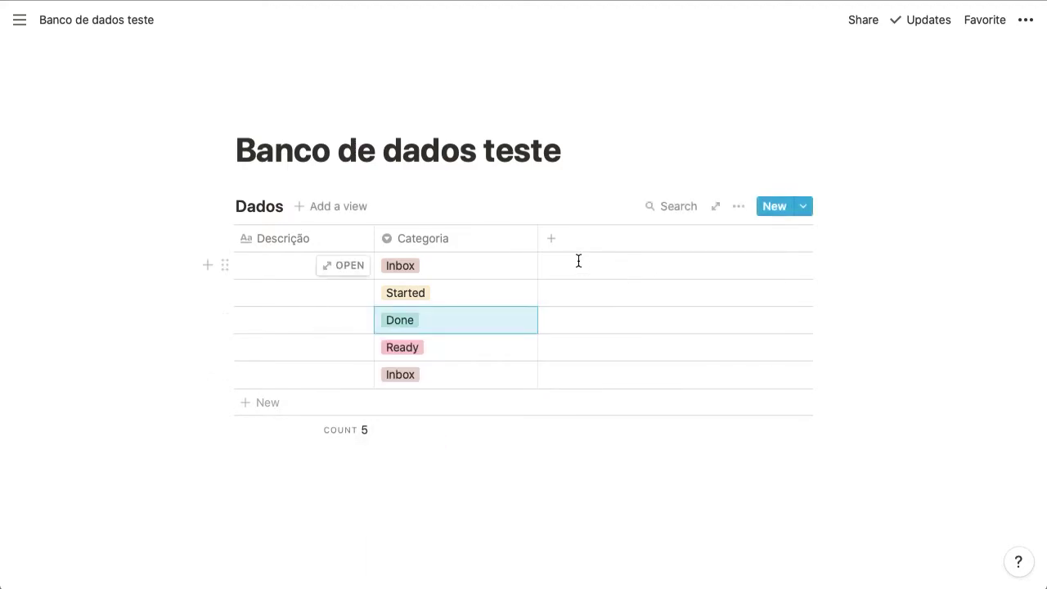
drag(537, 238, 456, 238)
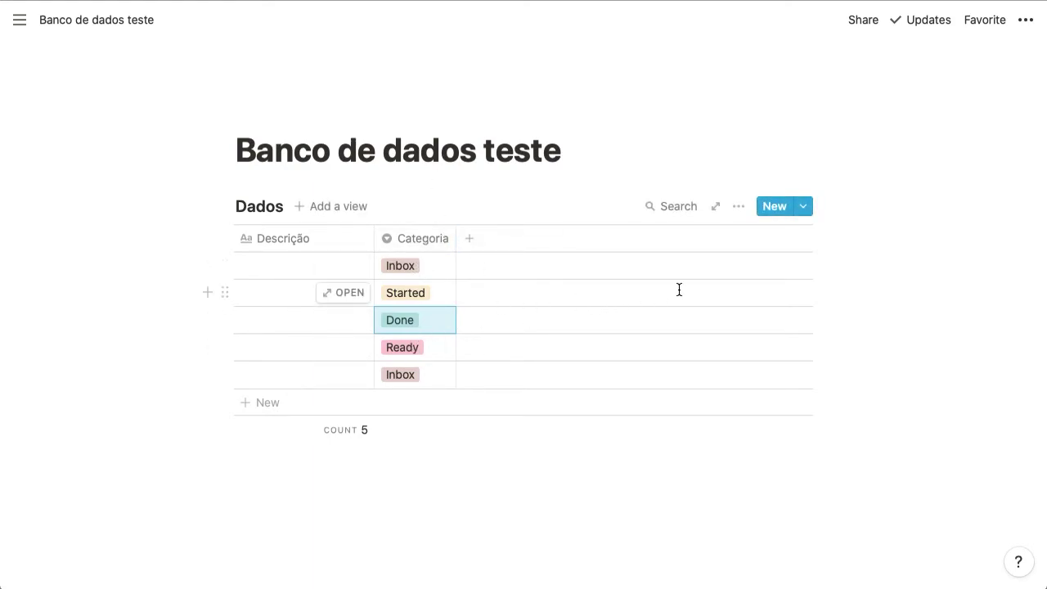
- Add a column named "Data" after Categoria and set its property type to Date
click(471, 239)
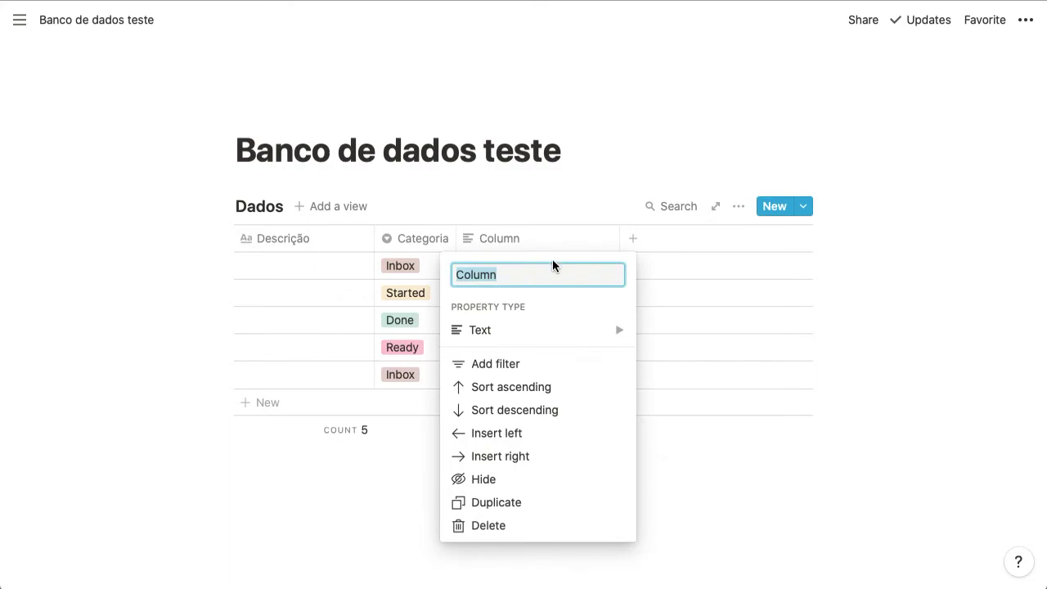
text(Data)
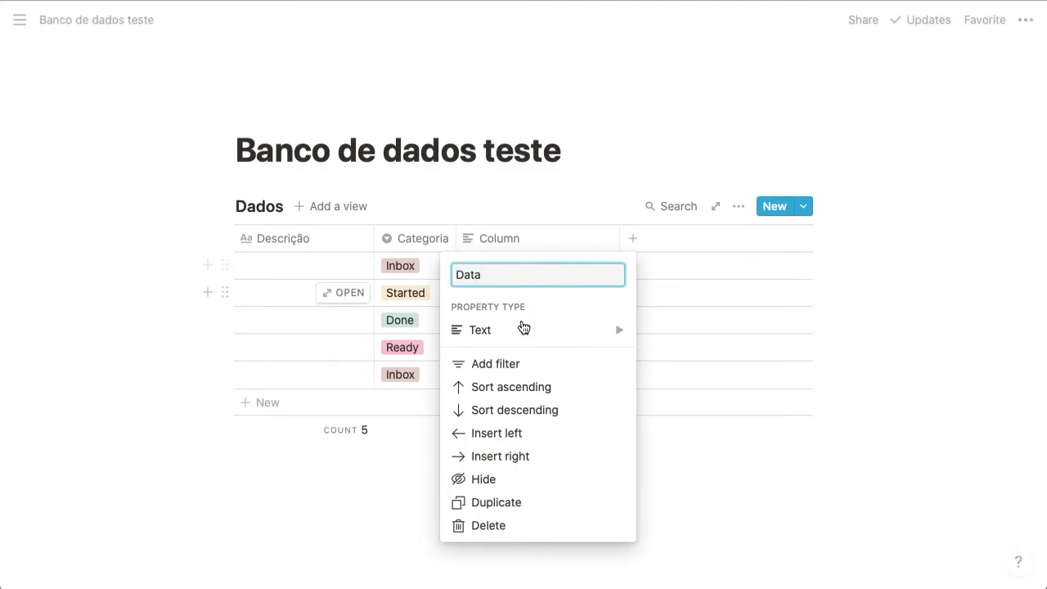
mouse_move(516, 338)
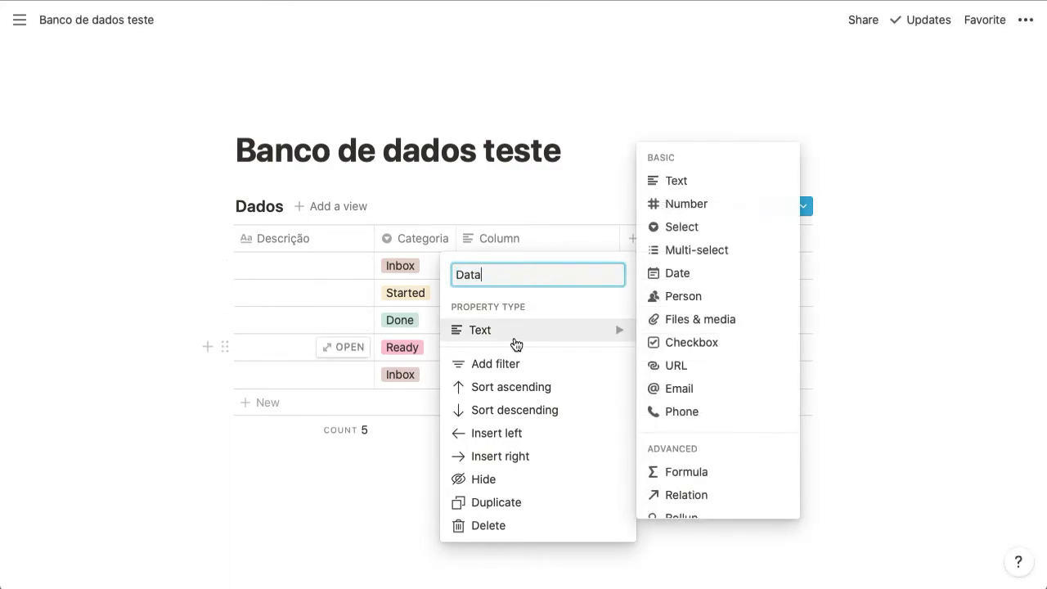
click(690, 282)
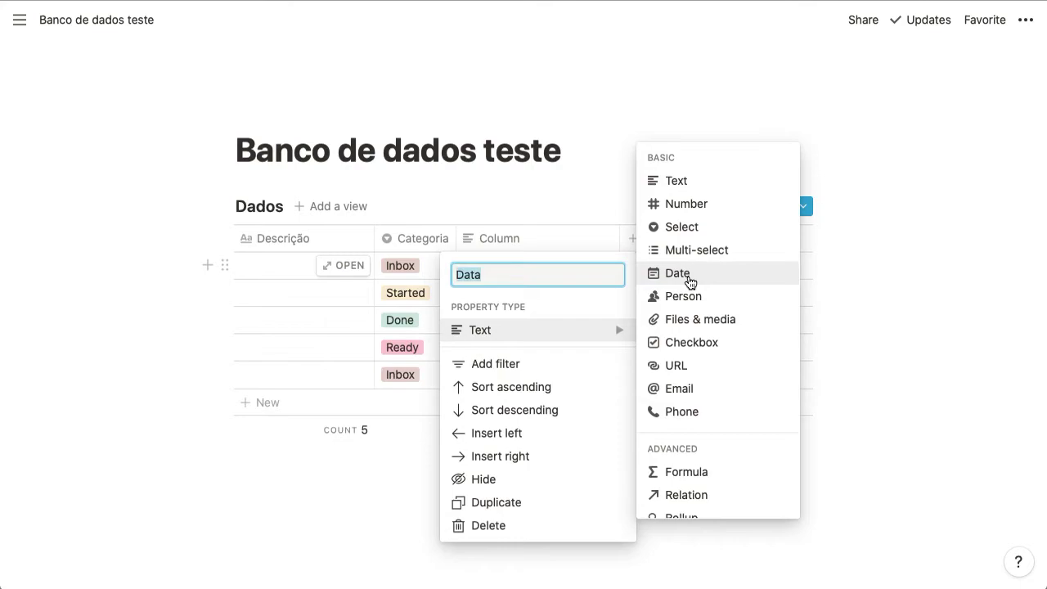
- Change the Data column's type to Multi-select and give the first row the new options 1, 2 and 3
click(496, 238)
mouse_move(592, 331)
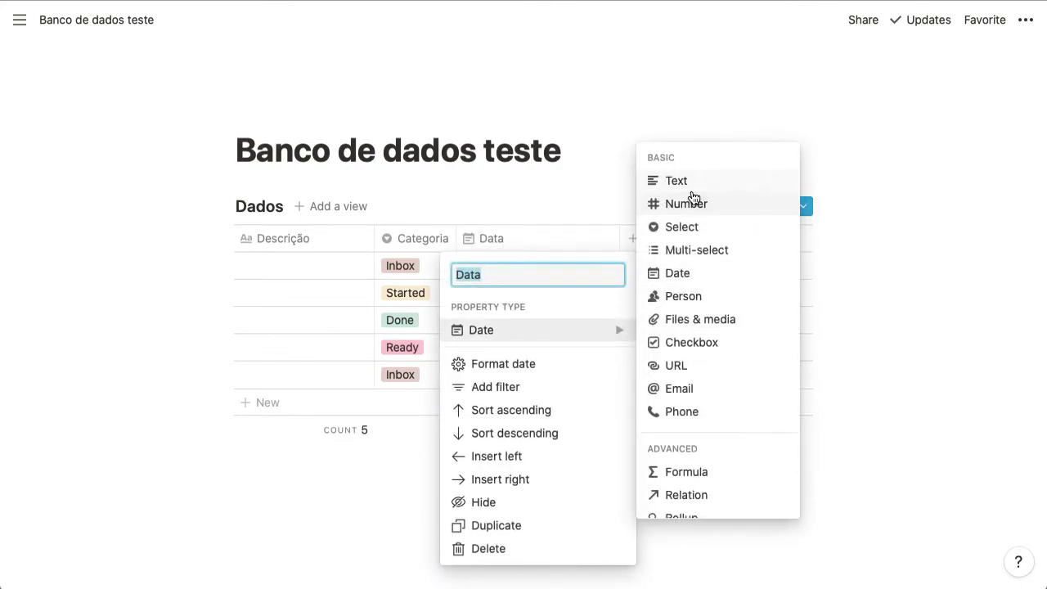
click(711, 260)
click(520, 267)
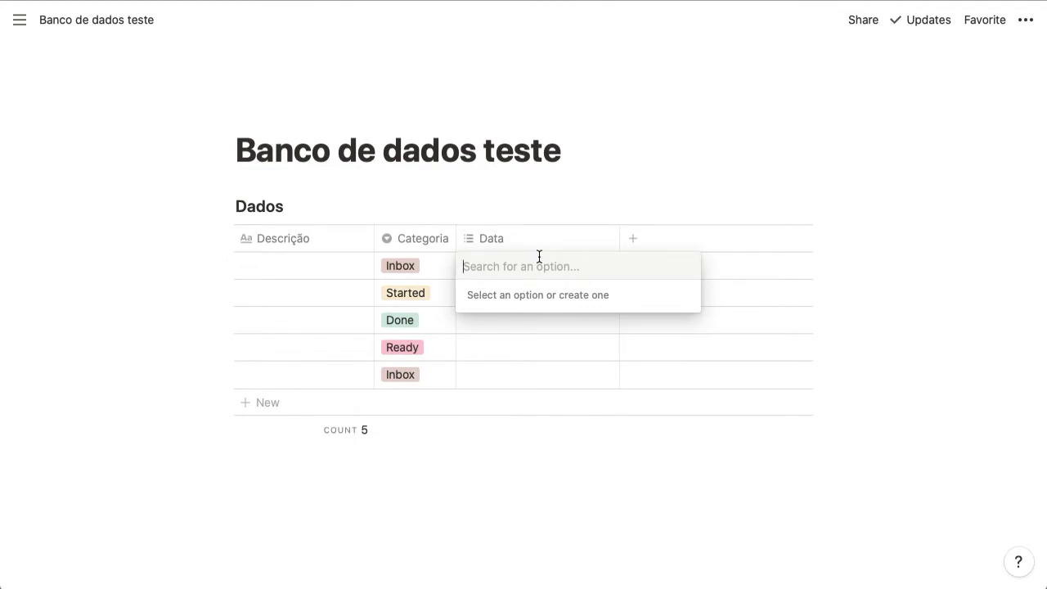
text(1)
key(Return)
text(2\)
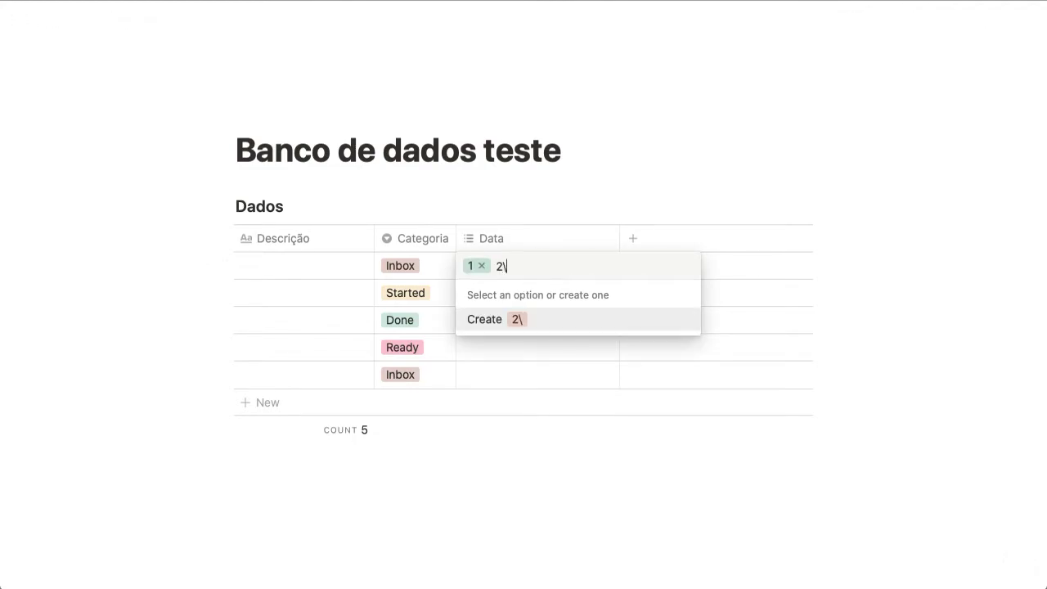
key(BackSpace)
key(Return)
text(3)
key(Return)
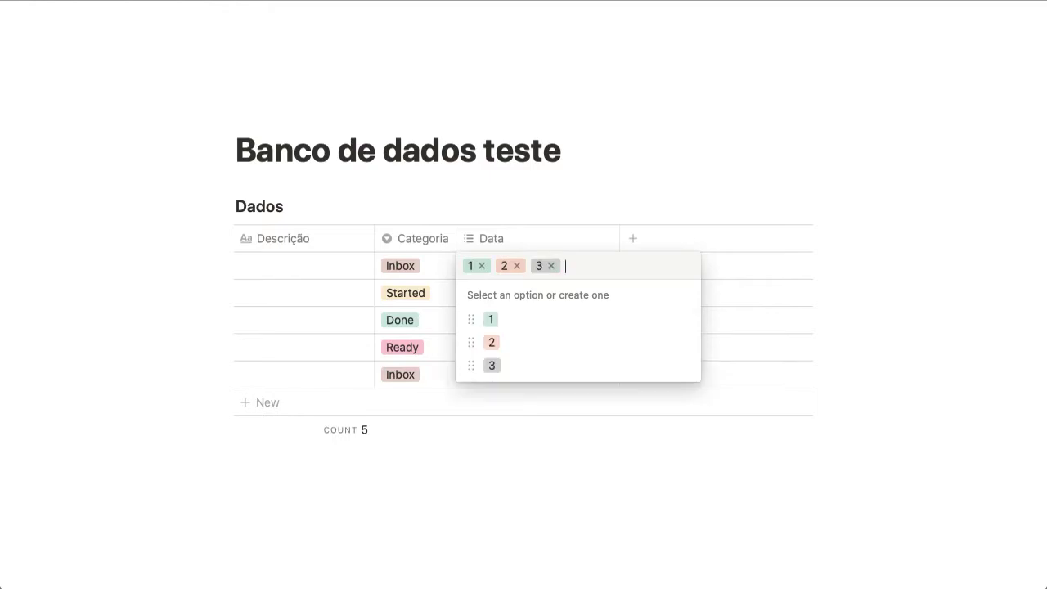
key(Escape)
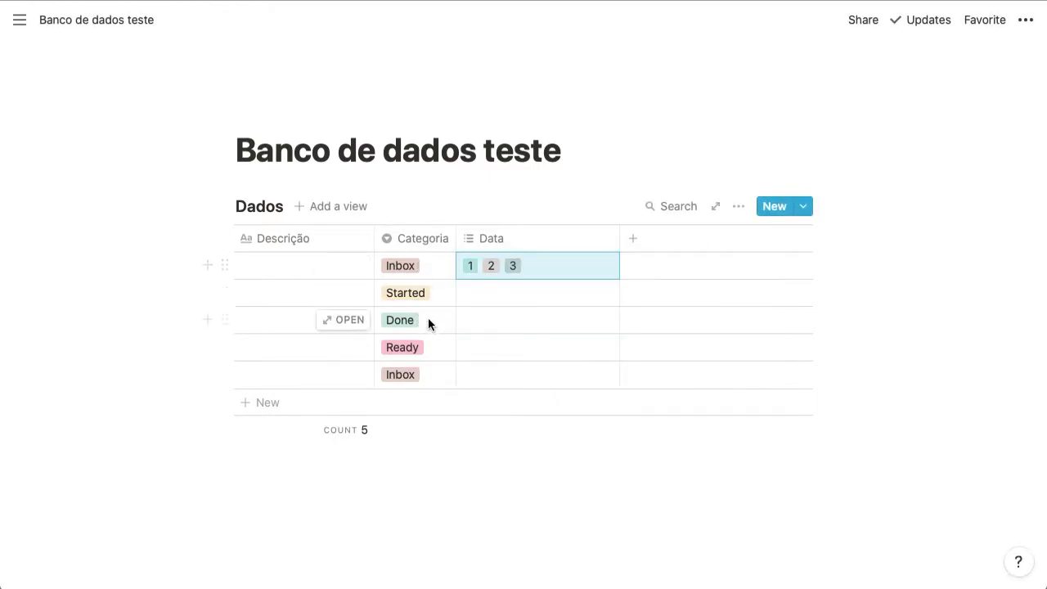
- Set the Data column's property type back to Date and make the column as narrow as Categoria
click(526, 245)
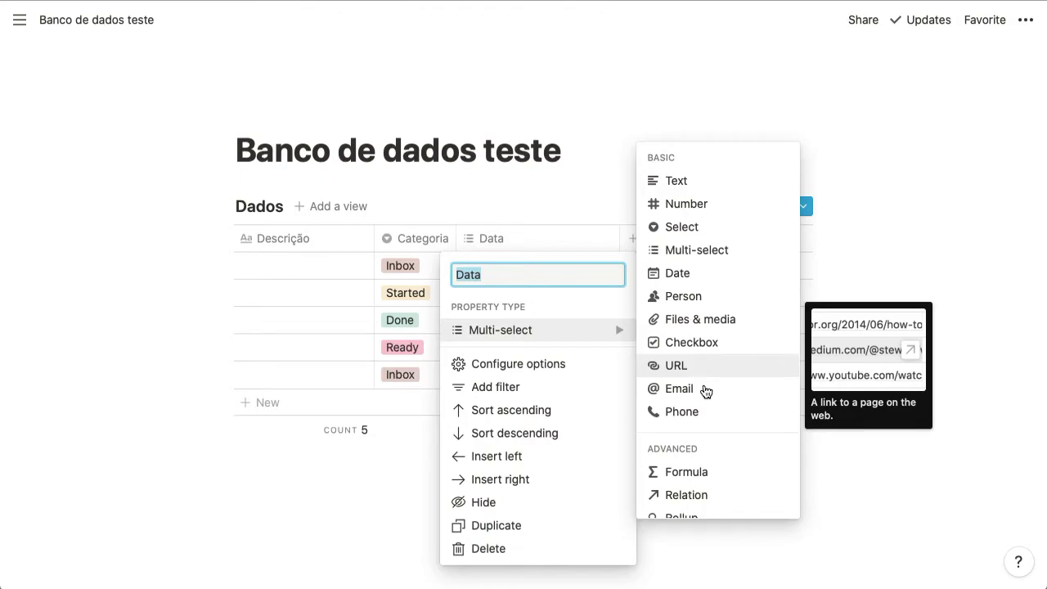
scroll(716, 442, down, 3)
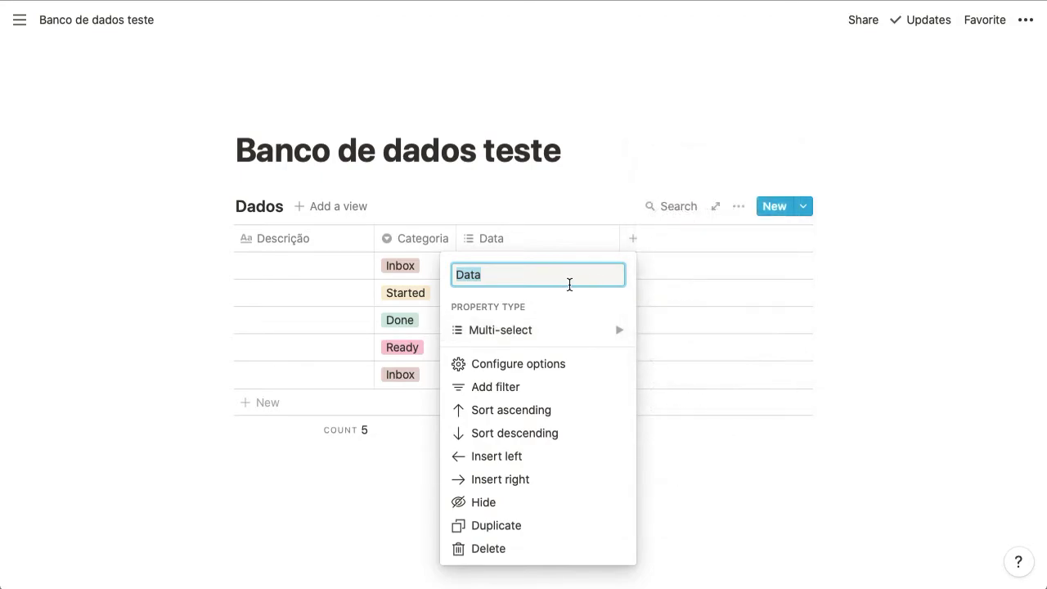
click(692, 273)
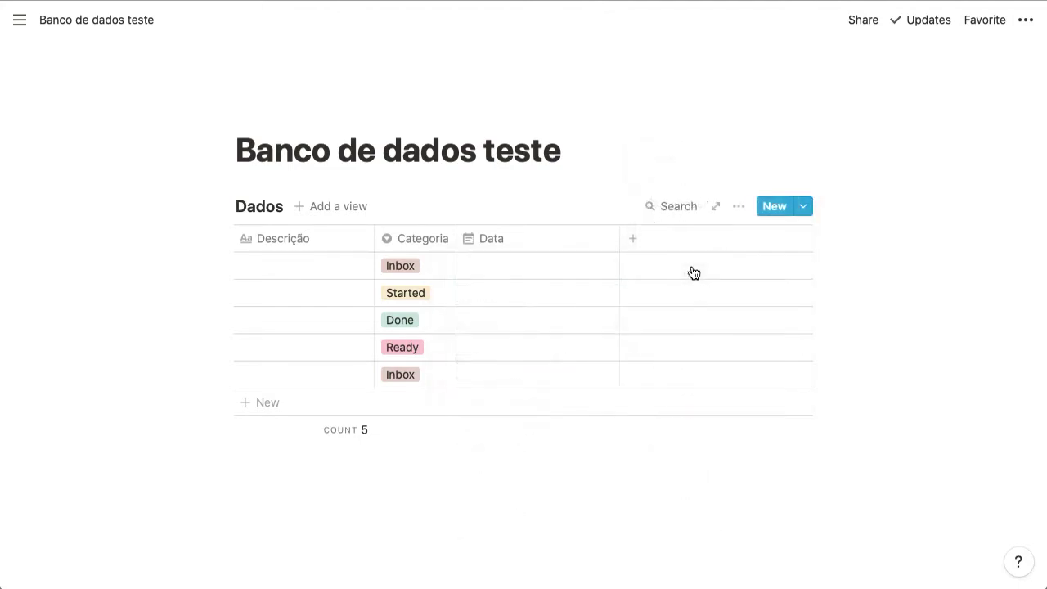
drag(619, 238, 504, 245)
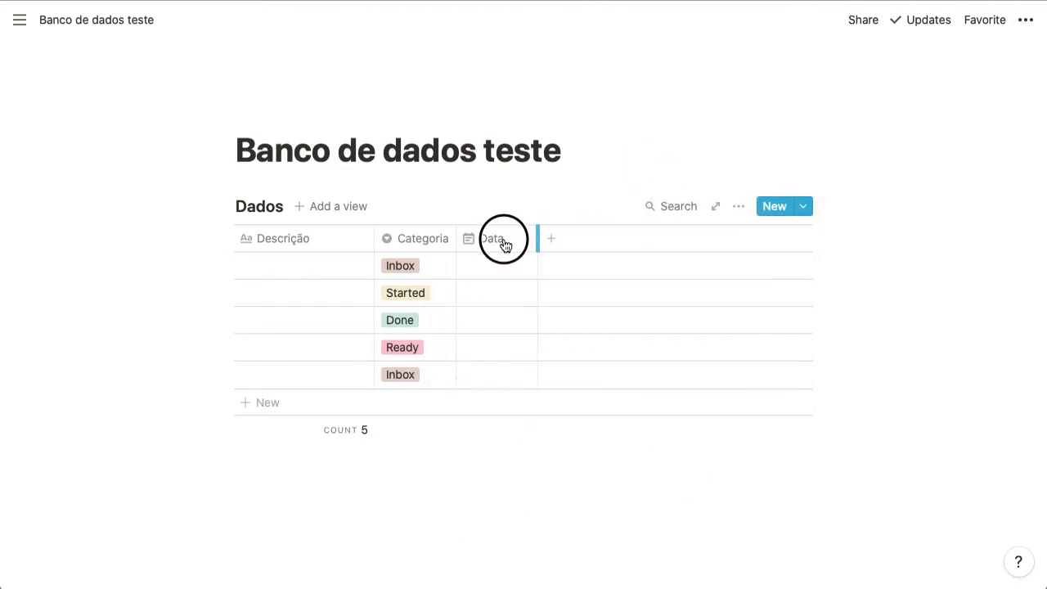
- Add a column named "Feito" with the Date property type and make it as narrow as the Data column
click(552, 238)
text(Feito)
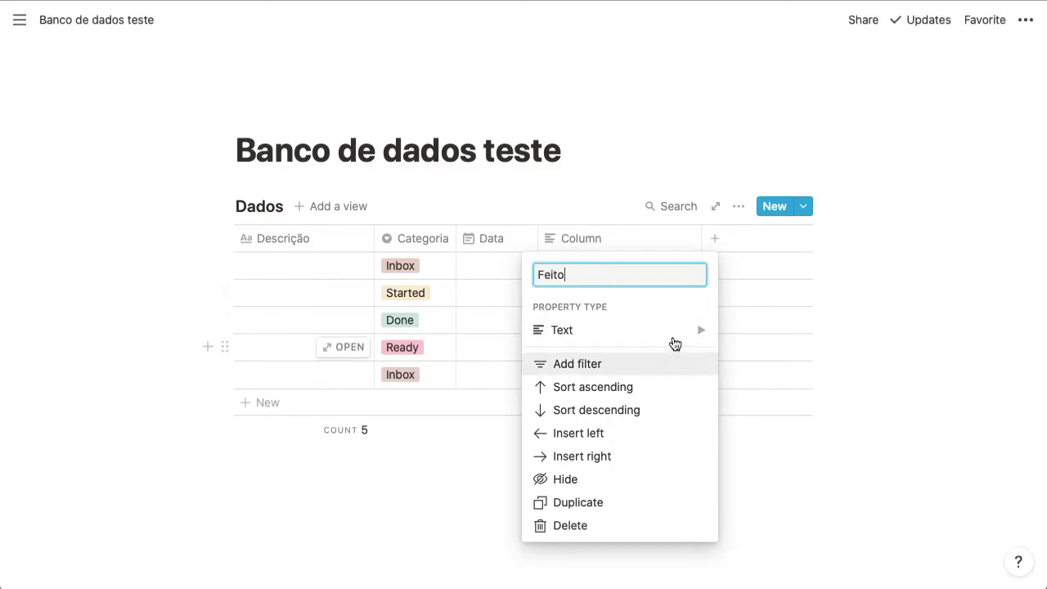
mouse_move(685, 329)
click(777, 276)
drag(702, 238, 589, 245)
- Add a column named "Status" after Feito with the Formula property type and make it as narrow as the Feito column
click(641, 235)
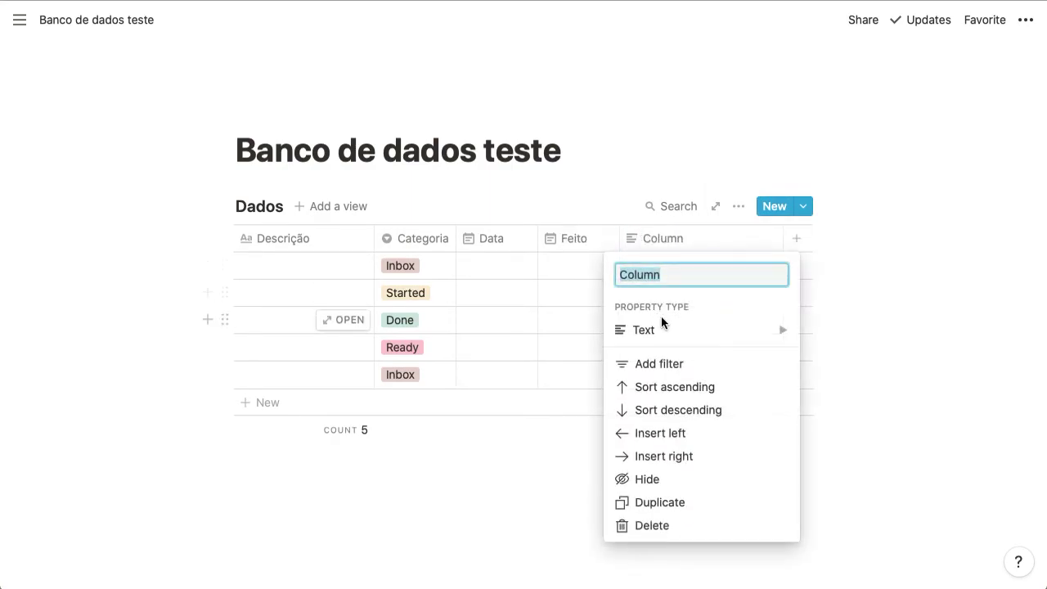
mouse_move(680, 332)
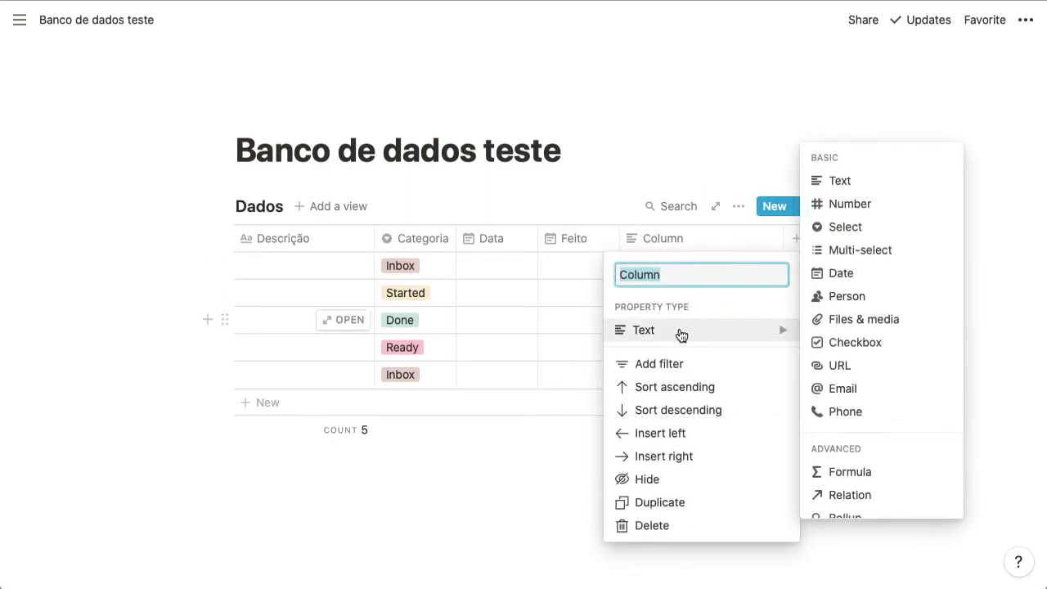
click(850, 473)
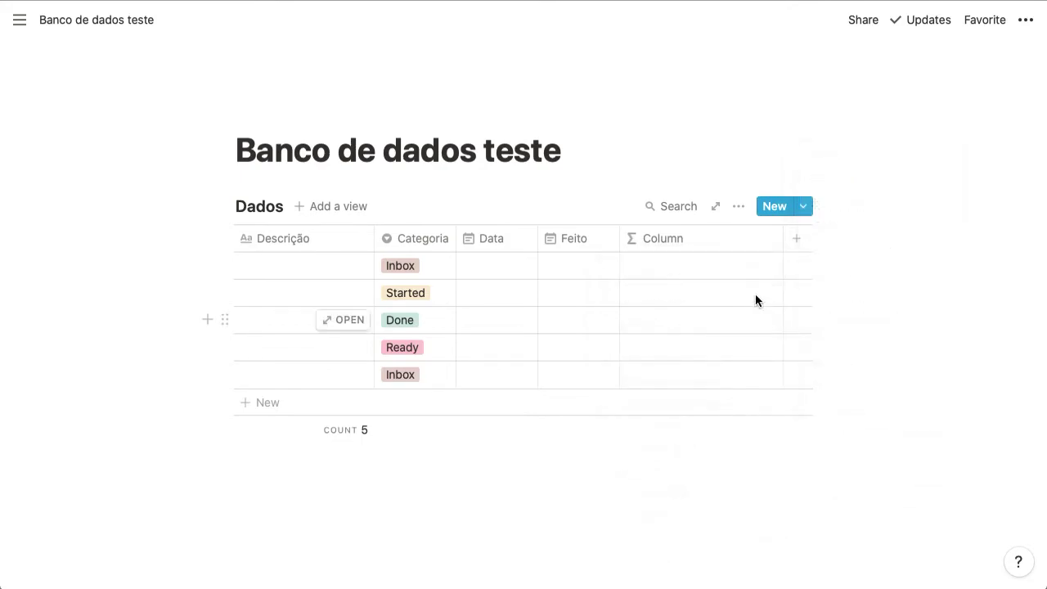
click(712, 241)
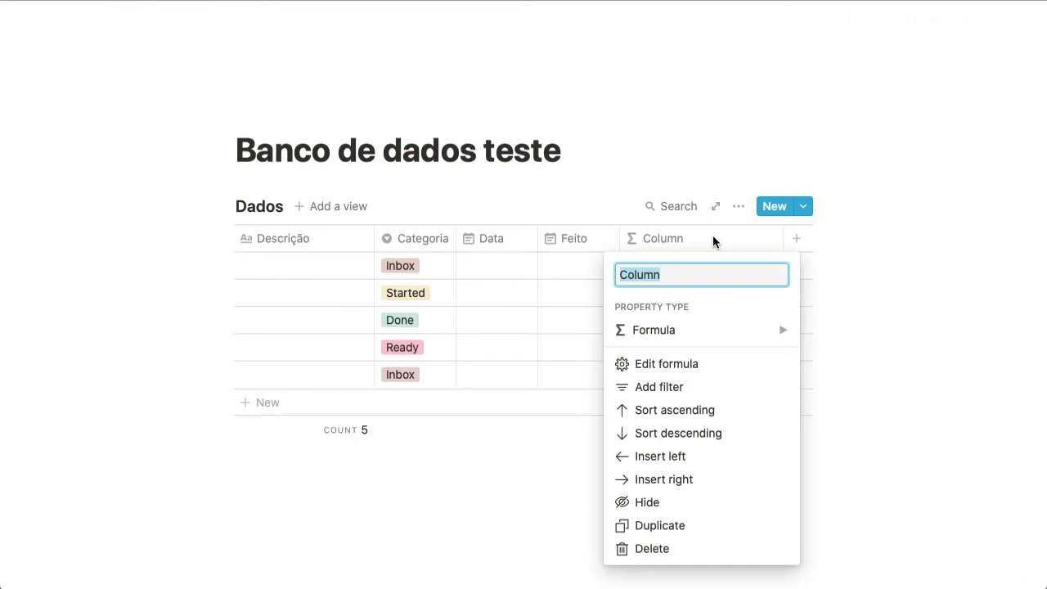
text(Sta)
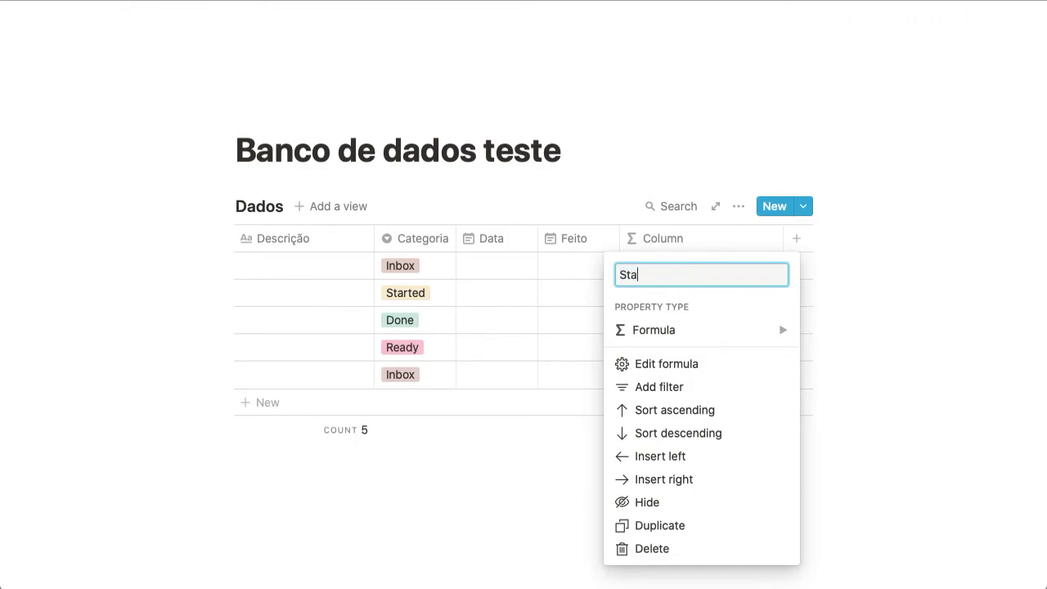
text(tus)
key(Return)
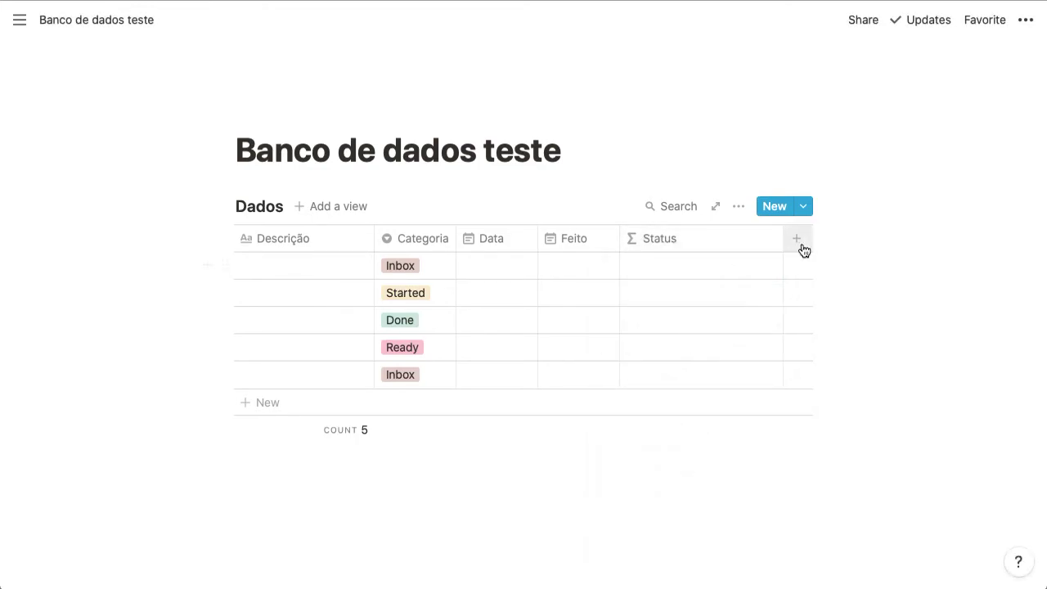
drag(783, 242, 690, 257)
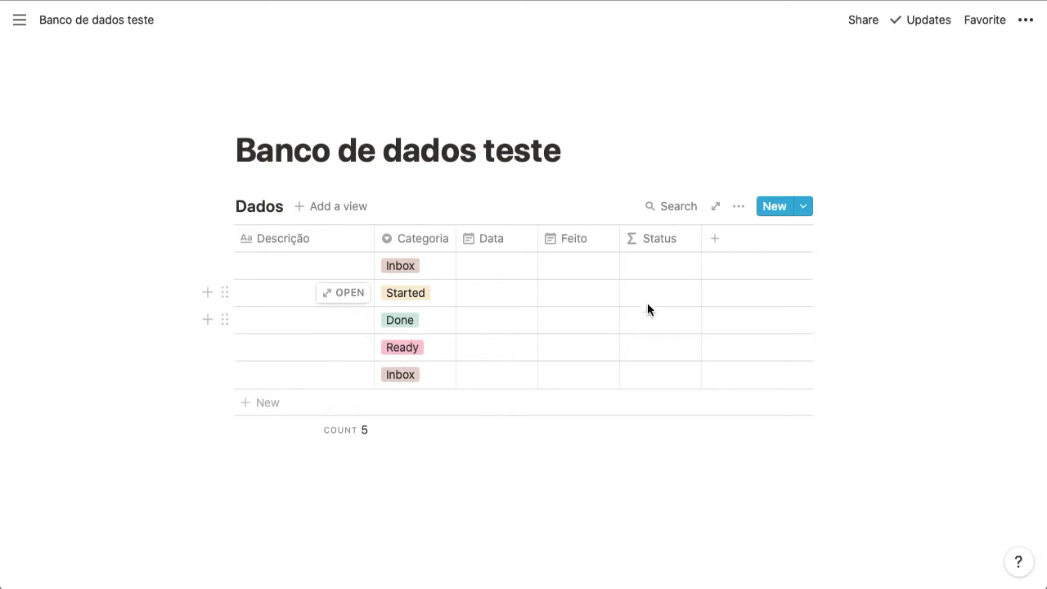
- Set both the Data and Feito dates of the first row to Dec 11, 2020
click(484, 261)
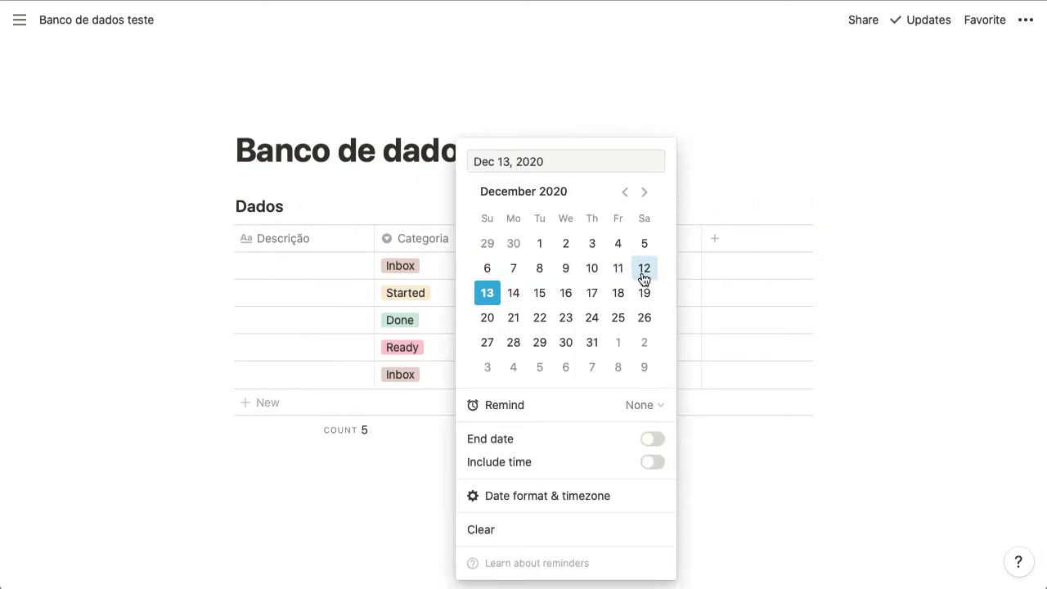
click(616, 270)
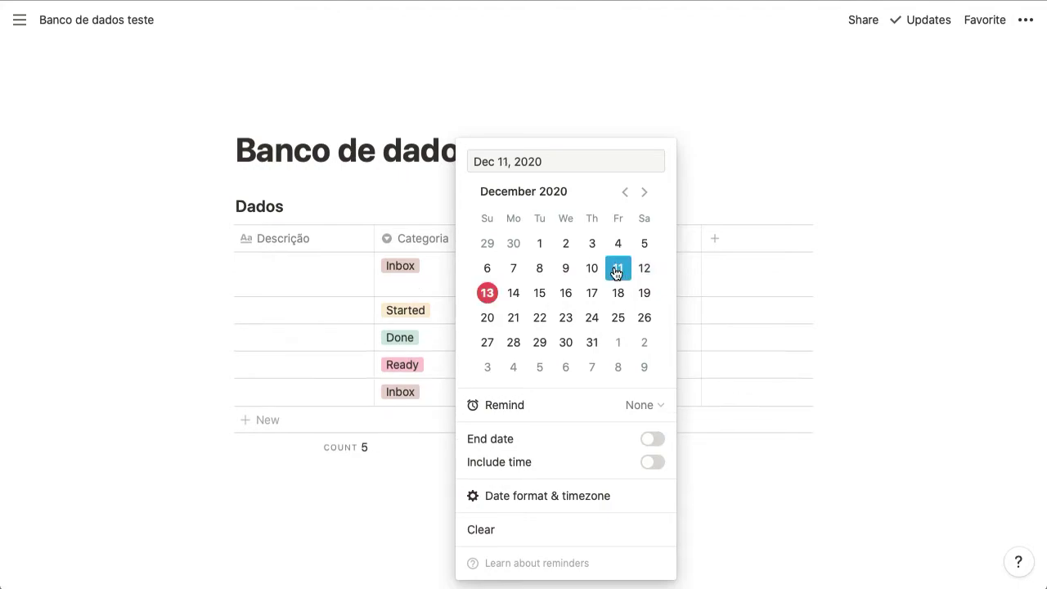
click(732, 350)
click(562, 281)
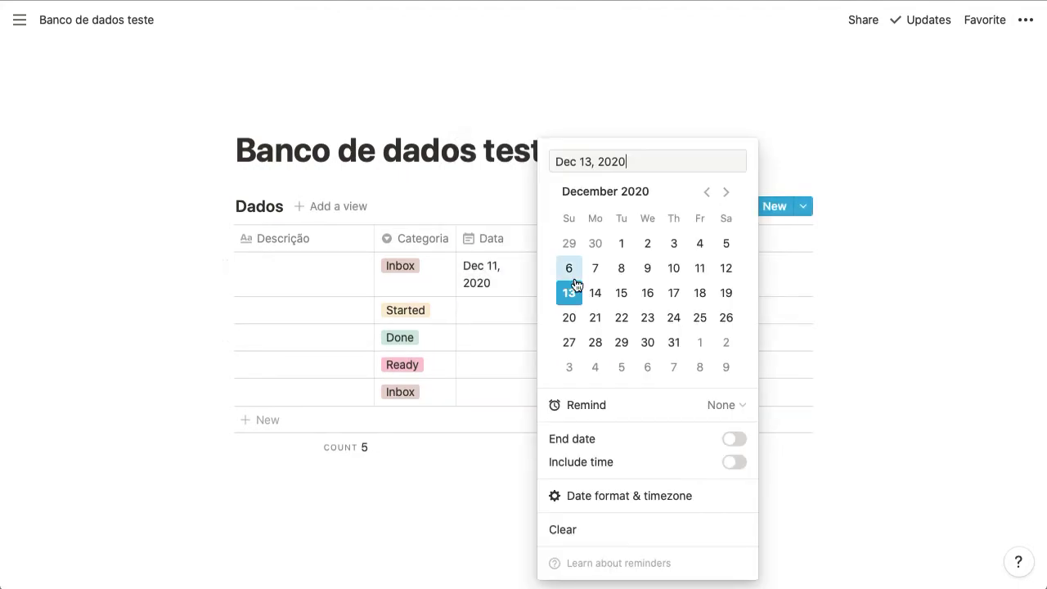
click(700, 270)
click(762, 302)
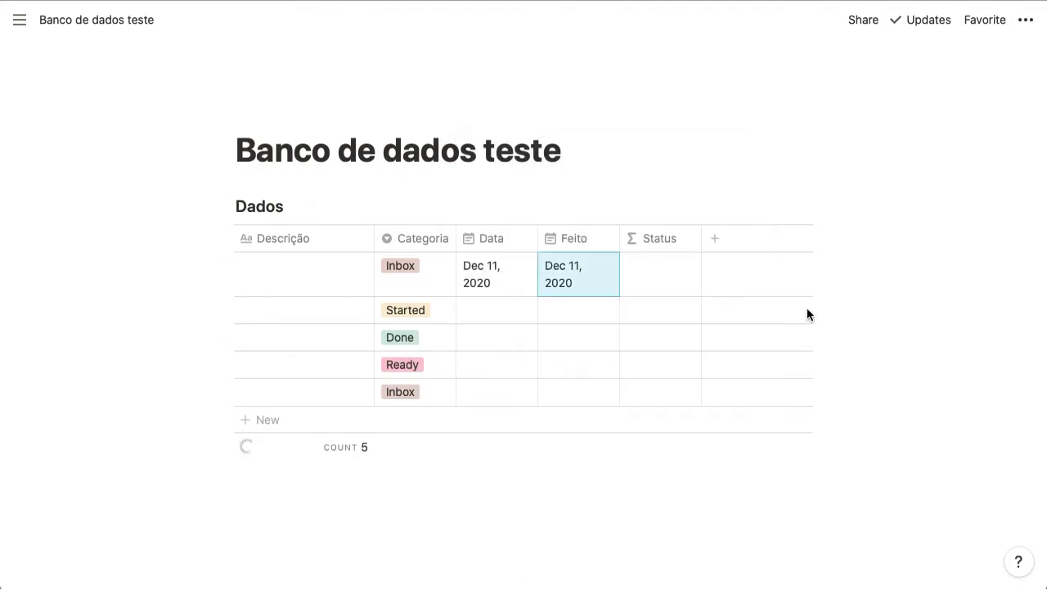
- Open the Status column's formula editor and look through the available properties, constants and operators
click(635, 265)
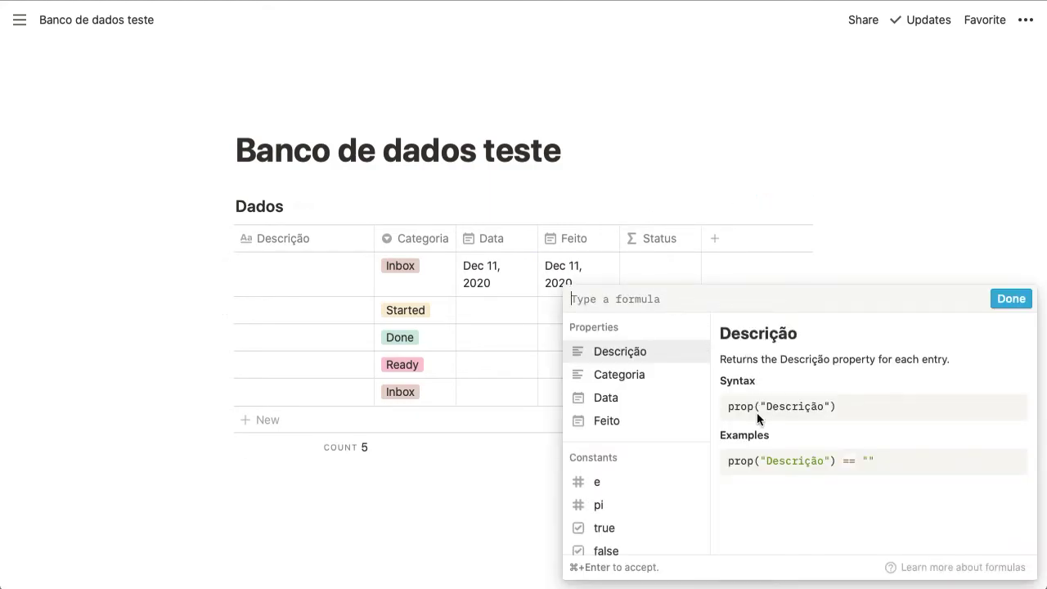
scroll(661, 496, down, 2)
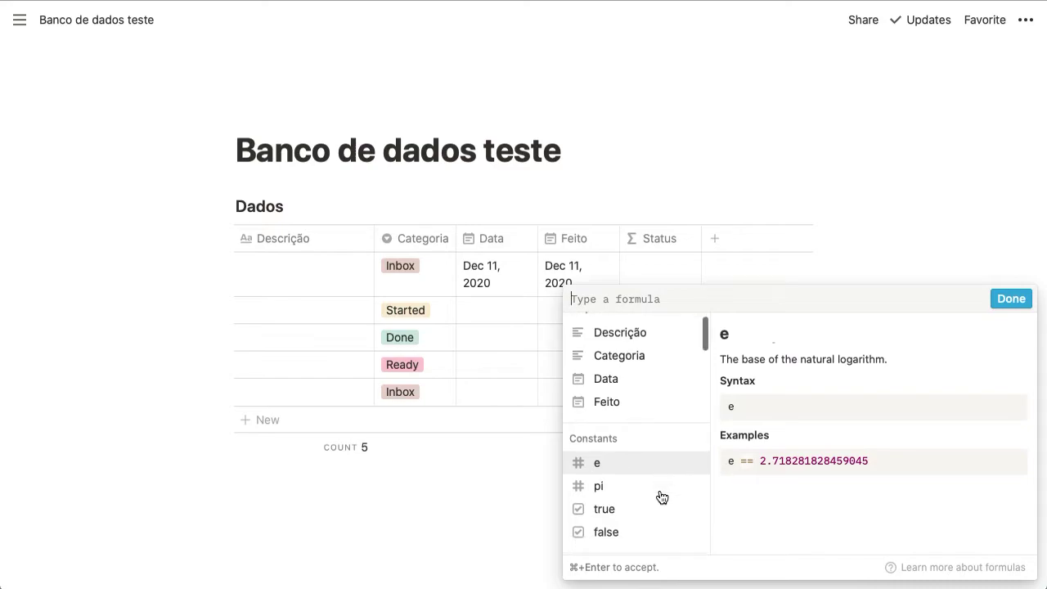
scroll(661, 496, down, 10)
scroll(661, 495, up, 8)
scroll(661, 497, up, 4)
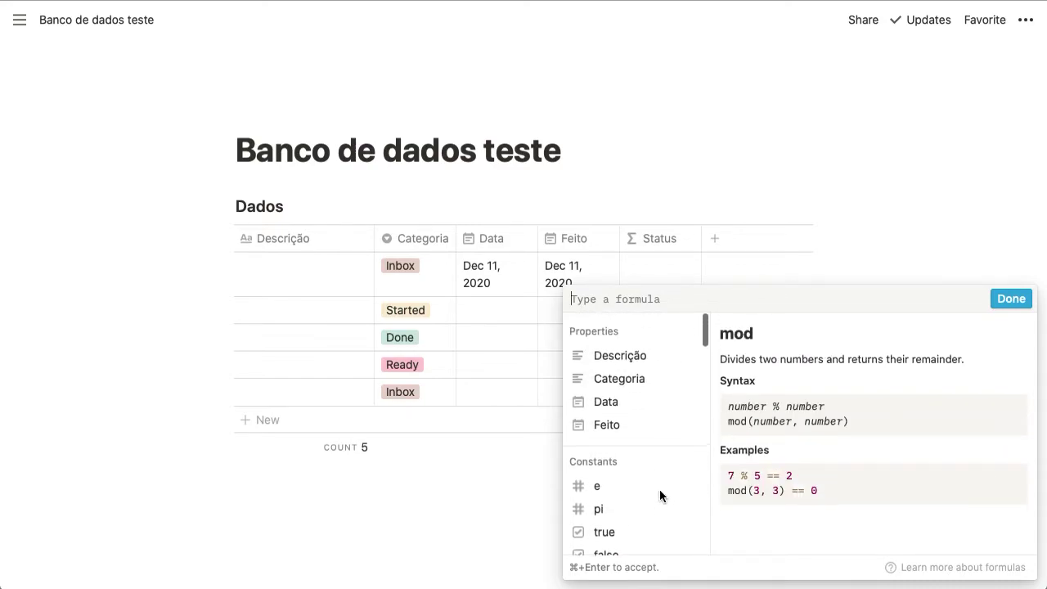
scroll(659, 496, down, 2)
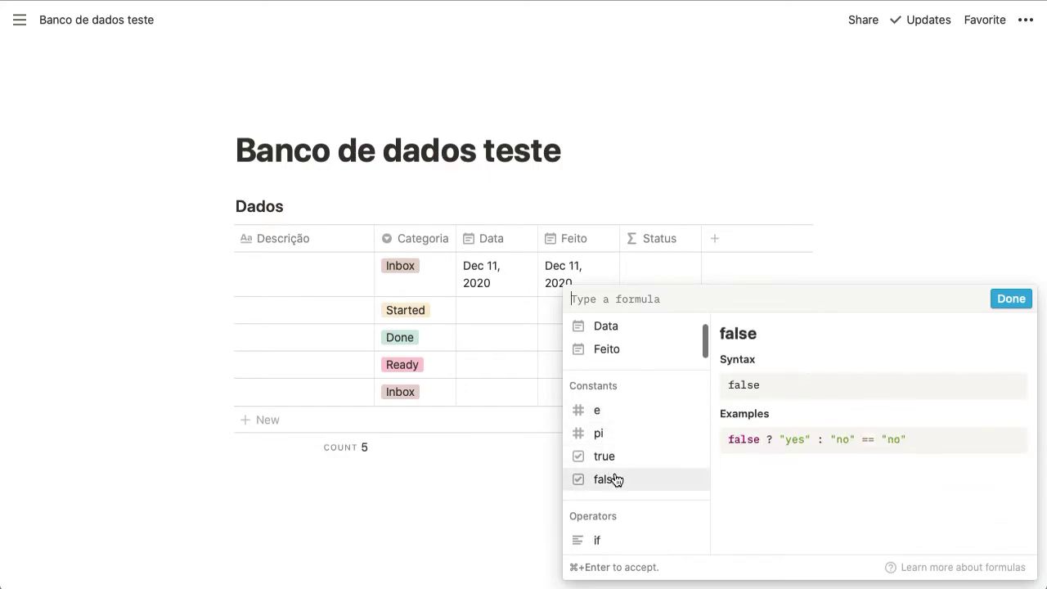
scroll(615, 479, down, 3)
scroll(617, 480, down, 1)
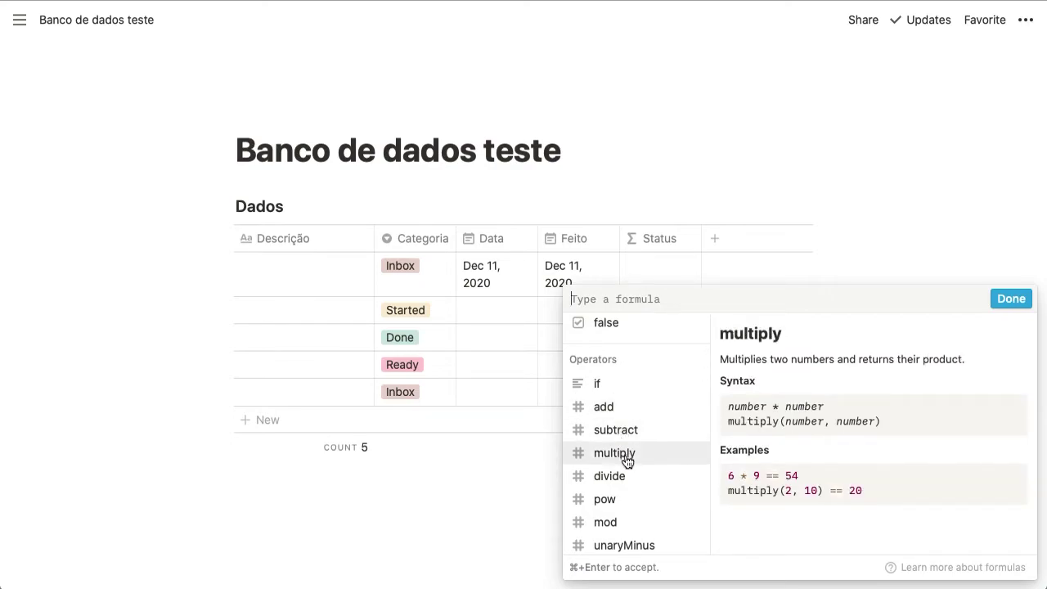
scroll(638, 530, down, 3)
scroll(642, 533, up, 4)
scroll(634, 458, up, 3)
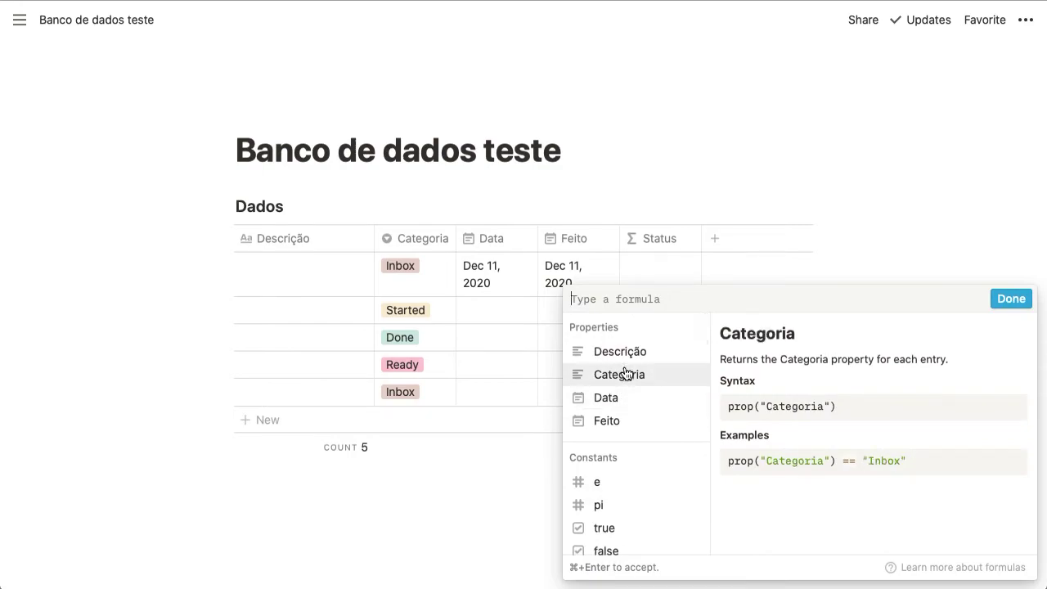
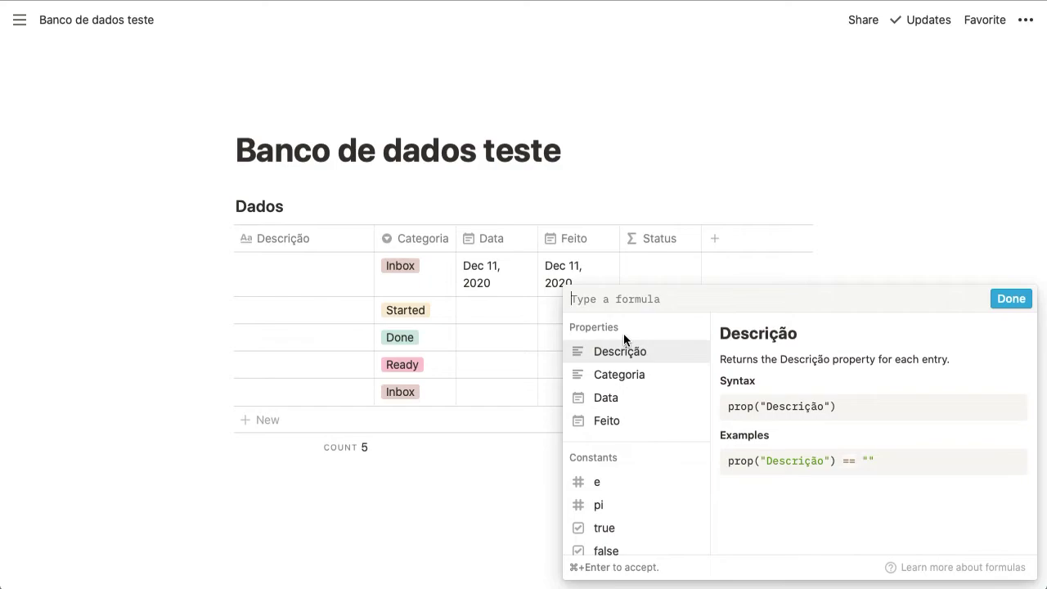
- Write the Status formula as prop("Data") - prop("Feito")
click(631, 399)
click(586, 300)
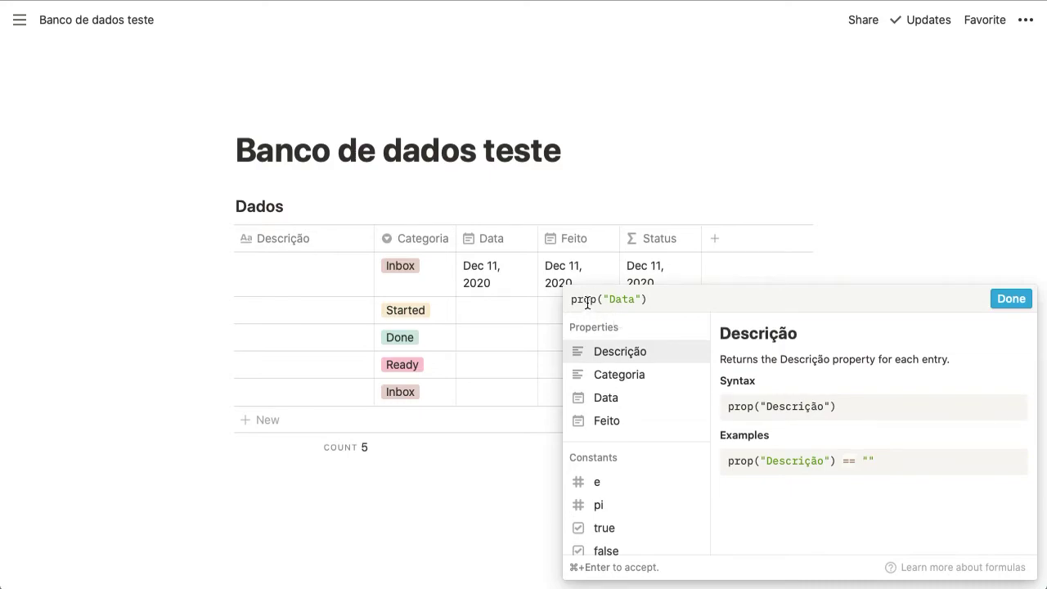
key(Right)
key(Right)
key(Right)
key(Right)
key(Right)
key(Right)
text(- )
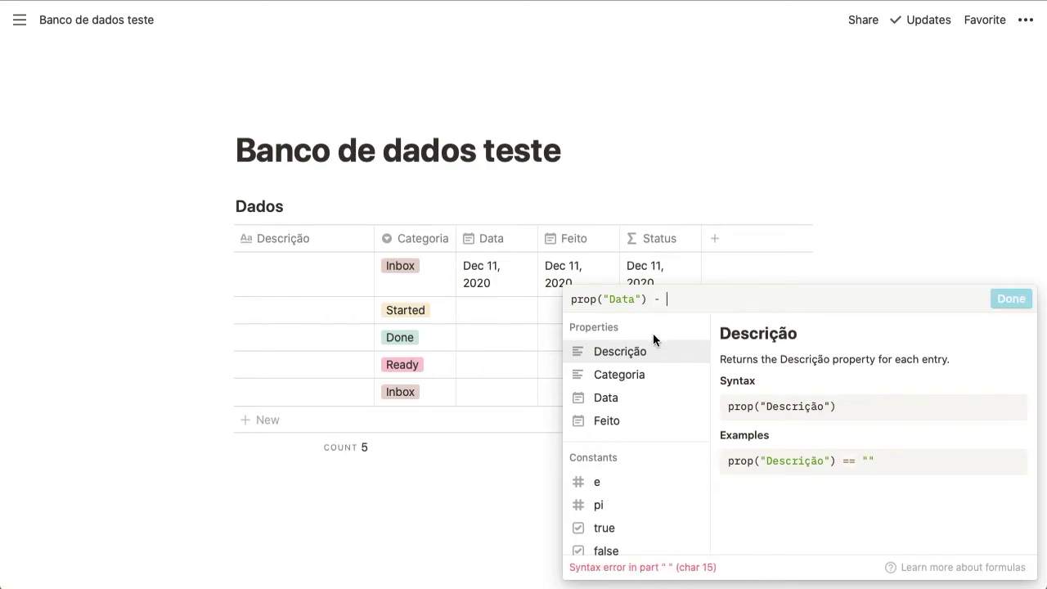
text(pro)
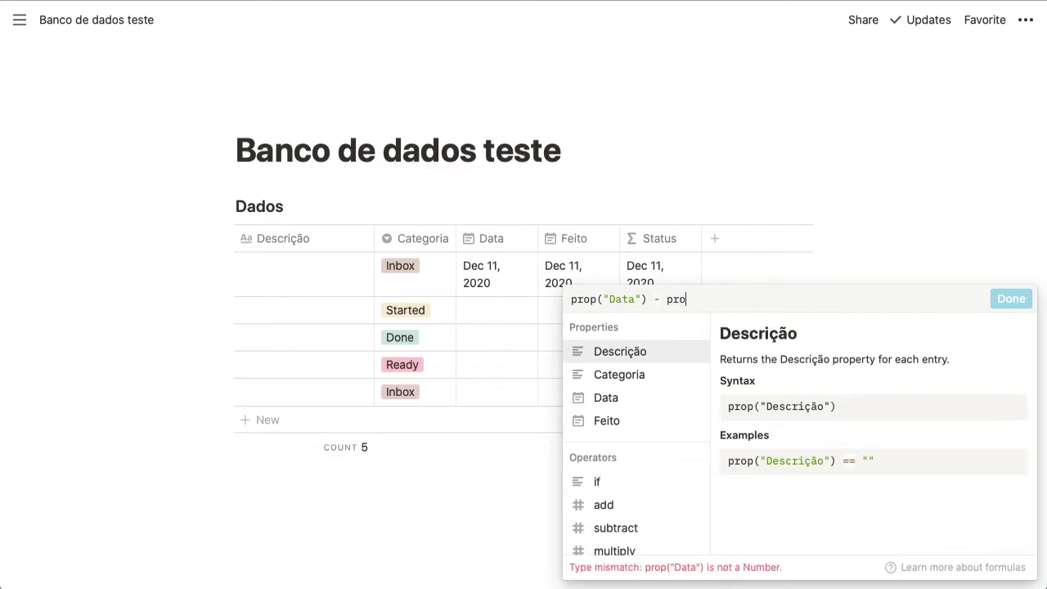
text(p()"Feito)
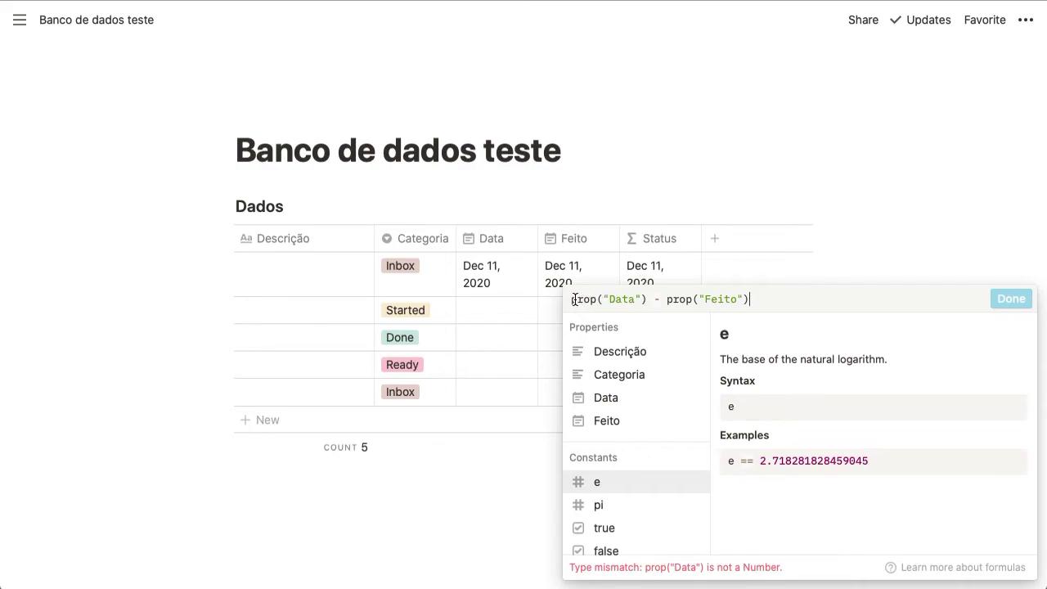
- Wrap both properties in toNumber so the Status formula reads toNumber(prop("Data")) - toNumber(prop("Feito")), and apply it
click(573, 299)
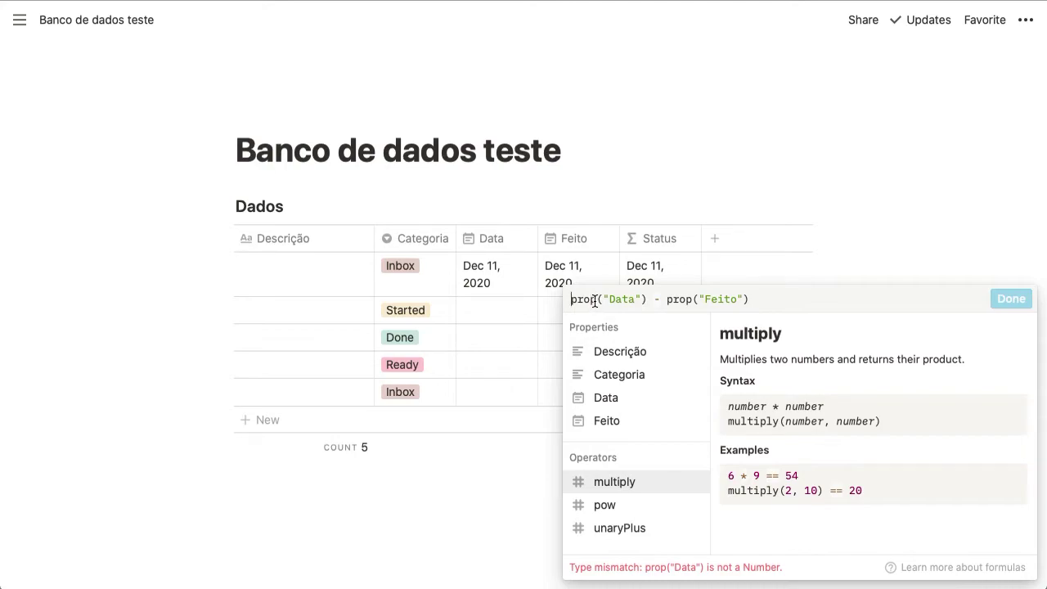
text(to)
text(Number)
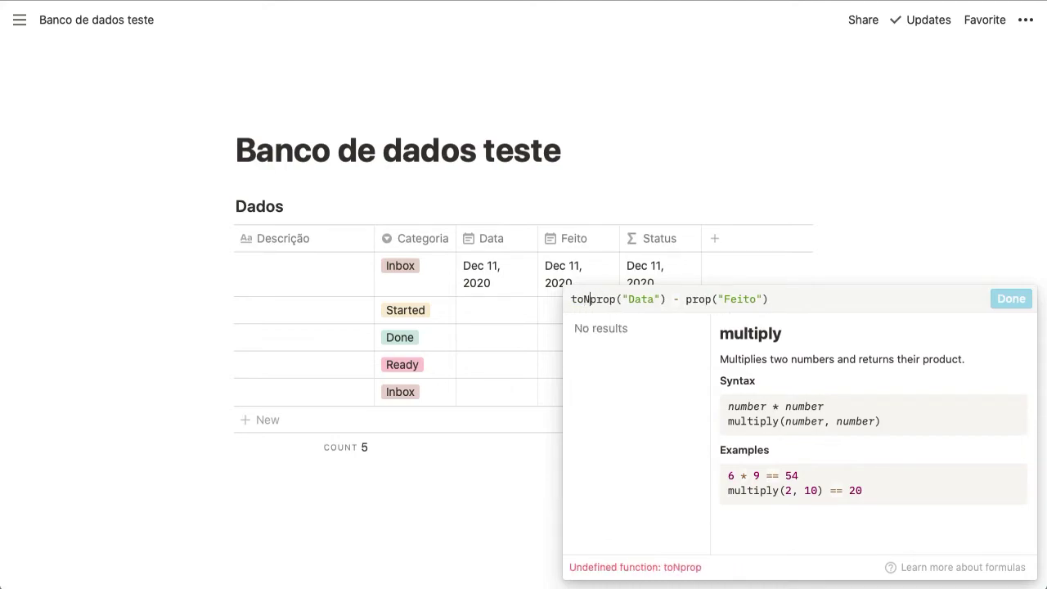
text(()
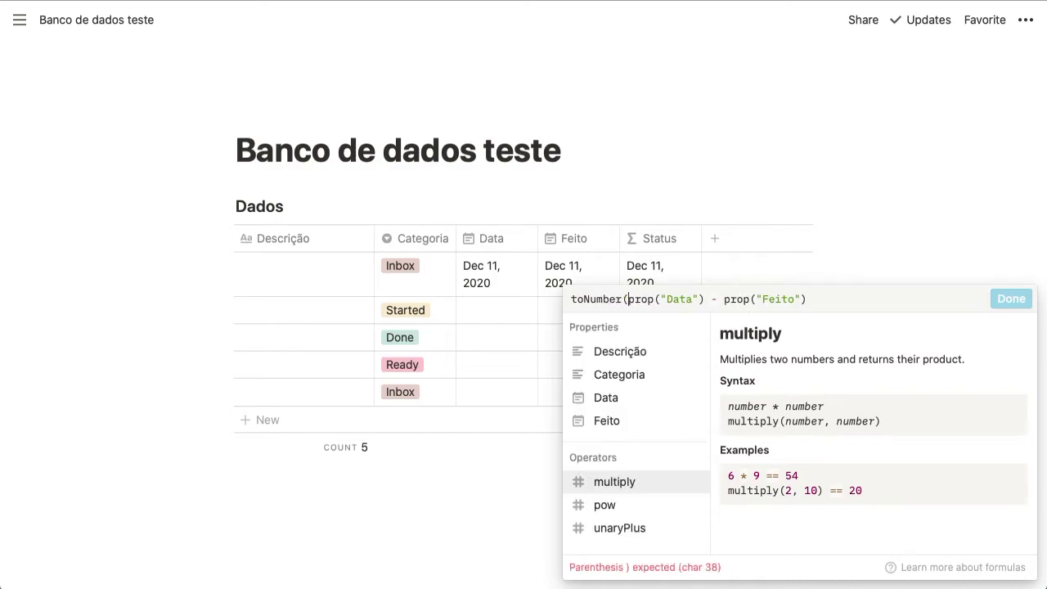
click(666, 298)
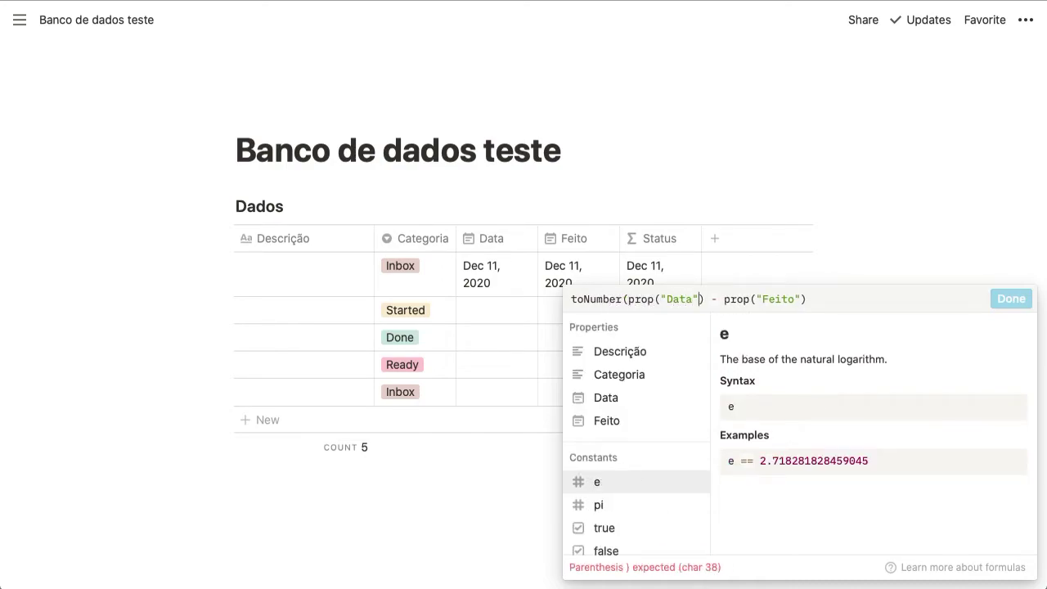
text())
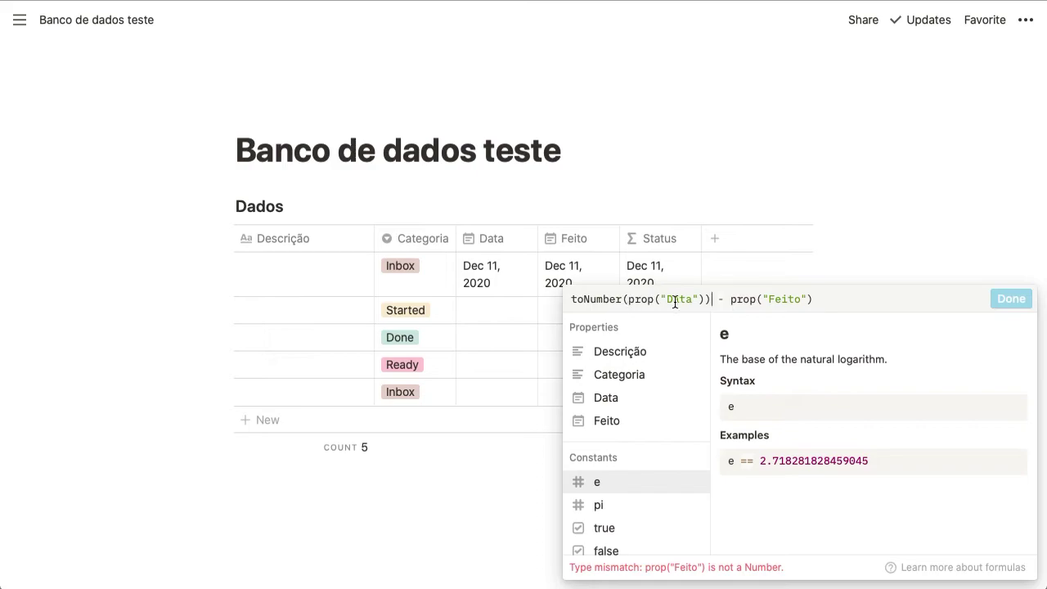
click(730, 300)
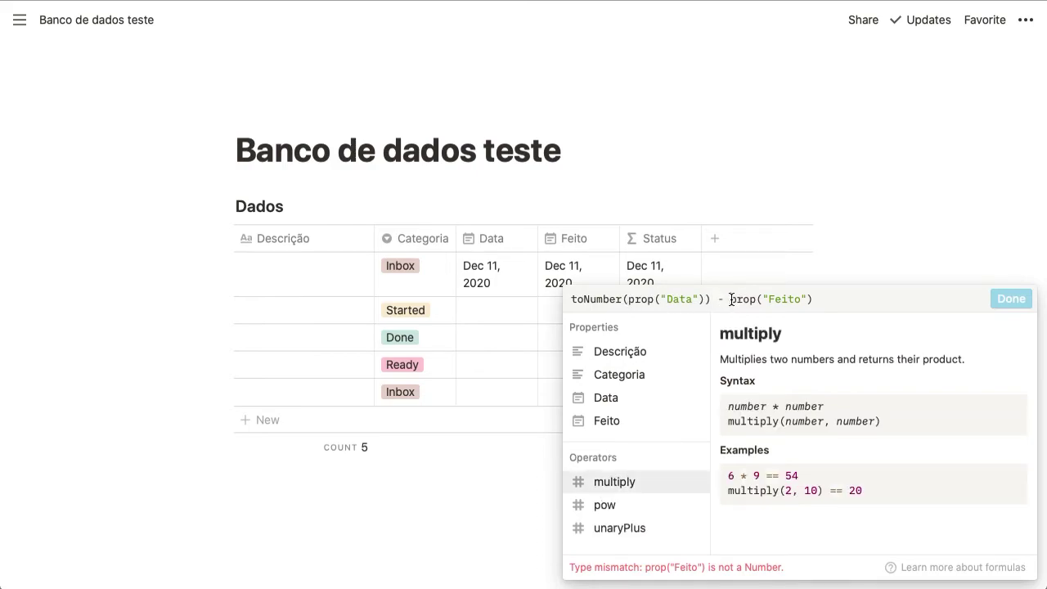
text(toNumber)
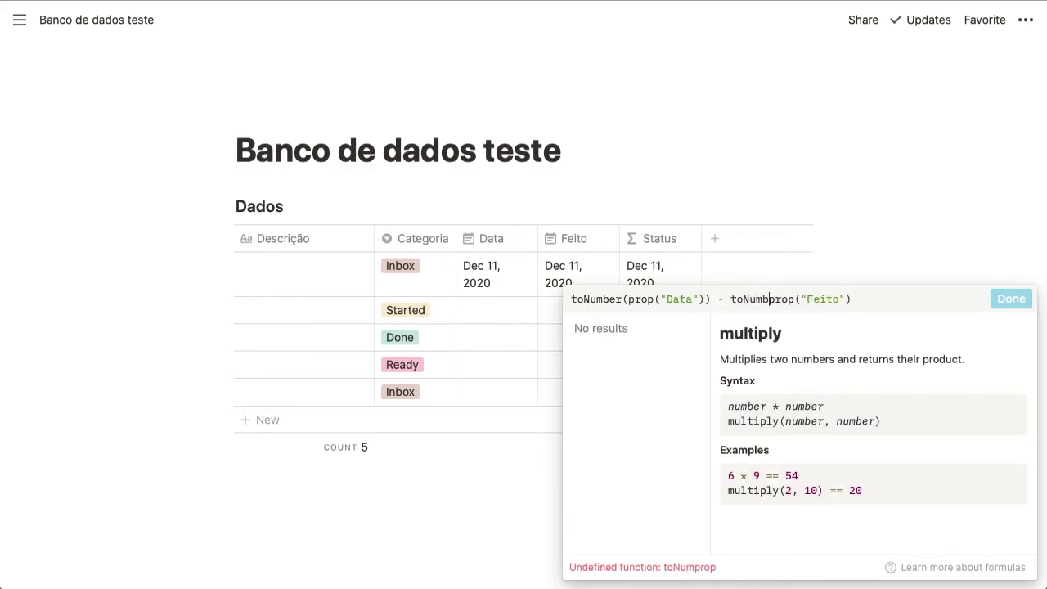
text(()
key(End)
text())
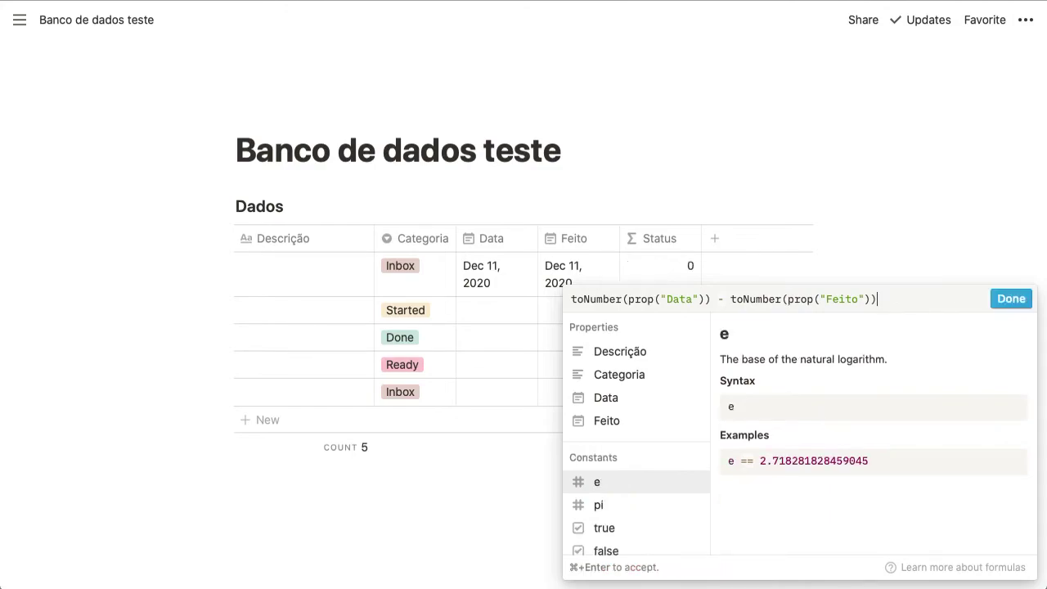
mouse_move(605, 550)
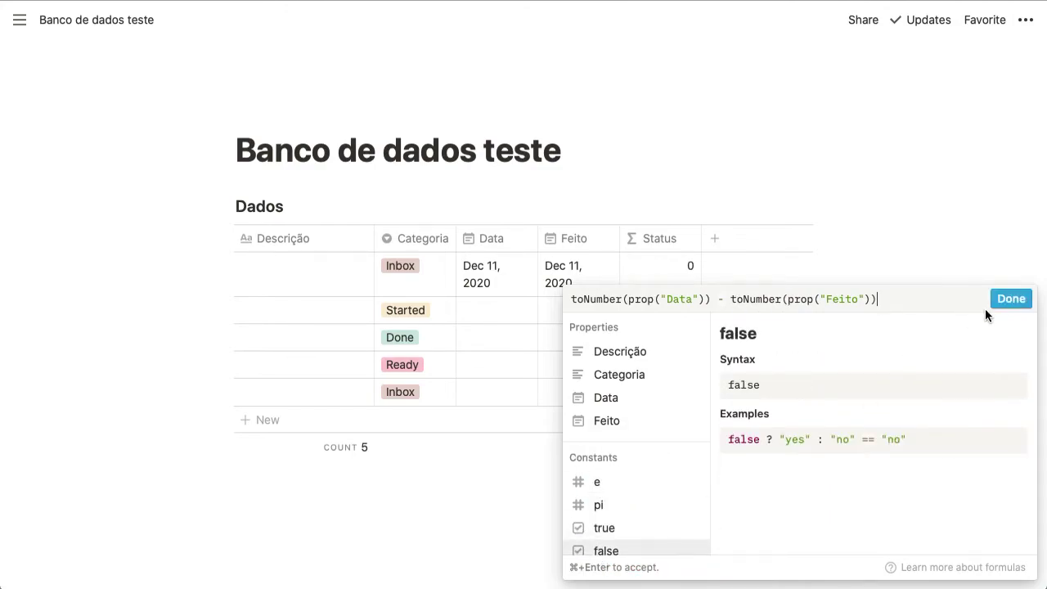
click(1009, 299)
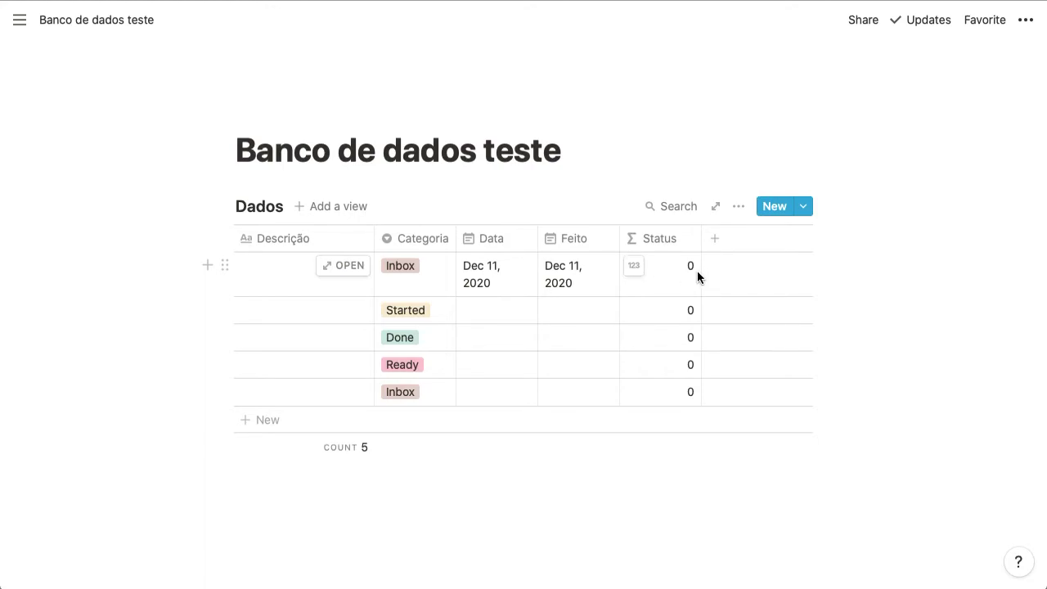
- Change the first row's Feito date to Dec 9, 2020
click(568, 283)
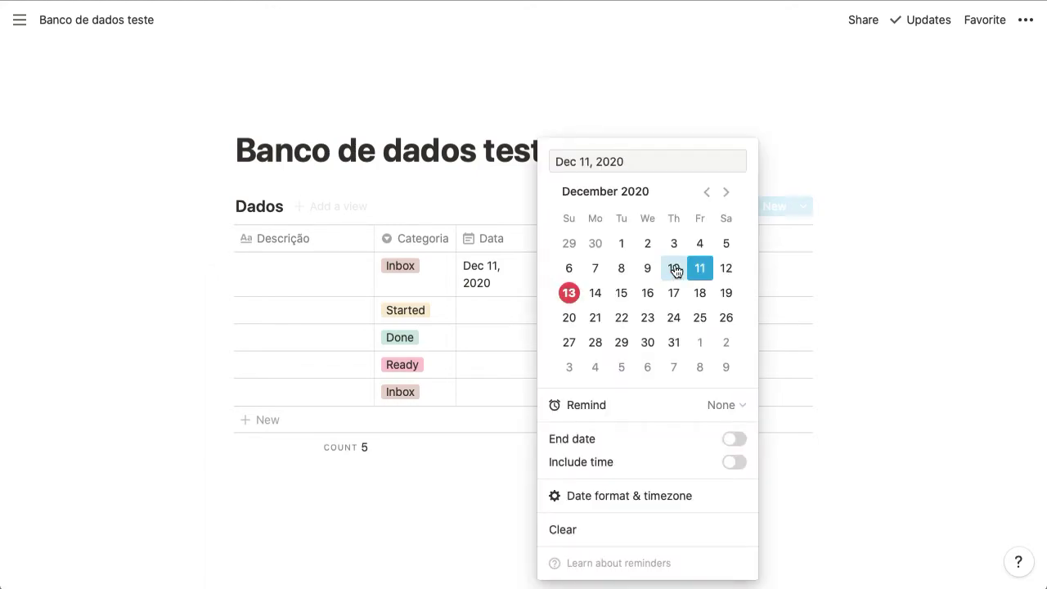
click(647, 268)
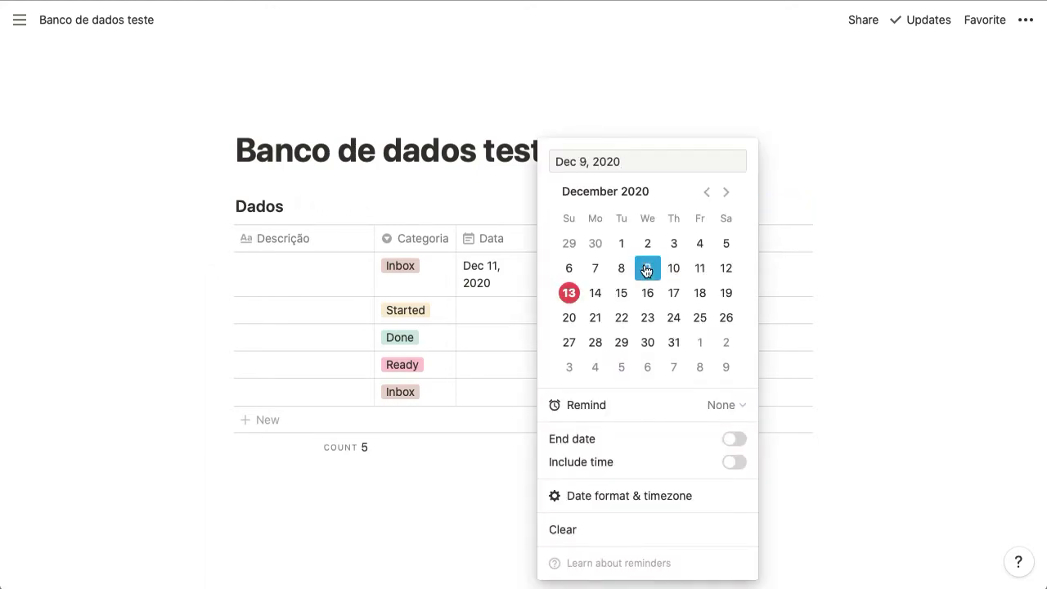
click(782, 287)
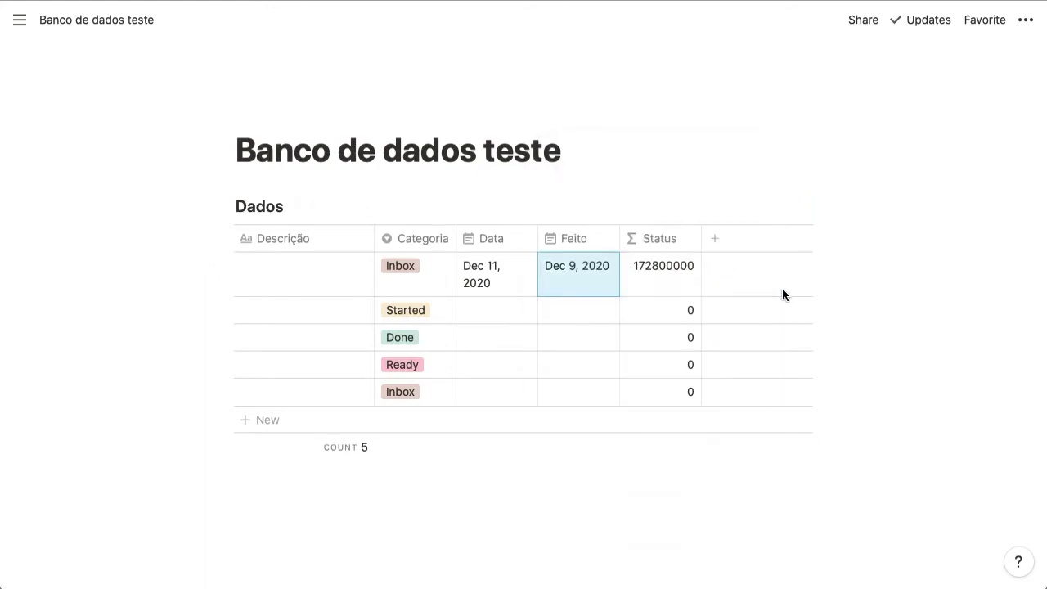
- Clear the existing formula of the Status column
click(684, 271)
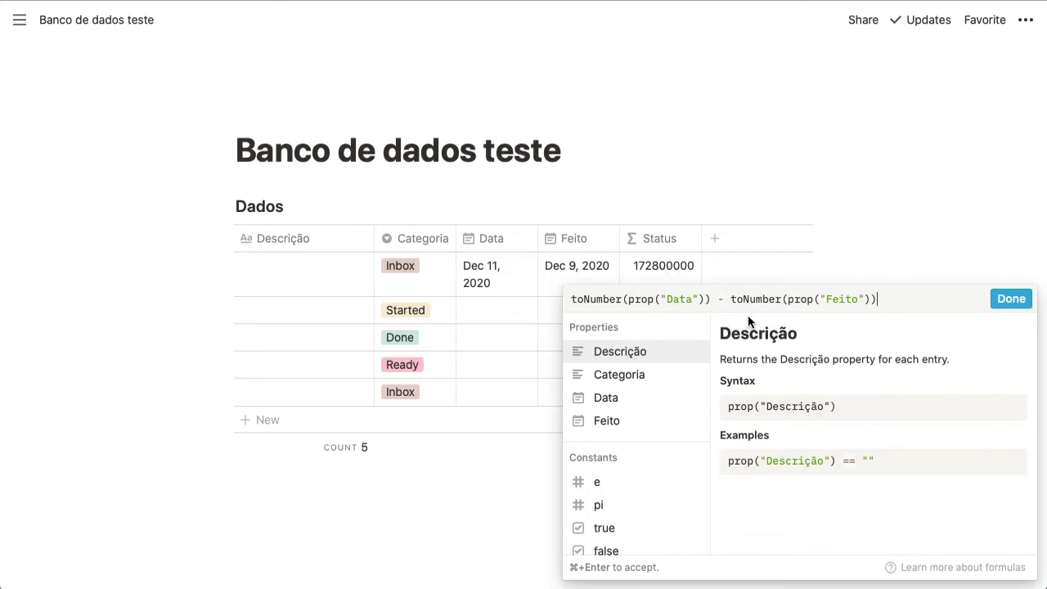
scroll(675, 402, down, 1)
scroll(676, 403, up, 1)
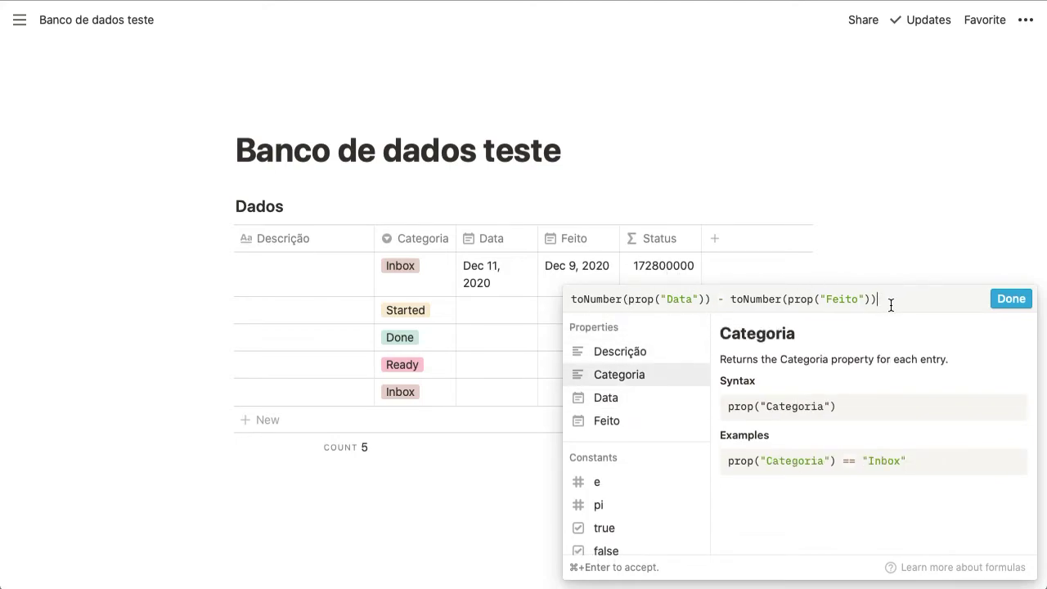
drag(891, 305, 650, 286)
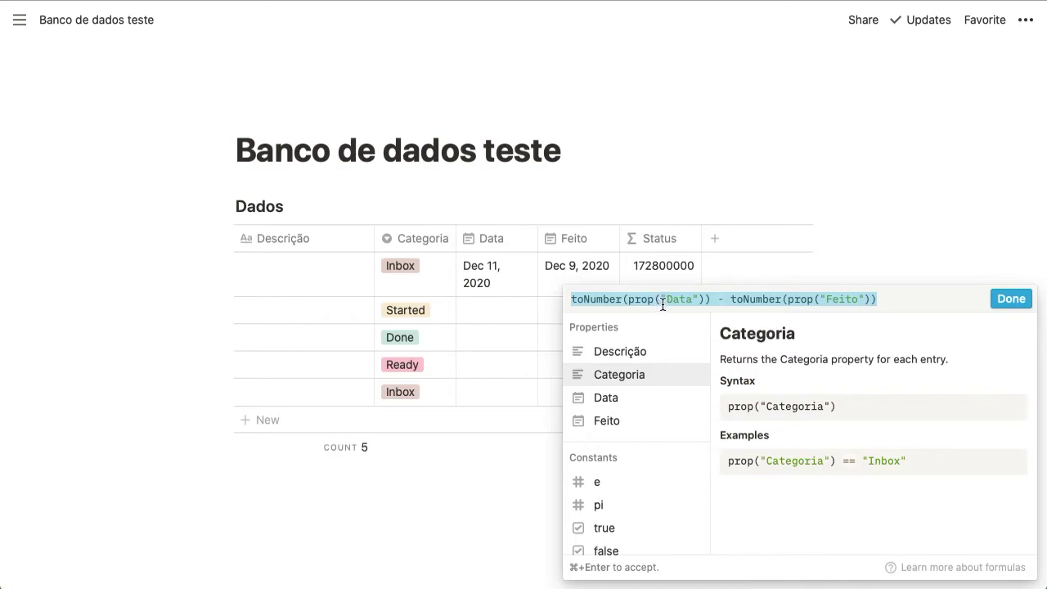
key(BackSpace)
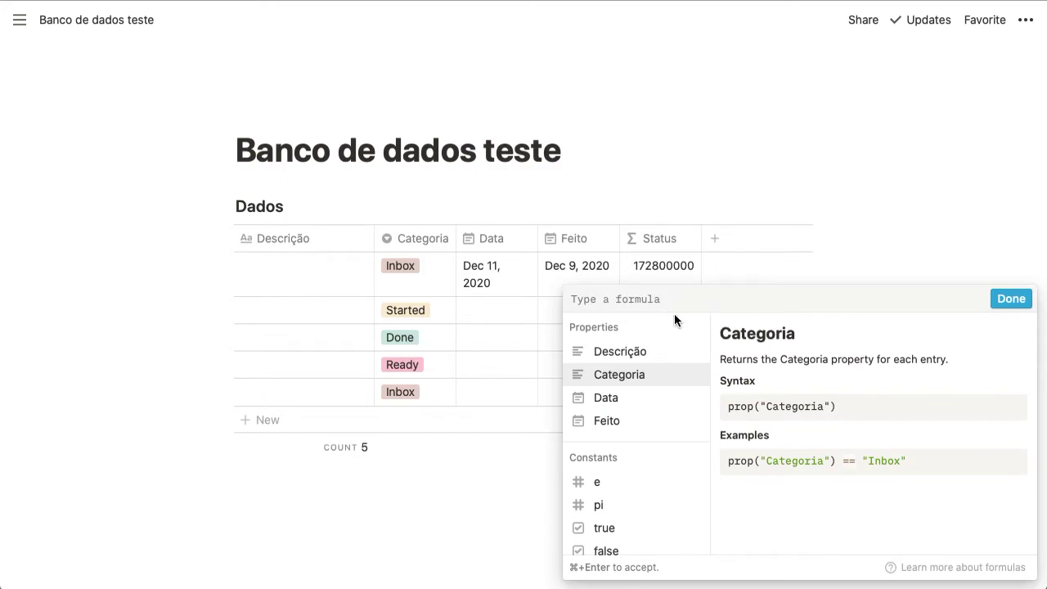
- Start the Status formula with the dateBetween function and review its syntax examples
scroll(685, 479, down, 10)
scroll(686, 478, down, 12)
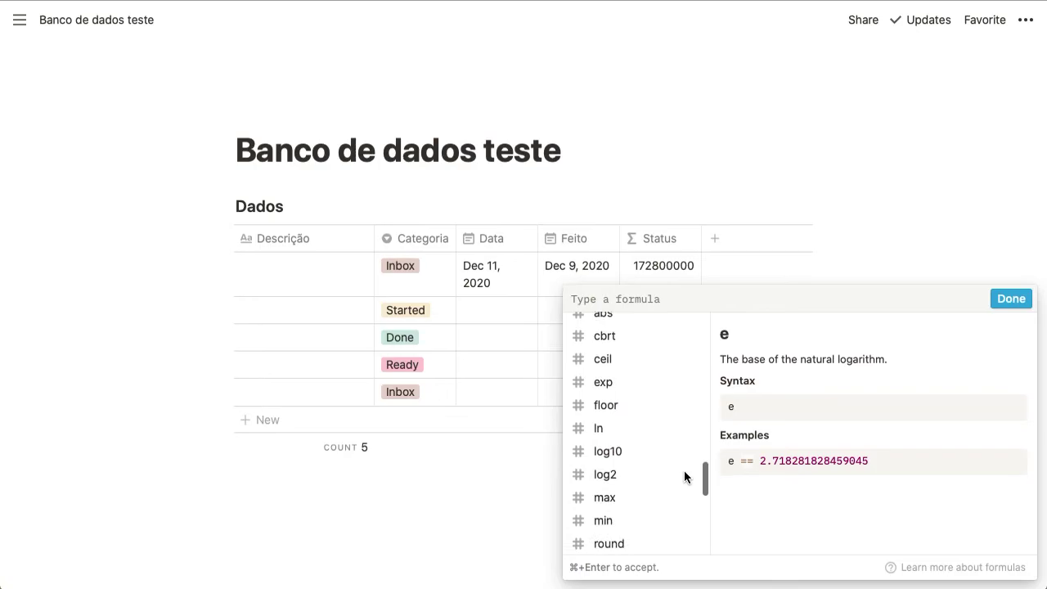
scroll(684, 478, down, 8)
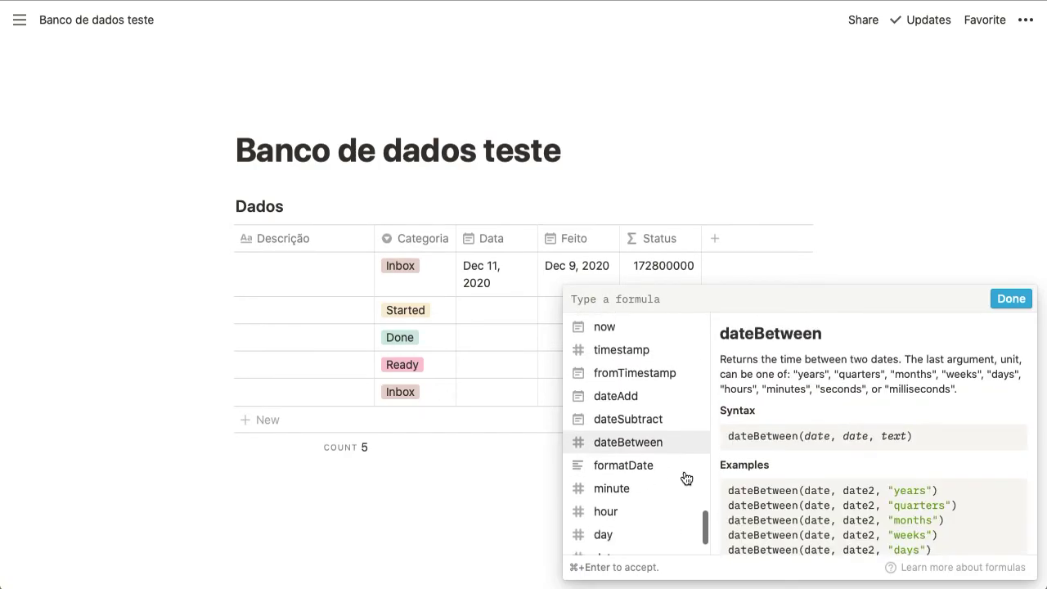
scroll(686, 478, up, 2)
scroll(686, 478, down, 3)
scroll(686, 479, down, 1)
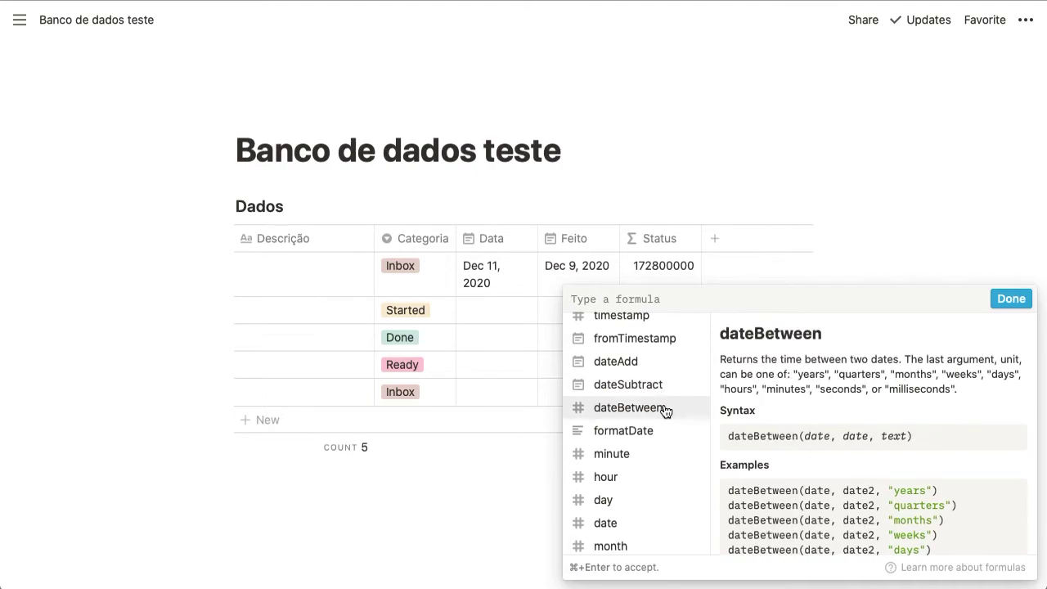
click(667, 411)
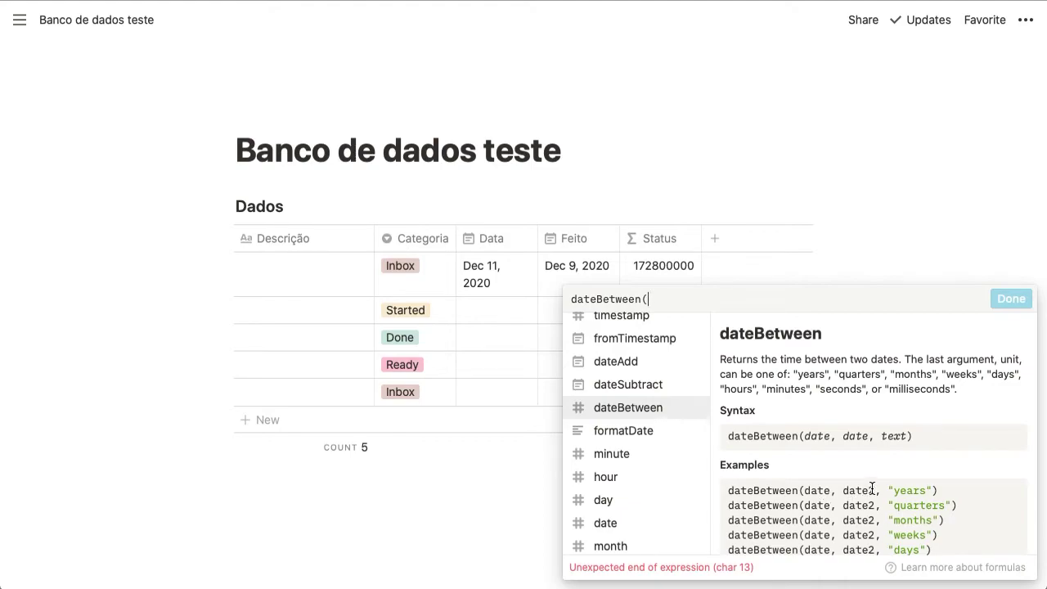
scroll(915, 548, down, 2)
scroll(914, 550, down, 3)
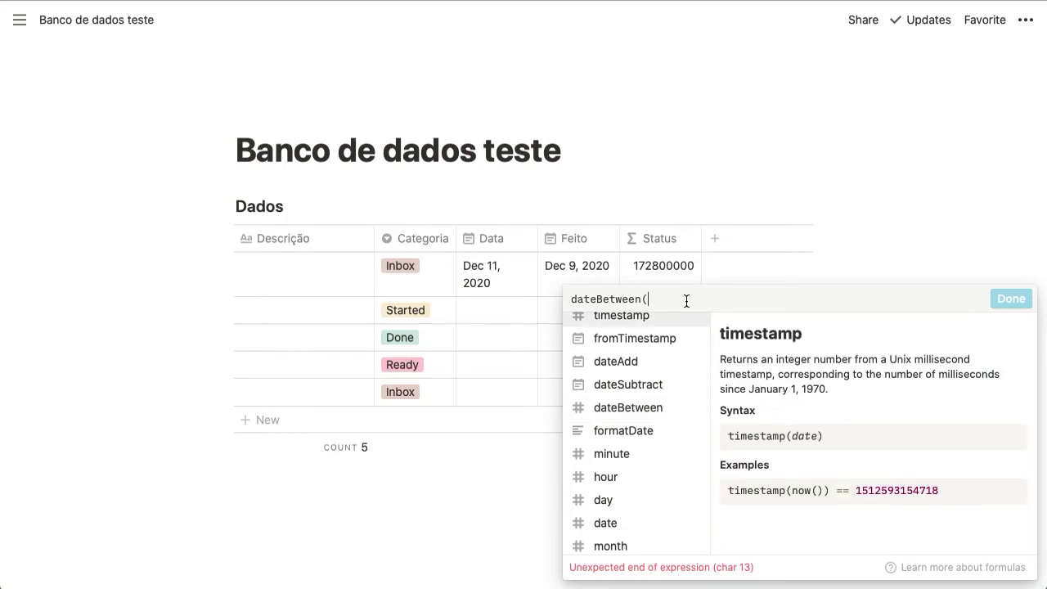
- Complete the Status formula as dateBetween(prop("Feito"), prop("Data"), "days") and apply it
text(prop()
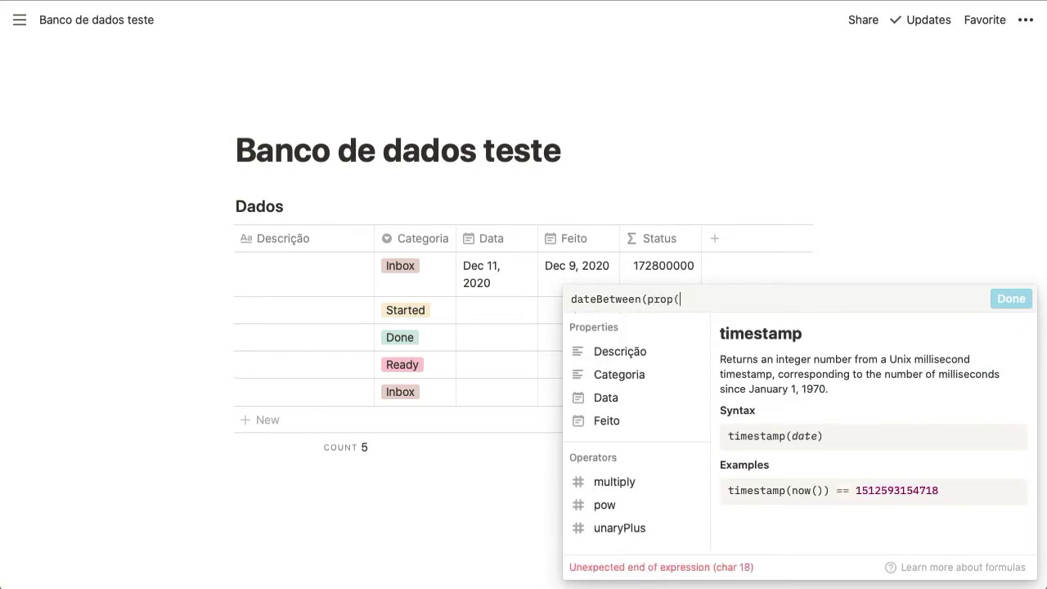
text(""))
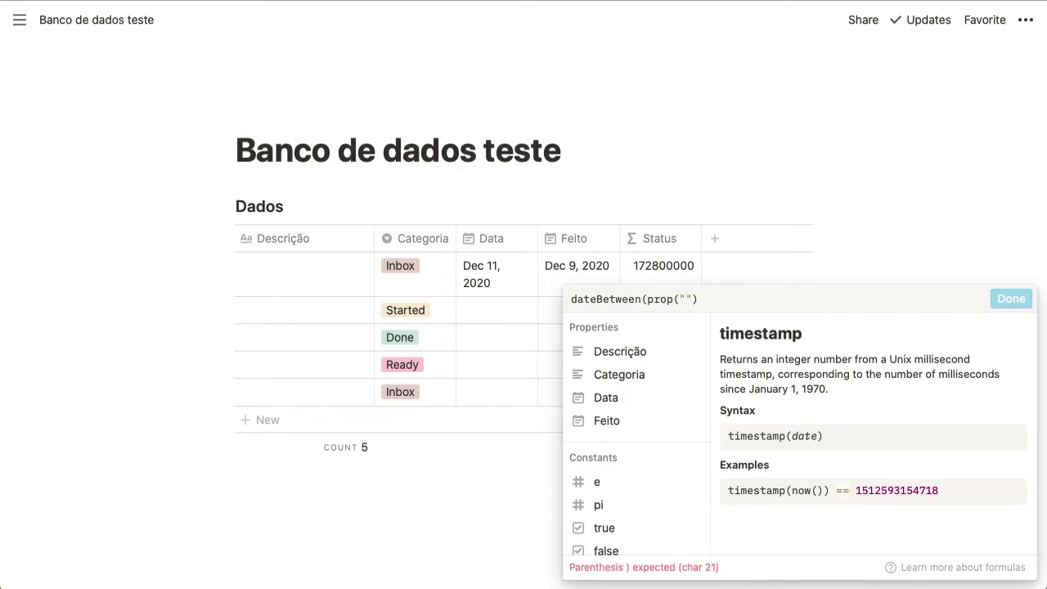
text(""Feito)
text(,)
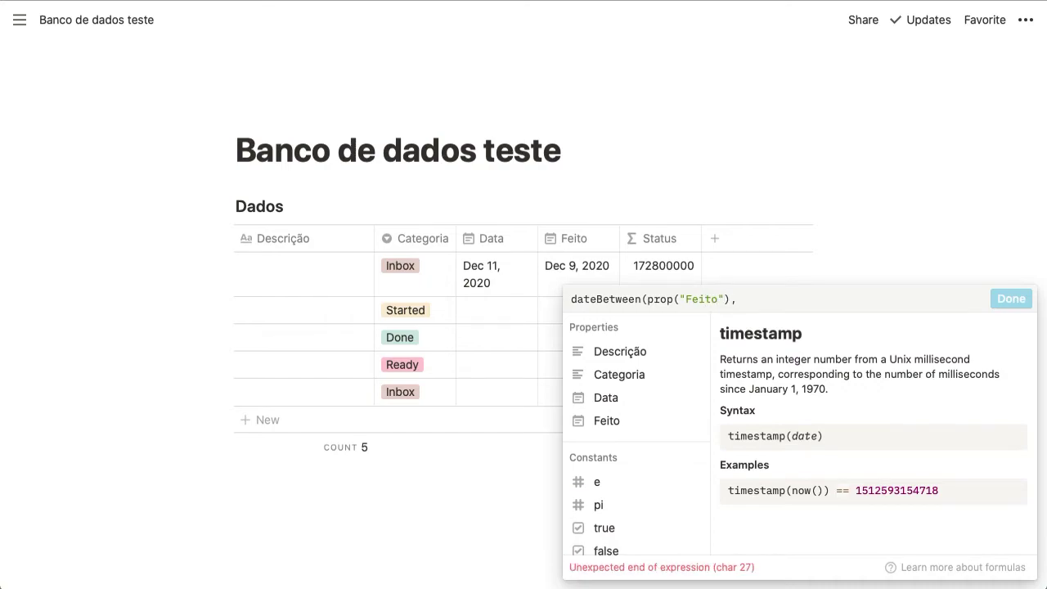
text(prop("Data)
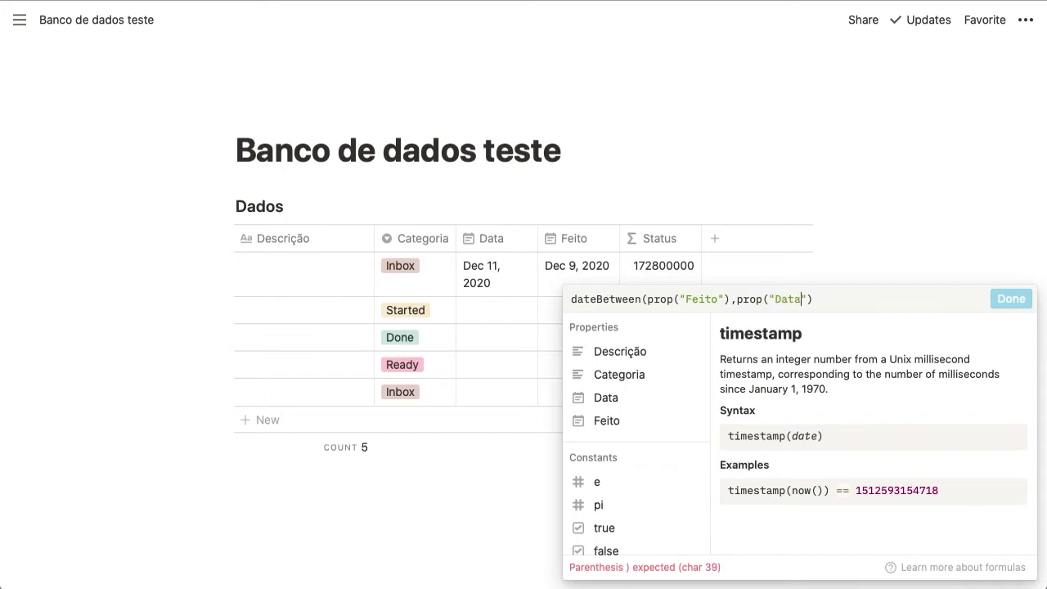
text(,"")
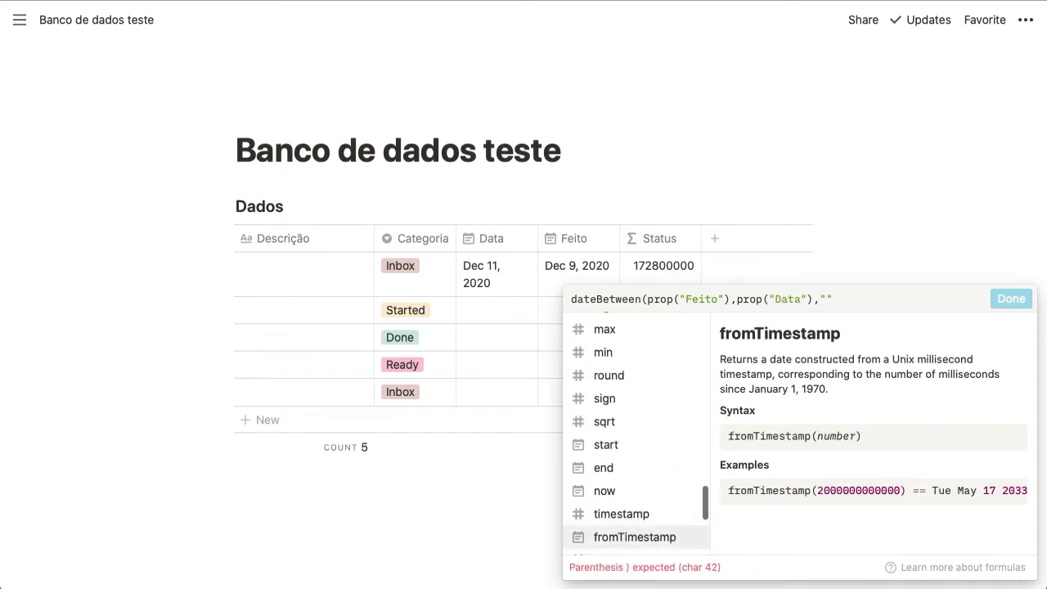
text(days))
key(BackSpace)
key(Right)
text())
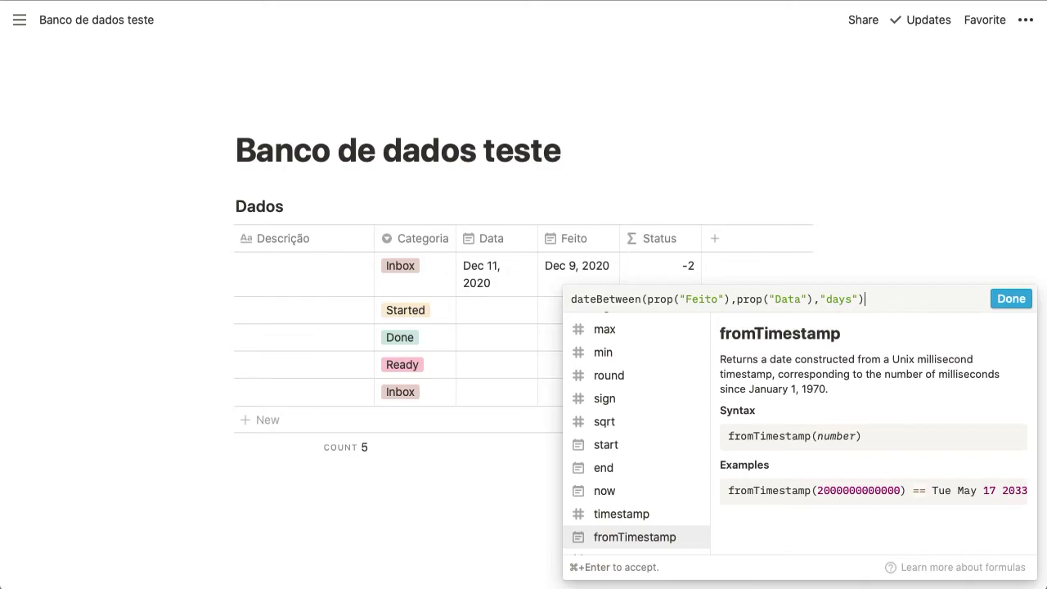
click(1013, 300)
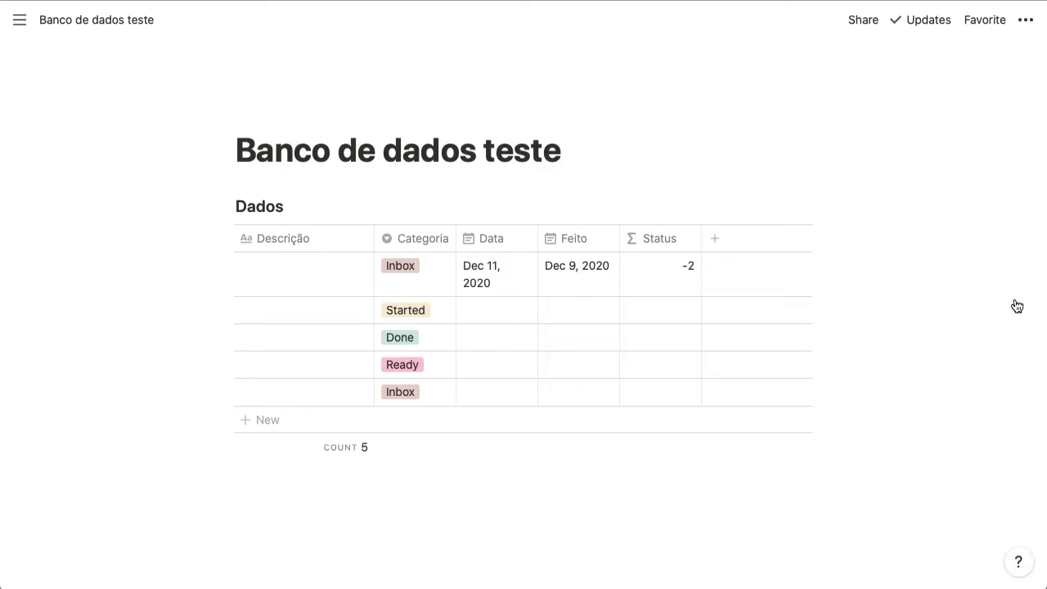
click(683, 287)
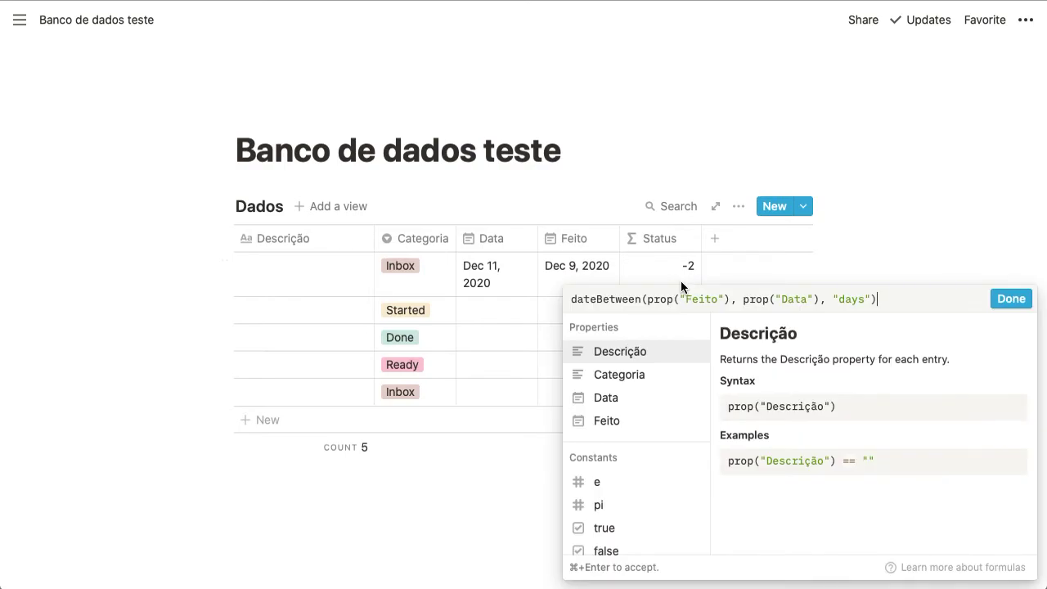
key(Escape)
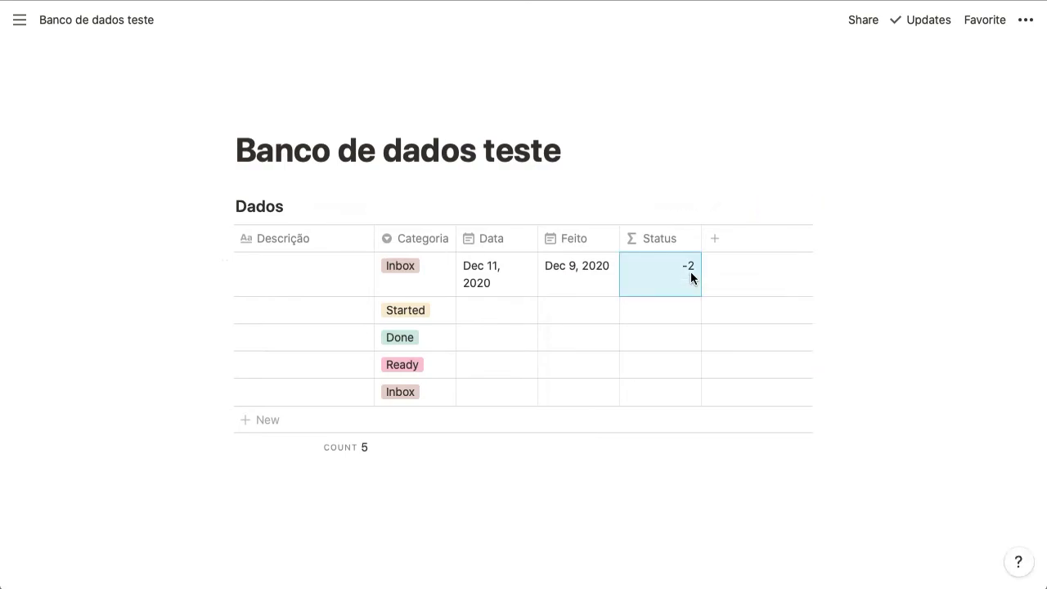
- Test the Status formula by setting the first row's Feito date to Dec 13, Dec 11 and finally Dec 10, 2020
click(576, 280)
click(577, 295)
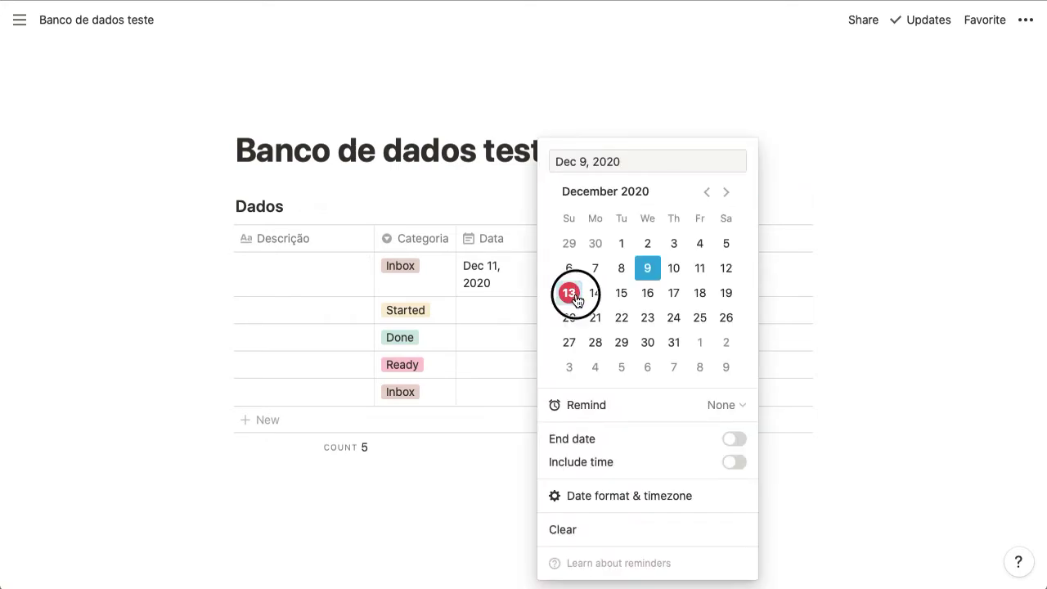
key(Escape)
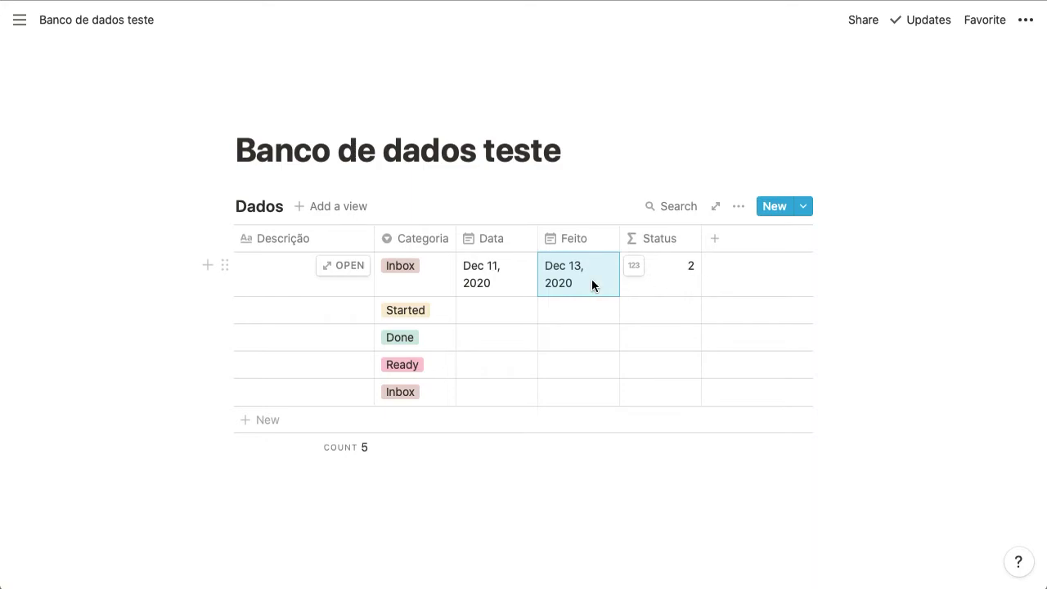
click(564, 285)
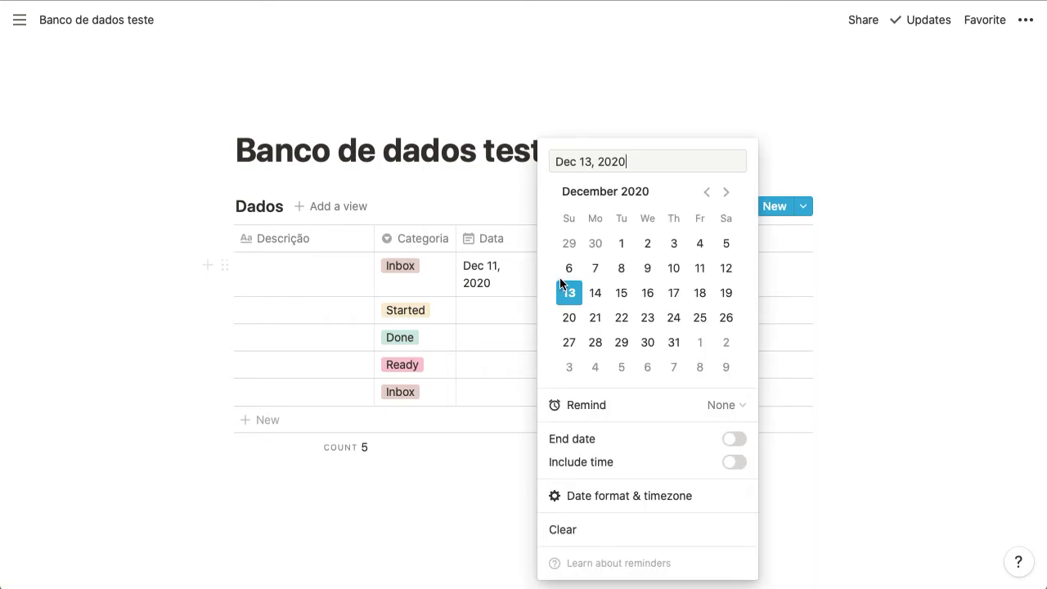
click(699, 268)
click(783, 319)
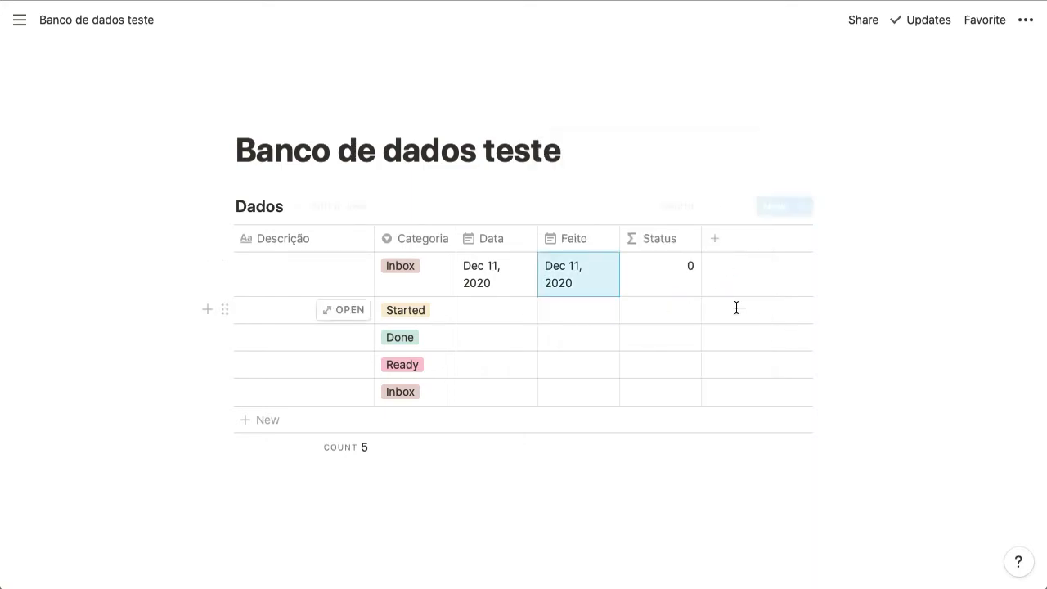
click(591, 276)
click(674, 269)
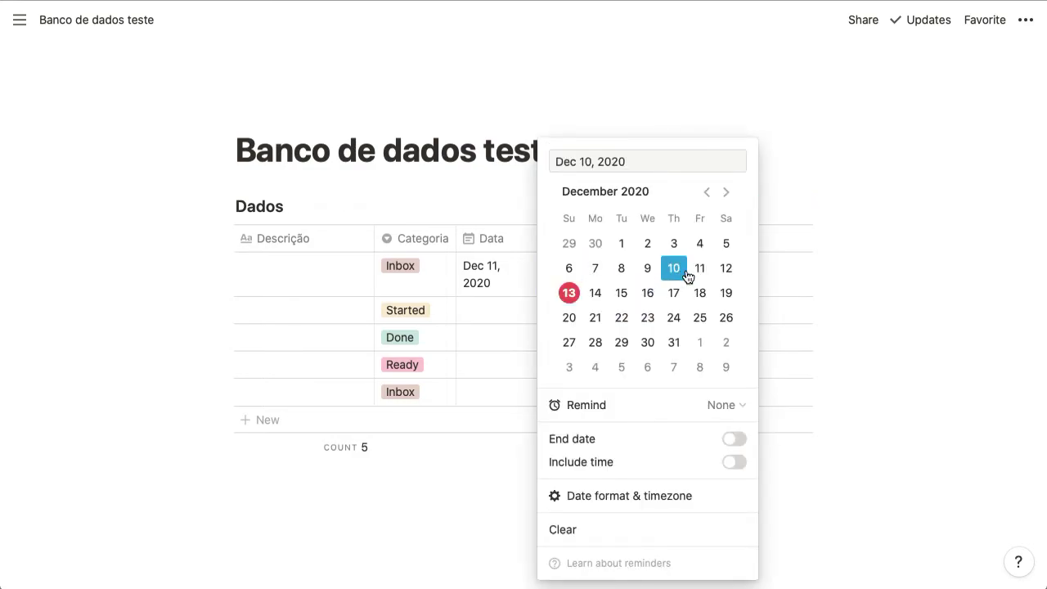
click(796, 298)
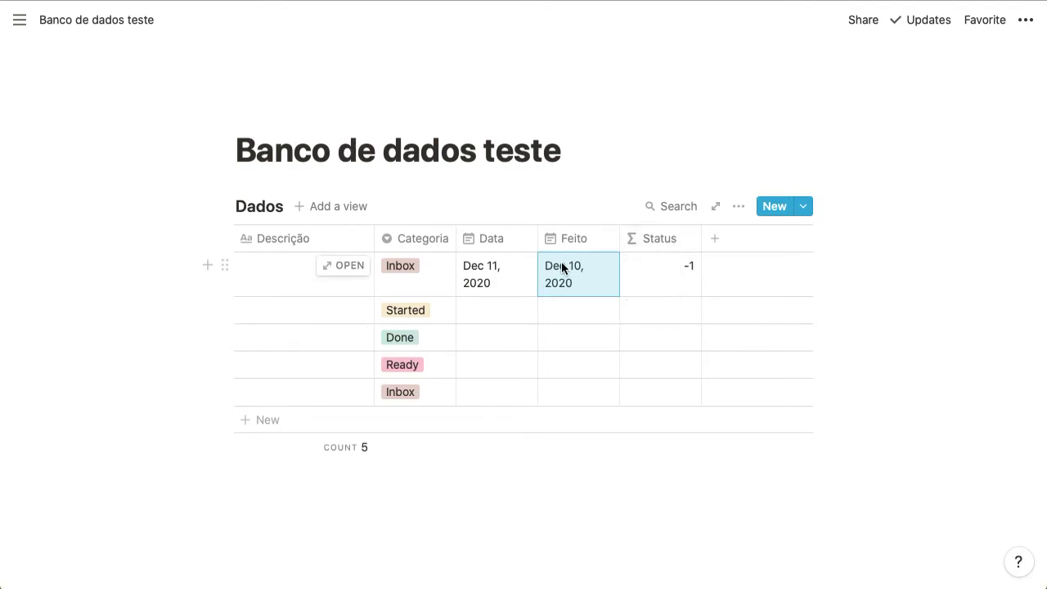
- Swap the two properties so the Status formula reads dateBetween(prop("Data"), prop("Feito"), "days"), and apply it
click(653, 263)
double_click(706, 300)
text(Data)
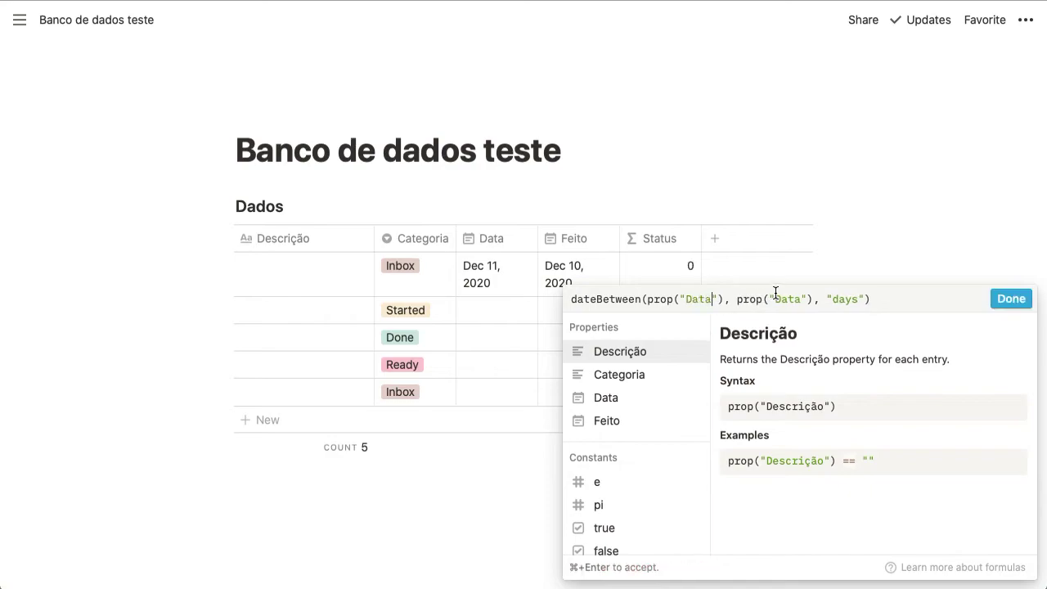
double_click(782, 298)
text(Feito)
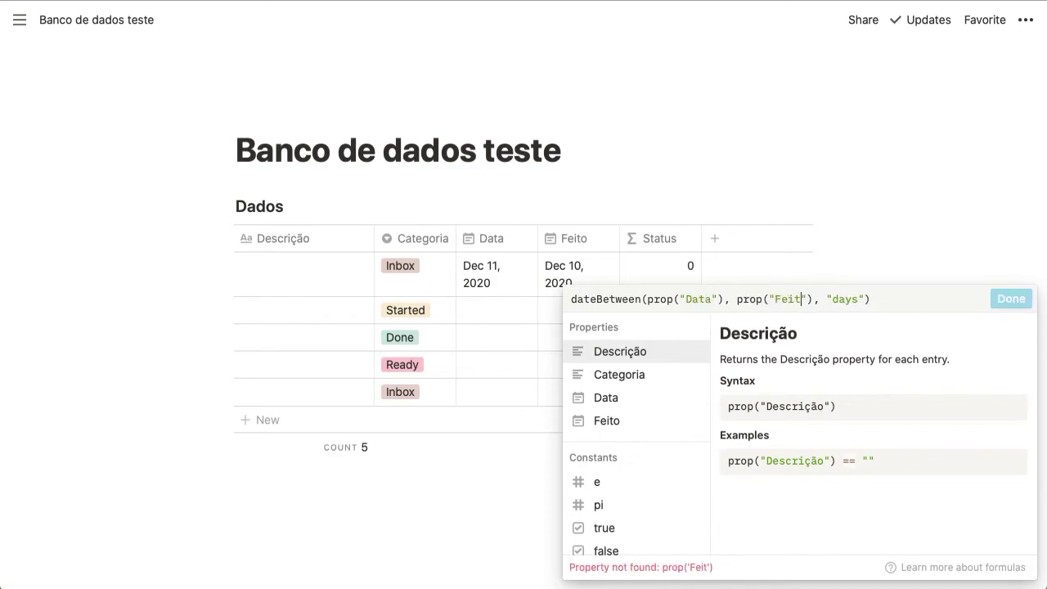
click(1008, 305)
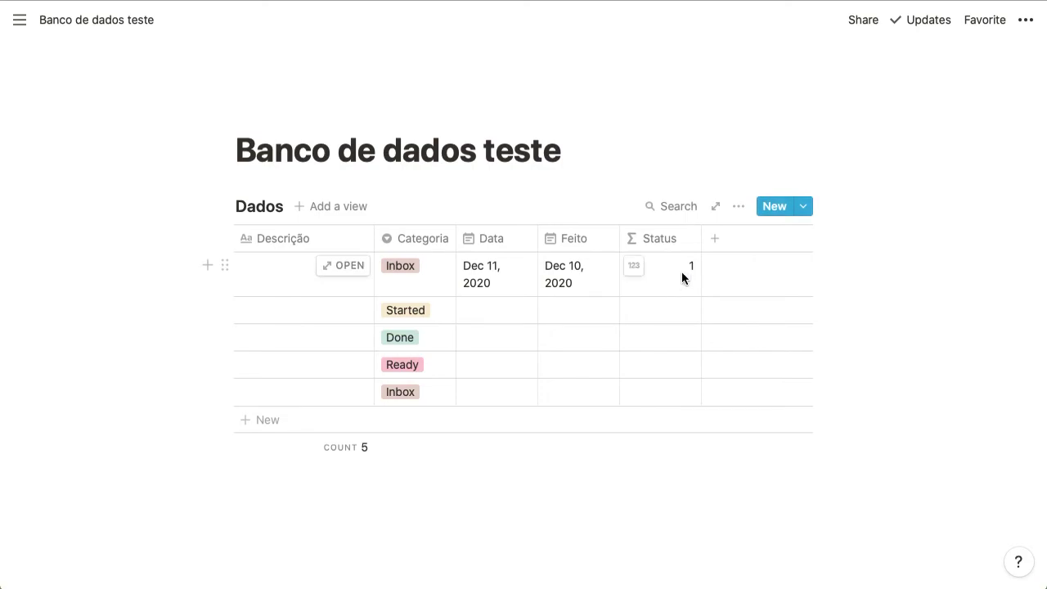
click(656, 269)
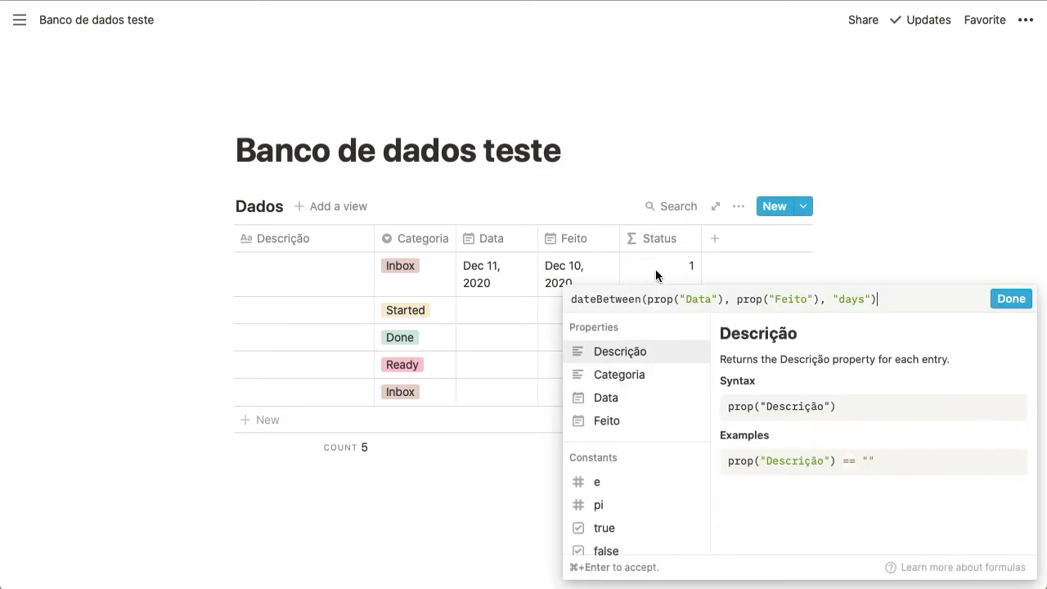
key(Escape)
- Set the first row's Feito date to Dec 12, 2020
click(572, 281)
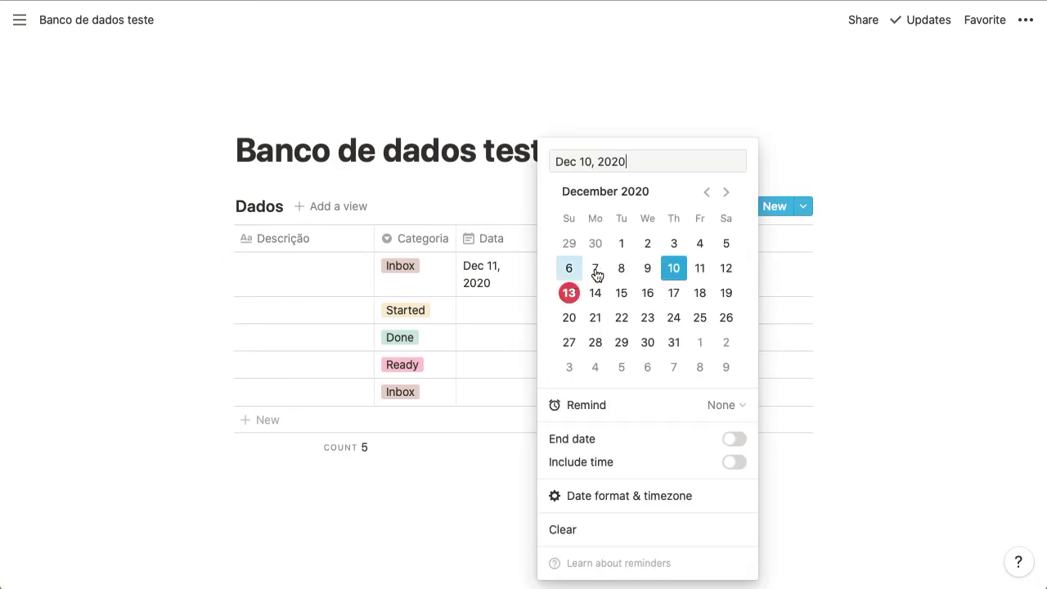
click(726, 268)
click(785, 297)
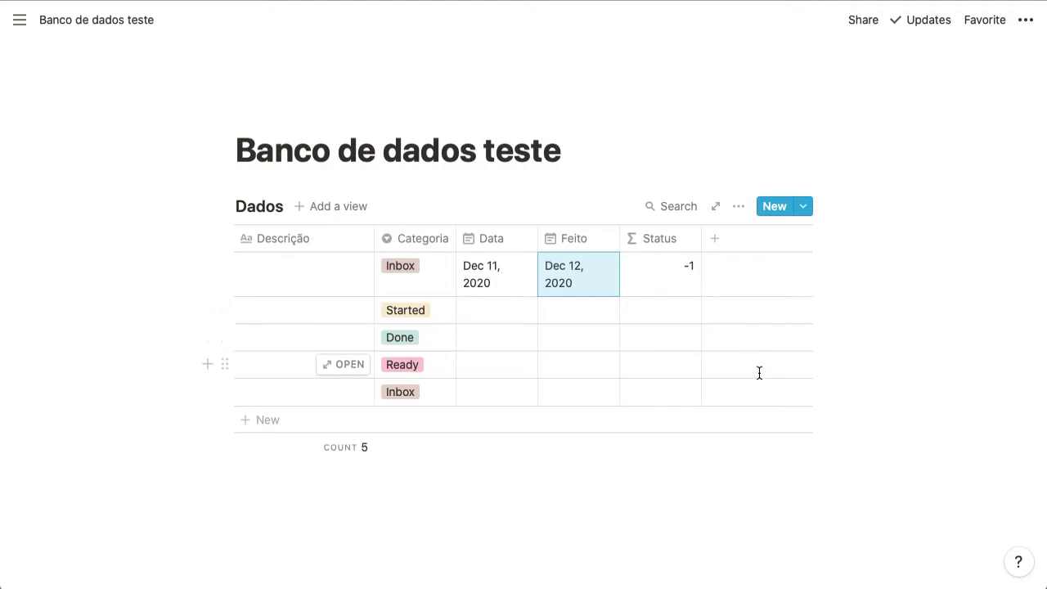
- Open the Journey database stored under PokeData in the Pokédex page
mouse_move(22, 22)
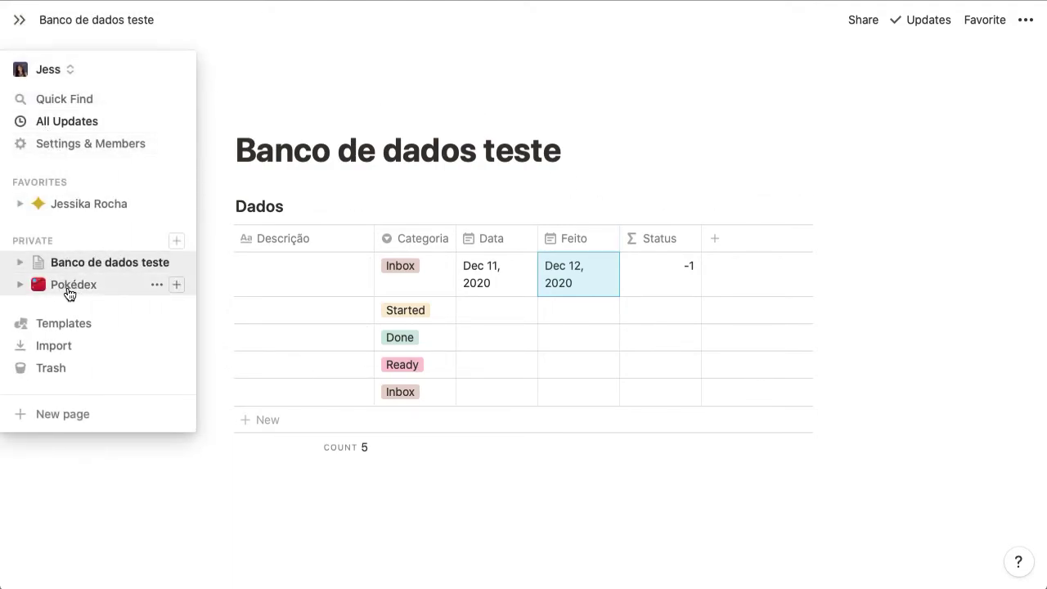
click(20, 285)
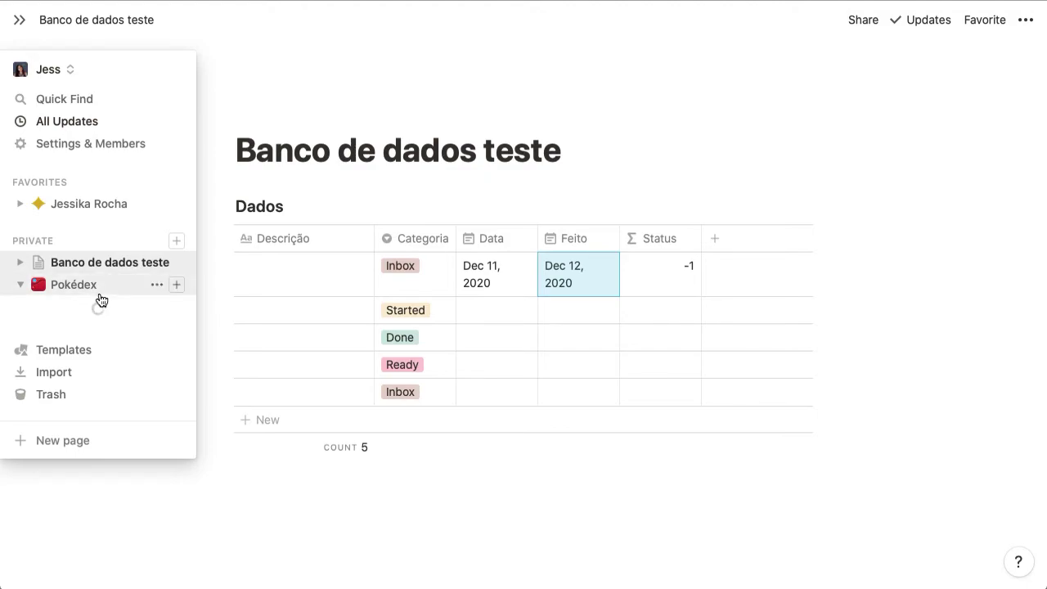
scroll(102, 395, down, 3)
click(32, 358)
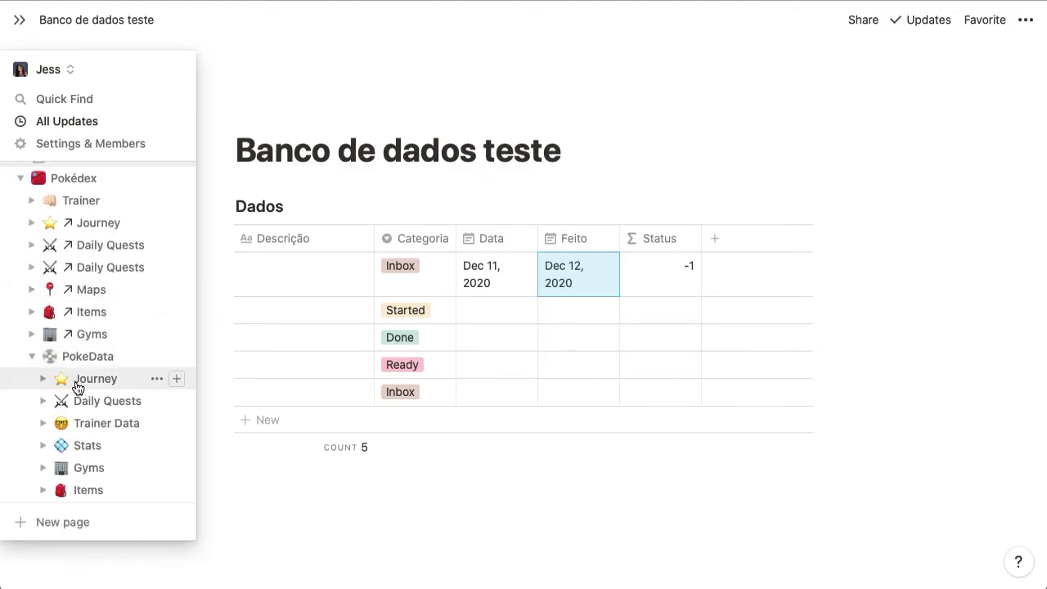
click(73, 380)
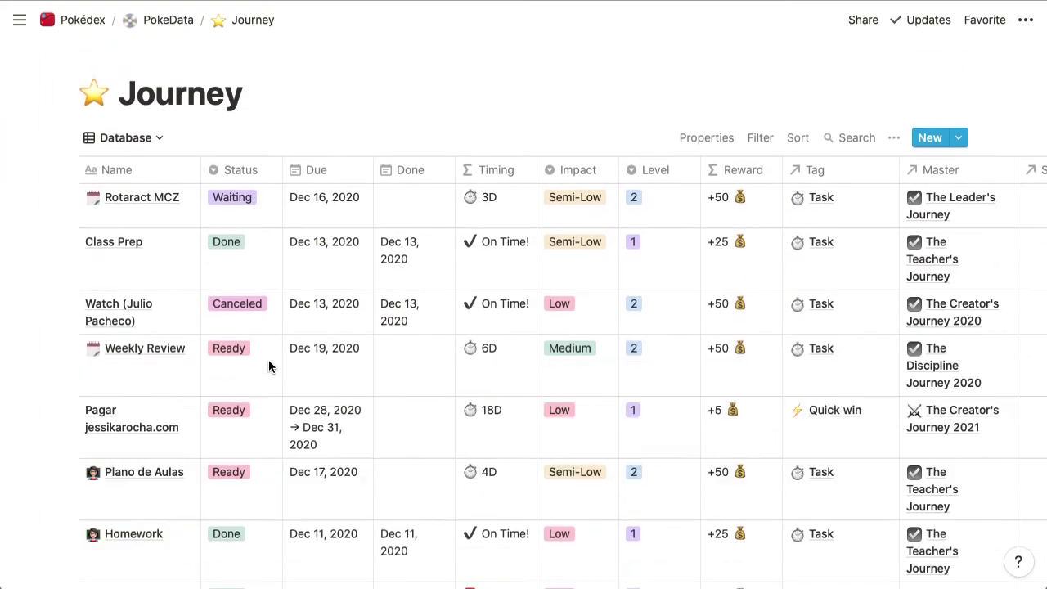
- Look through the list of shown and hidden properties in the Journey database
click(709, 132)
scroll(697, 397, down, 1)
scroll(698, 398, down, 3)
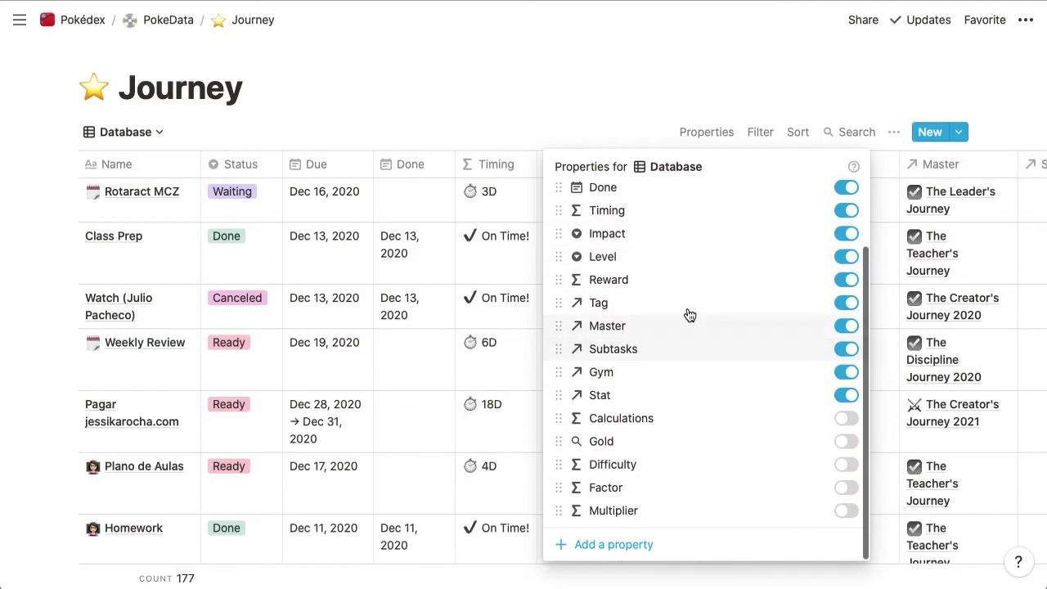
- Examine the Timing formula in the Journey database and compare its output across the table's entries
scroll(660, 215, up, 3)
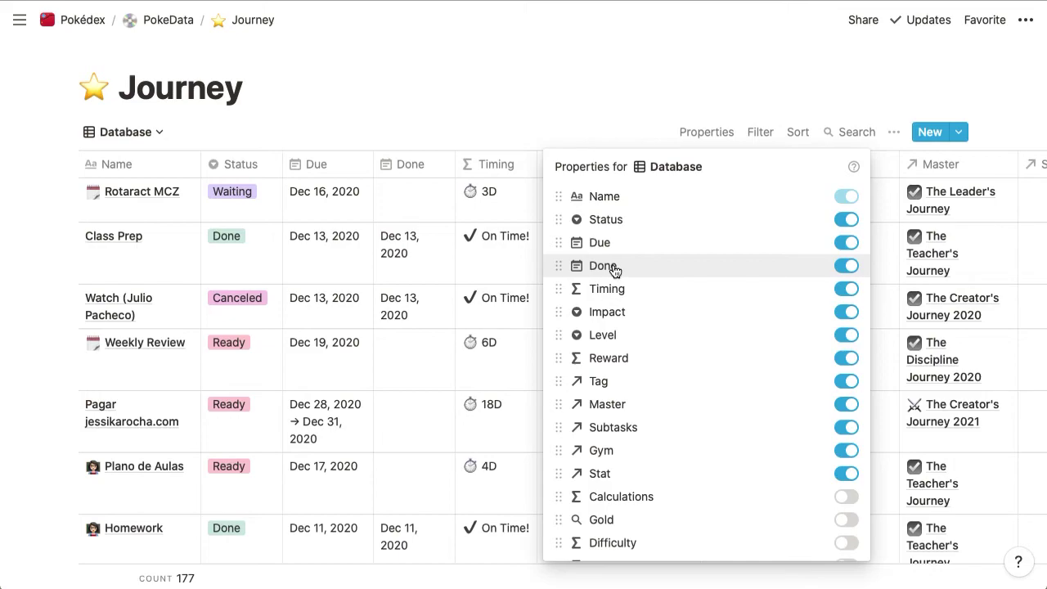
click(535, 203)
click(499, 193)
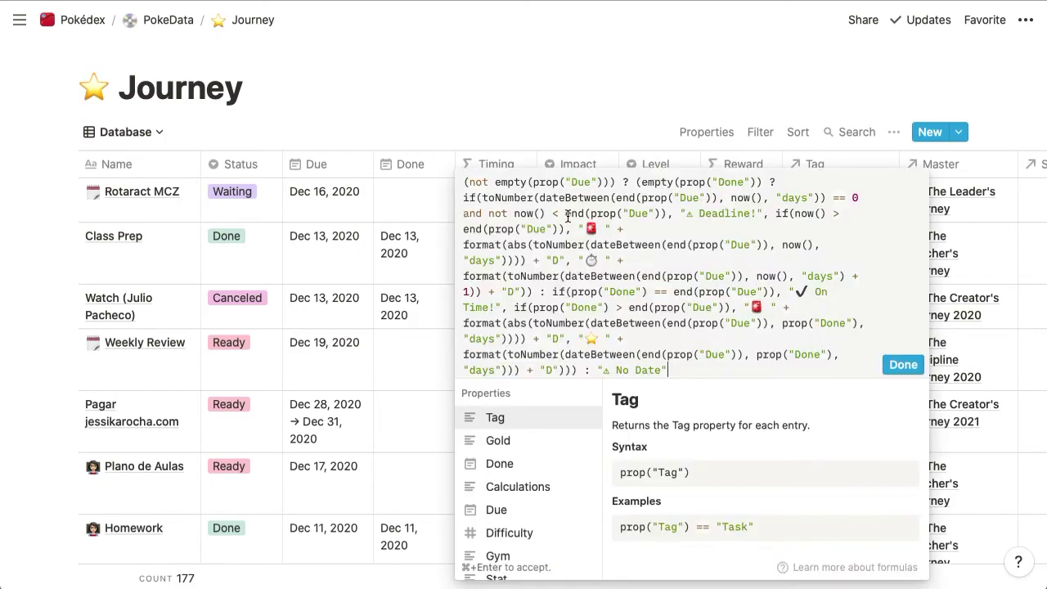
click(427, 232)
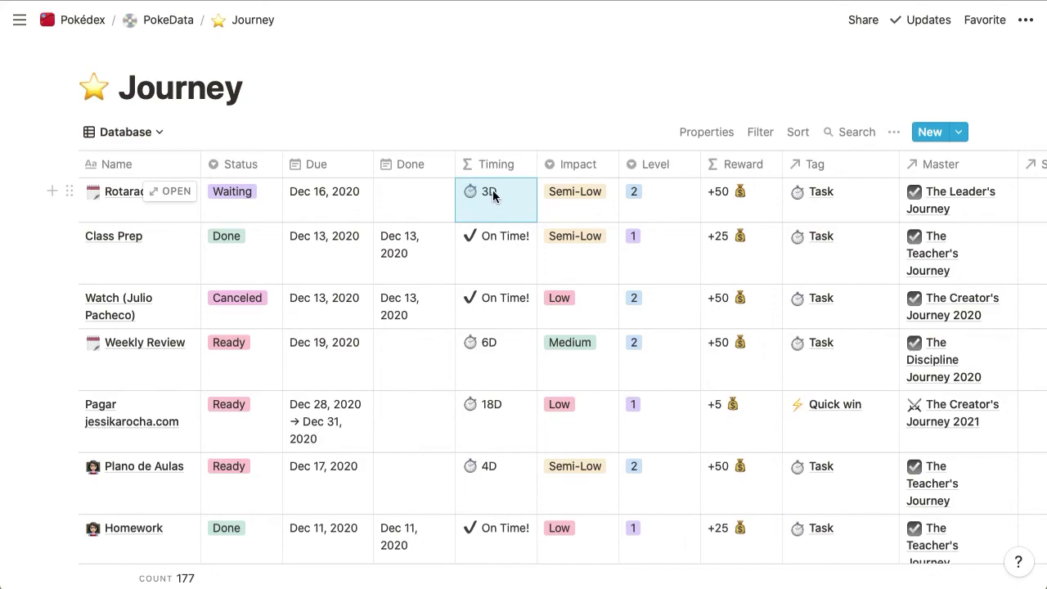
click(490, 249)
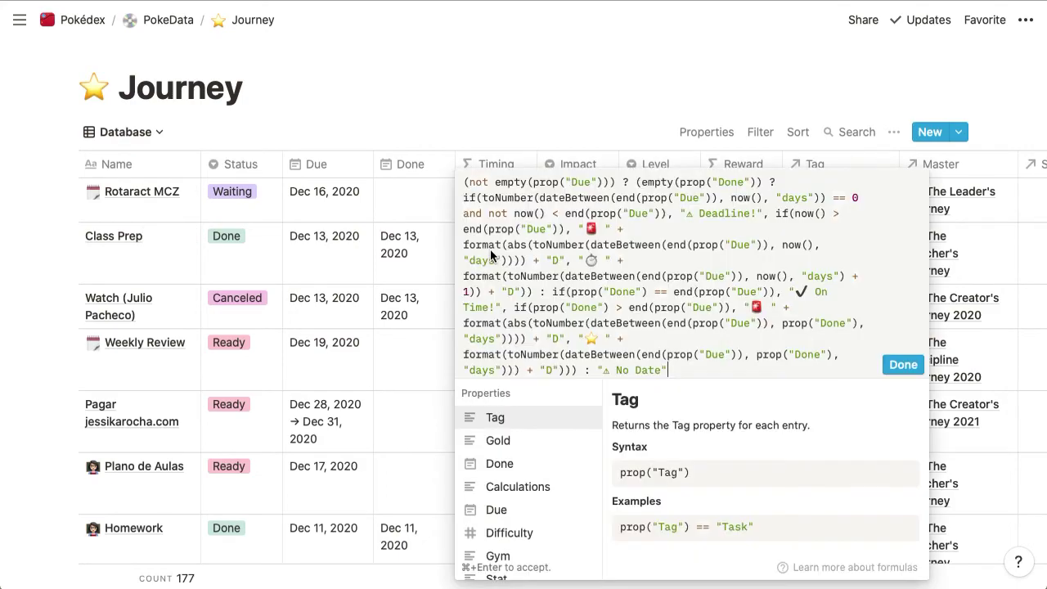
key(Escape)
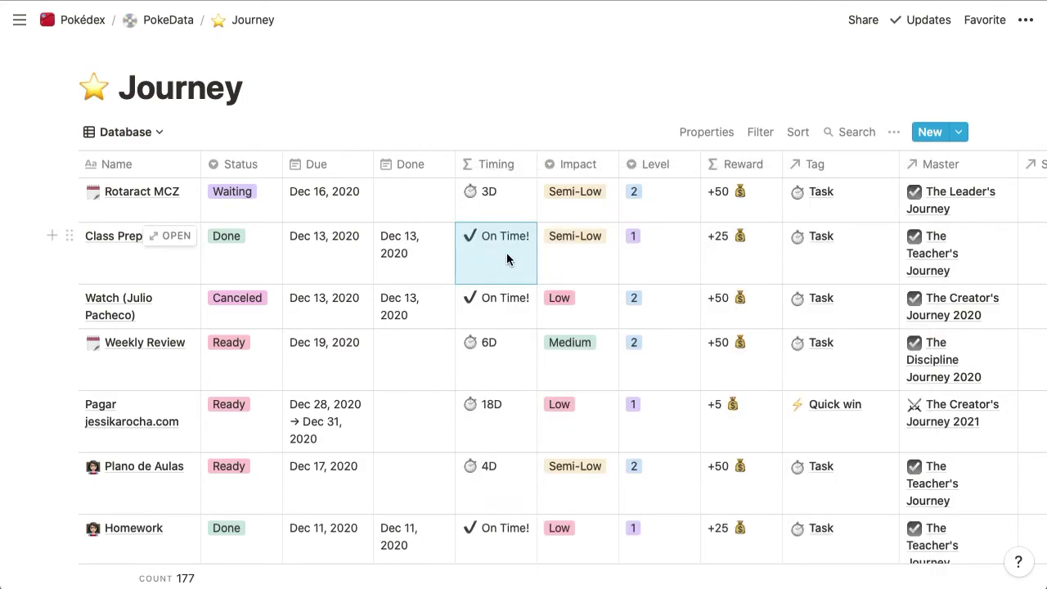
scroll(524, 335, down, 2)
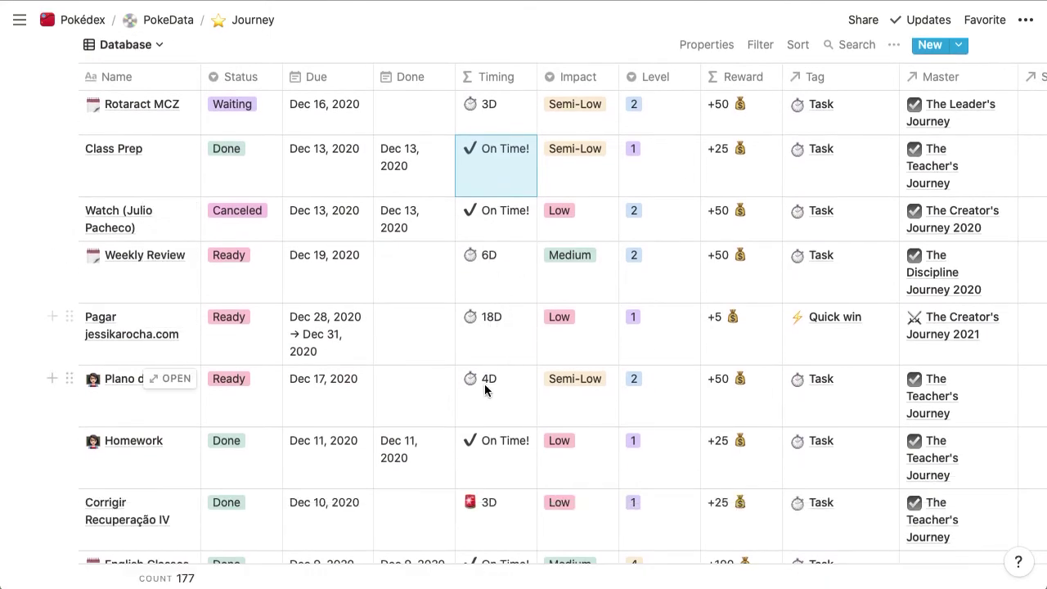
scroll(496, 390, down, 5)
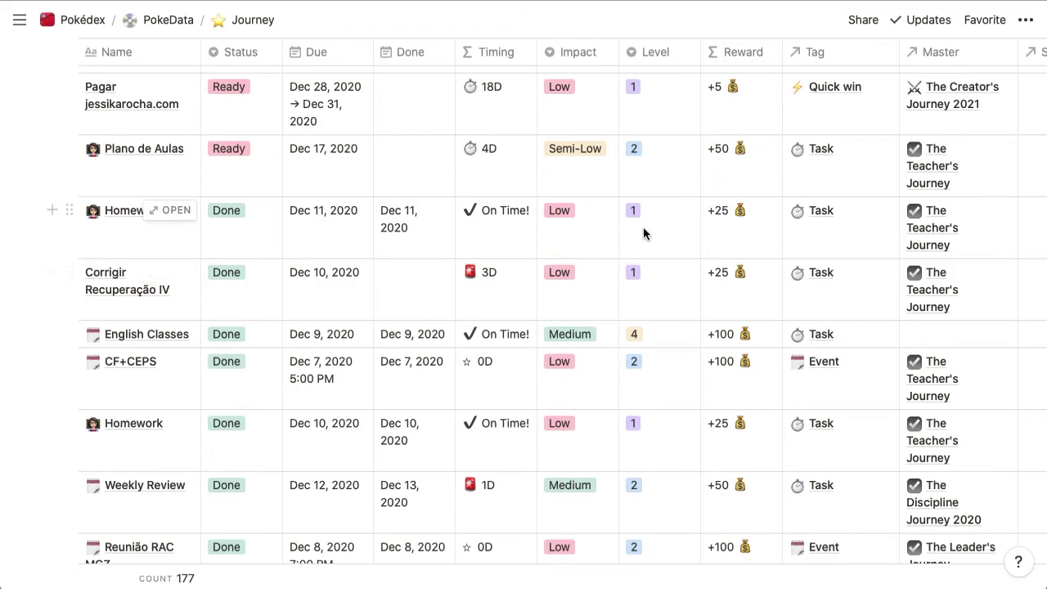
scroll(646, 234, up, 5)
scroll(591, 401, down, 3)
scroll(591, 401, up, 3)
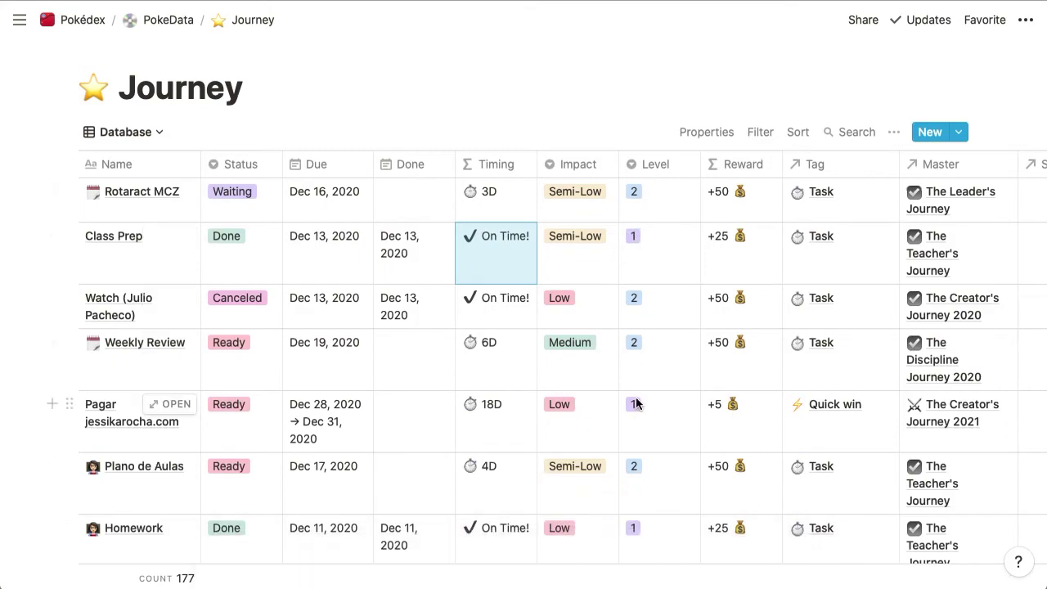
- Check the Level options offered for the Rotaract MCZ entry without changing its selection
click(675, 205)
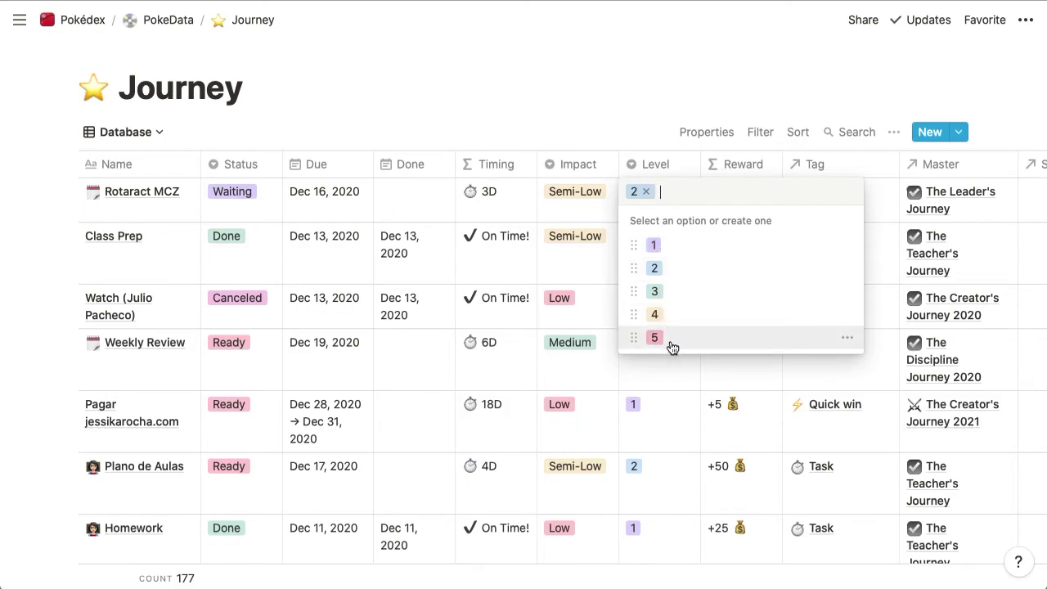
key(Escape)
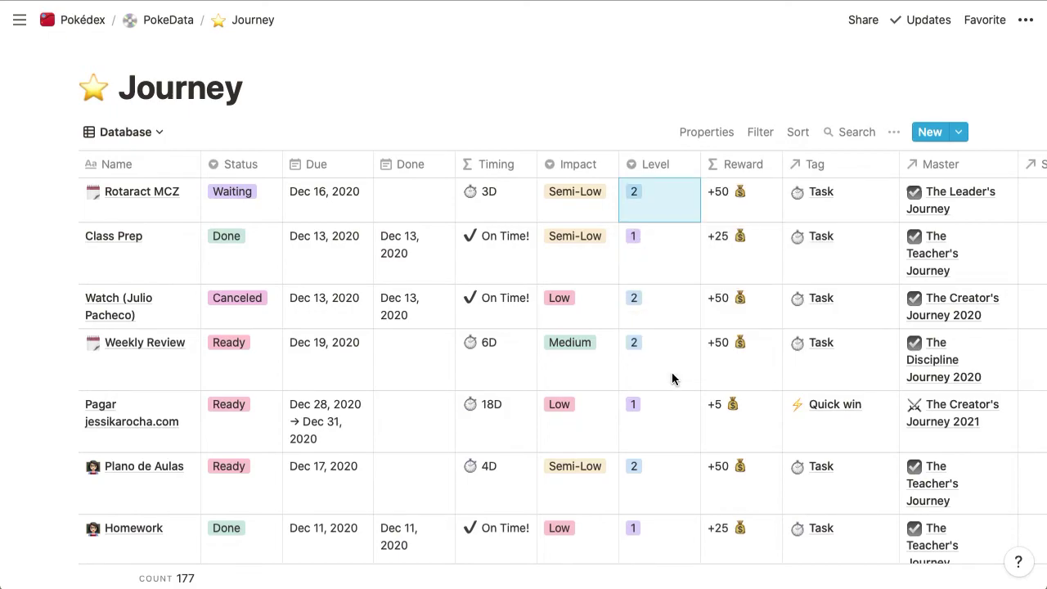
click(676, 207)
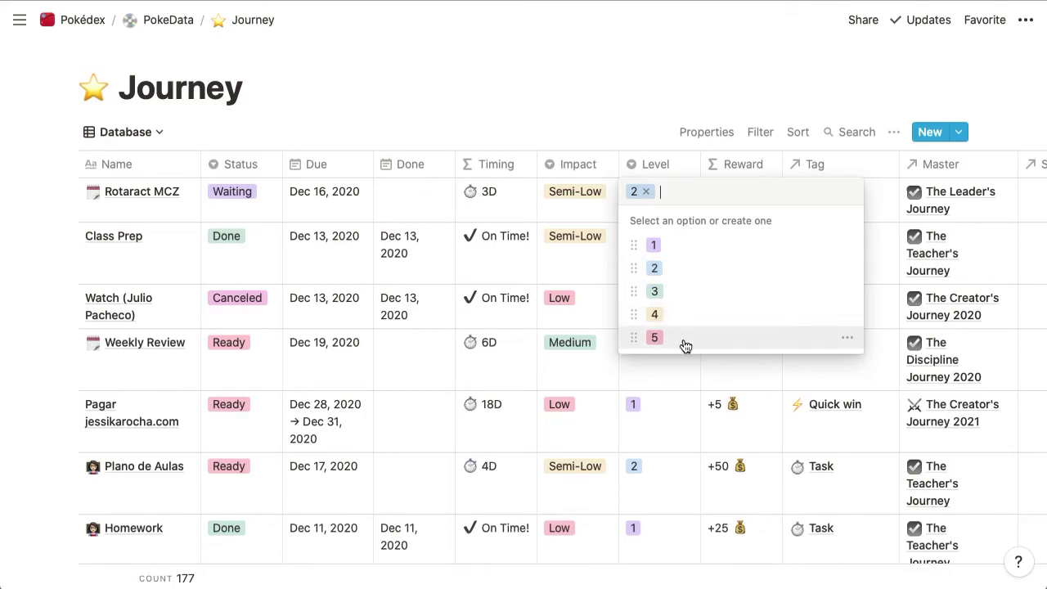
key(Escape)
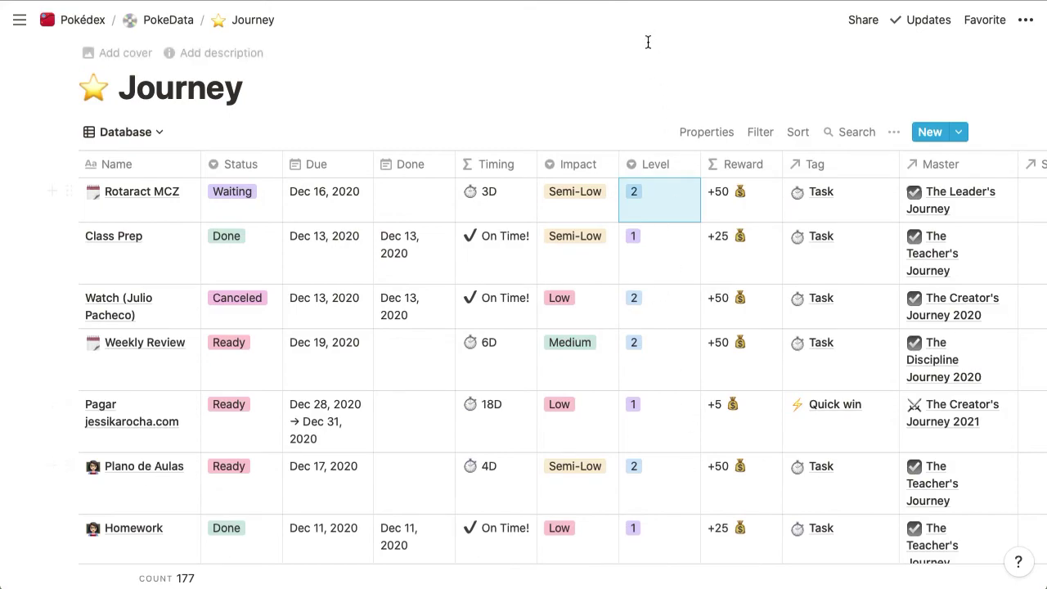
- Inspect the Reward formula and the page linked in the Tag relation for the Rotaract MCZ entry
click(751, 192)
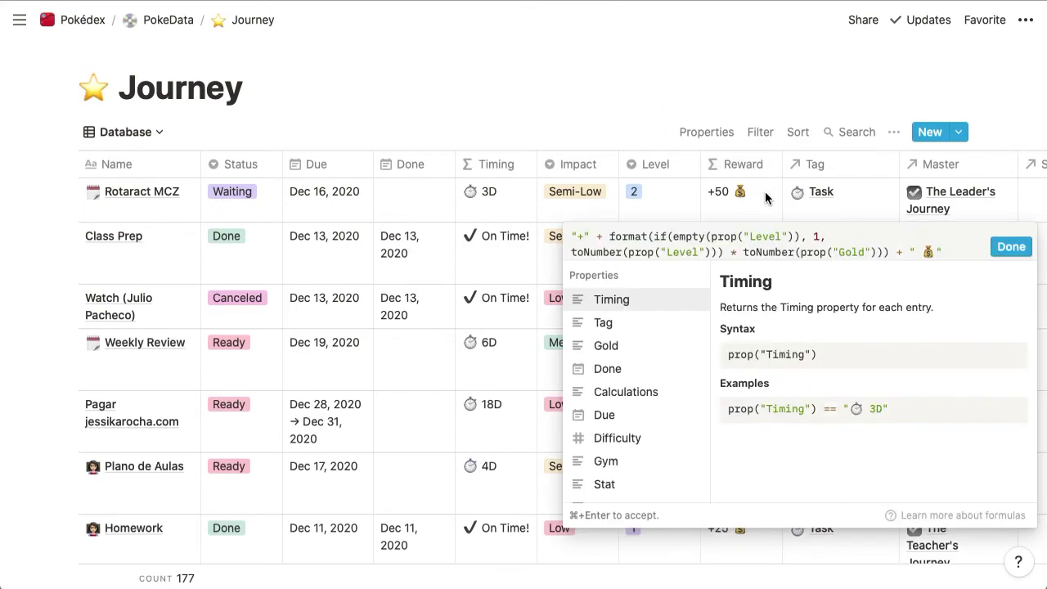
key(Escape)
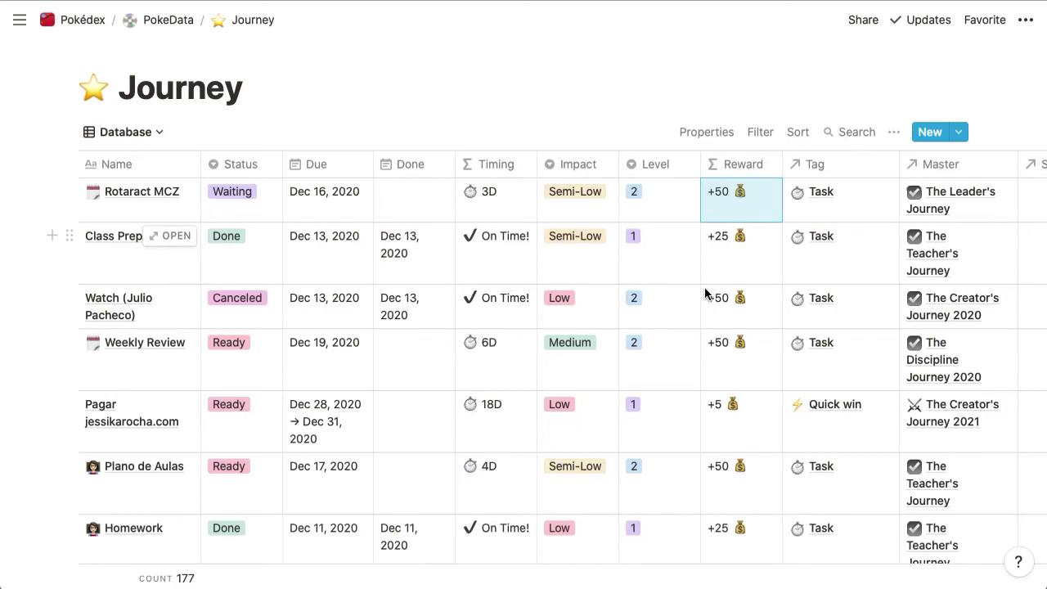
click(865, 203)
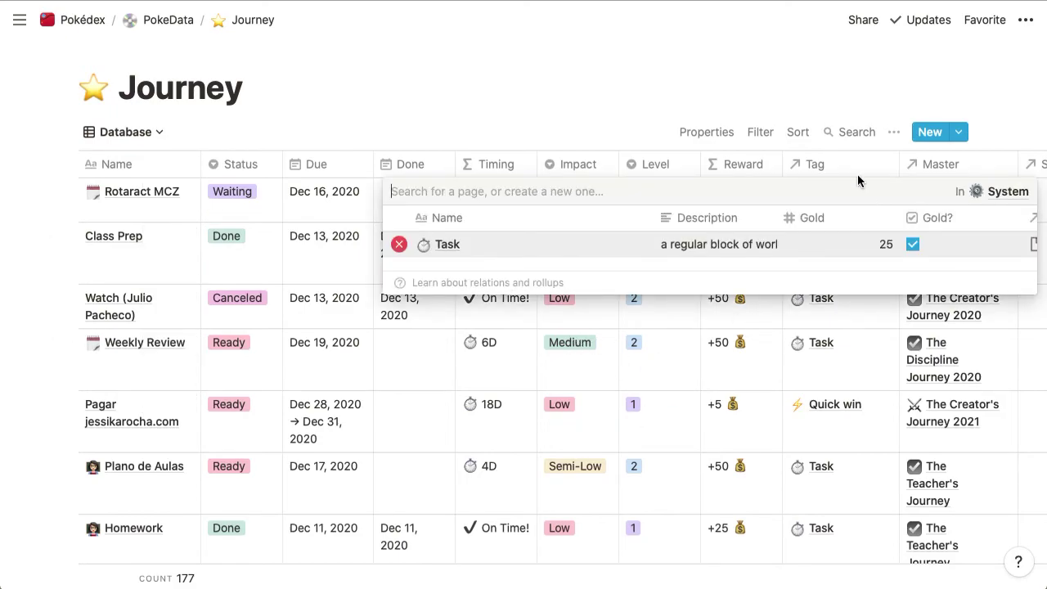
key(Escape)
- Look through the Journey entries and switch the database to its Inbox view
scroll(824, 345, down, 5)
scroll(829, 352, down, 10)
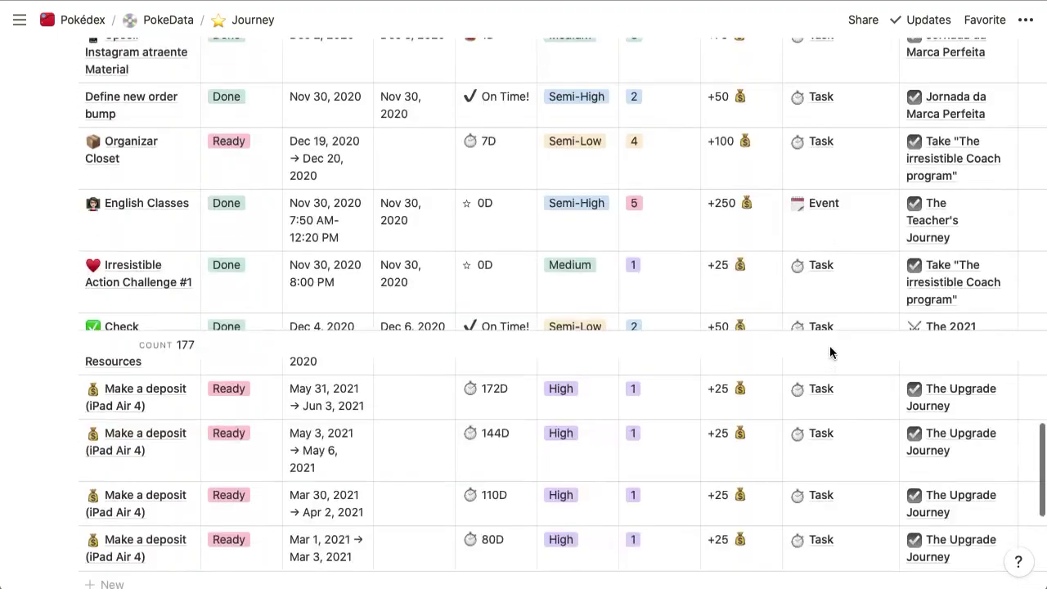
scroll(838, 415, down, 15)
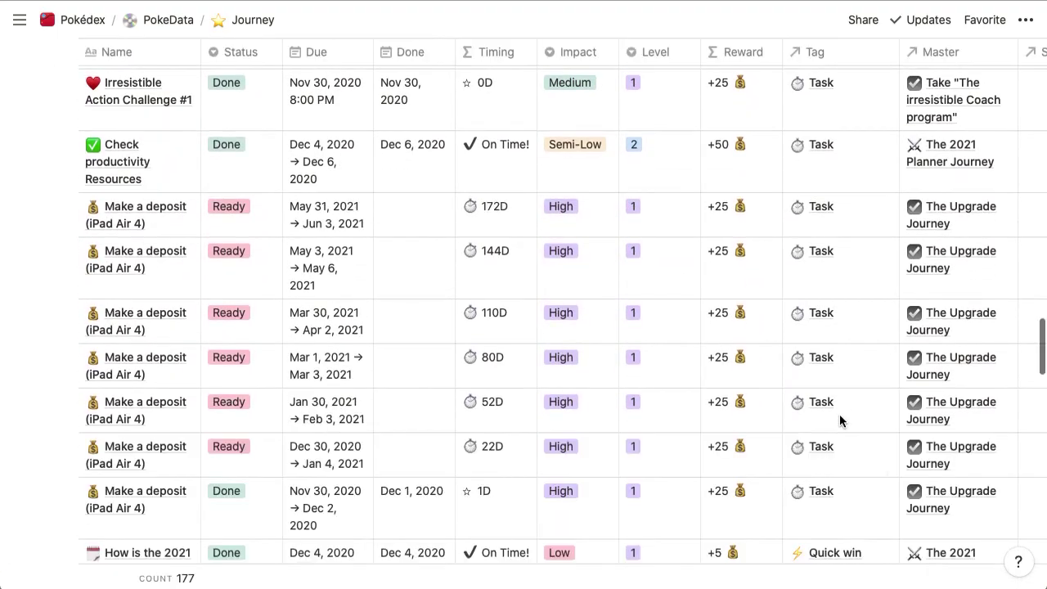
scroll(840, 421, down, 5)
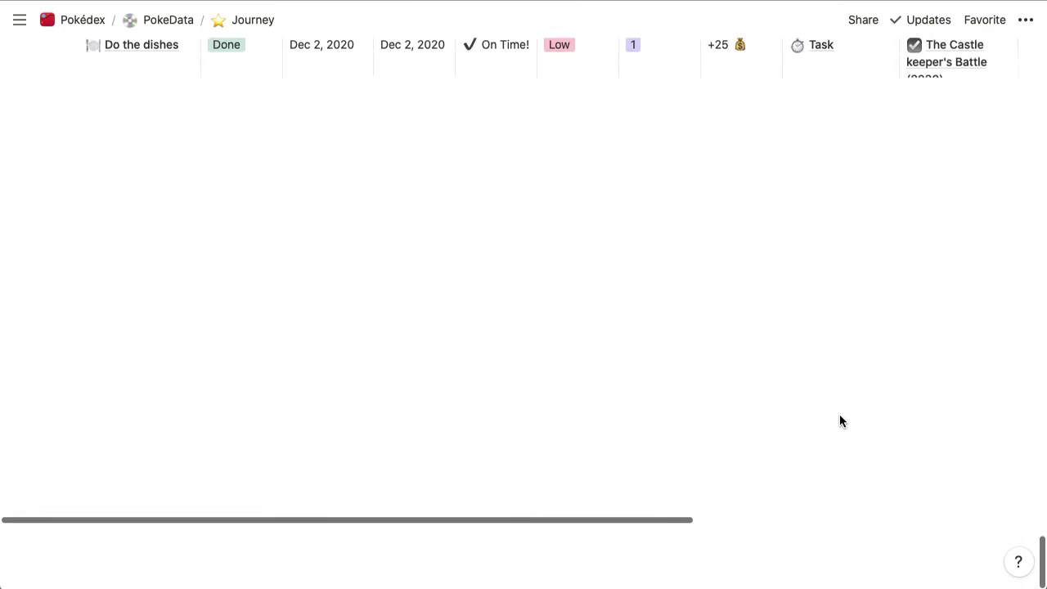
scroll(839, 421, up, 10)
scroll(542, 338, up, 5)
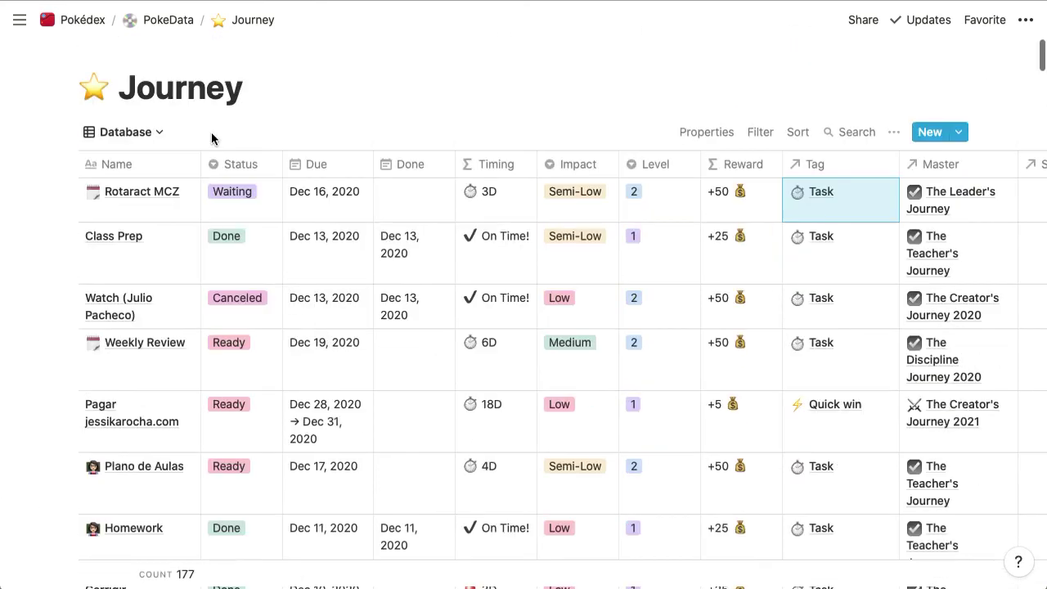
click(136, 135)
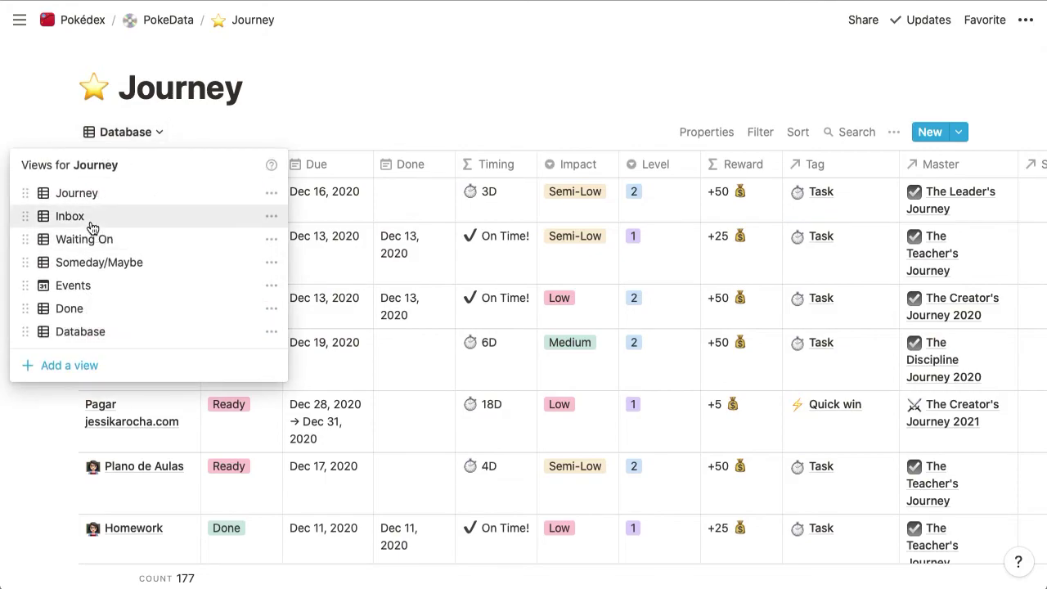
click(142, 218)
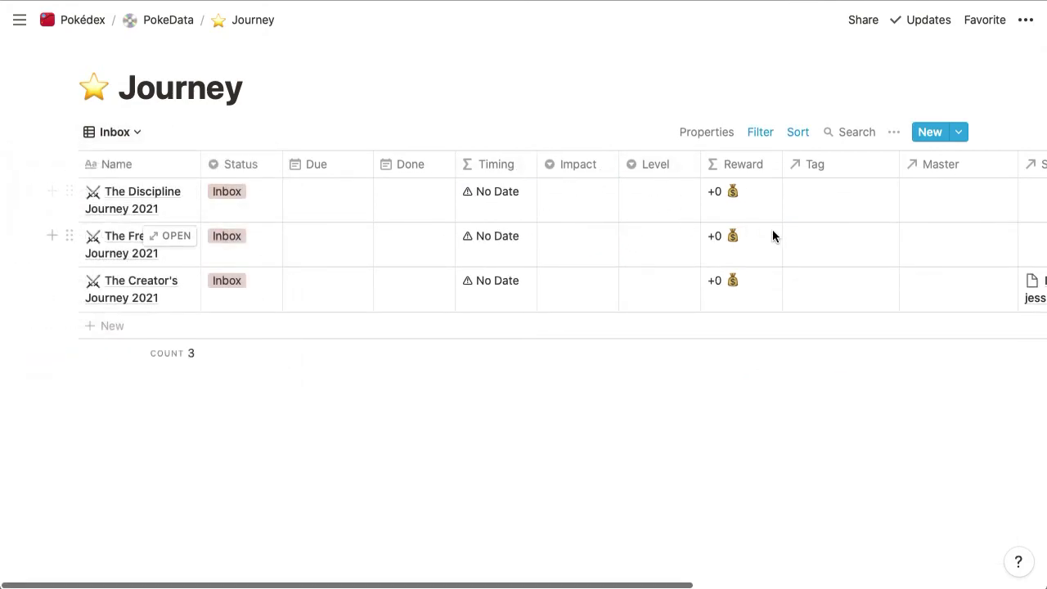
scroll(772, 235, right, 5)
scroll(772, 235, left, 5)
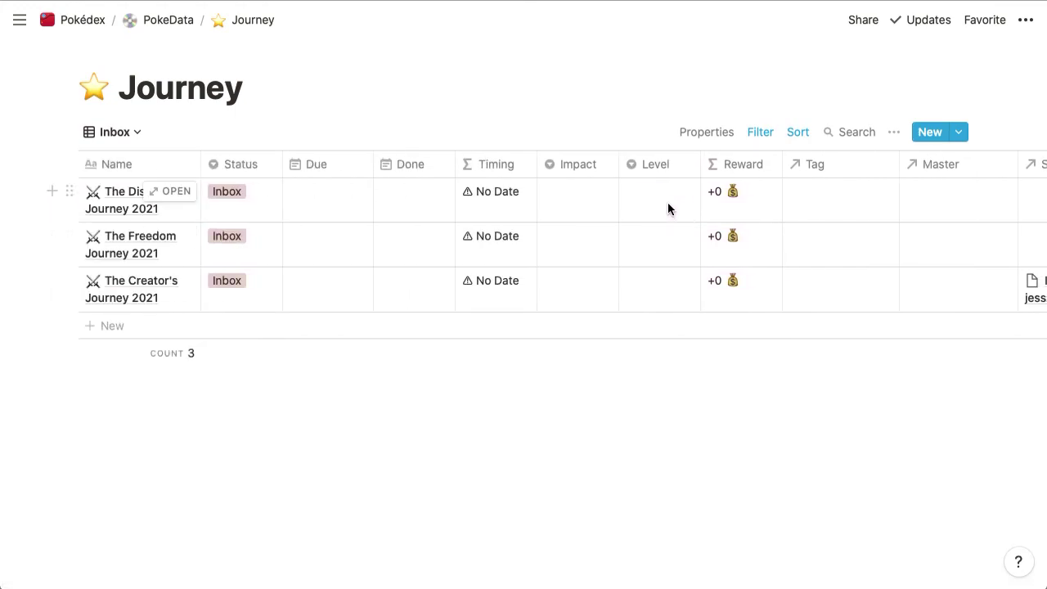
- Check the Impact and Level options for The Discipline Journey 2021 entry, leaving both empty
click(593, 199)
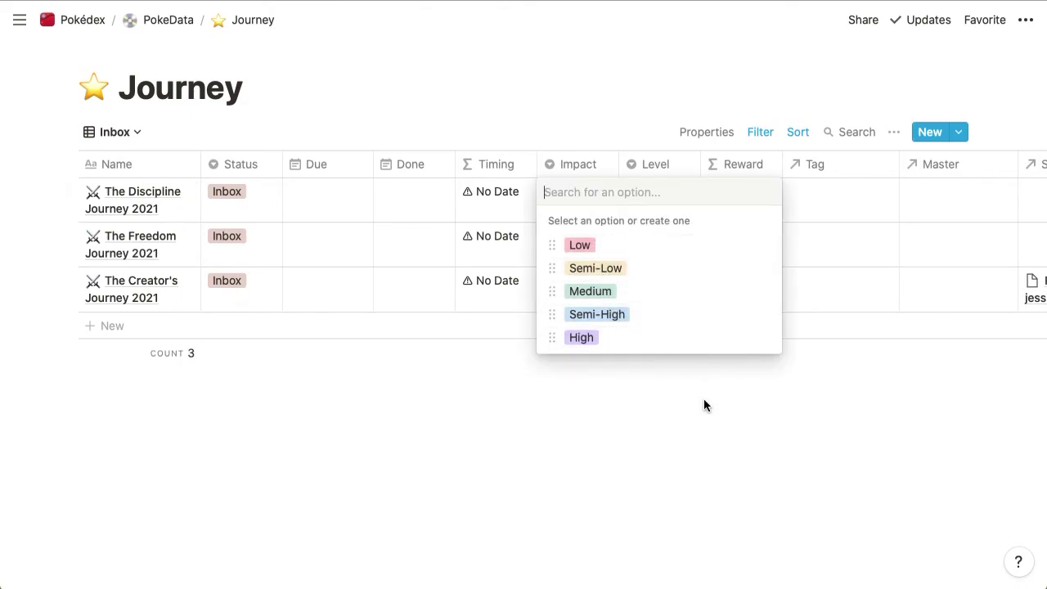
key(Escape)
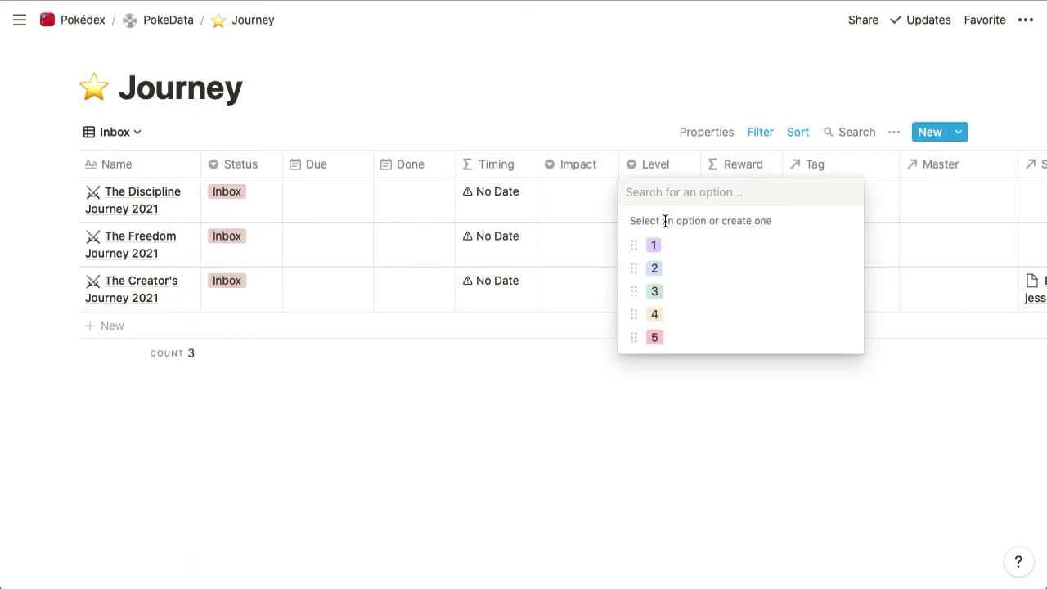
key(Escape)
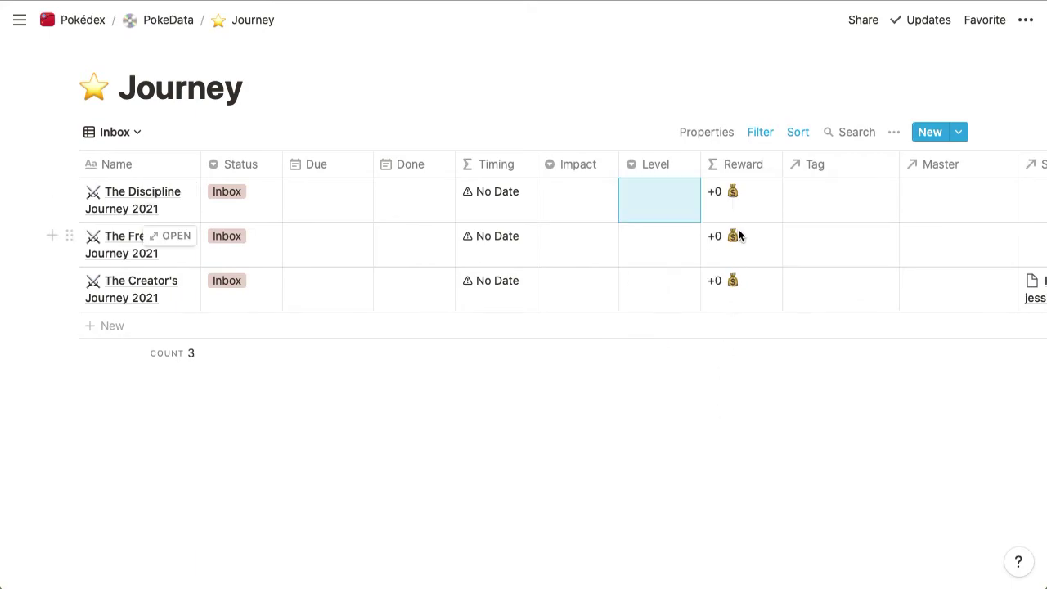
- Examine the System pages available for the Tag relation of The Discipline Journey 2021, across all their Gold, Plan, Quest and XP columns
click(807, 194)
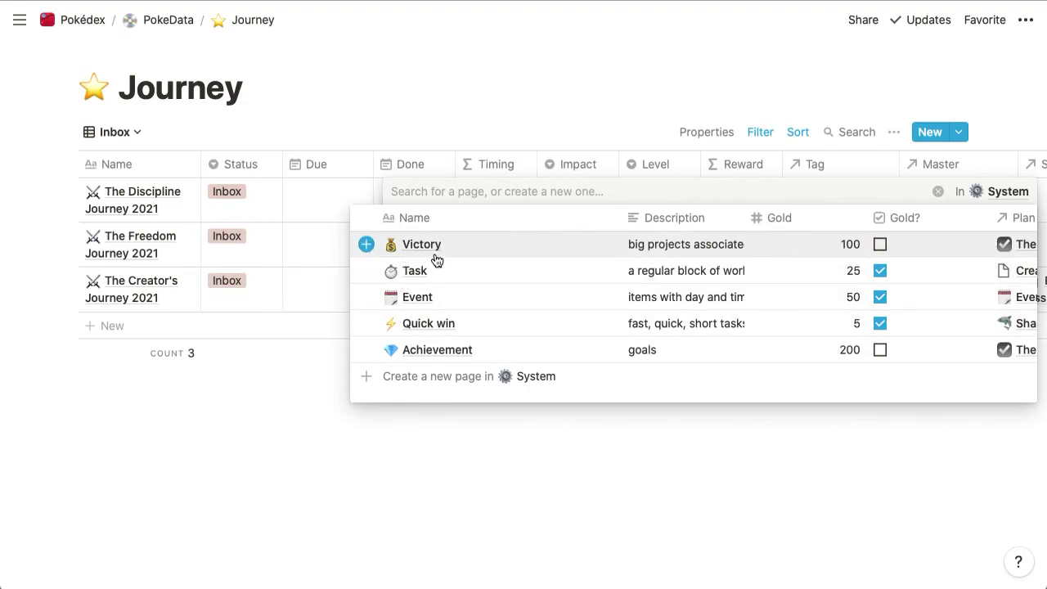
scroll(759, 283, right, 5)
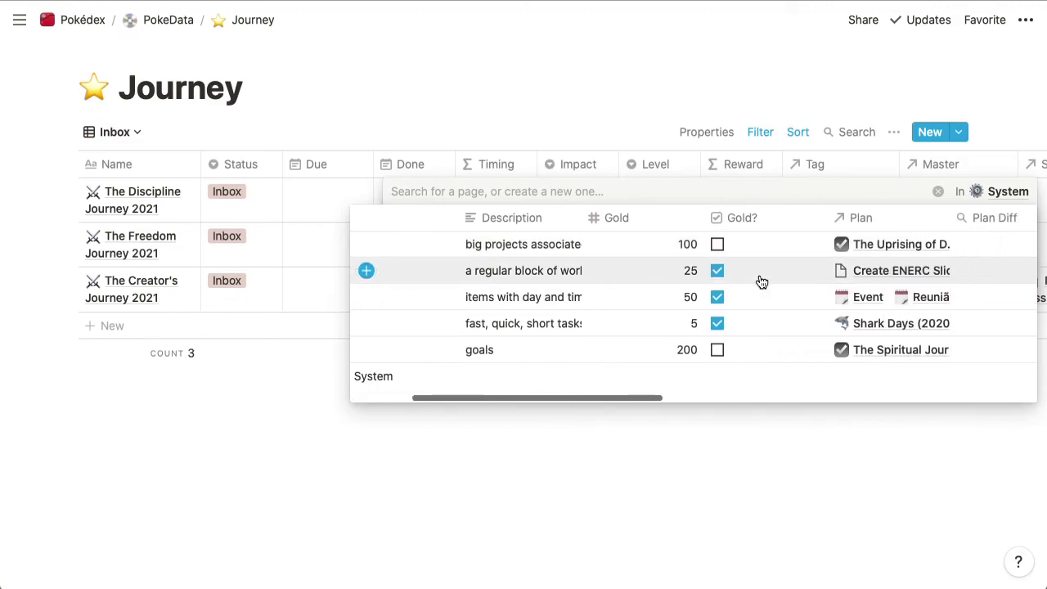
scroll(799, 302, right, 10)
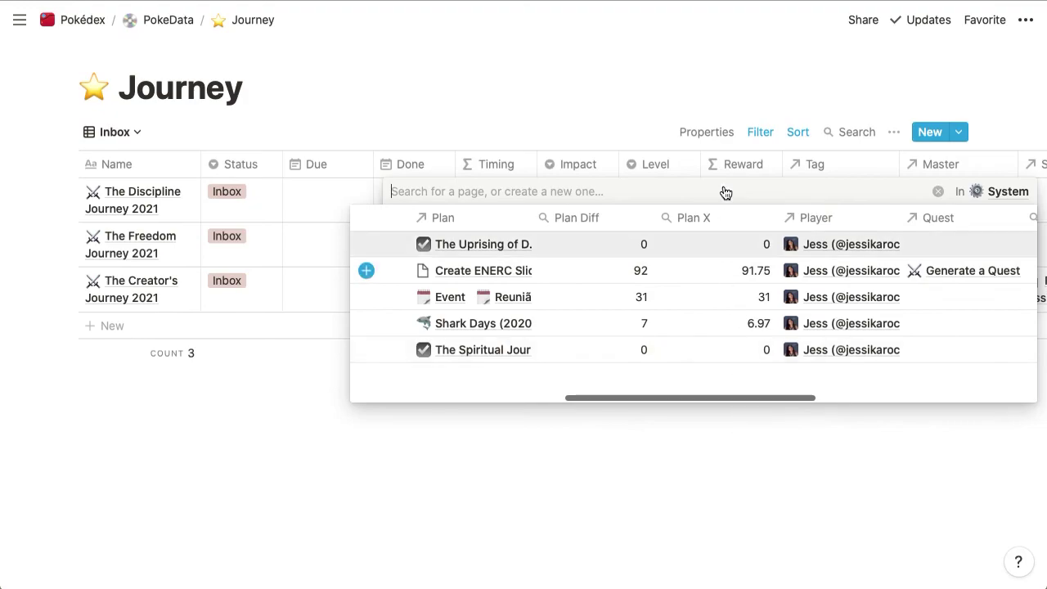
scroll(740, 325, right, 10)
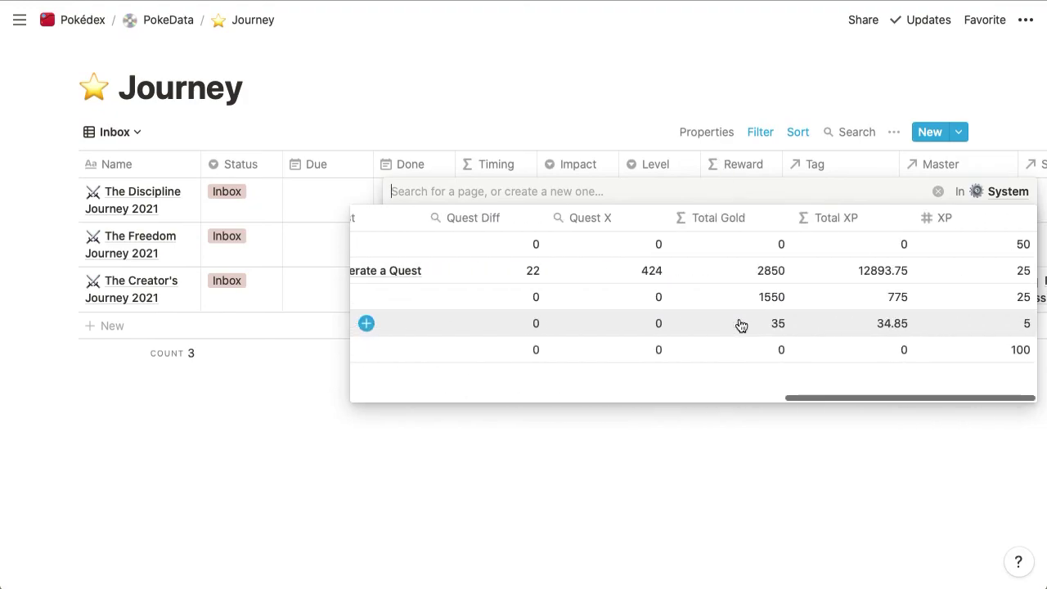
scroll(740, 325, left, 20)
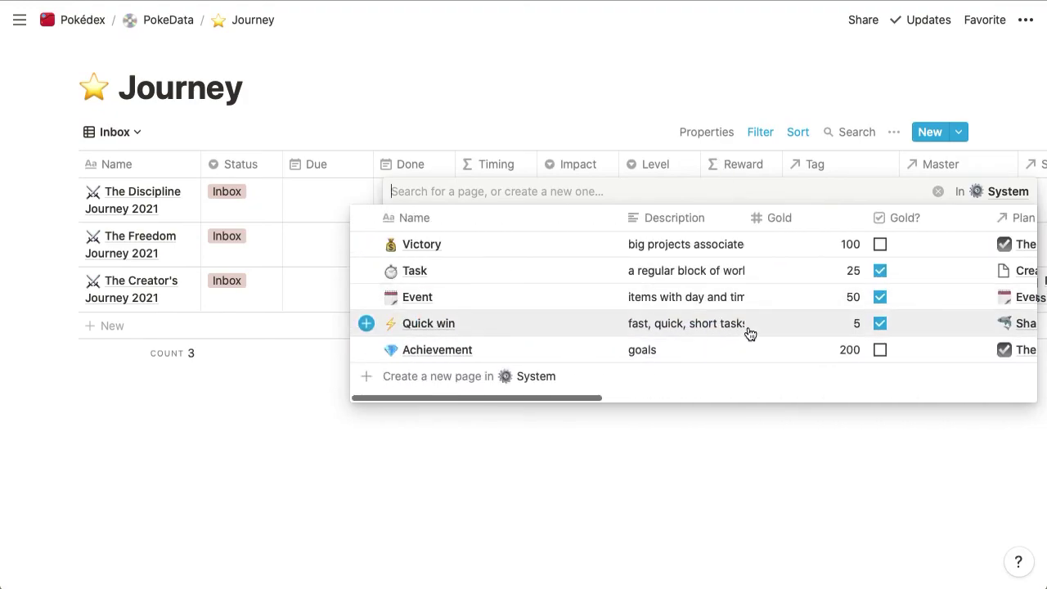
click(647, 457)
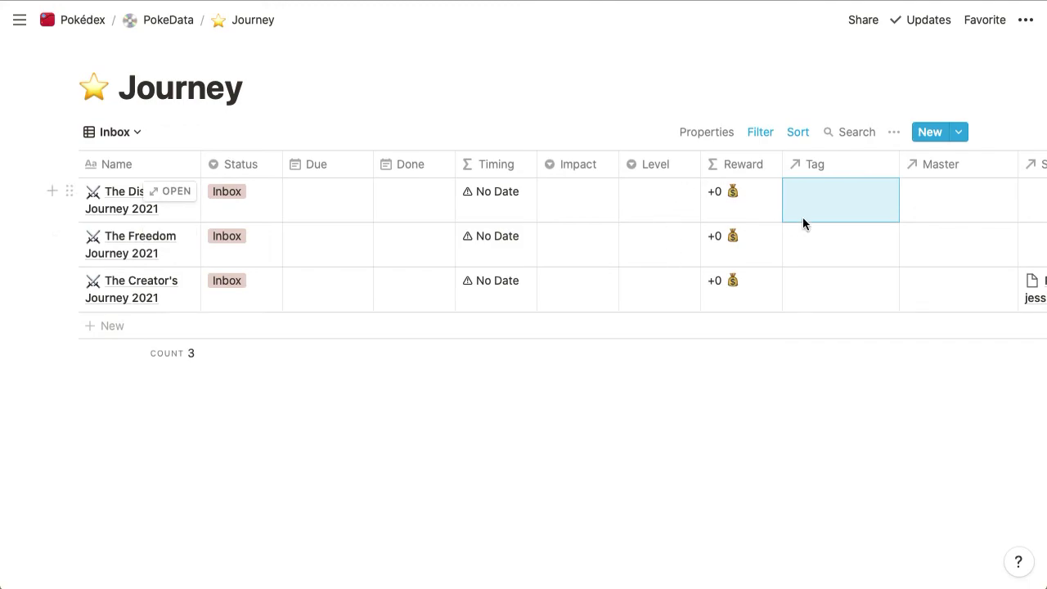
- Return the Journey database to its Database view and check the list of available views
click(116, 141)
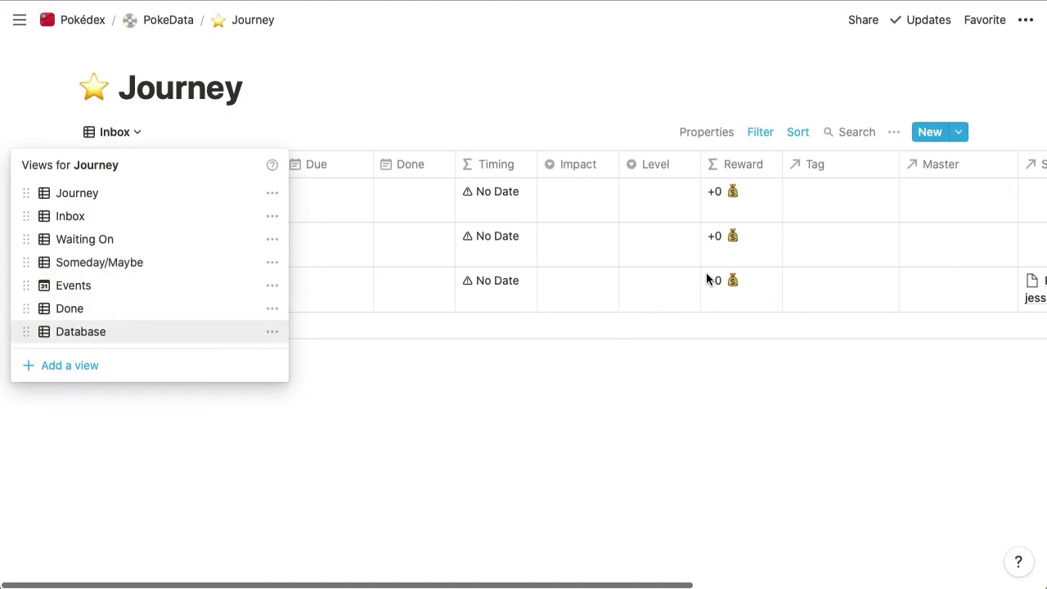
key(Return)
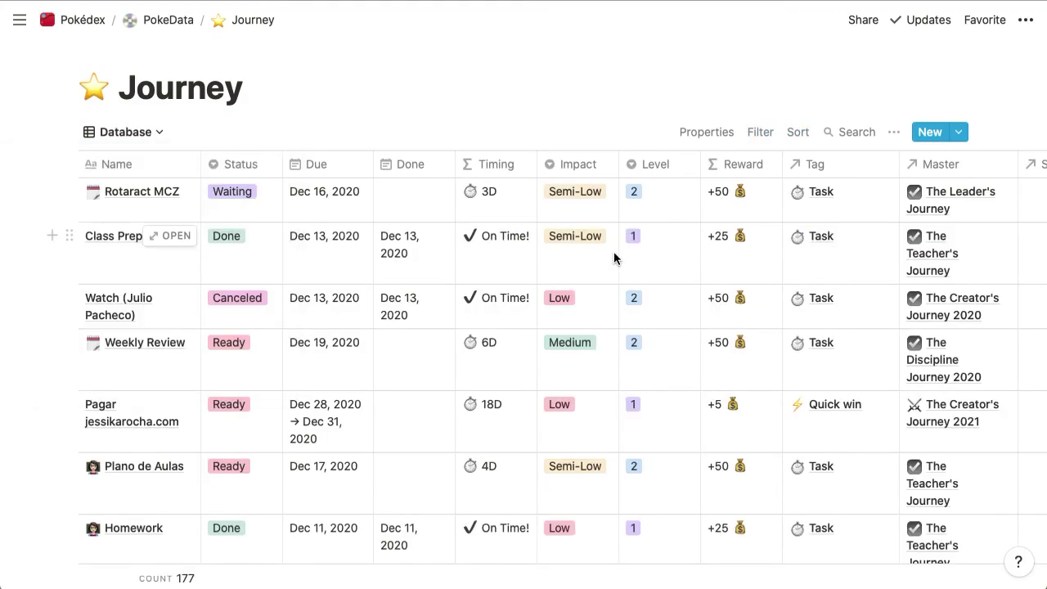
click(130, 134)
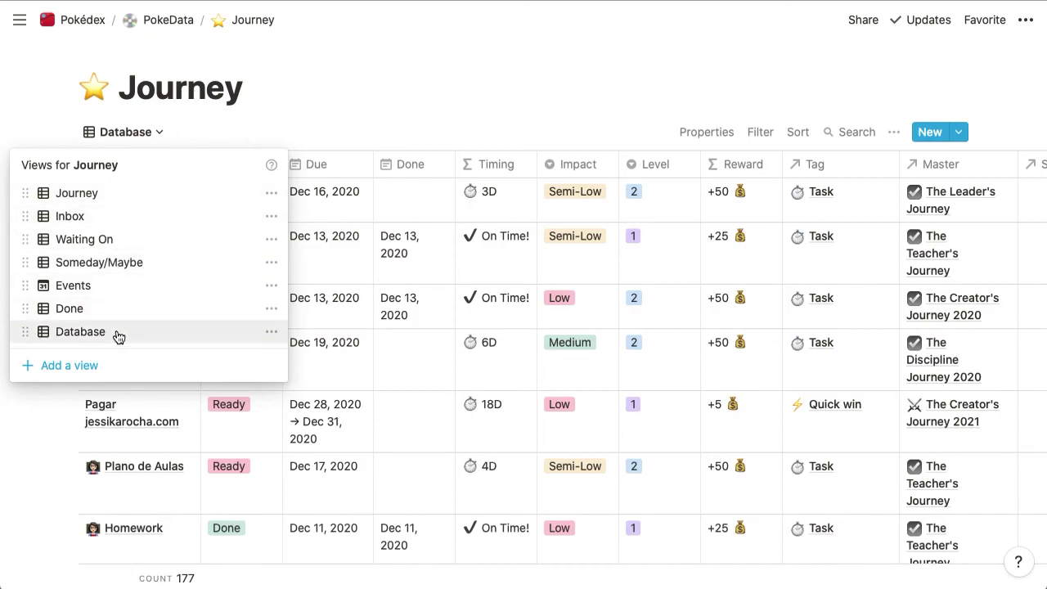
click(461, 144)
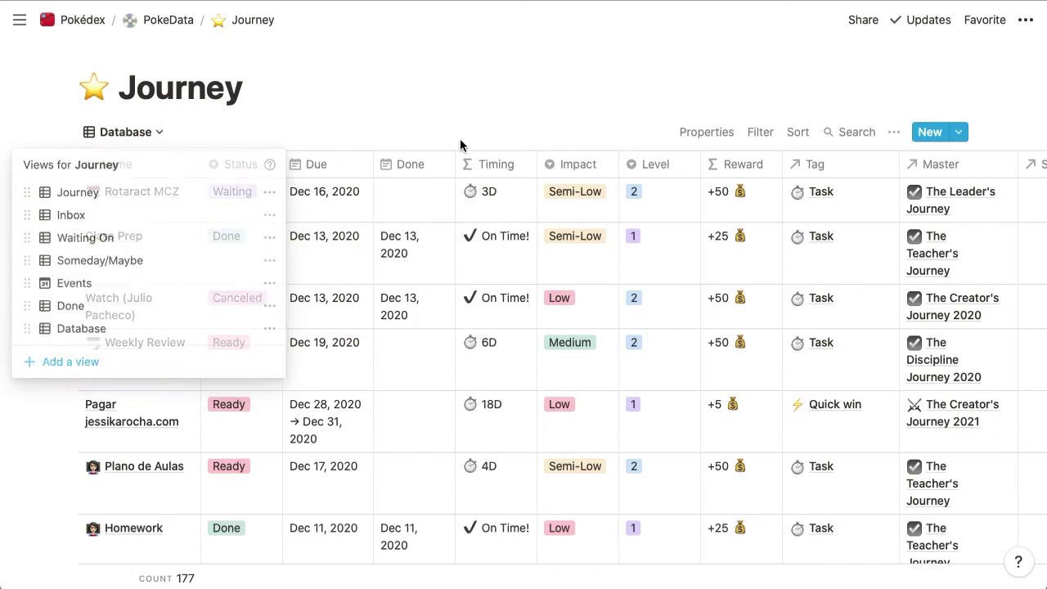
- Review the Journey database's view list and the Reward, Tag and Level properties of the Rotaract MCZ entry
click(149, 141)
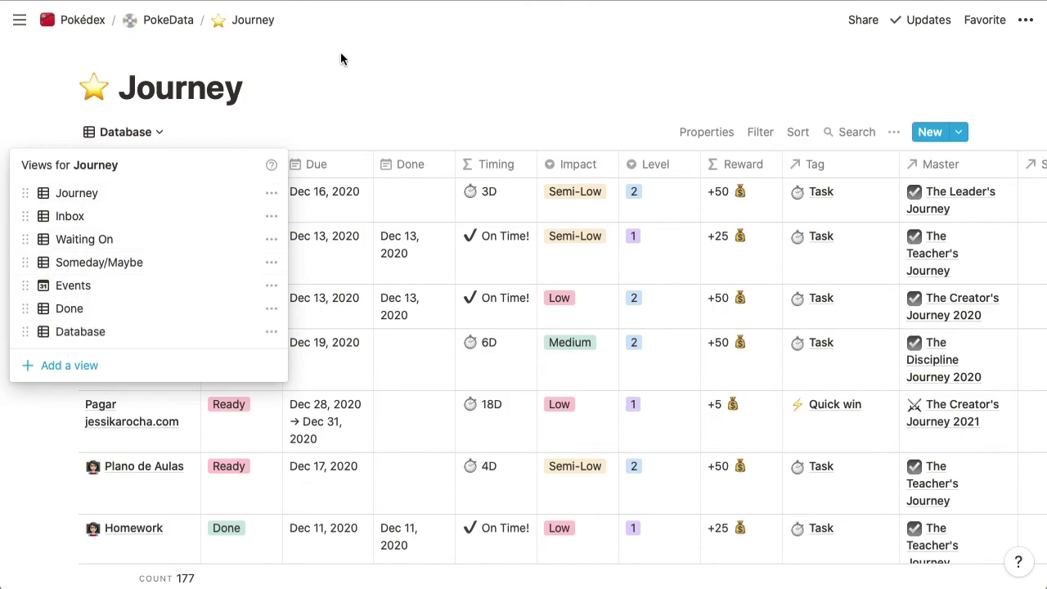
click(378, 113)
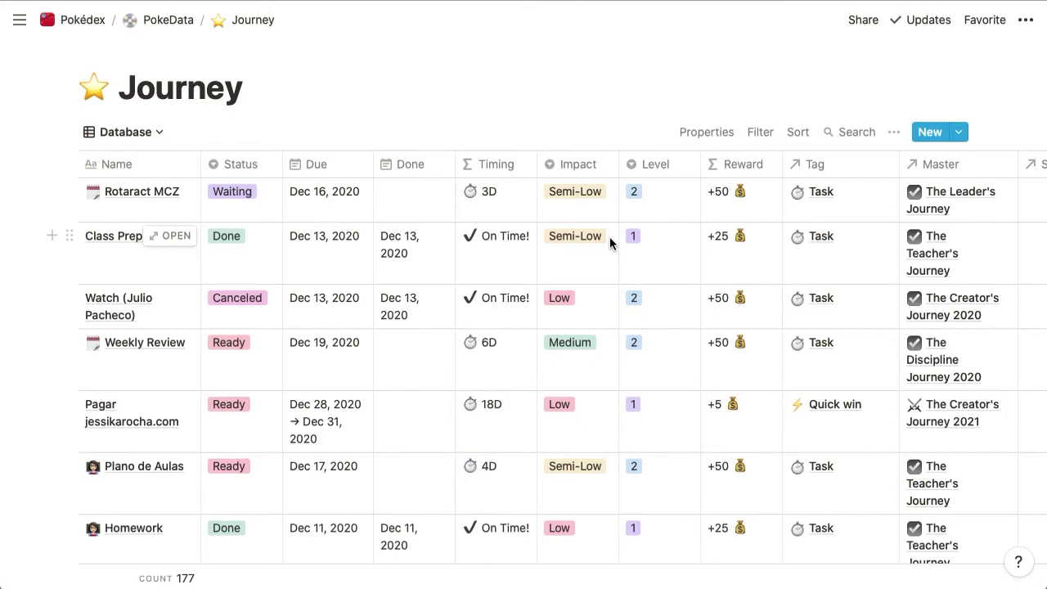
click(743, 200)
key(Escape)
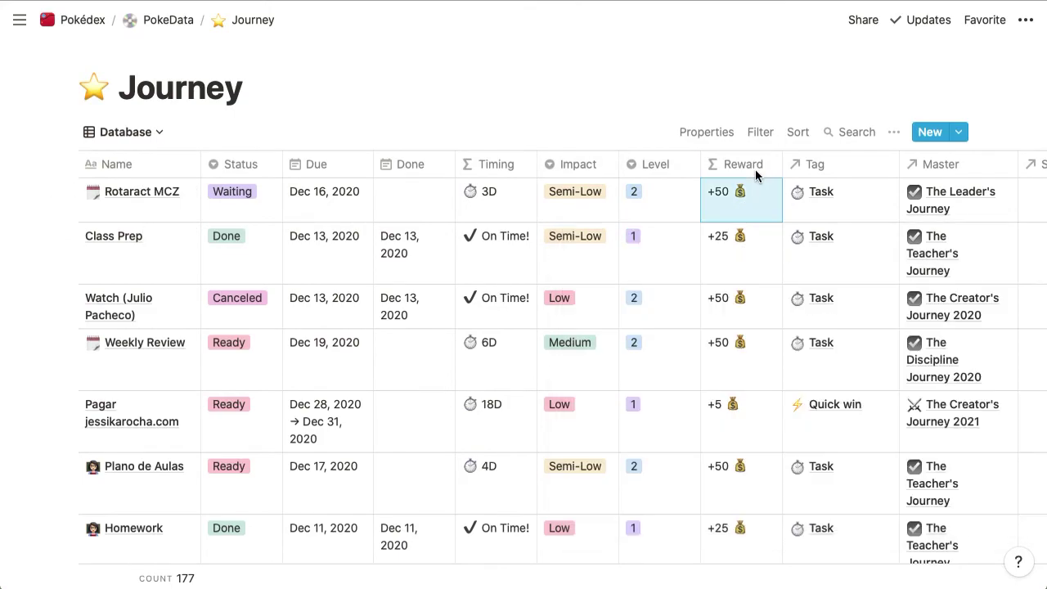
click(852, 191)
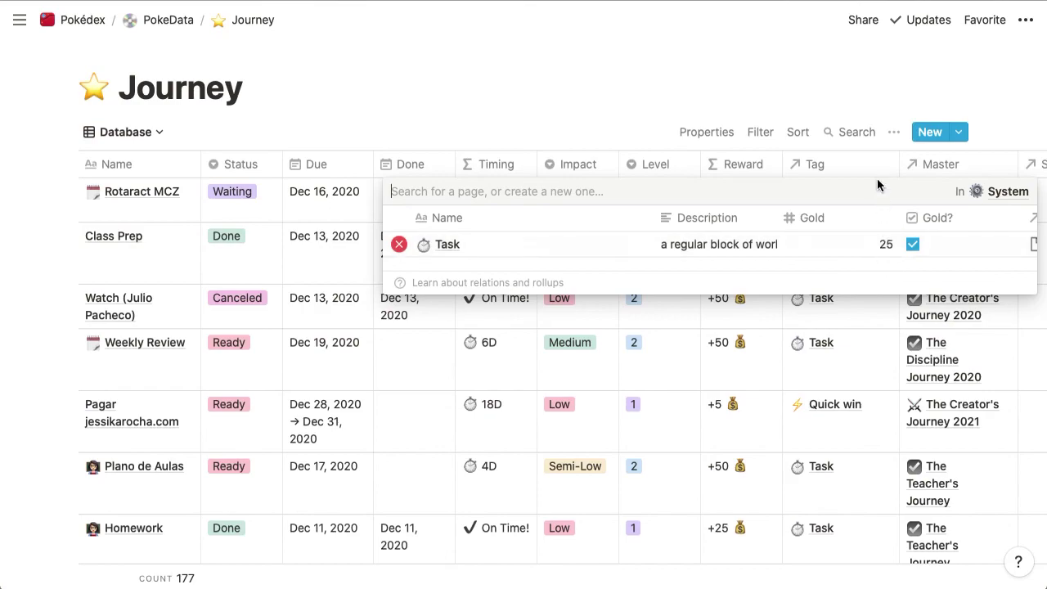
key(Escape)
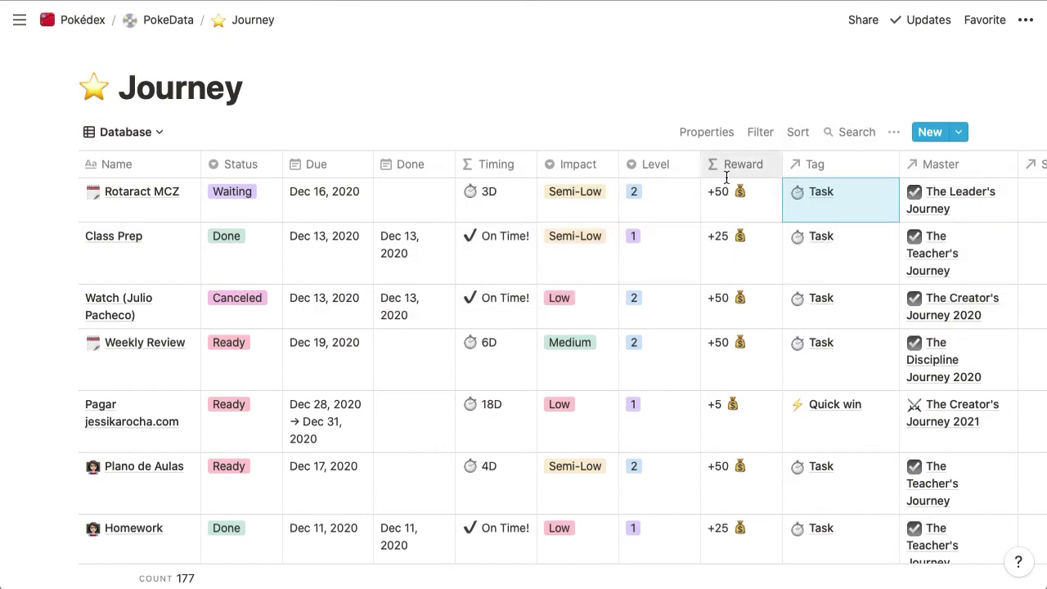
click(652, 197)
key(Escape)
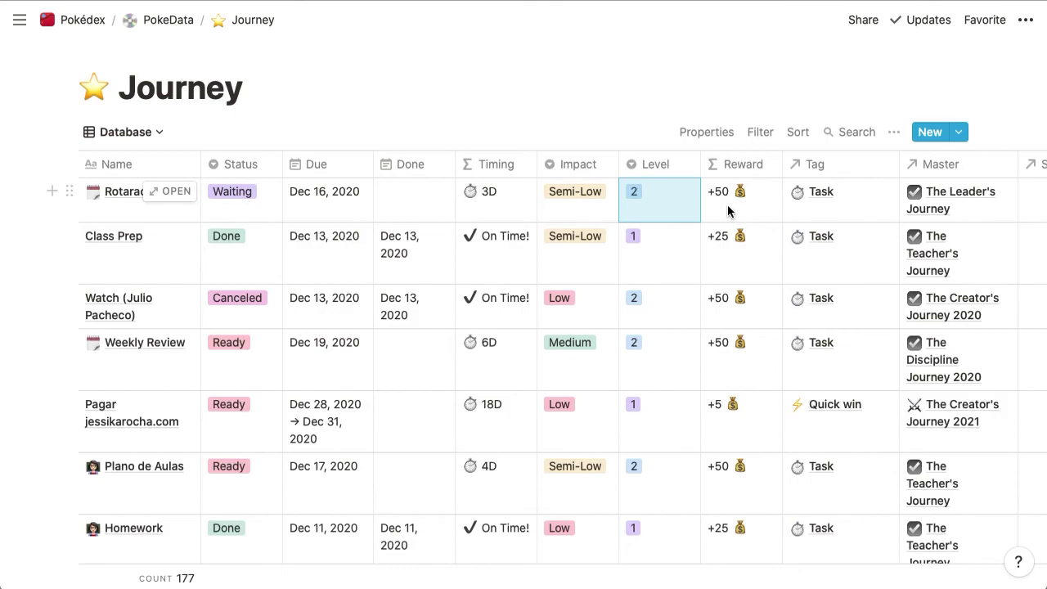
- Examine the Master, Subtasks, Gym and Stat relation columns across the Journey database, including an entry that has a subtask
scroll(729, 211, right, 6)
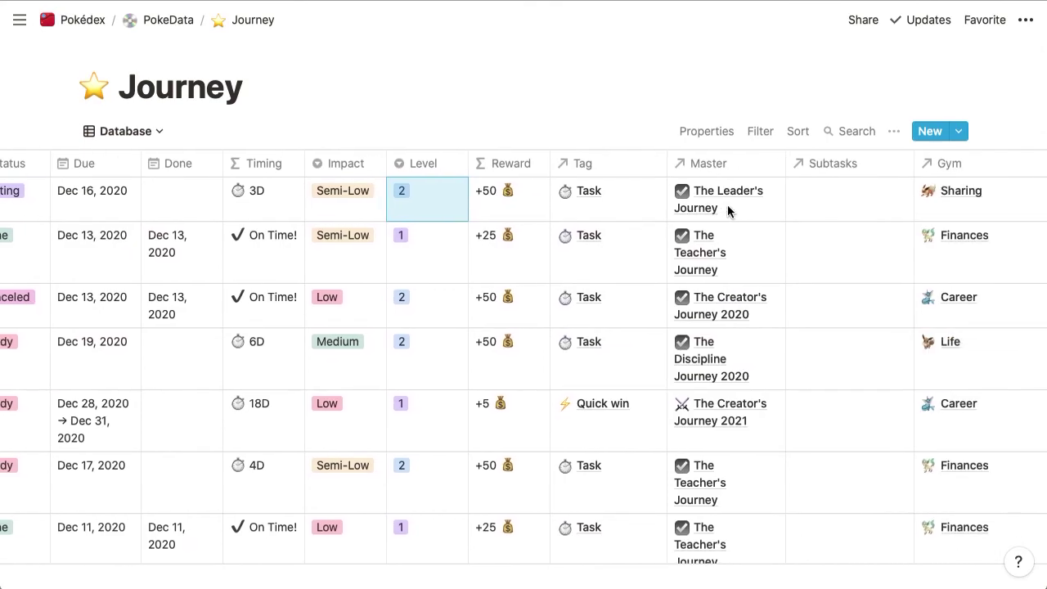
scroll(727, 211, right, 1)
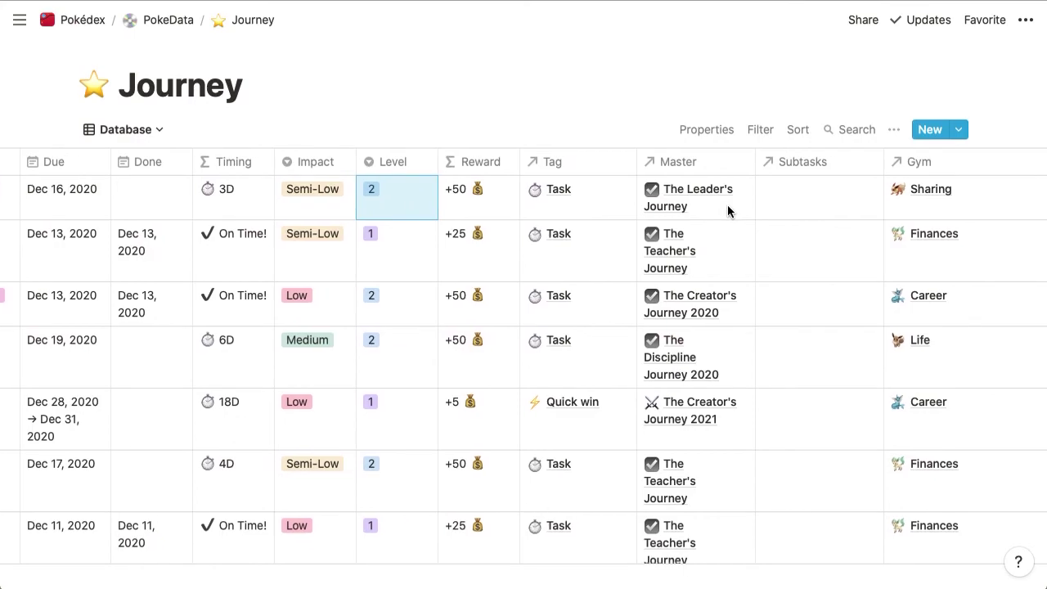
scroll(625, 281, left, 3)
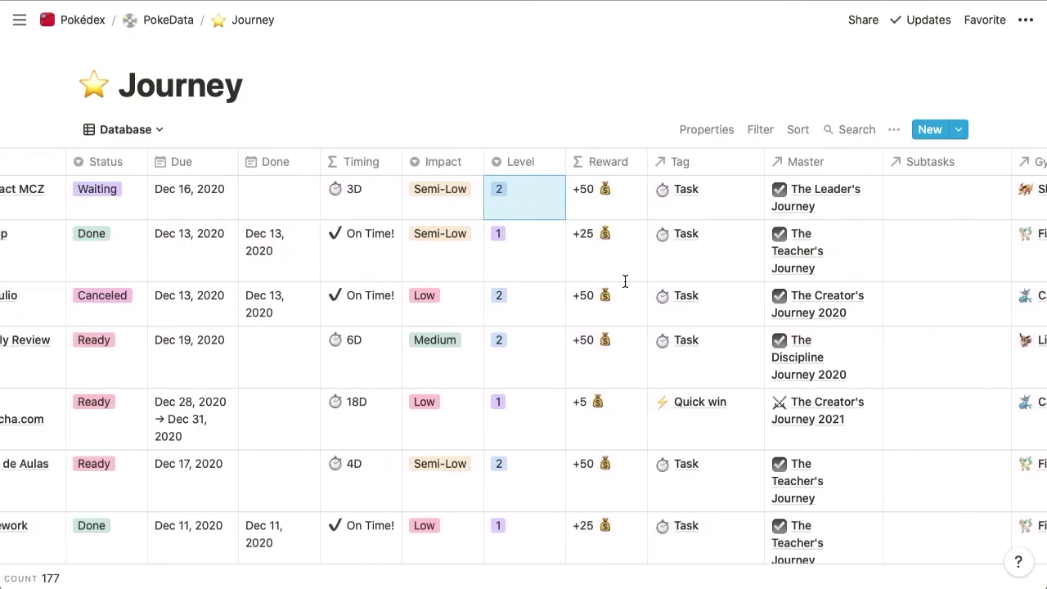
scroll(625, 282, left, 3)
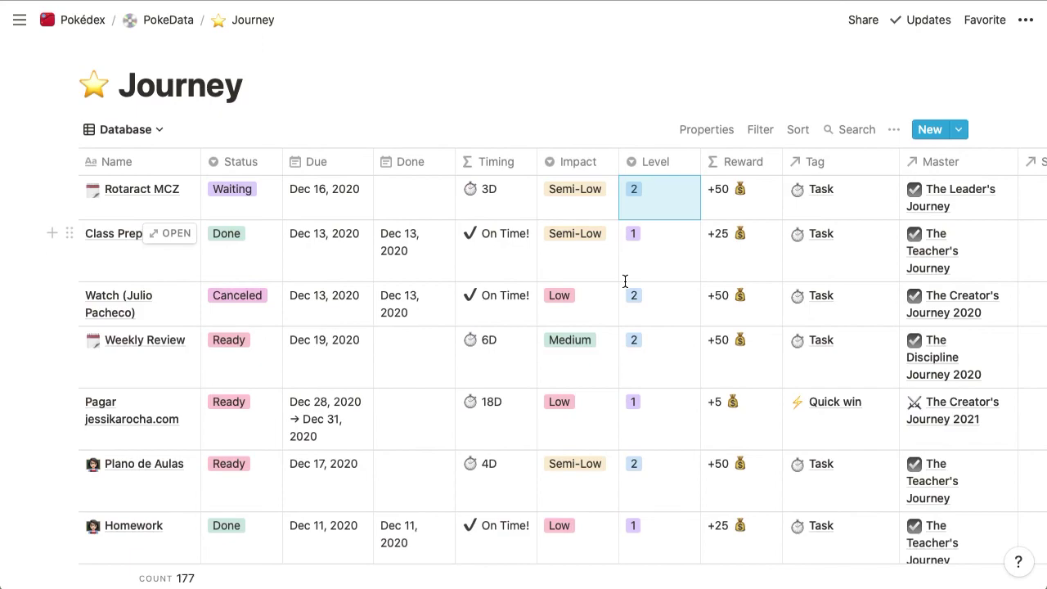
scroll(625, 281, right, 3)
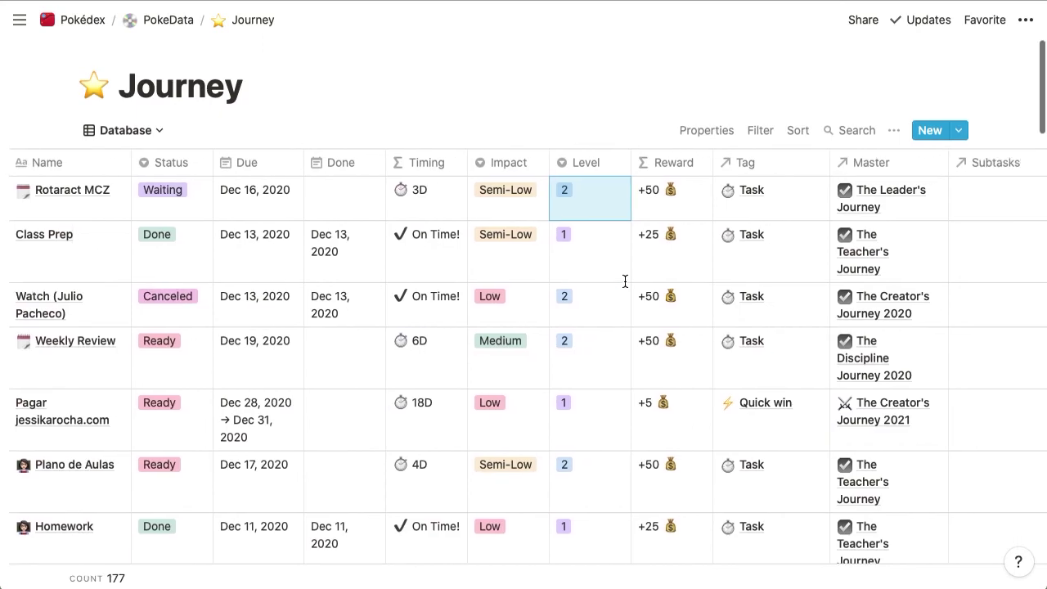
scroll(624, 285, right, 8)
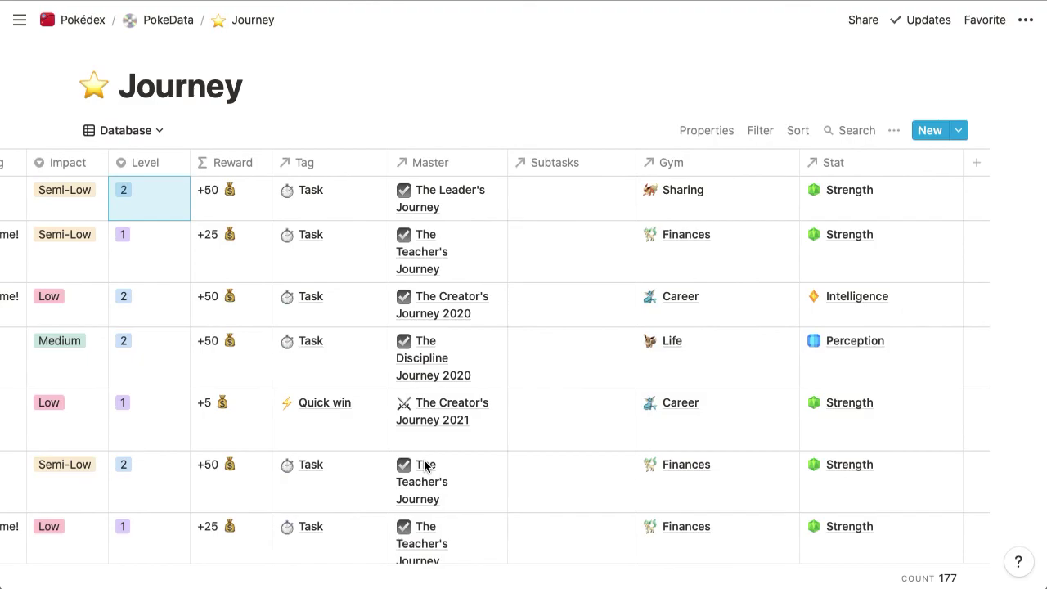
scroll(583, 218, down, 5)
scroll(583, 219, down, 15)
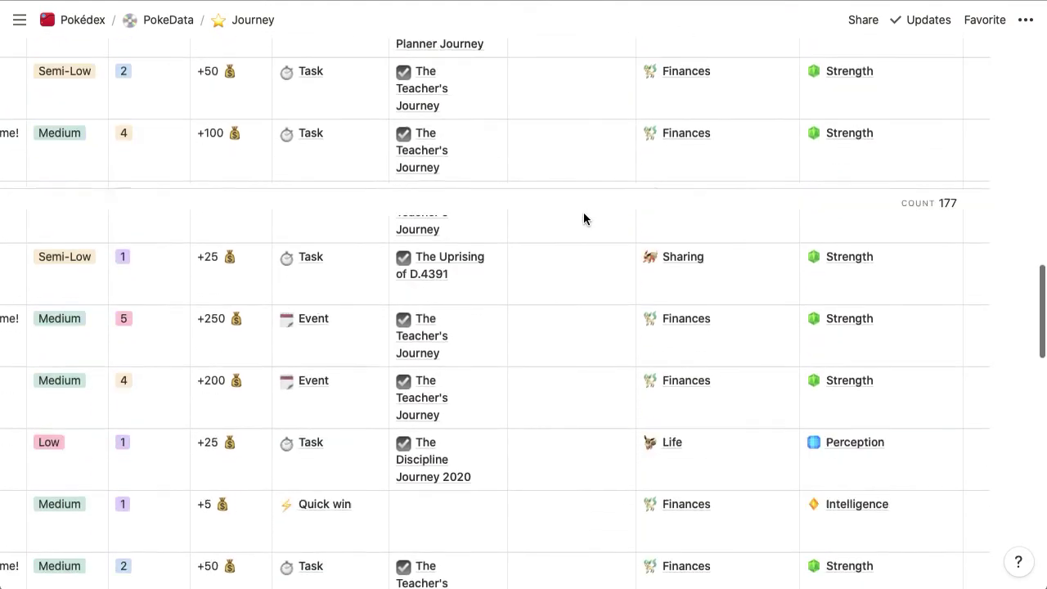
scroll(583, 212, up, 5)
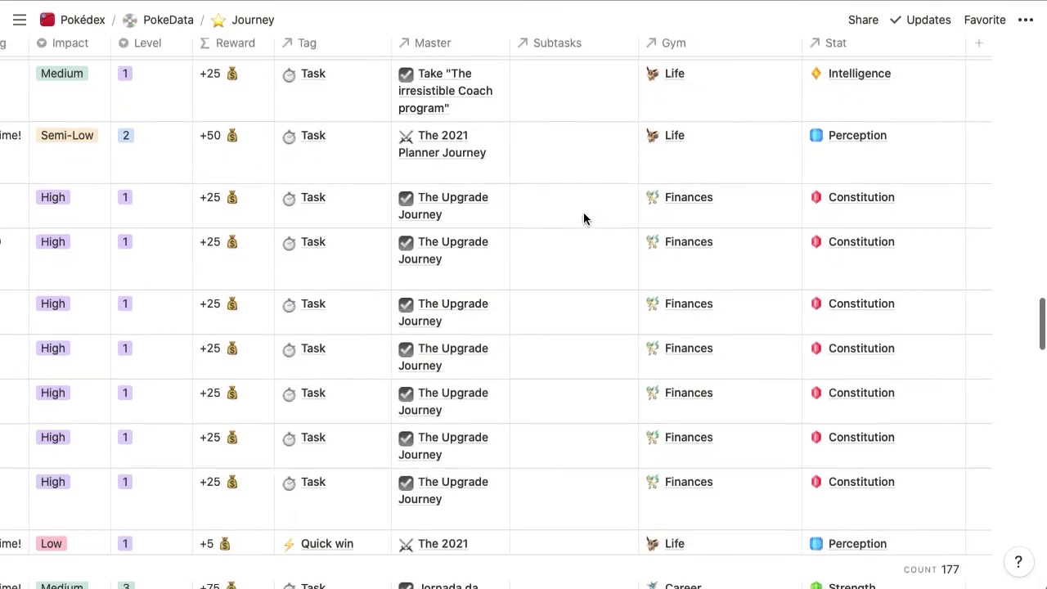
scroll(595, 350, up, 5)
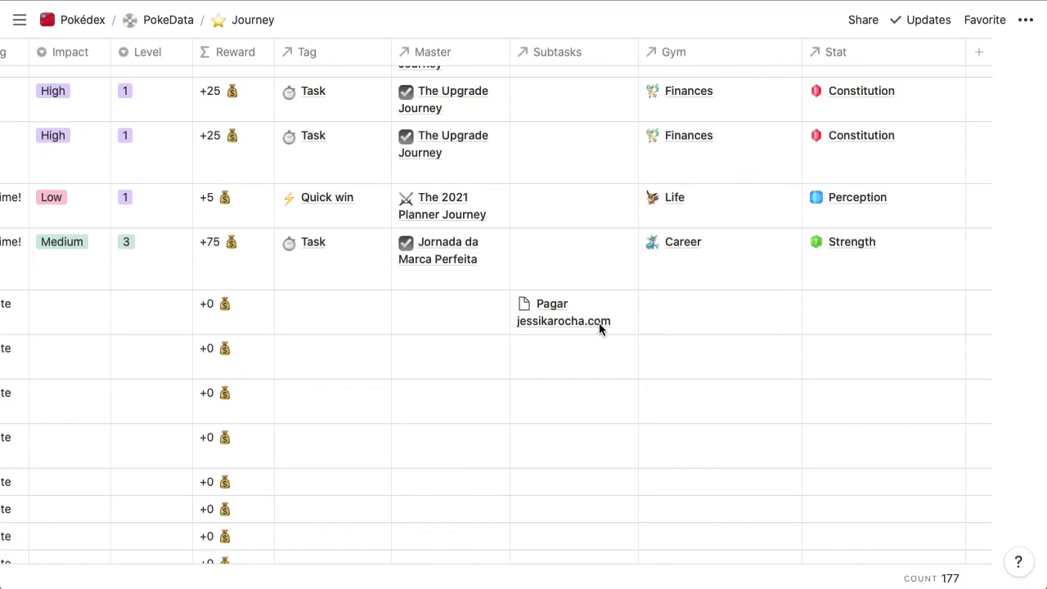
scroll(594, 321, up, 15)
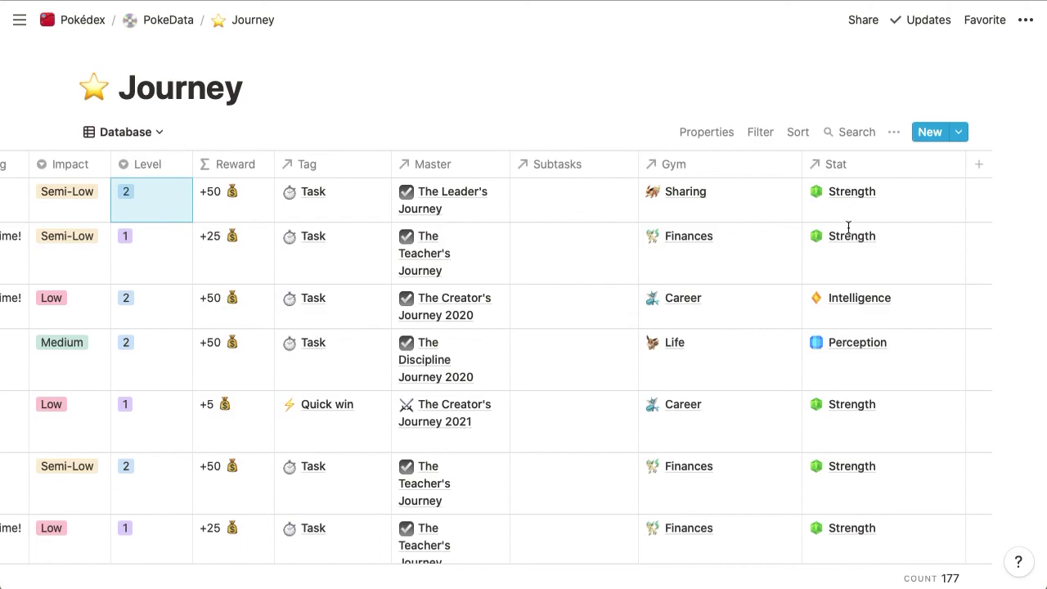
- Return to the Pokédex dashboard and look at the Trainer card and the Journey list for today
click(98, 23)
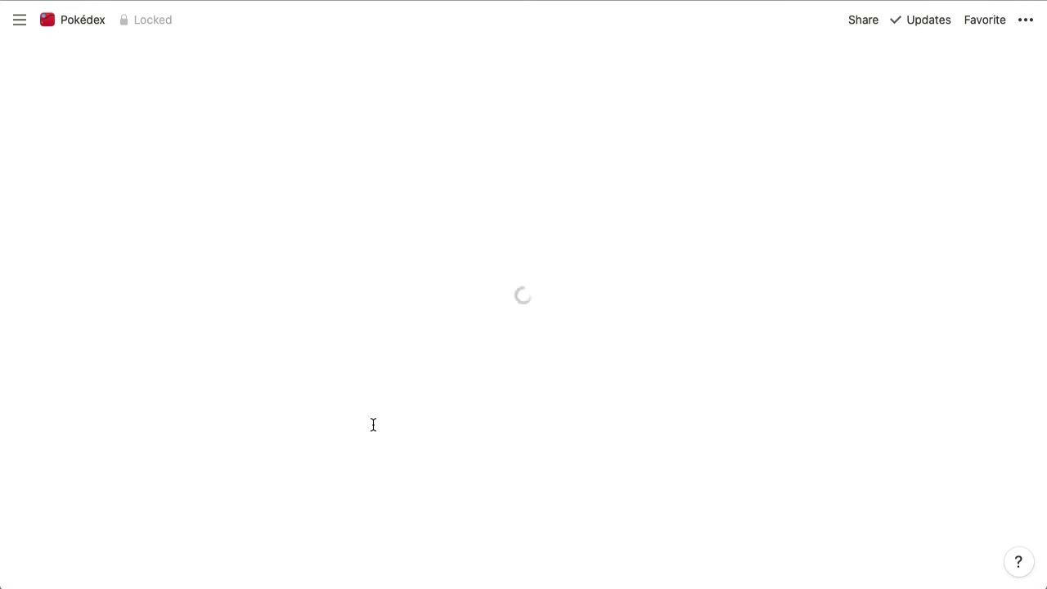
scroll(372, 427, down, 5)
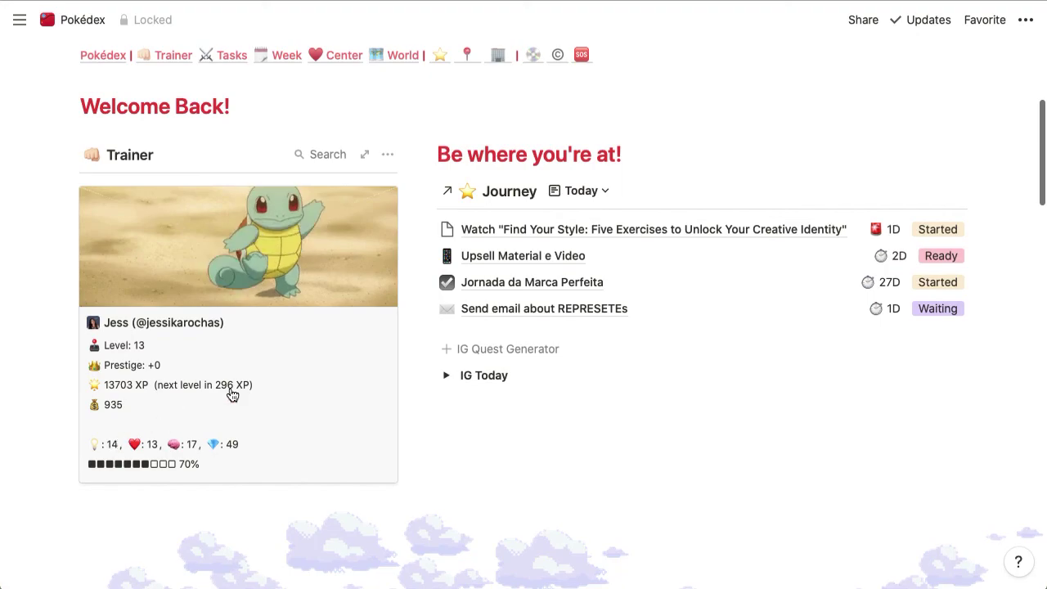
scroll(232, 395, up, 5)
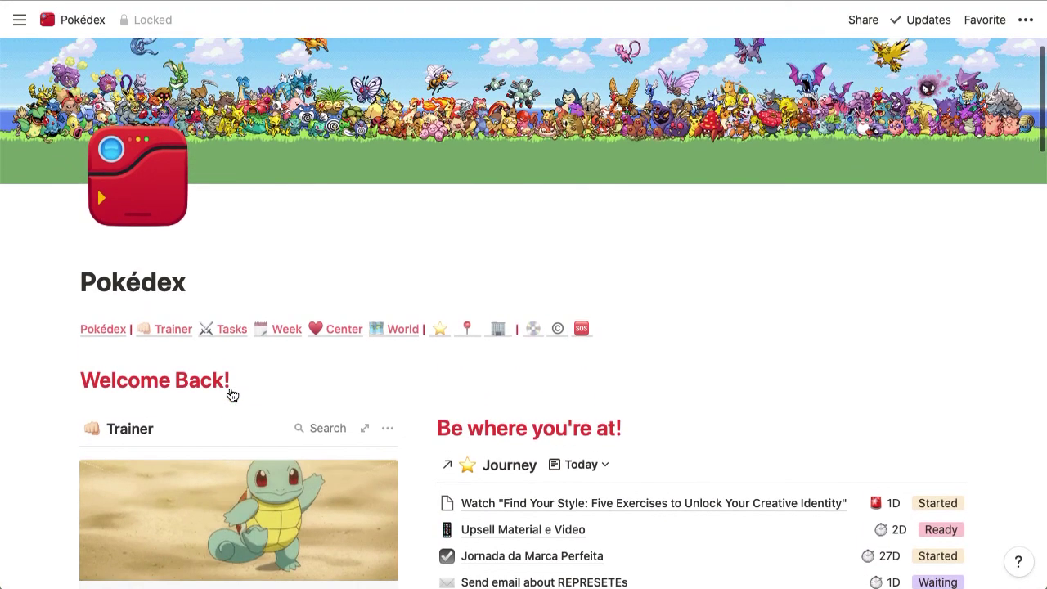
- Open the Banco de dados teste page and inspect the dateBetween formula of the Status property in the Dados table
mouse_move(18, 21)
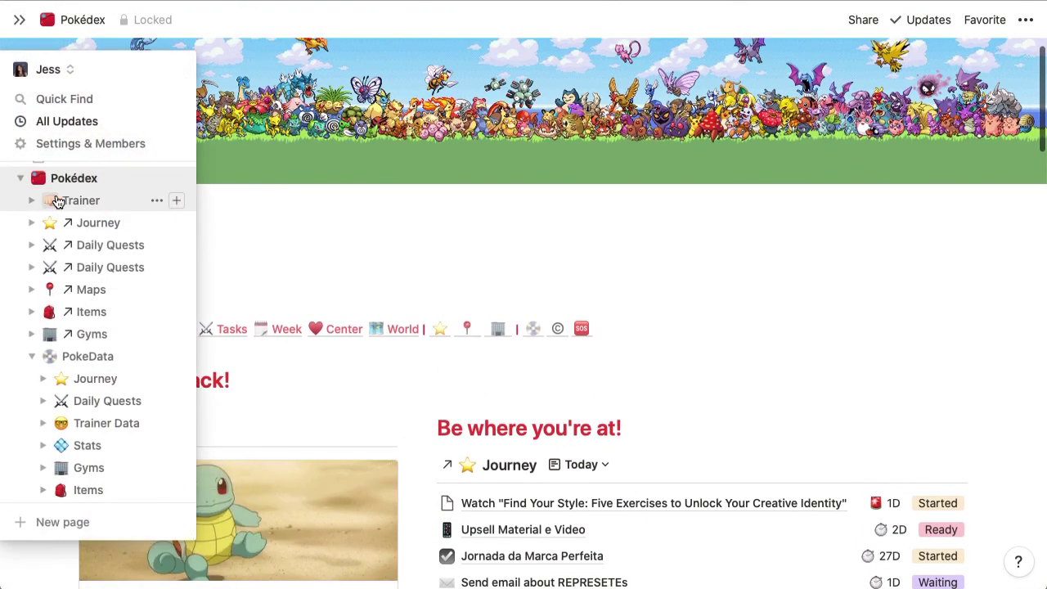
scroll(82, 204, up, 3)
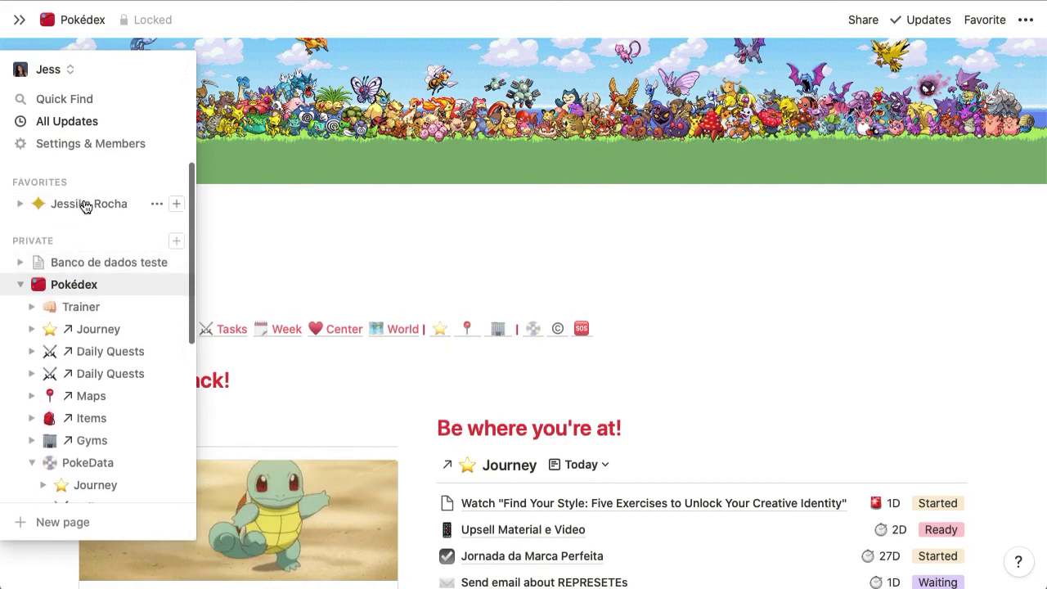
click(103, 263)
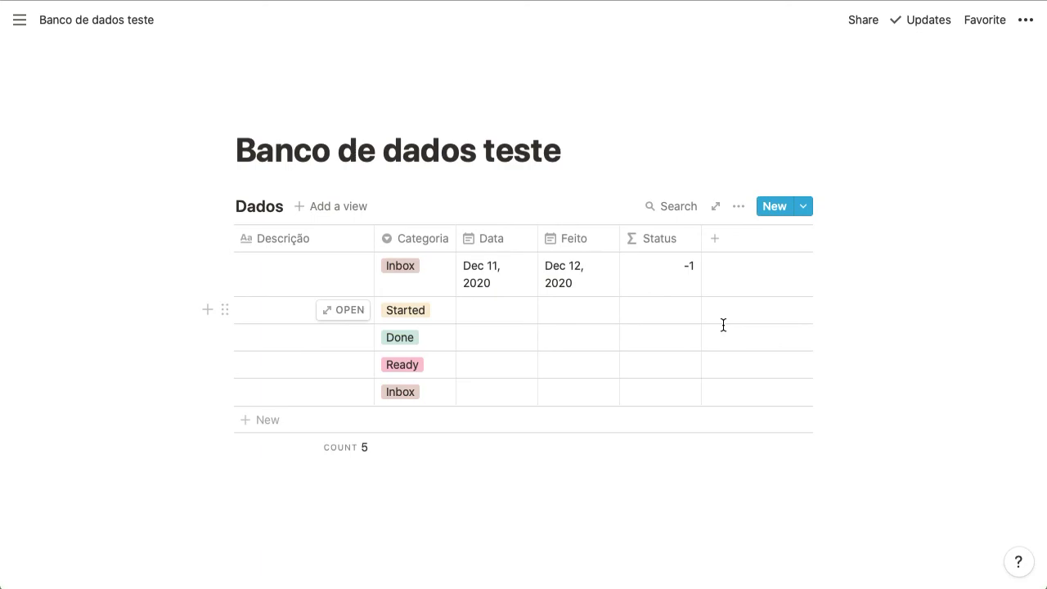
click(657, 267)
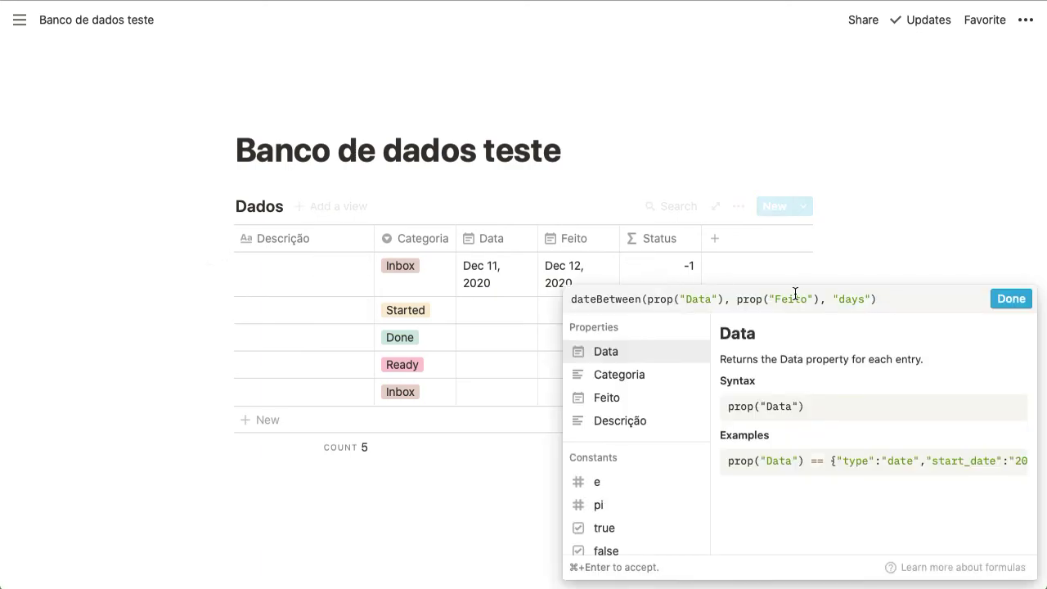
click(762, 241)
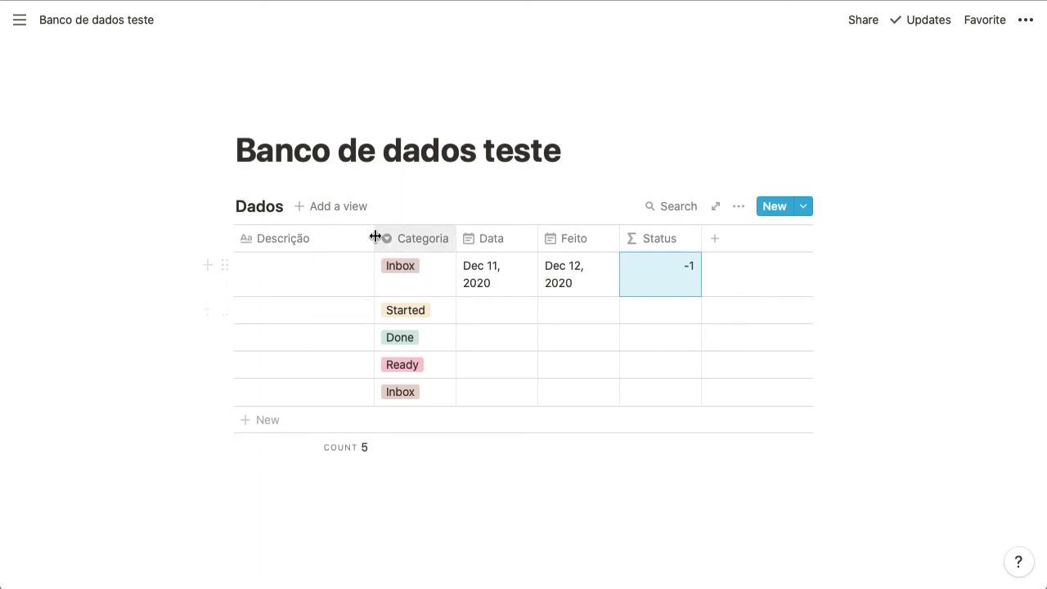
- Narrow the Descrição column slightly and widen the Data, Feito and Status columns of the Dados table, fitting the dates on one line
drag(373, 238, 358, 241)
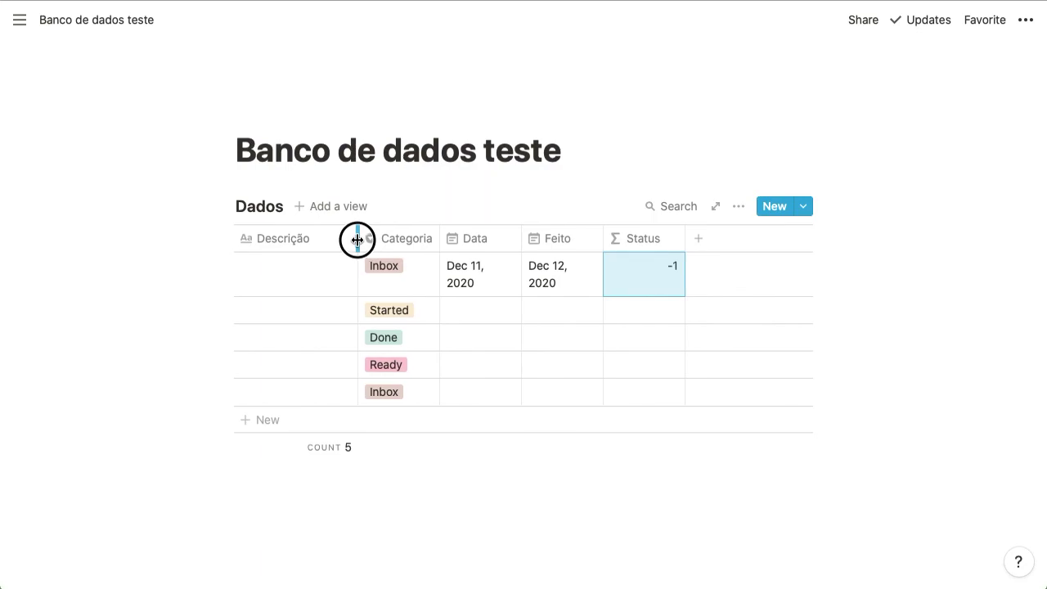
drag(358, 240, 356, 238)
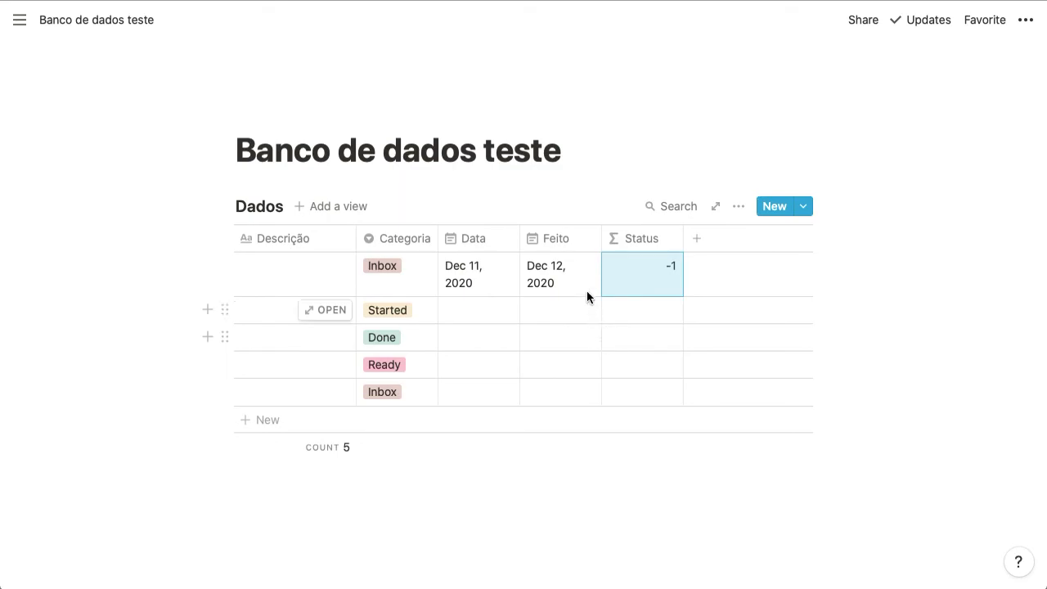
drag(519, 237, 540, 237)
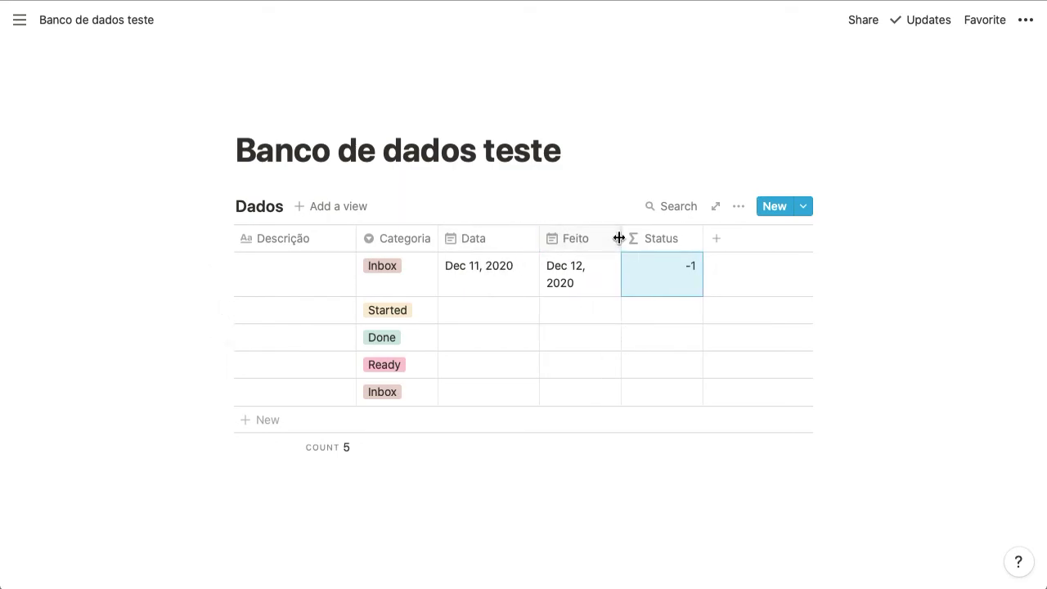
drag(622, 235, 639, 233)
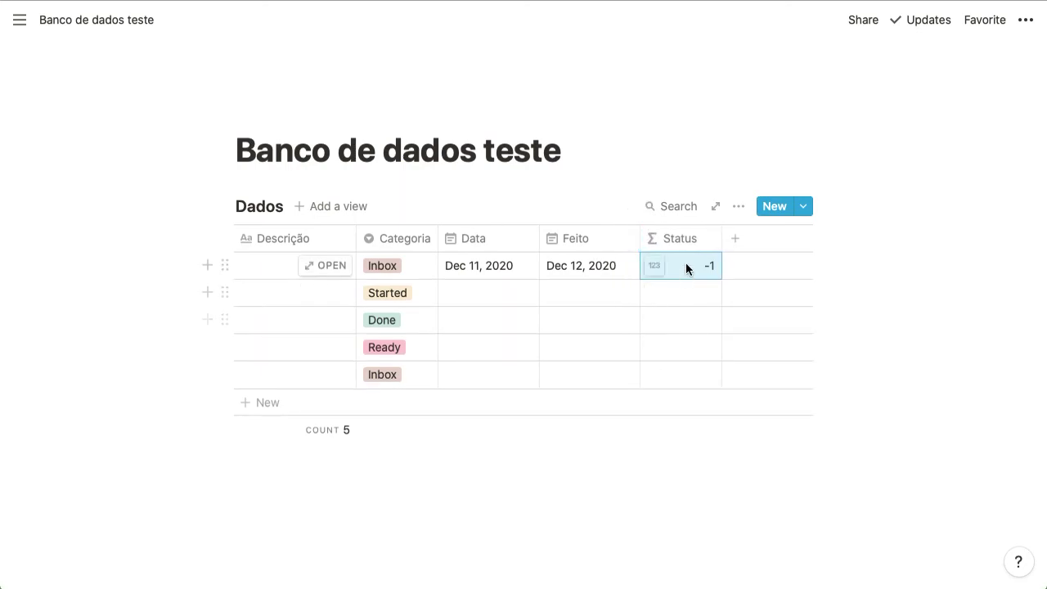
drag(722, 238, 740, 241)
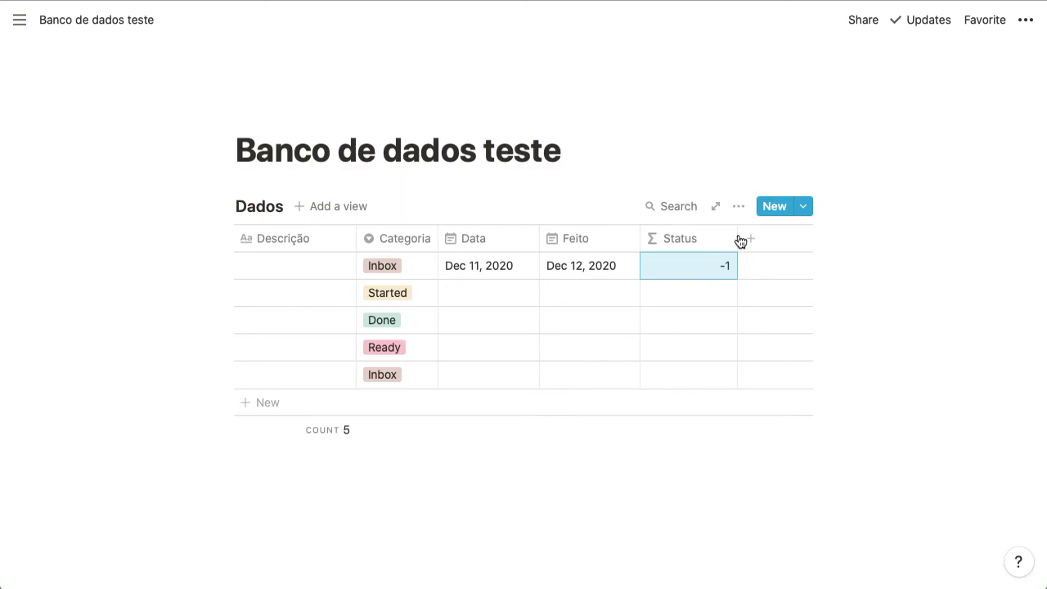
- Go back to the Pokédex dashboard and look through its sections, from the Trainer card and Weekly Quests to the footer links
mouse_move(19, 20)
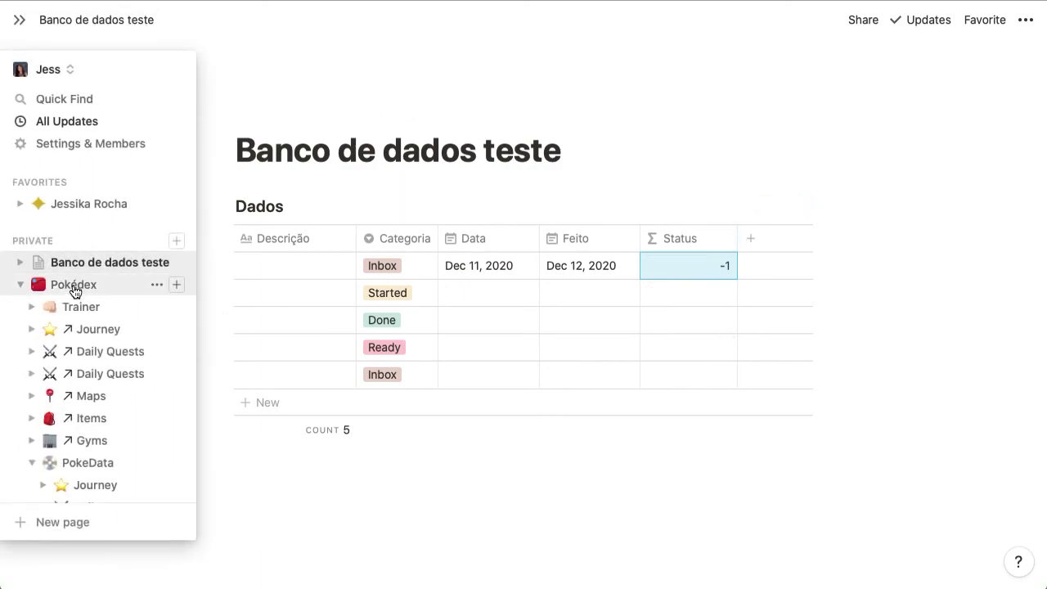
click(74, 288)
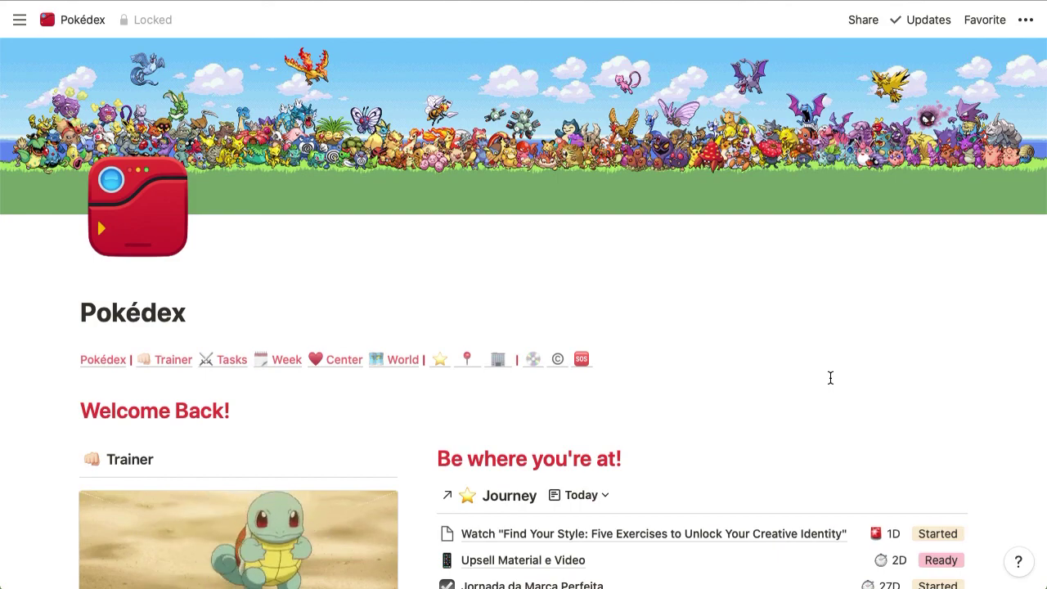
scroll(848, 459, down, 20)
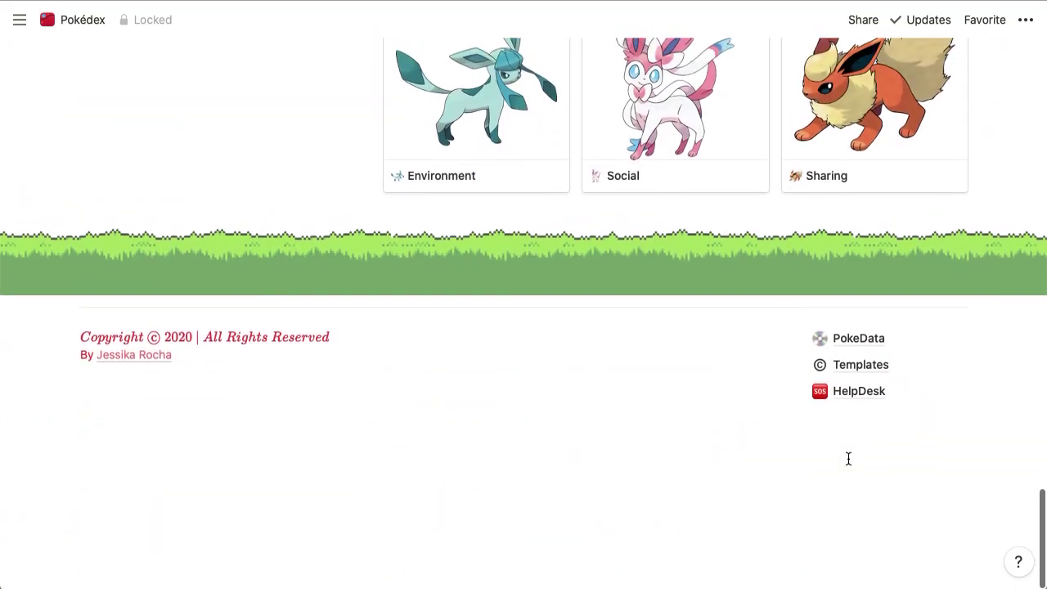
scroll(848, 459, up, 20)
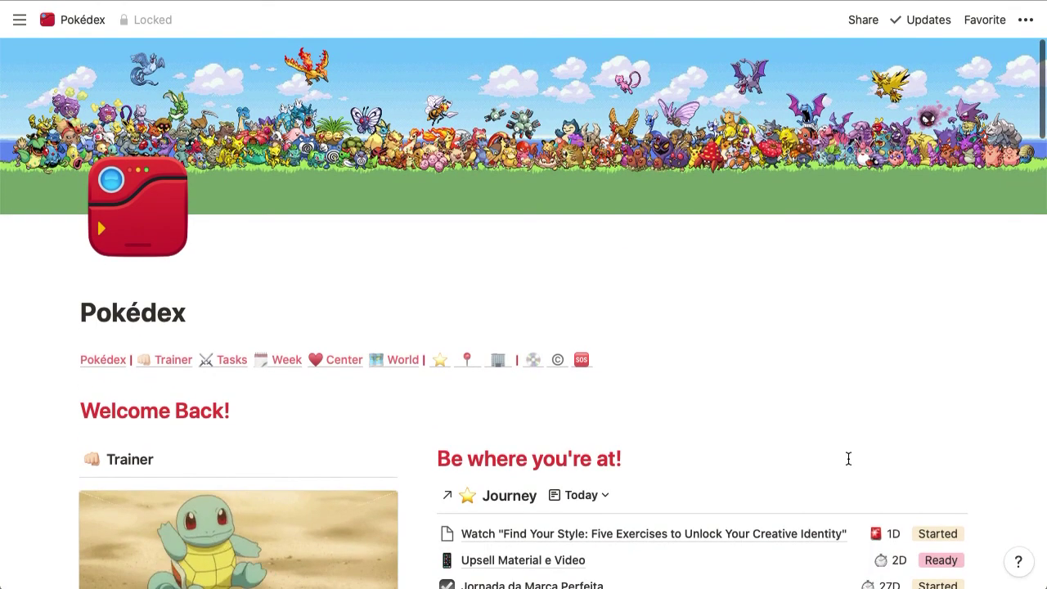
scroll(848, 459, down, 15)
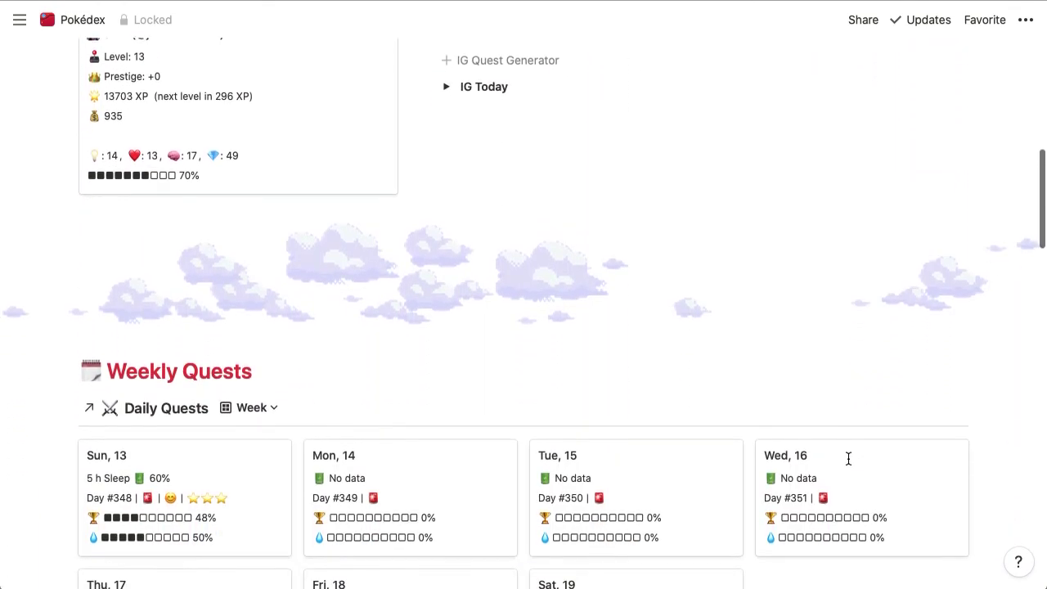